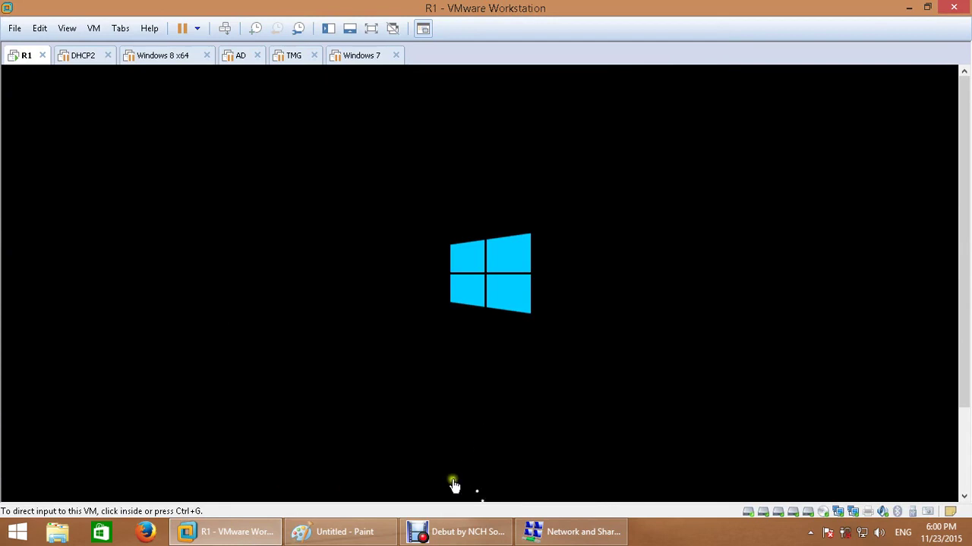
Pause the recording, review the routing diagram in Paint, then show R1 full screen.
left_click(457, 534)
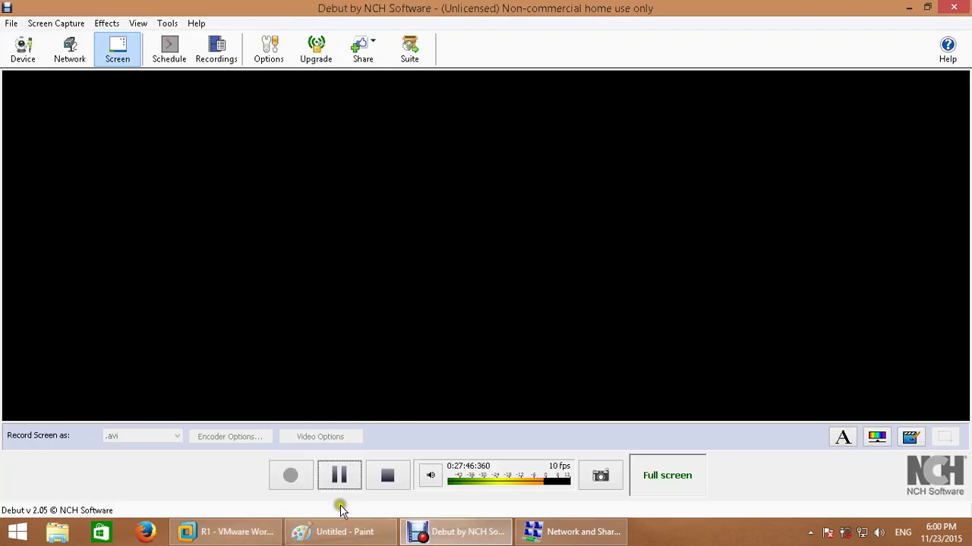
left_click(339, 475)
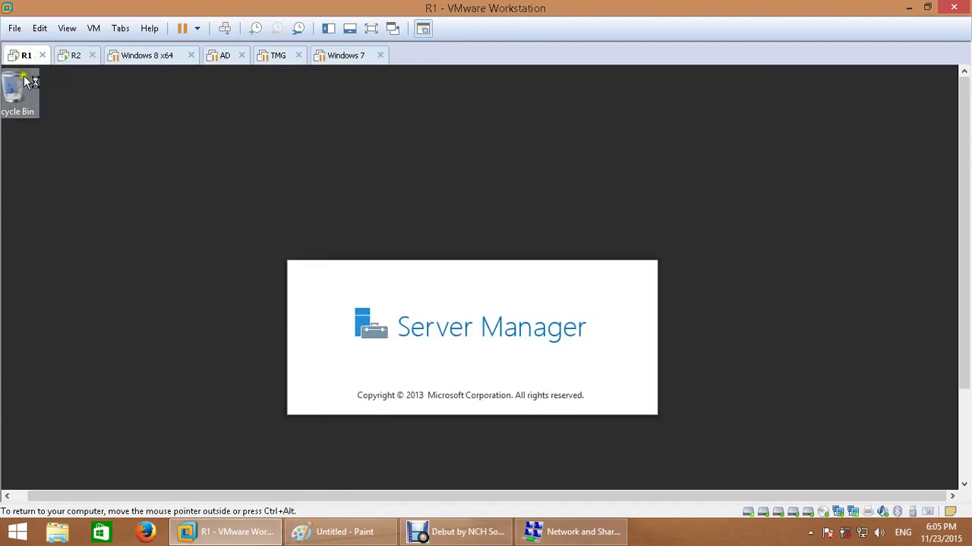
left_click(340, 532)
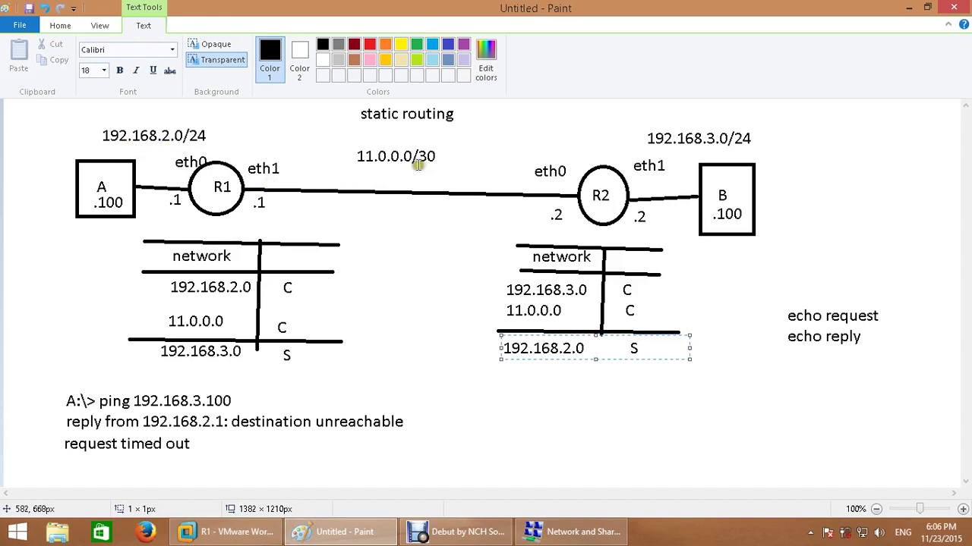
left_click(267, 534)
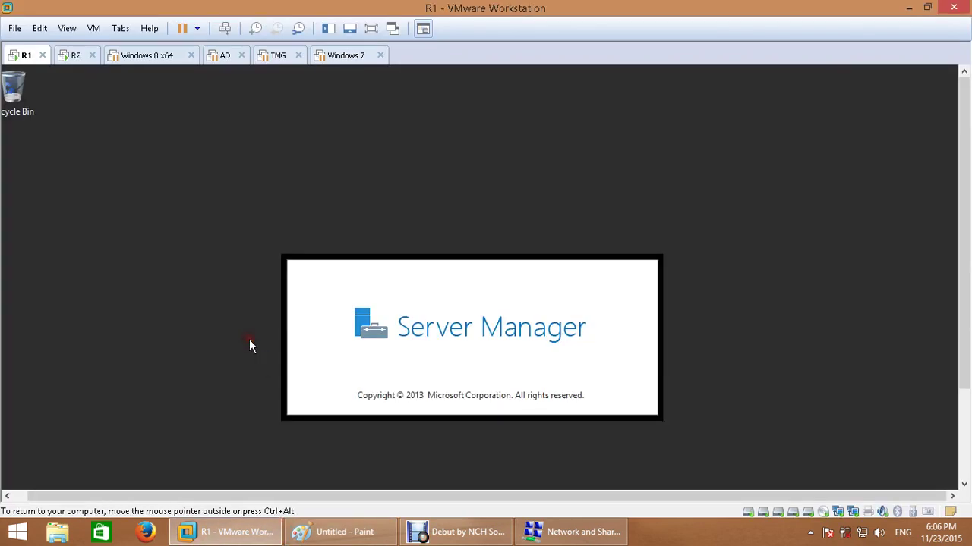
key("ctrl+alt+Return")
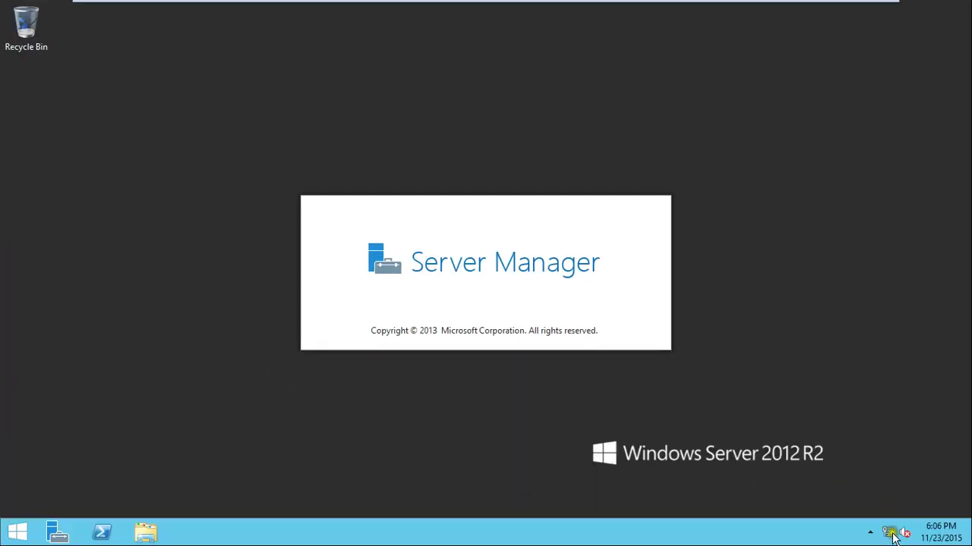
Open the Network and Sharing Center from the tray network icon.
right_click(887, 532)
left_click(888, 523)
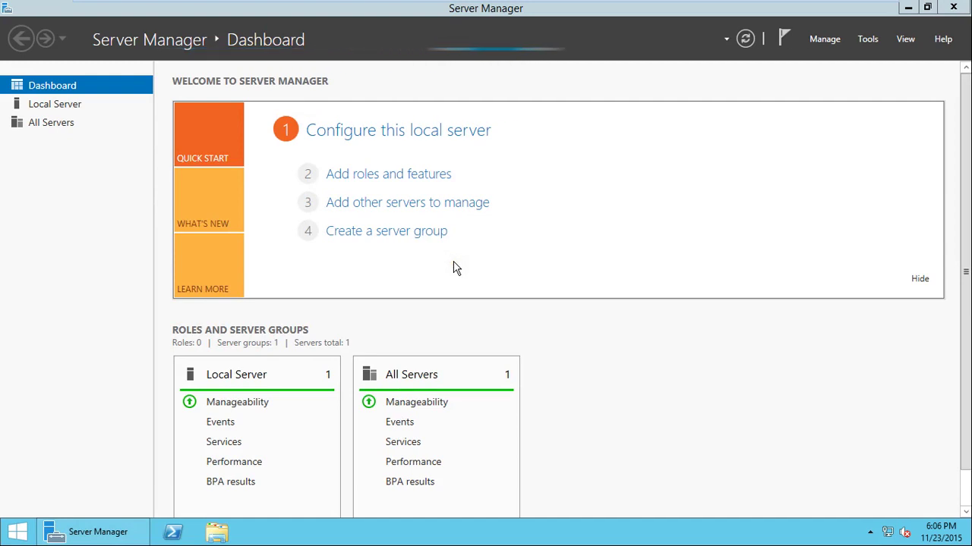
left_click(907, 9)
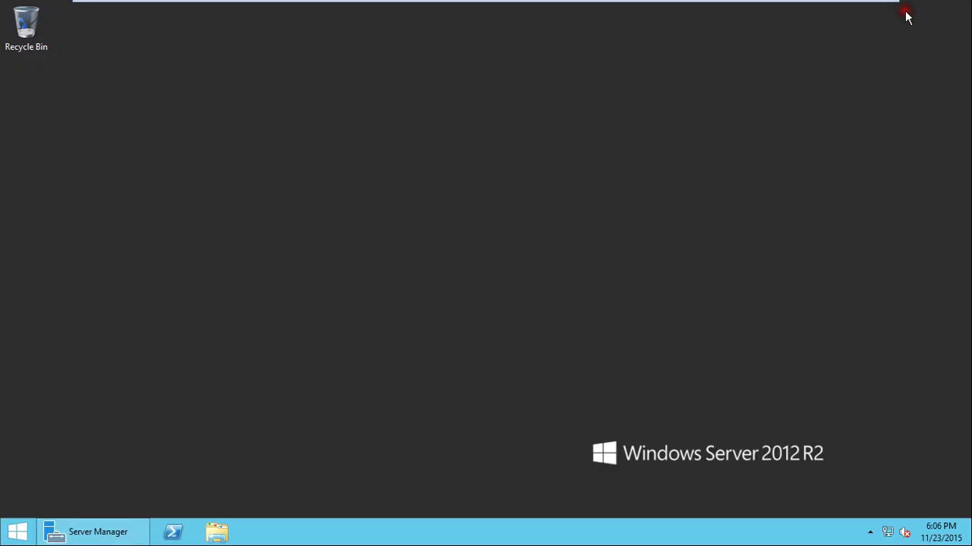
right_click(888, 532)
left_click(894, 523)
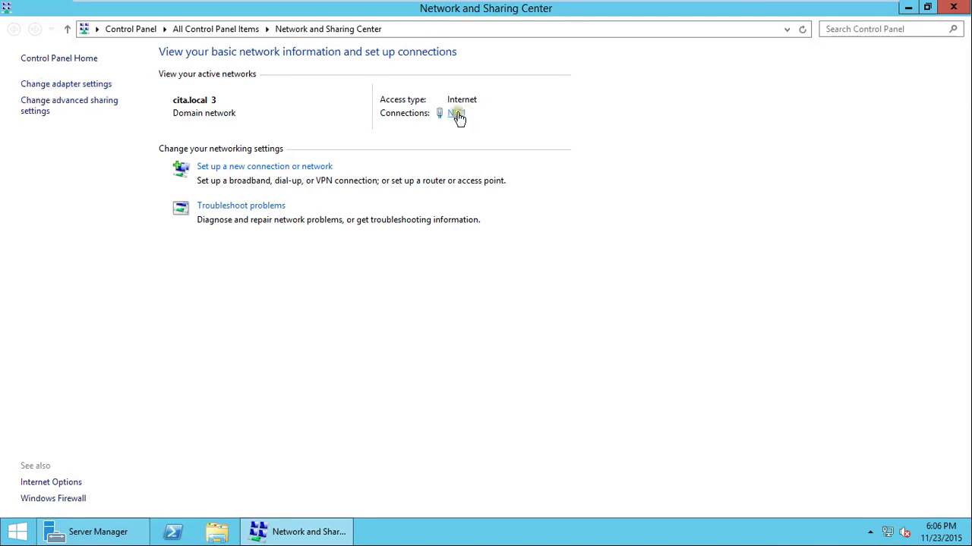
Open the NIC Teaming console from Server Manager's Local Server properties.
left_click(121, 535)
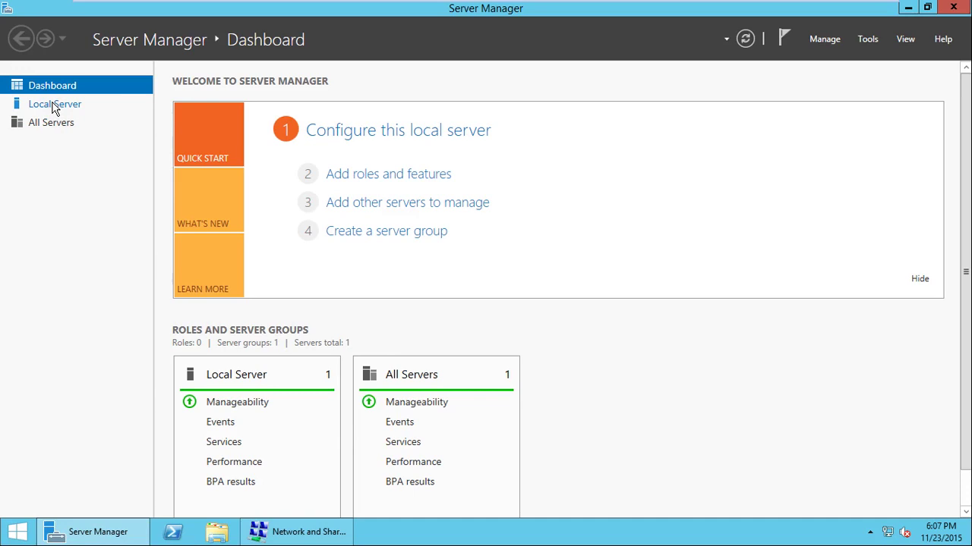
left_click(54, 106)
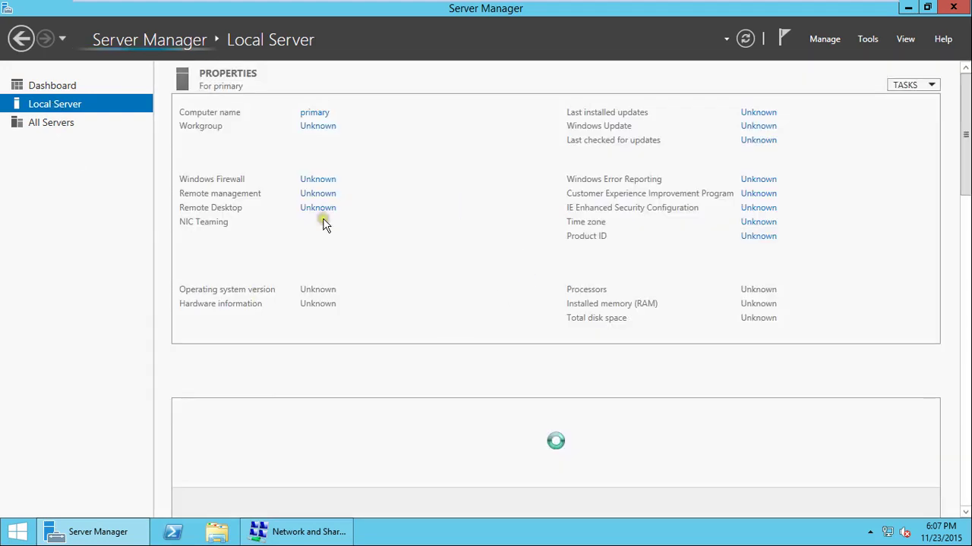
left_click(60, 131)
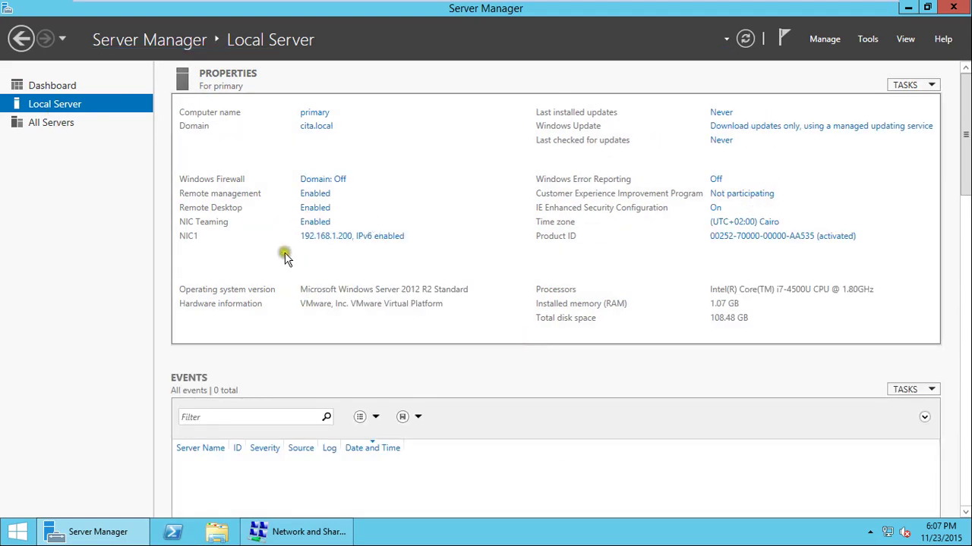
left_click(316, 221)
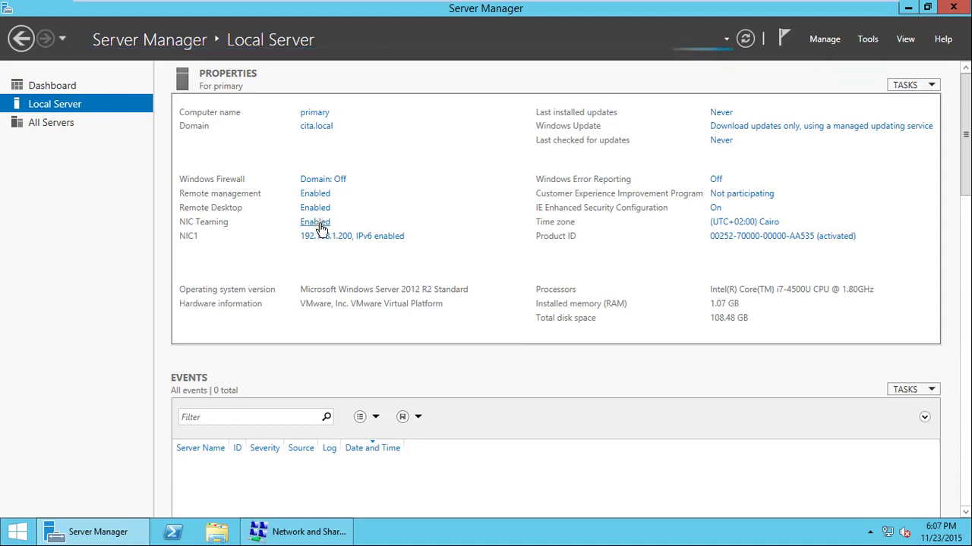
left_click(320, 226)
left_click(573, 286)
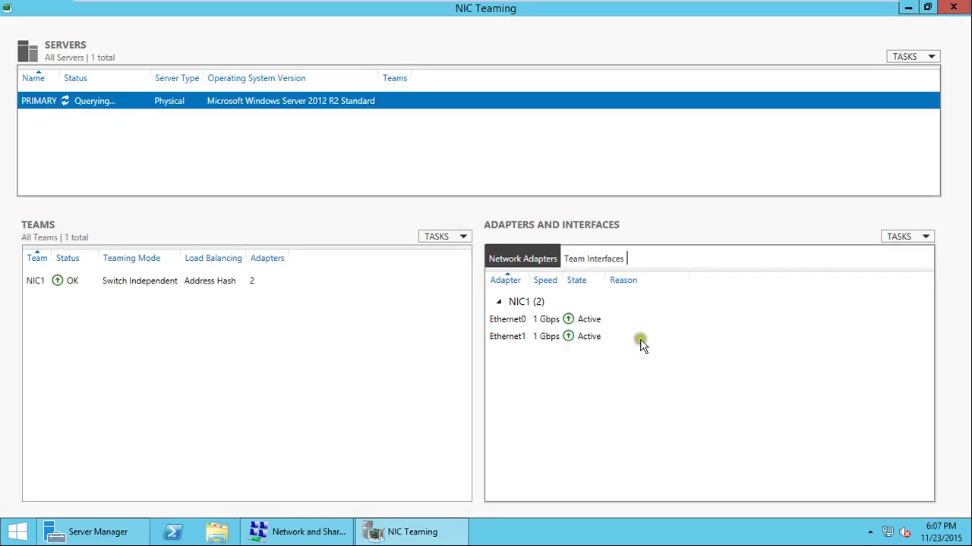
Delete the NIC1 team of Ethernet0 and Ethernet1, then close the NIC Teaming console.
left_click(547, 326)
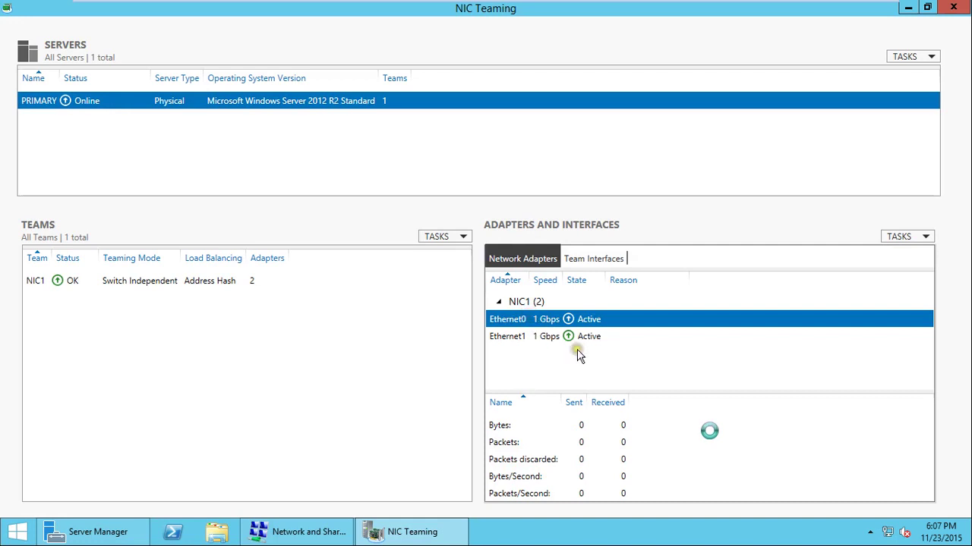
left_click(559, 339)
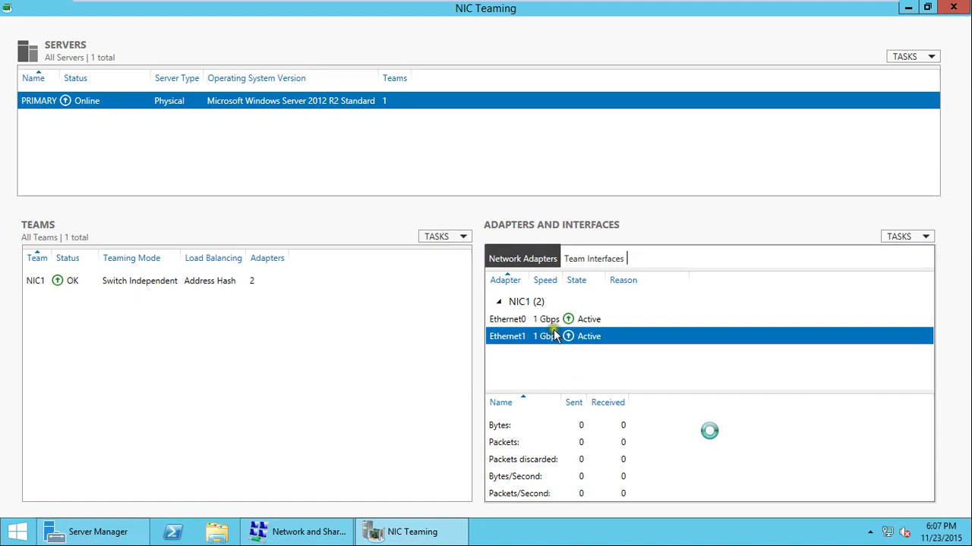
left_click(552, 323, "ctrl")
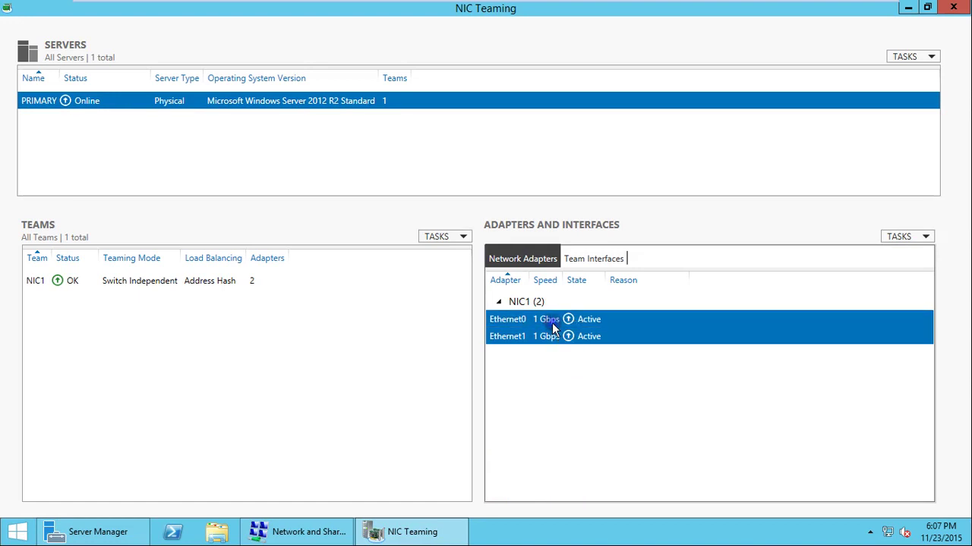
right_click(552, 324)
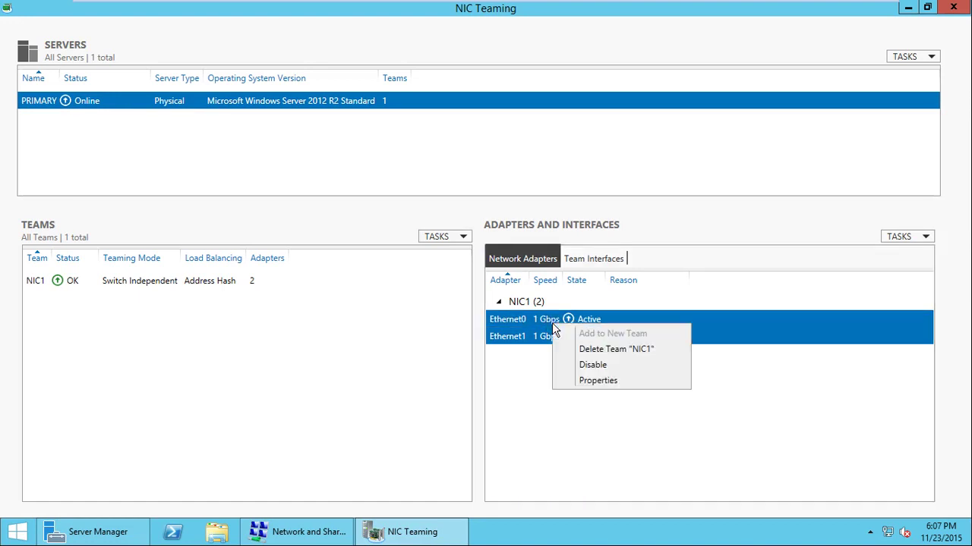
left_click(622, 350)
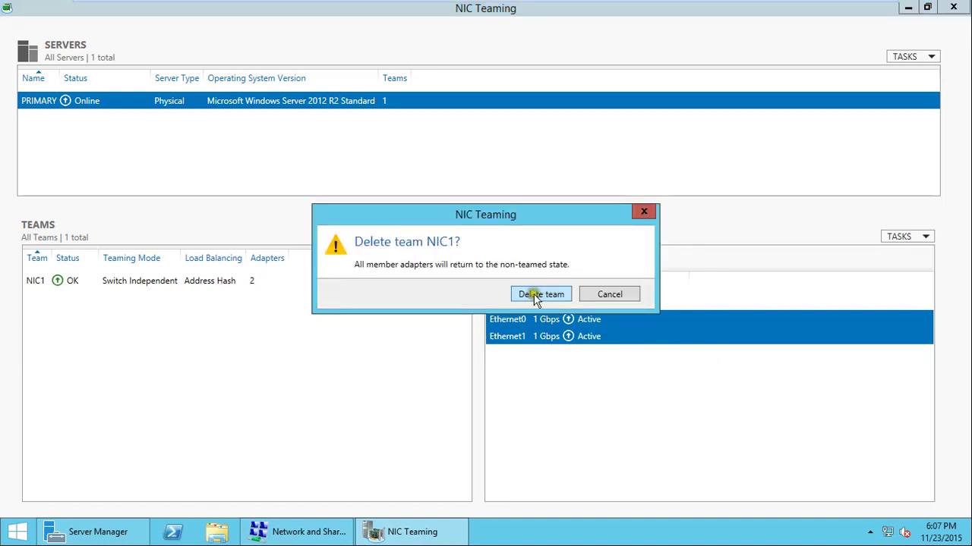
left_click(535, 295)
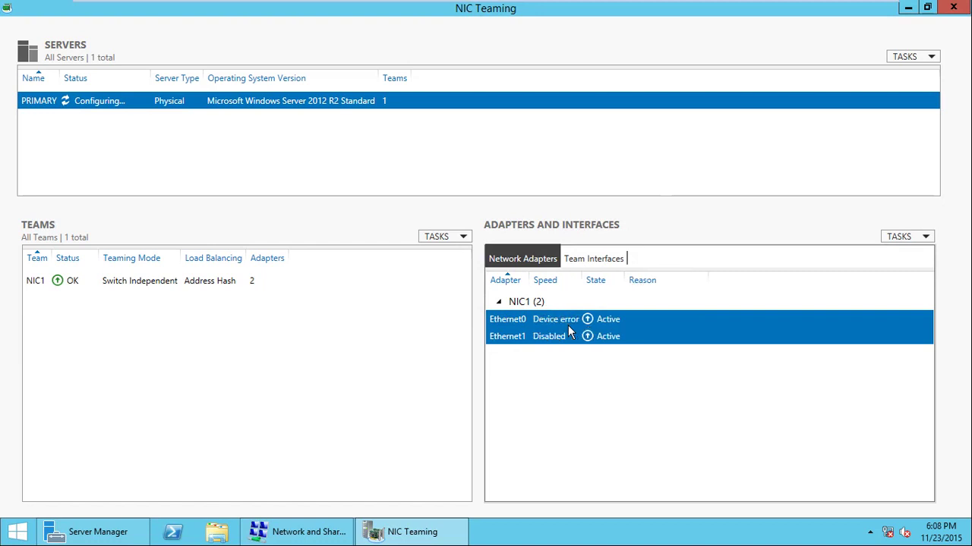
left_click(254, 174)
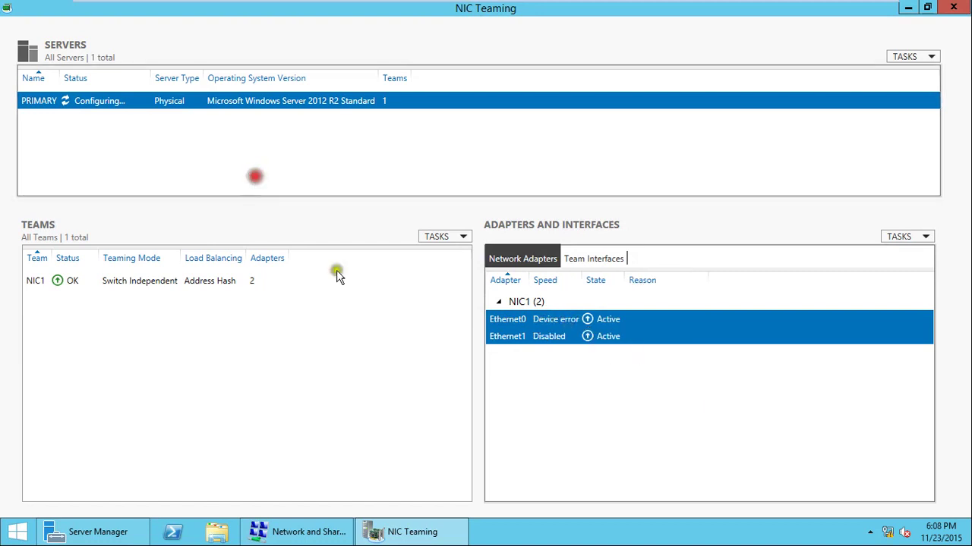
left_click(673, 396)
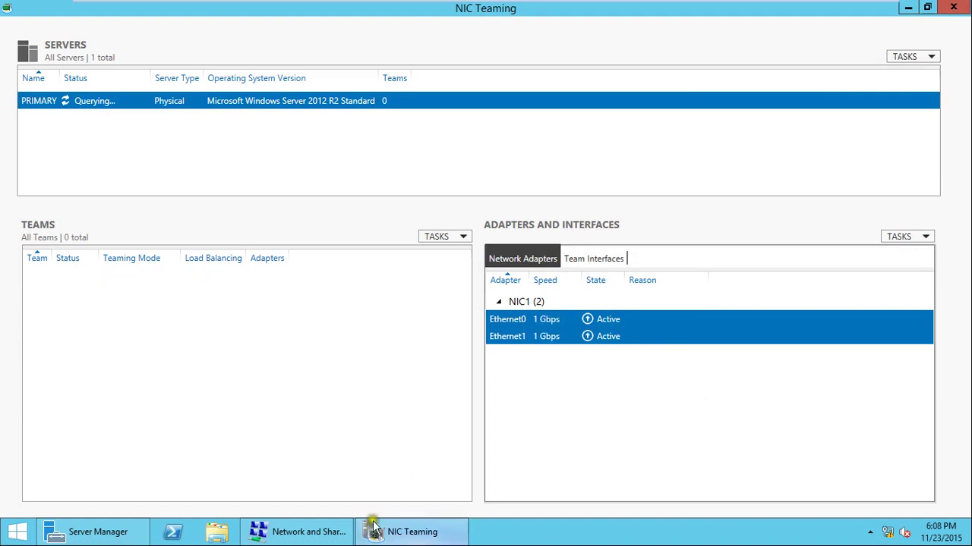
left_click(578, 362)
left_click(953, 8)
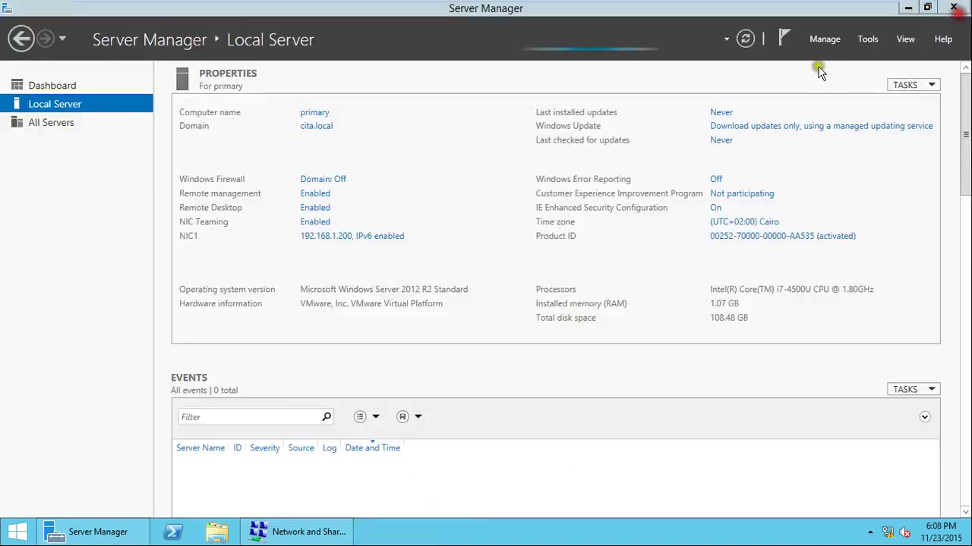
Open Ethernet0's Internet Protocol Version 4 (TCP/IPv4) properties from the adapter settings list.
left_click(284, 532)
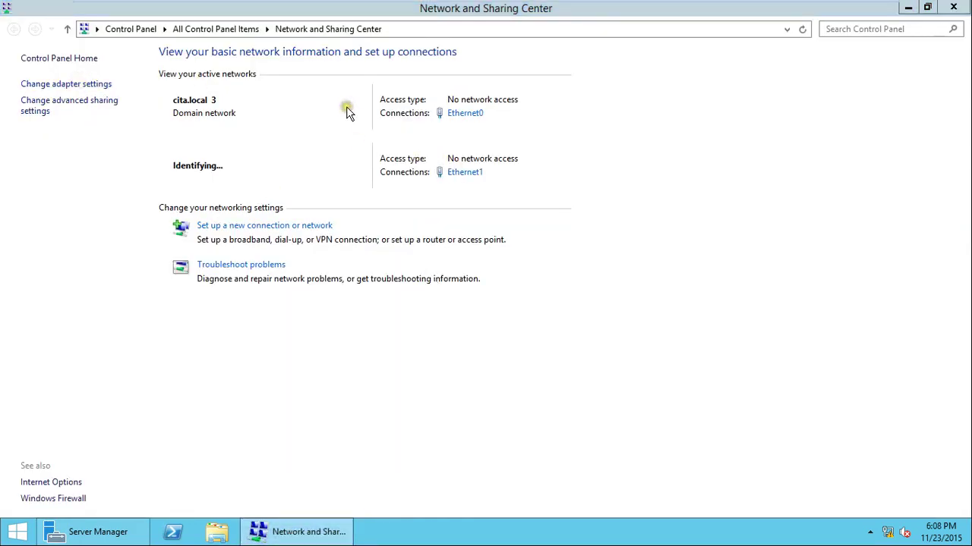
left_click(99, 84)
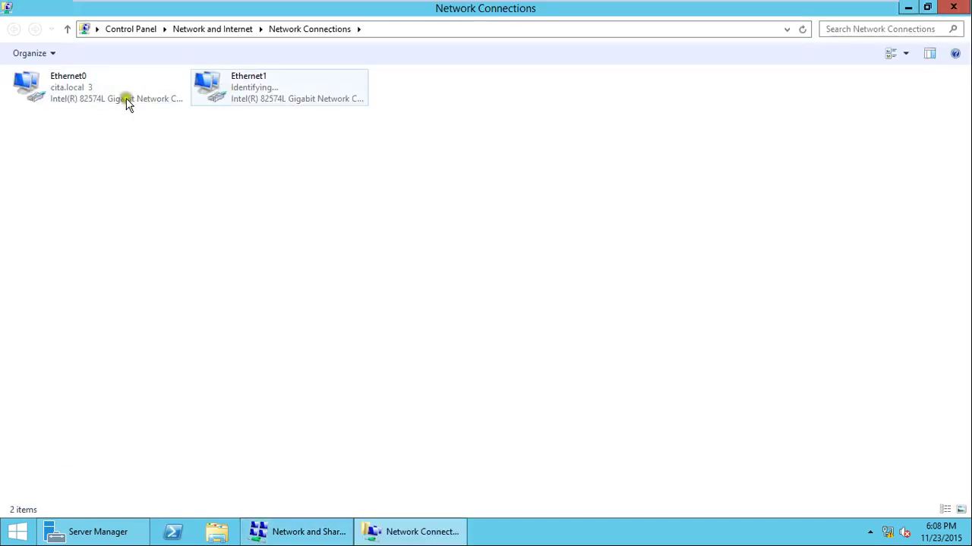
left_click(113, 96)
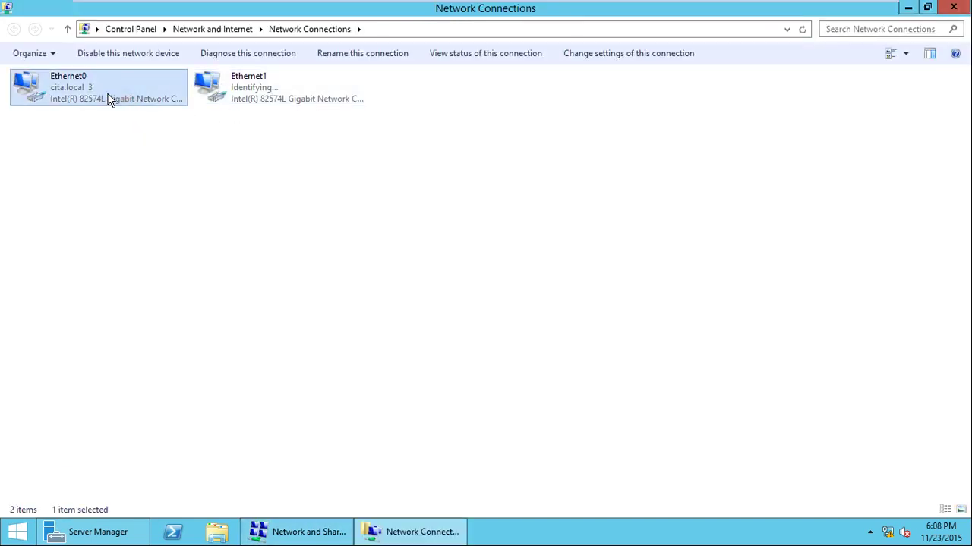
left_click(95, 93)
right_click(96, 99)
left_click(153, 217)
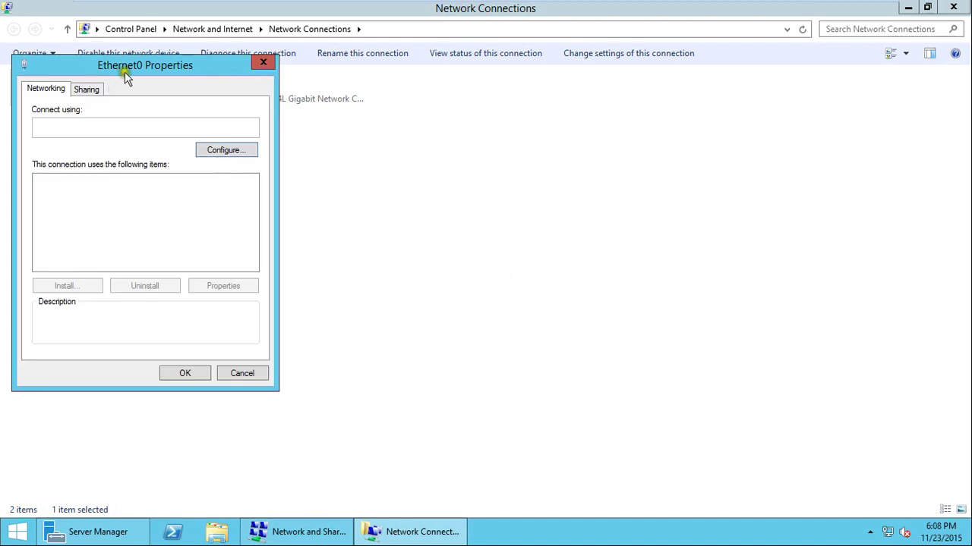
left_click(139, 69)
left_click_drag(243, 79, 249, 77)
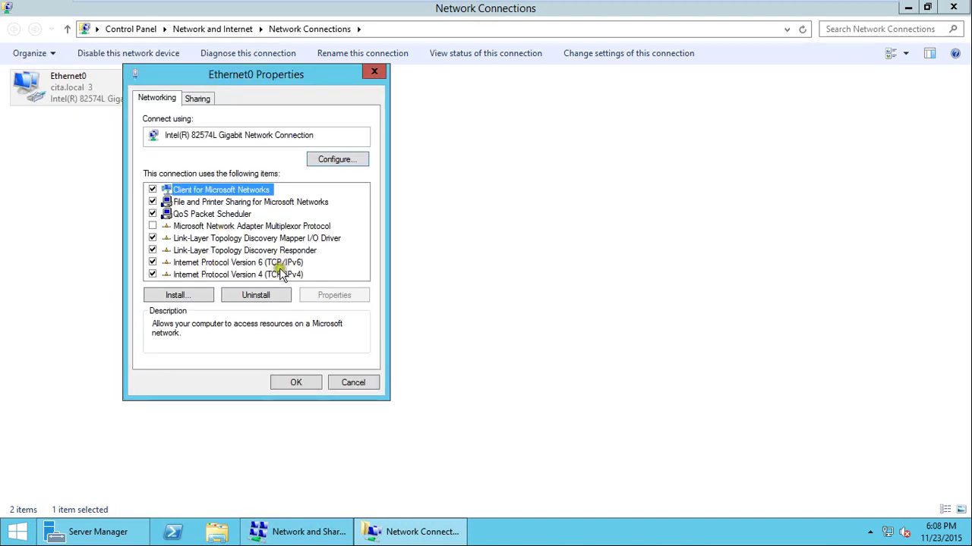
left_click(200, 276)
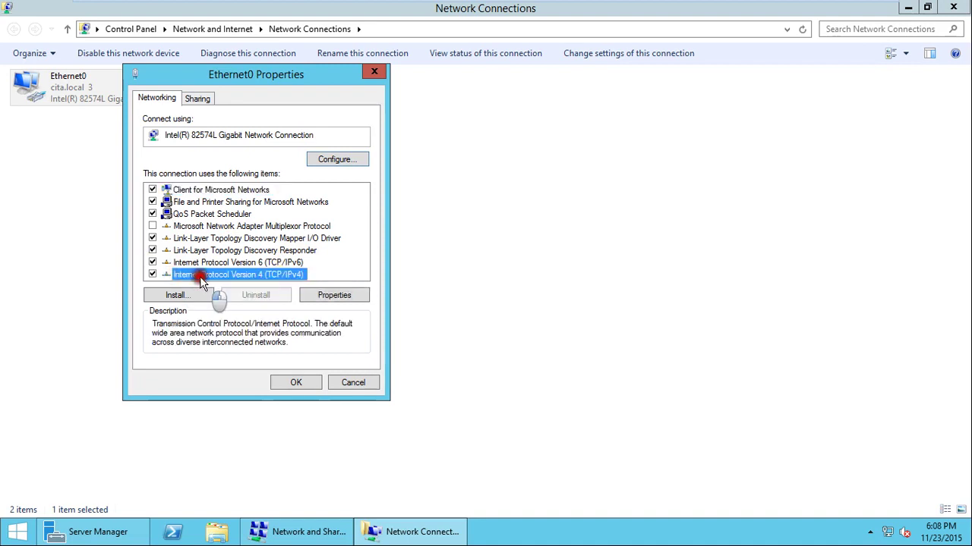
double_click(200, 276)
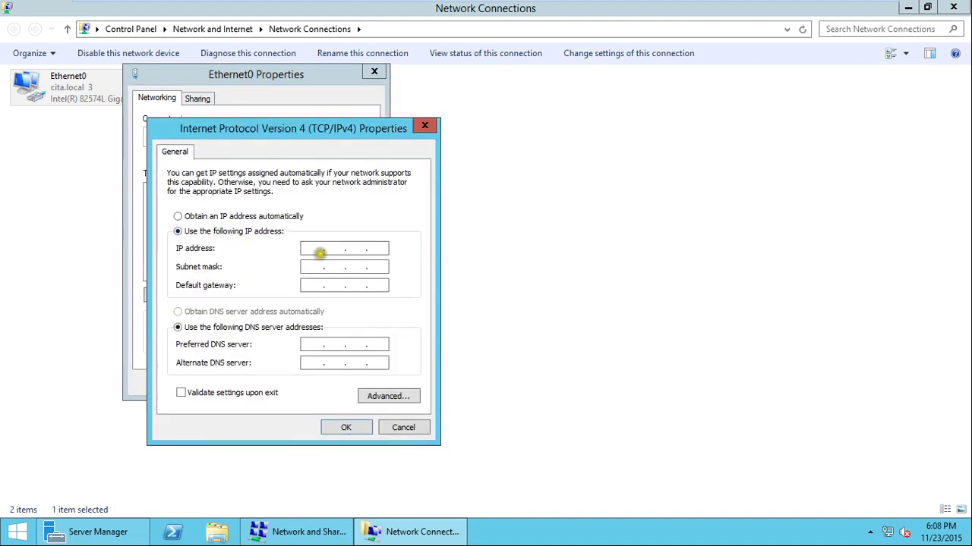
Give Ethernet0 static IP 192.168.2.1 with mask 255.255.255.0 and accept the DNS warning.
left_click(323, 251)
left_click(318, 249)
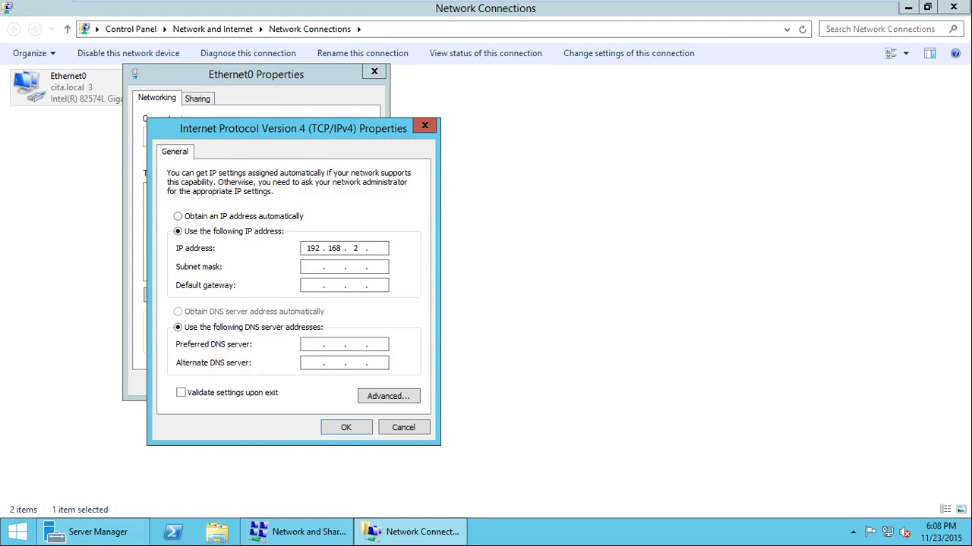
key("Tab")
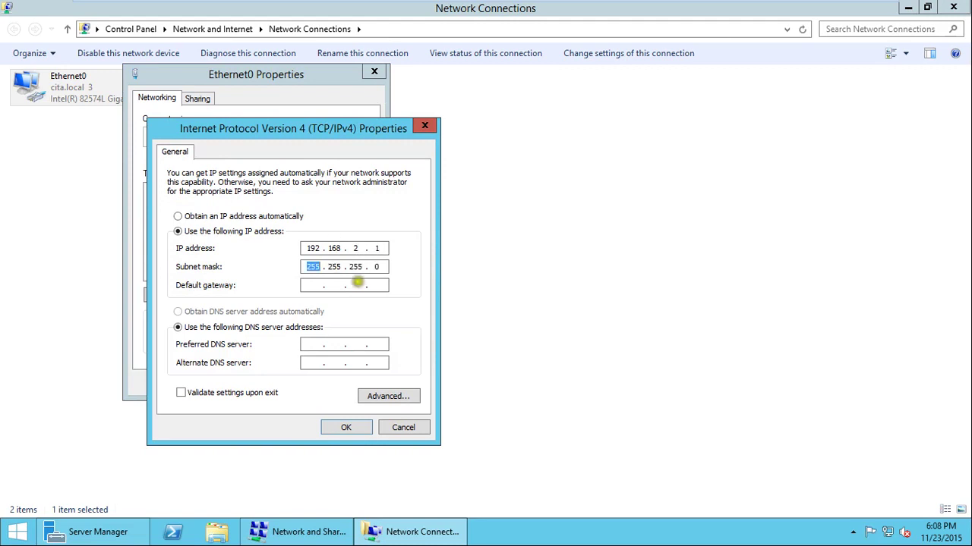
left_click(361, 426)
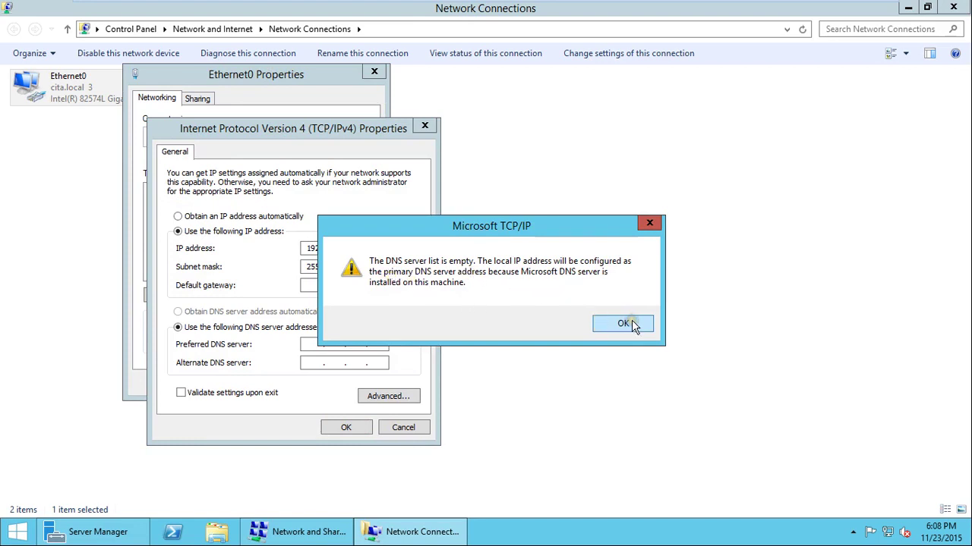
left_click(630, 324)
Set Ethernet0's preferred DNS server to 127.0.0.1 and save its properties.
double_click(284, 275)
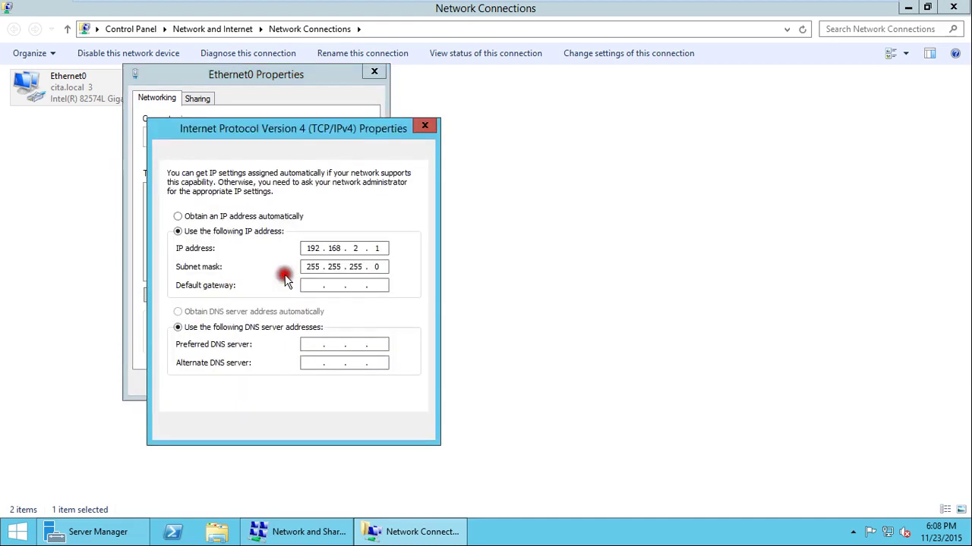
left_click(336, 344)
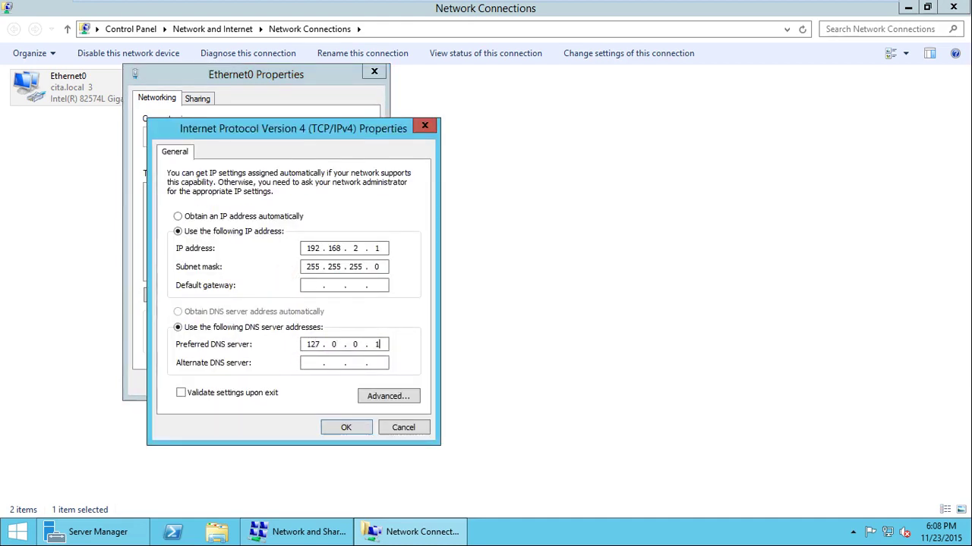
left_click(345, 427)
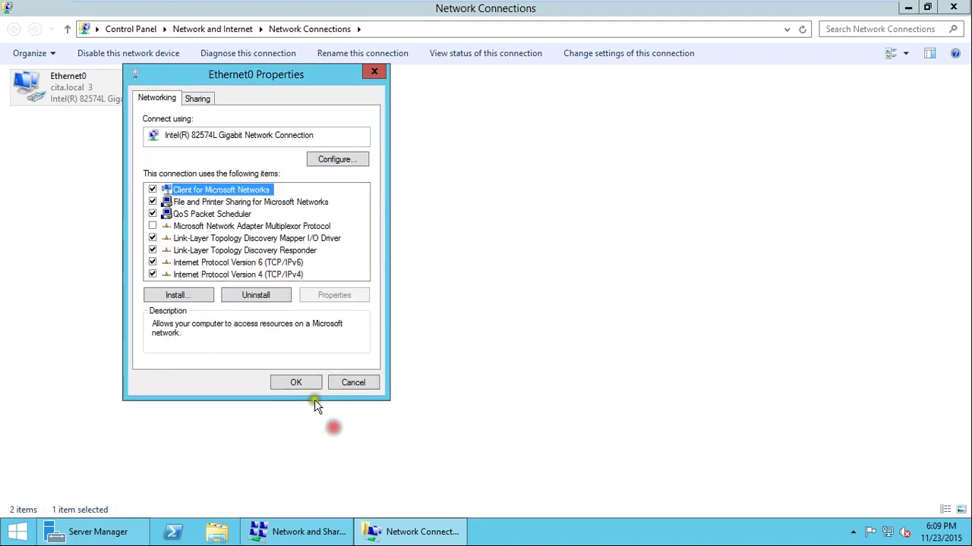
left_click(300, 384)
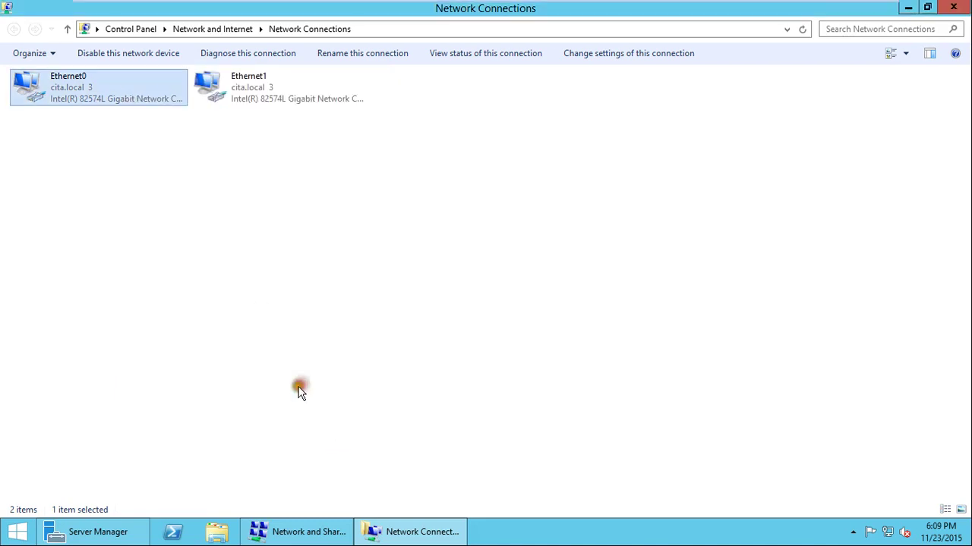
Open Ethernet1's TCP/IPv4 properties.
left_click(238, 104)
right_click(237, 100)
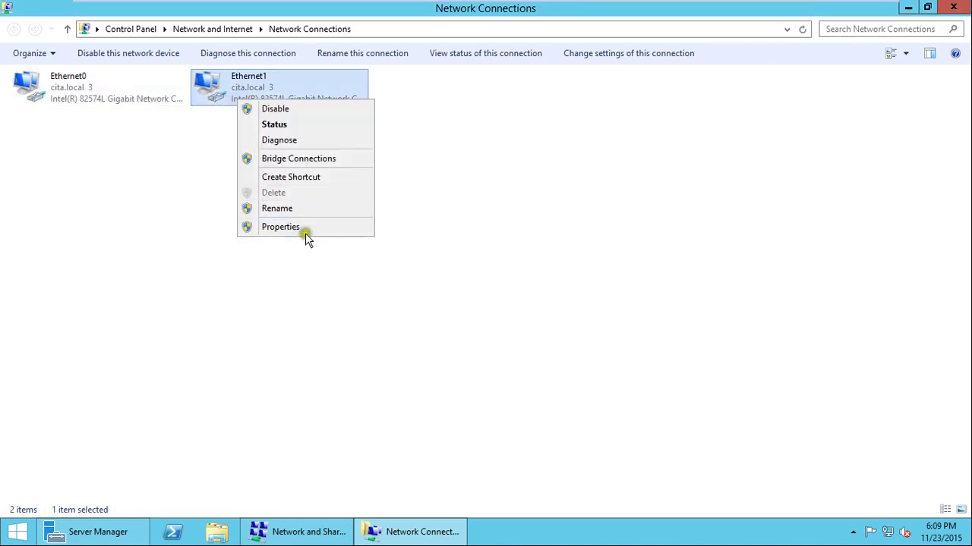
left_click(305, 230)
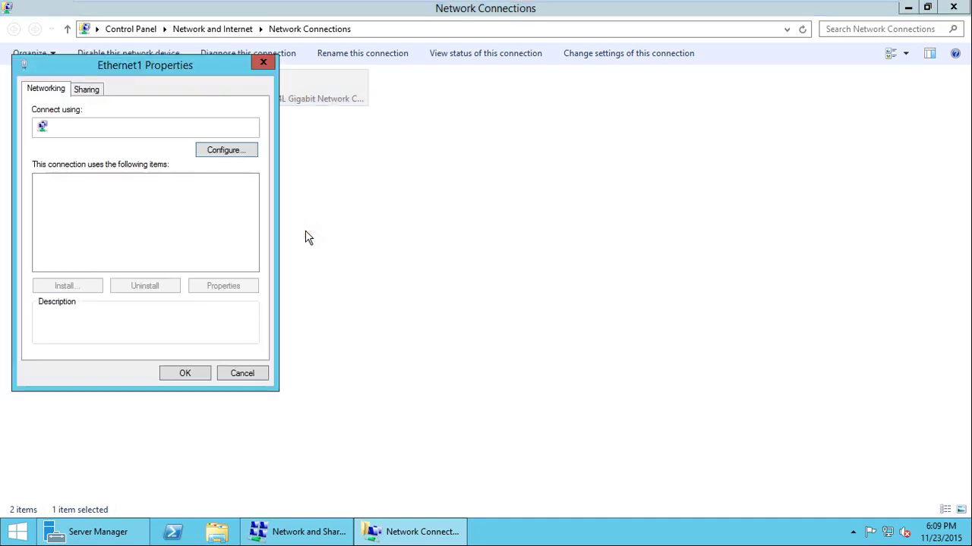
left_click(167, 267)
double_click(167, 267)
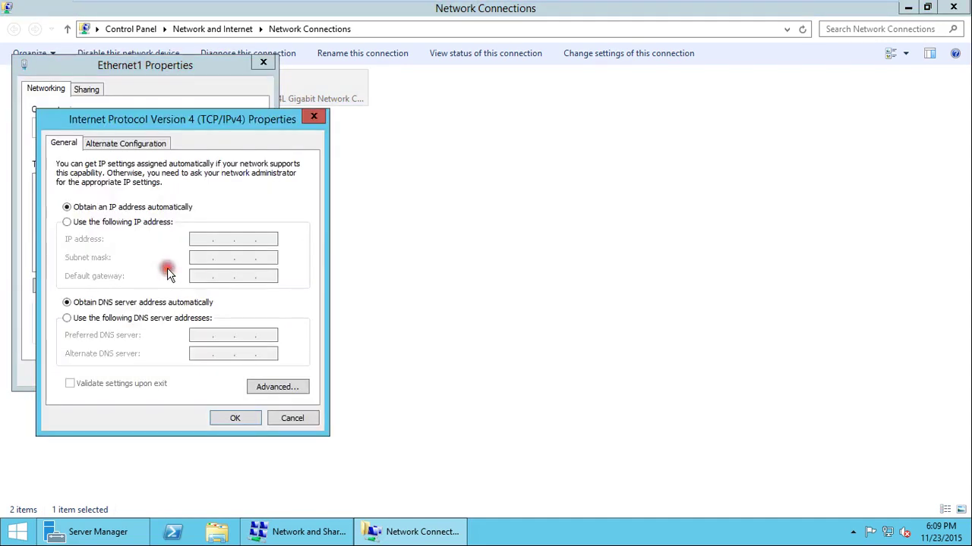
Give Ethernet1 static IP 11.0.0.1 with mask 255.255.255.252 and accept the DNS warning.
left_click(118, 222)
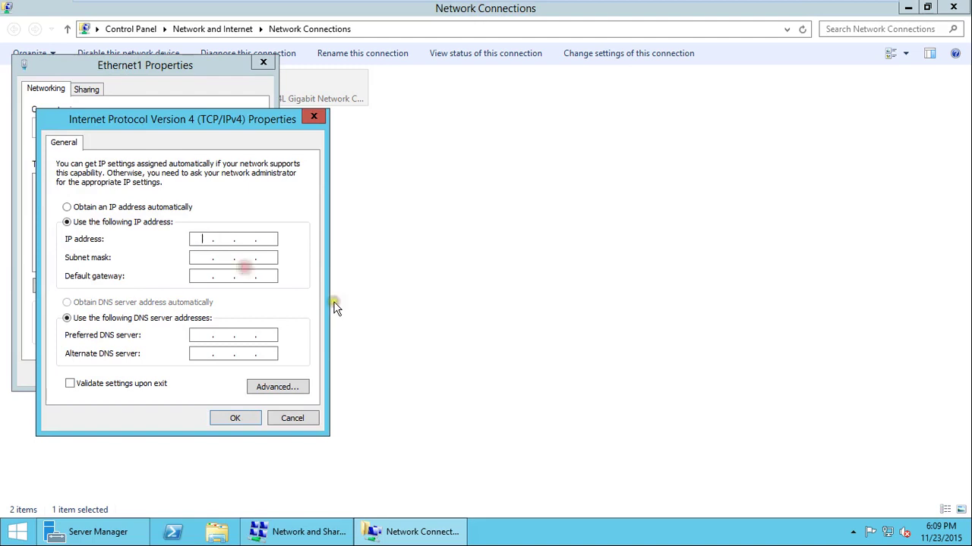
type("1")
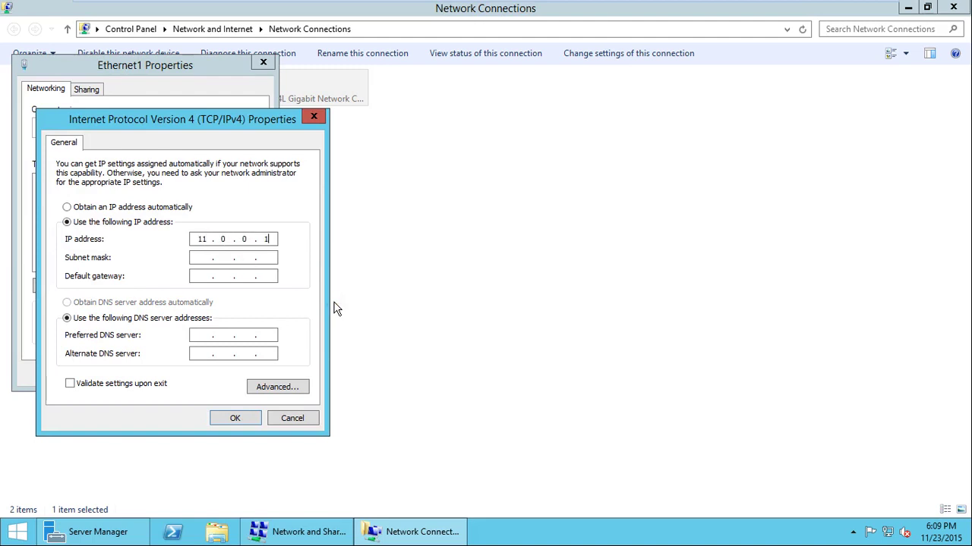
type("1.0.0.1")
key("Tab")
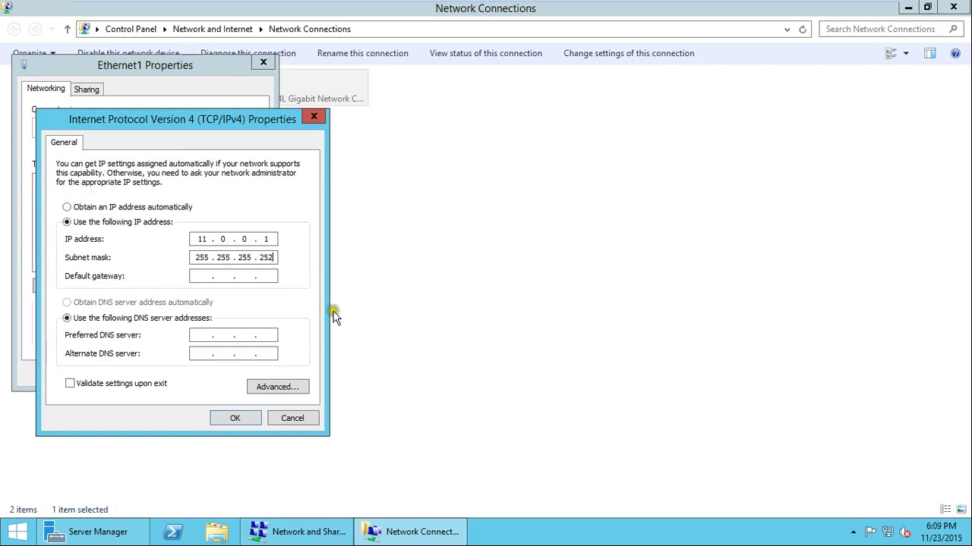
left_click(235, 418)
left_click(622, 324)
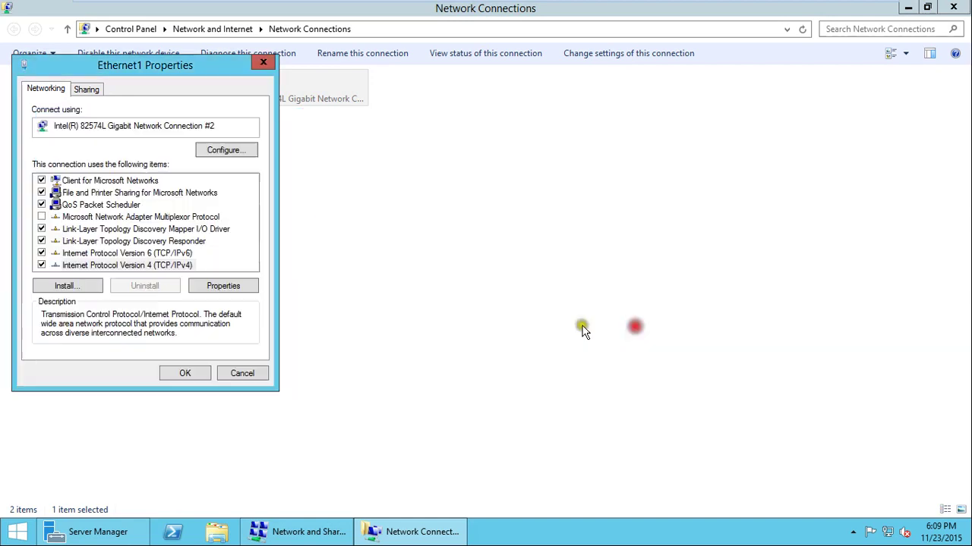
Set Ethernet1's preferred DNS server to 127.0.0.1 and save the settings.
double_click(164, 265)
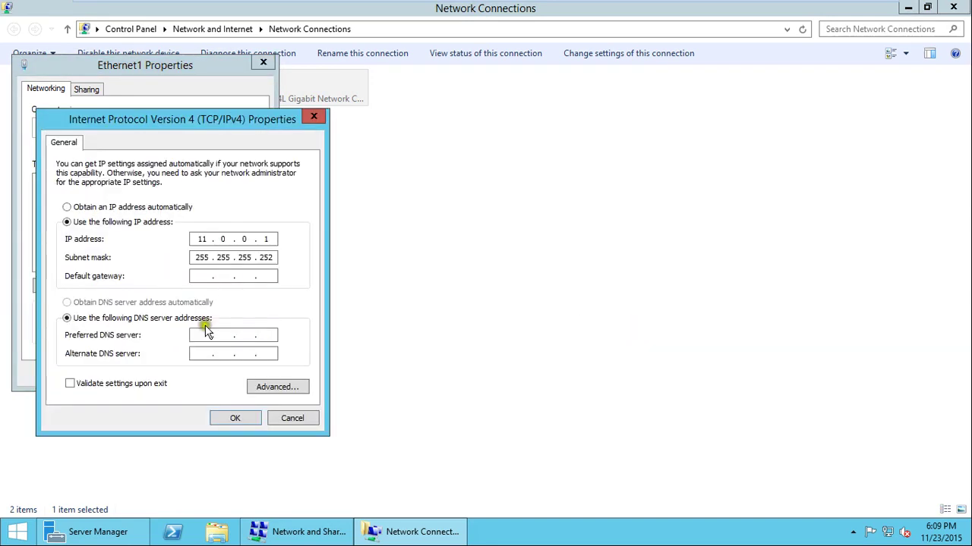
left_click(196, 335)
type("127")
left_click(230, 418)
left_click(185, 373)
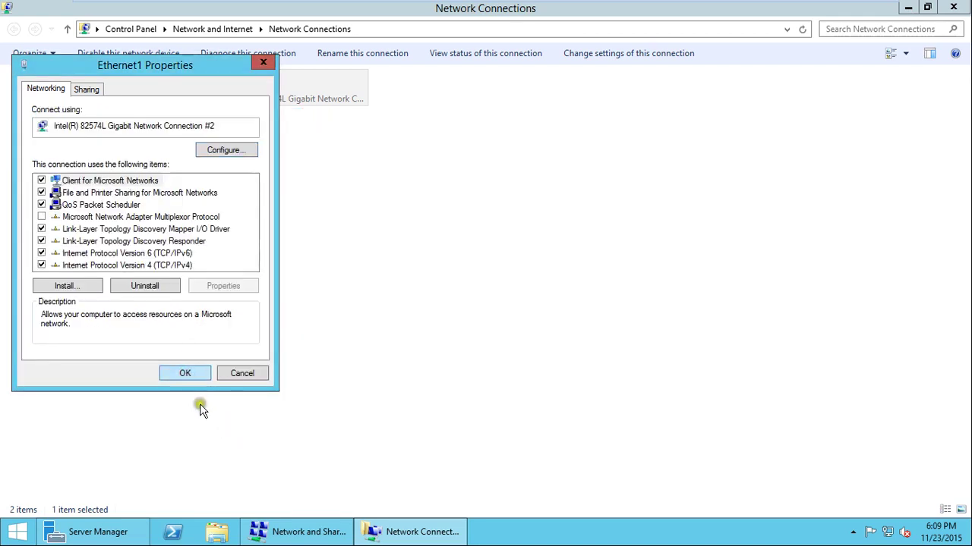
Switch to the R2 machine and close DNS Manager, Server Manager and This PC.
left_click(187, 374)
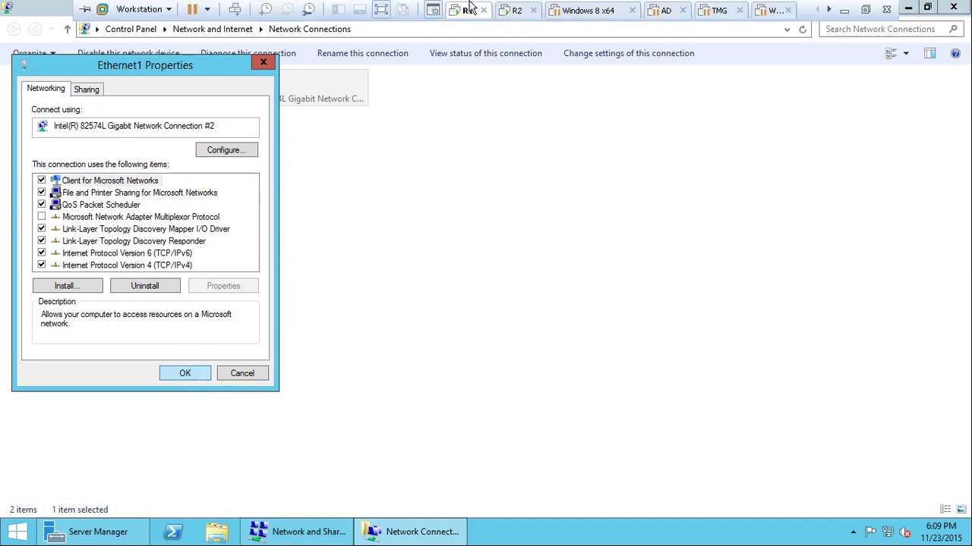
left_click(521, 17)
left_click(556, 366)
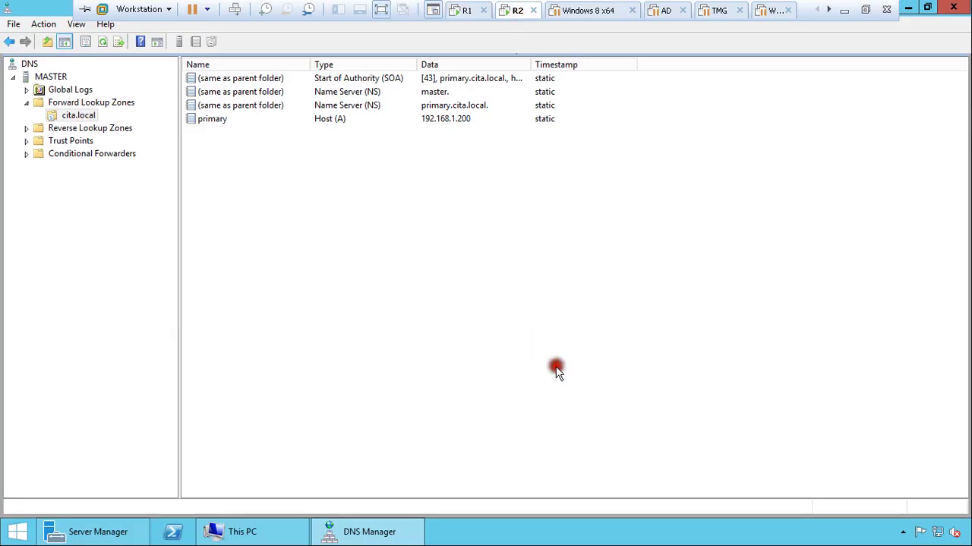
left_click(967, 6)
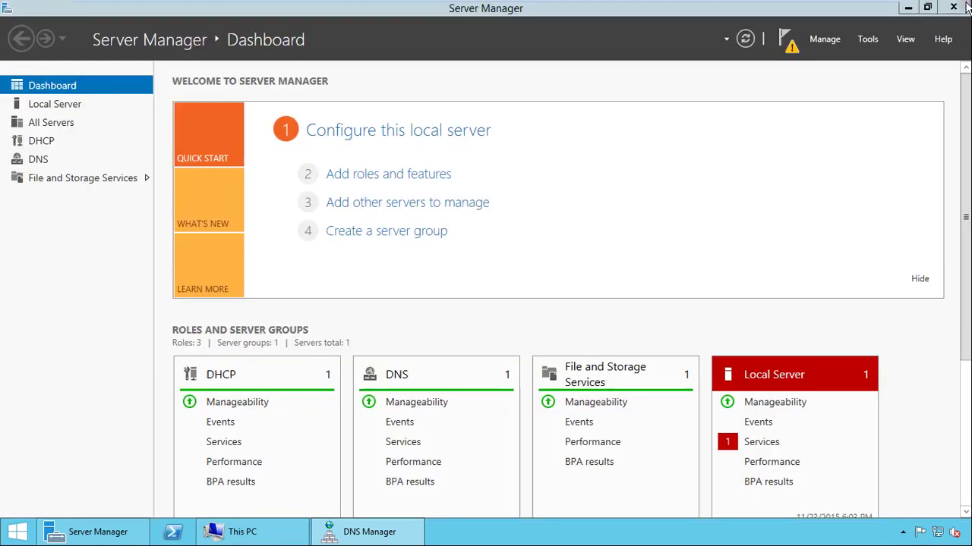
left_click(953, 6)
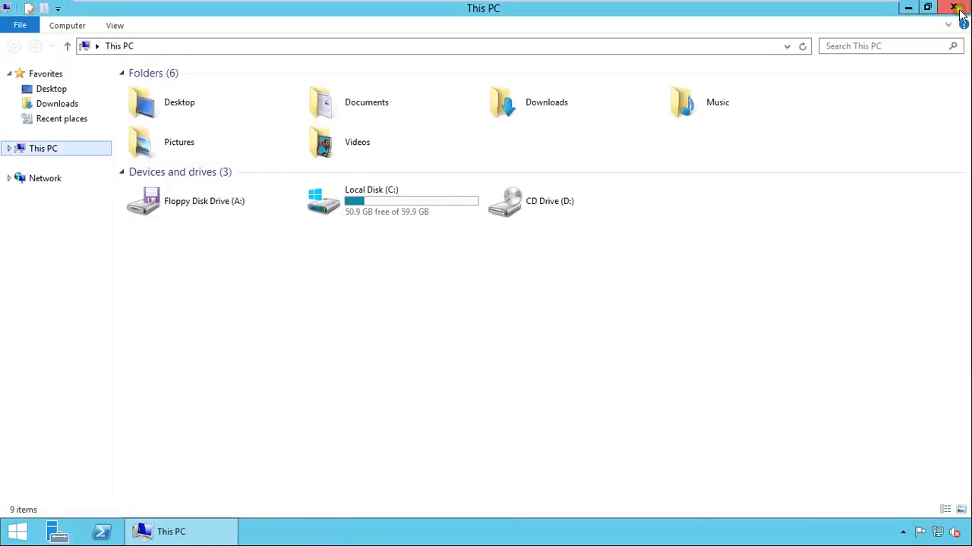
left_click(953, 6)
Open R2's Ethernet0 connection properties via Network and Sharing Center, leaving full-screen view.
right_click(937, 533)
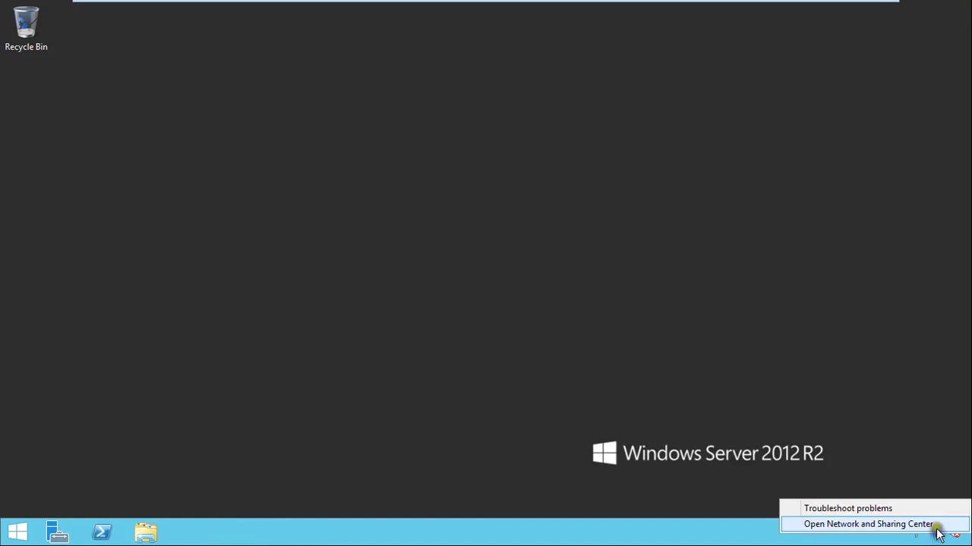
left_click(936, 523)
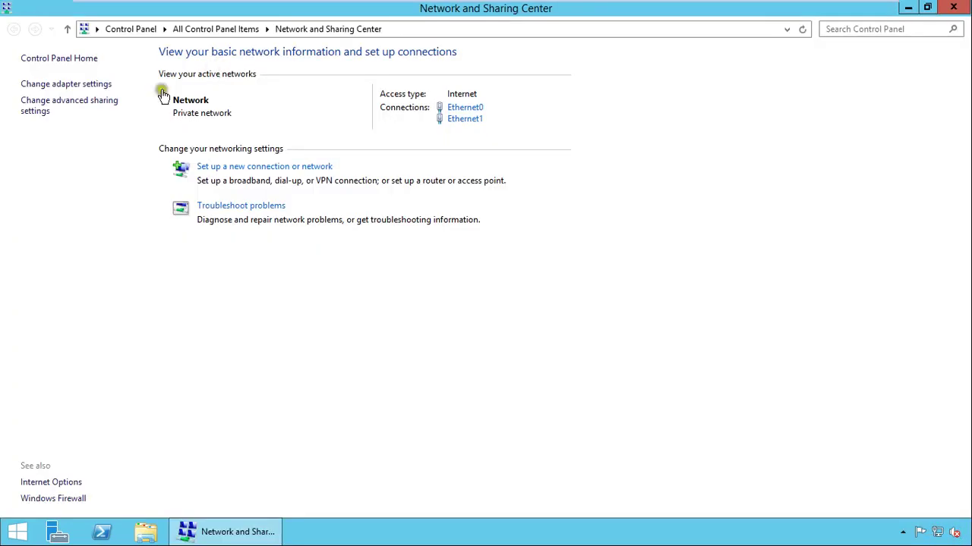
left_click(90, 86)
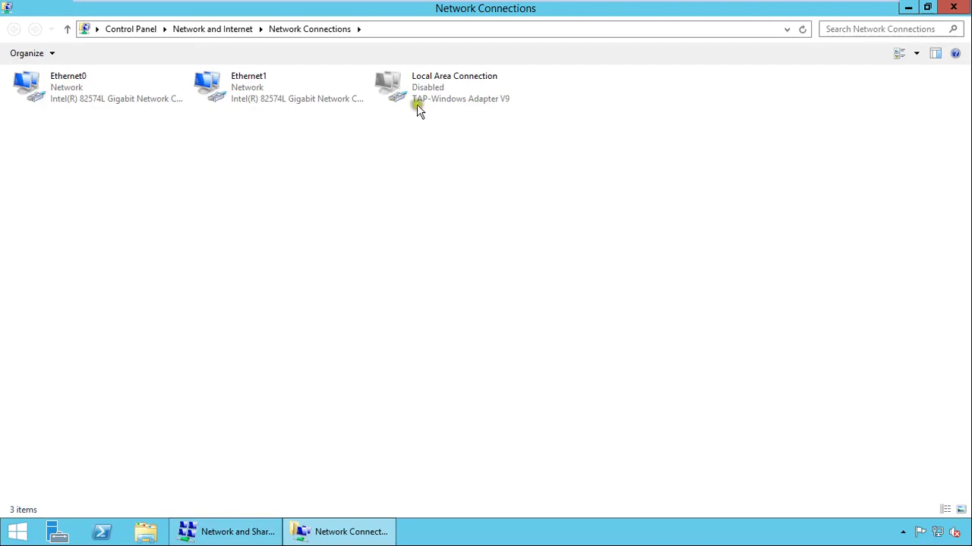
left_click(93, 92)
right_click(91, 91)
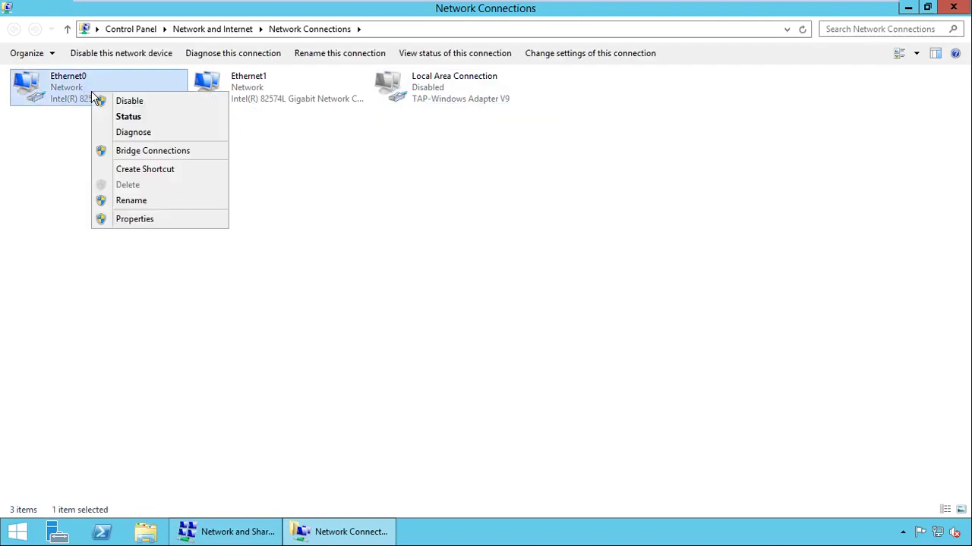
left_click(166, 219)
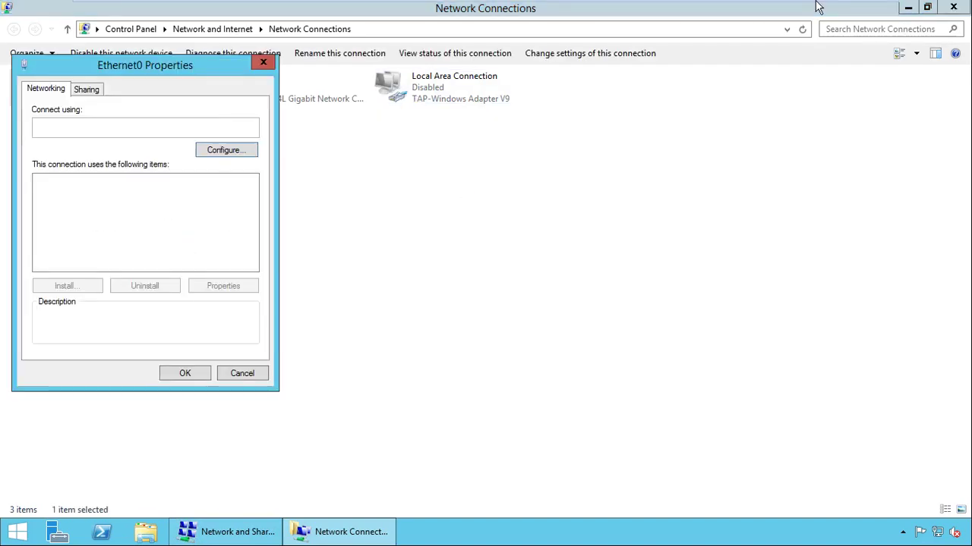
left_click(869, 9)
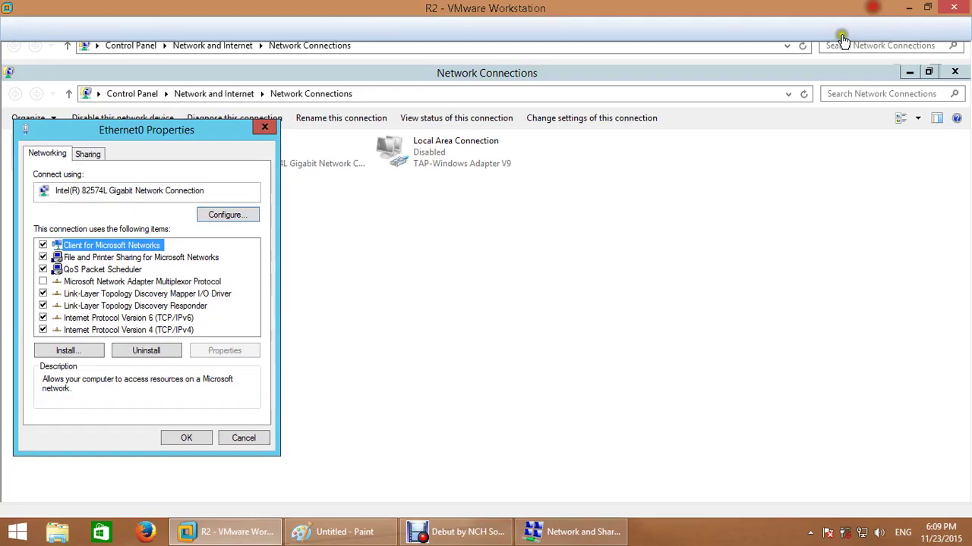
left_click(363, 533)
left_click(363, 534)
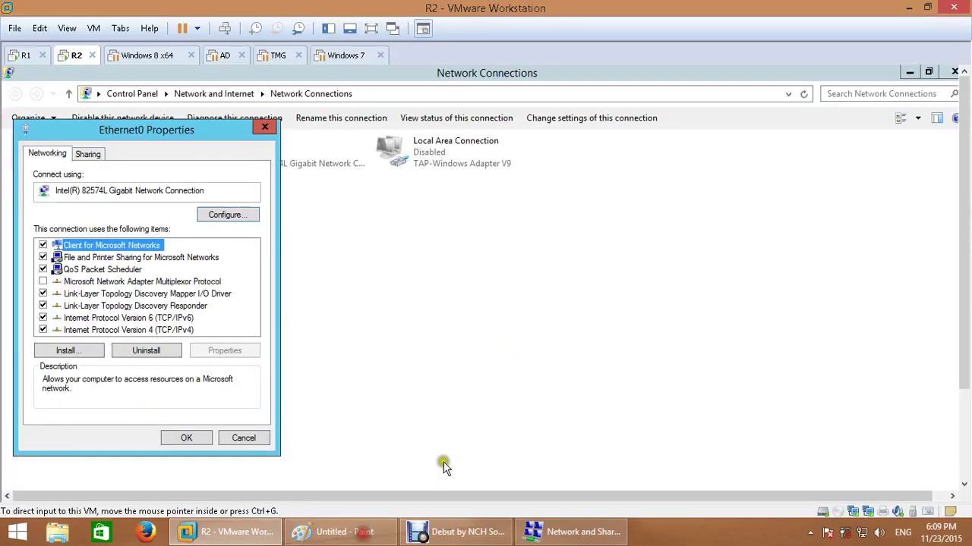
Change R2's Ethernet0 to IP 11.0.0.2, mask 255.255.255.252, clearing gateway and DNS.
double_click(148, 332)
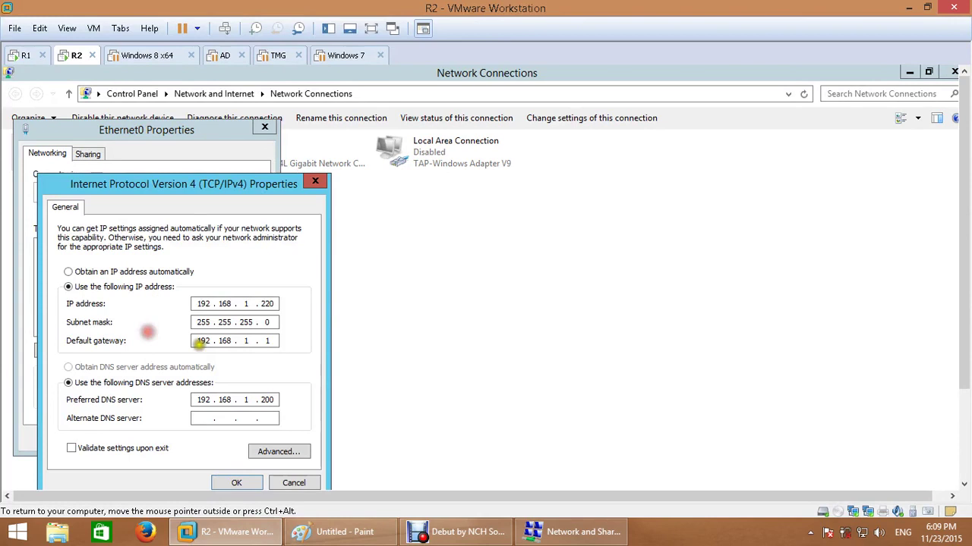
double_click(269, 304)
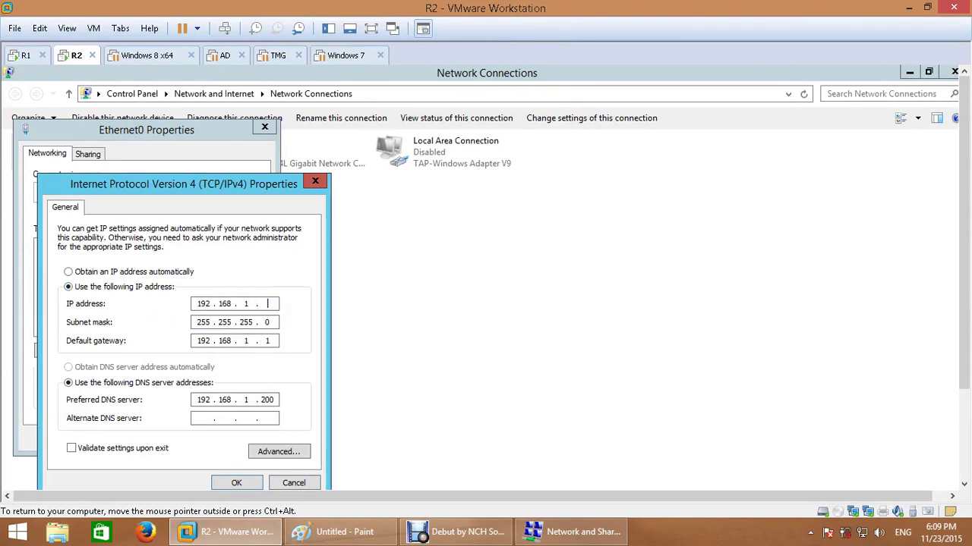
key("BackSpace")
key("BackSpace")
key("BackSpace")
key("BackSpace")
key("BackSpace")
key("BackSpace")
key("BackSpace")
key("BackSpace")
key("BackSpace")
key("BackSpace")
double_click(264, 322)
type("252")
key("BackSpace")
left_click(275, 400)
key("BackSpace")
key("BackSpace")
key("BackSpace")
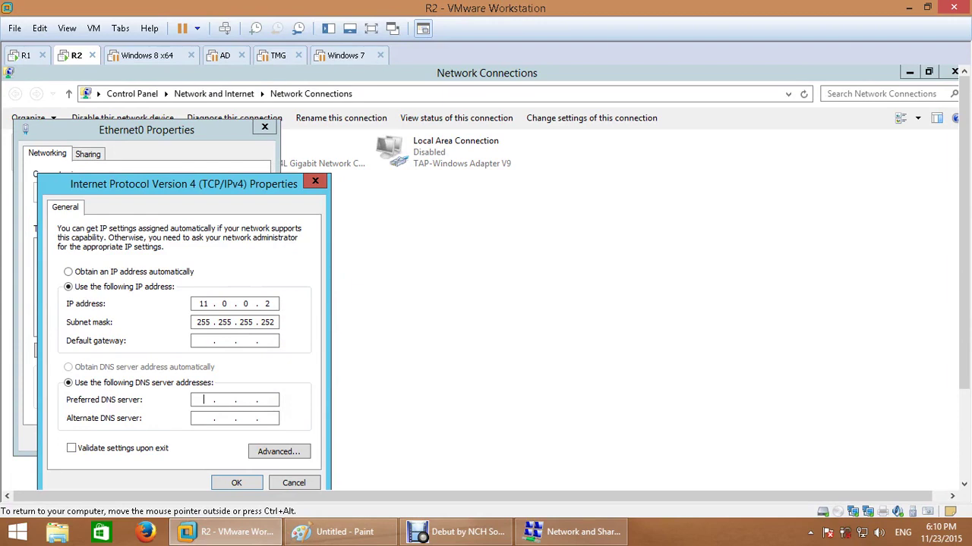
scroll(275, 394, "down", 2)
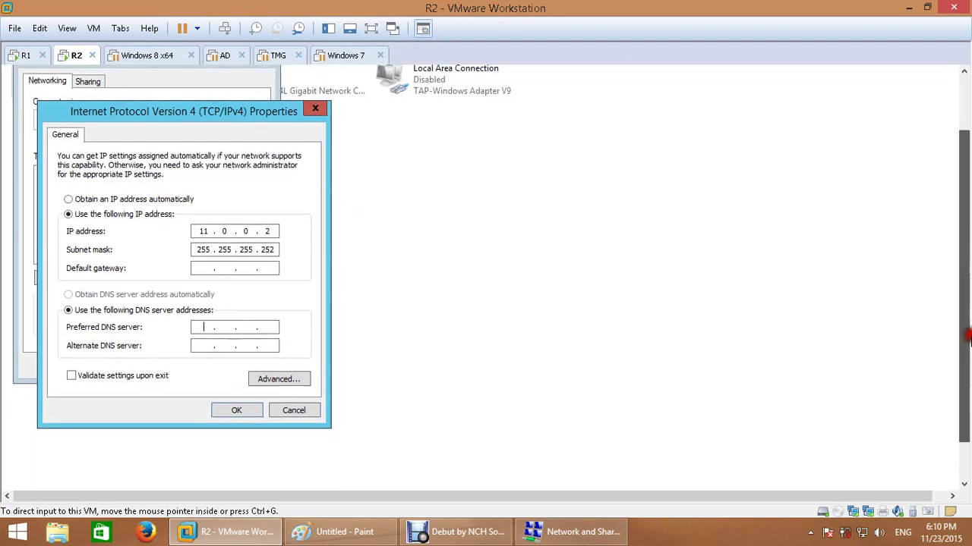
Save R2's Ethernet0 settings past the DNS warning and close its properties.
left_click(237, 406)
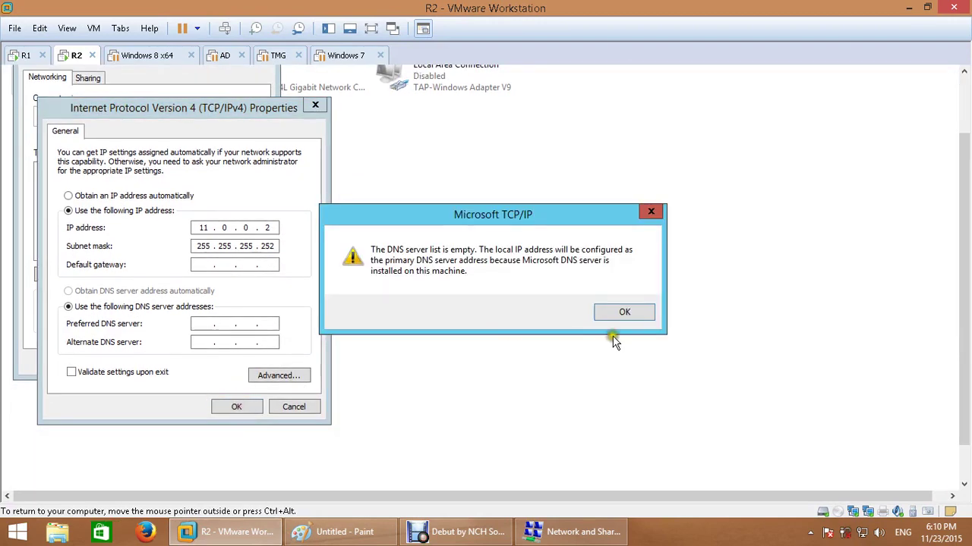
left_click(619, 319)
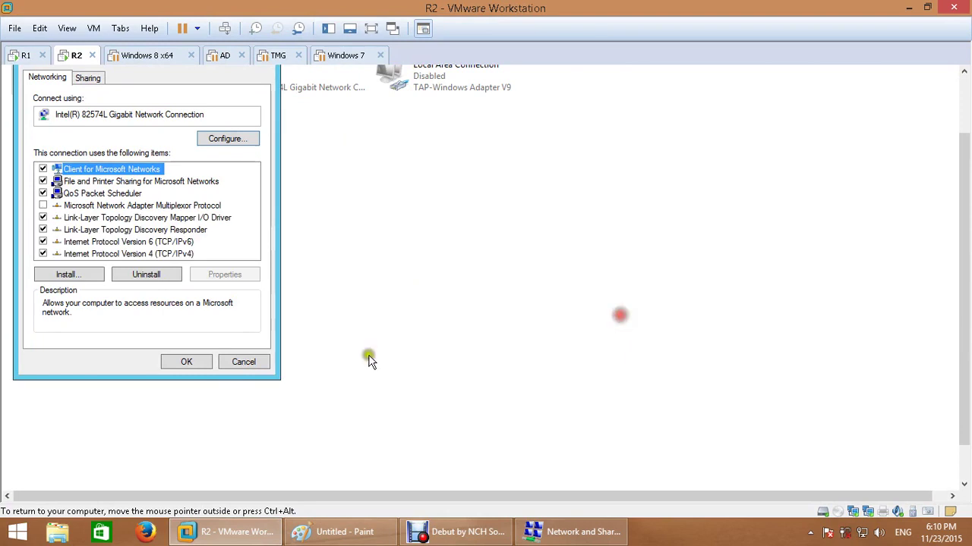
left_click(199, 365)
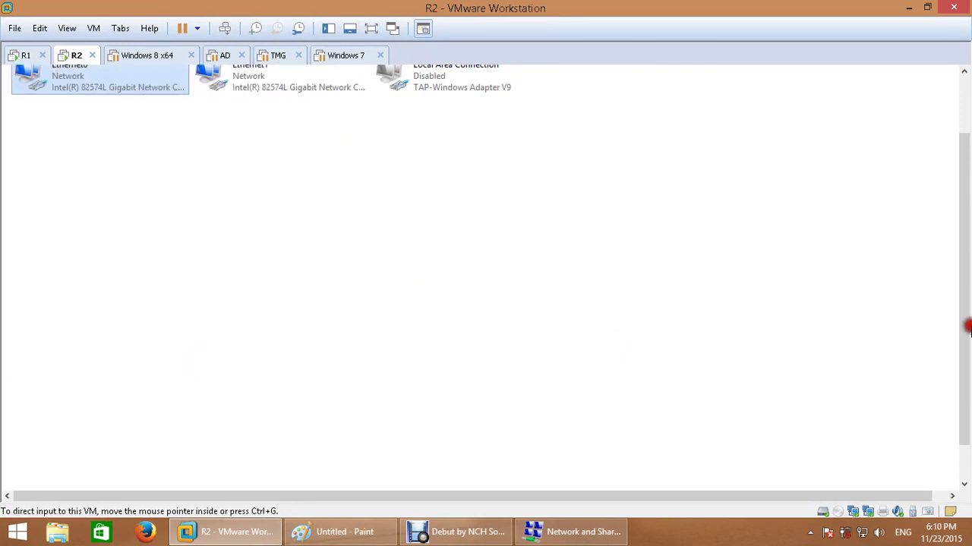
left_click_drag(963, 328, 968, 275)
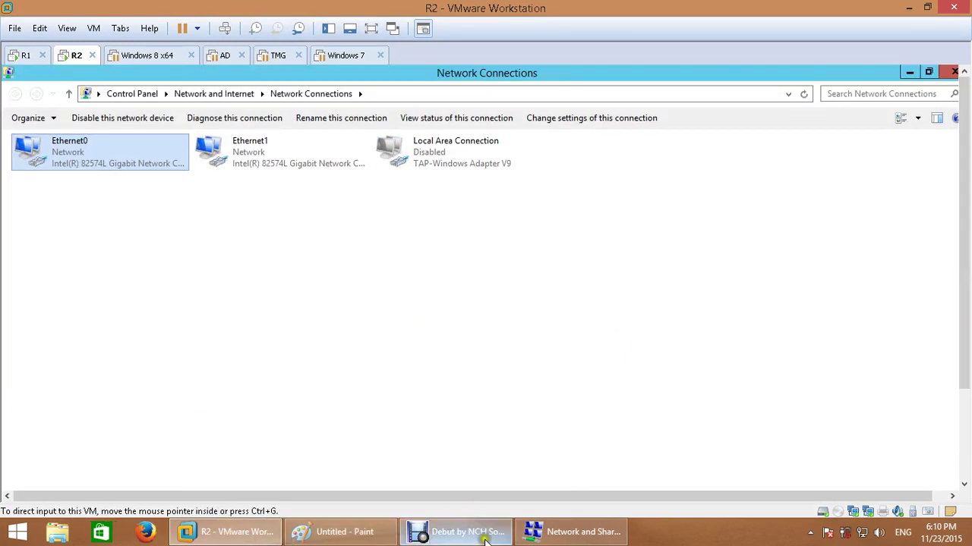
Check R2's eth1 address (.2 on 192.168.3.0/24) in the diagram, then bring up Ethernet1's actions.
left_click(342, 532)
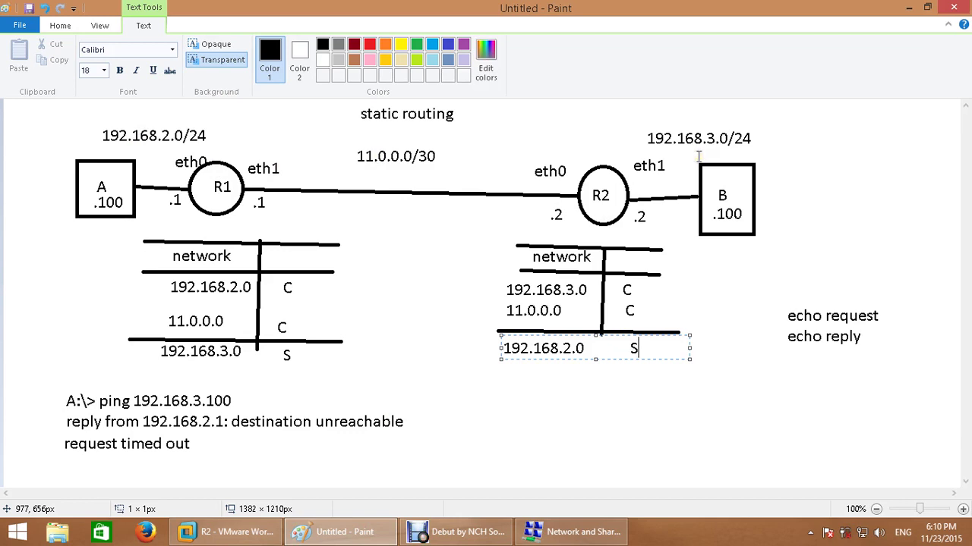
left_click(235, 531)
left_click(336, 223)
right_click(246, 153)
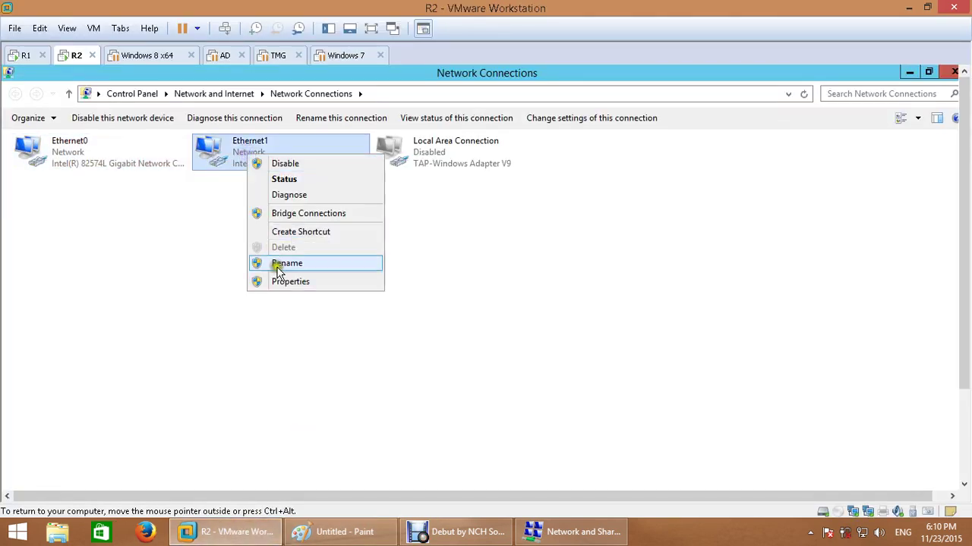
Give R2's Ethernet1 static IP 192.168.3.2, mask 255.255.255.0, DNS 127.0.0.1, and apply.
left_click(285, 285)
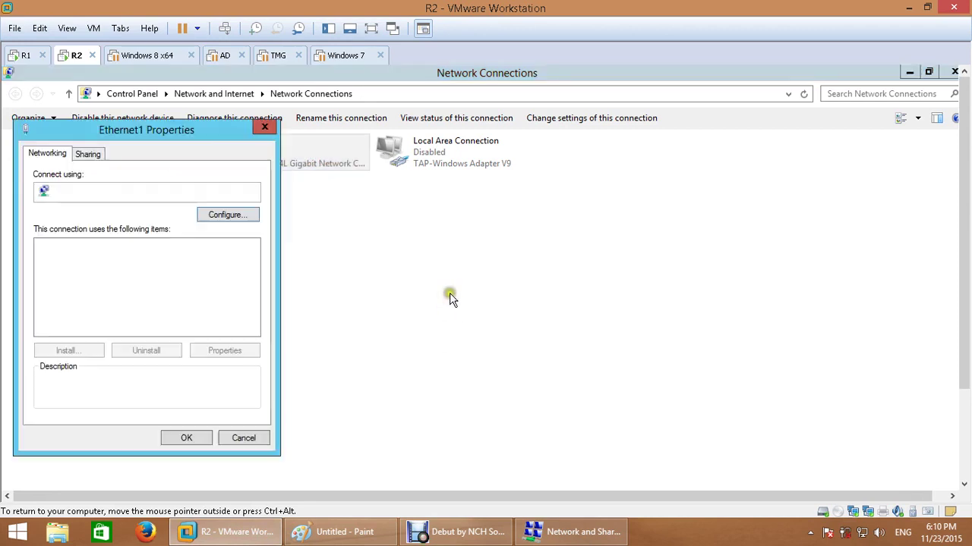
double_click(162, 331)
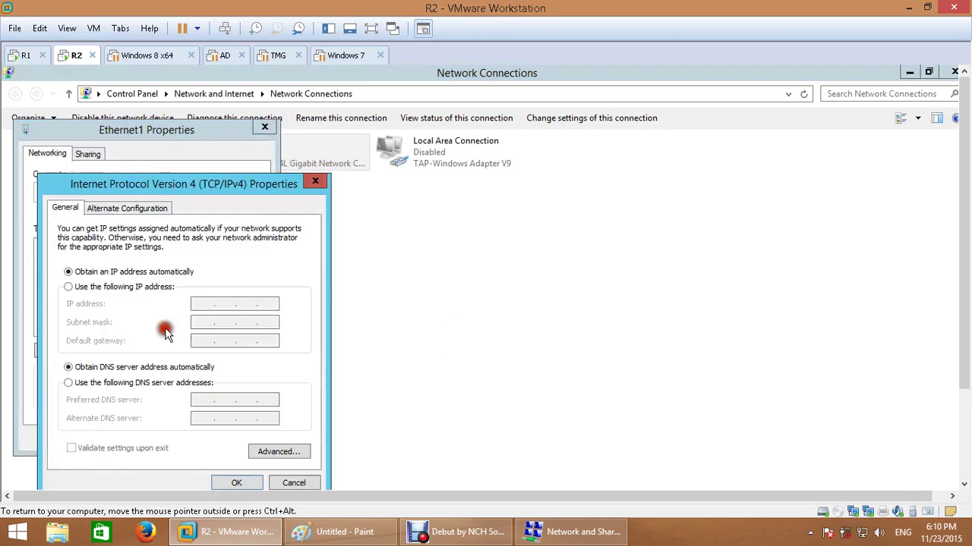
left_click(155, 287)
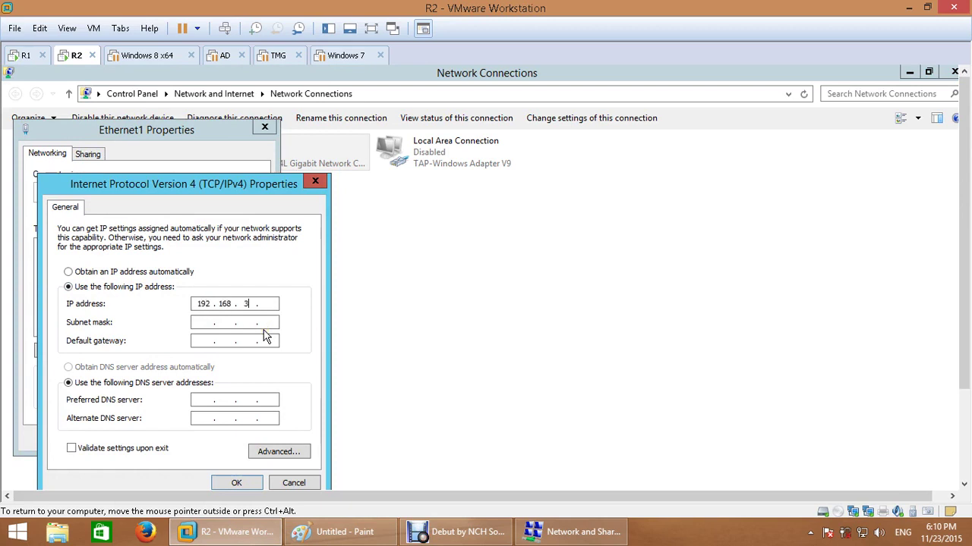
type("192.168.3.2")
key("Tab")
left_click(200, 400)
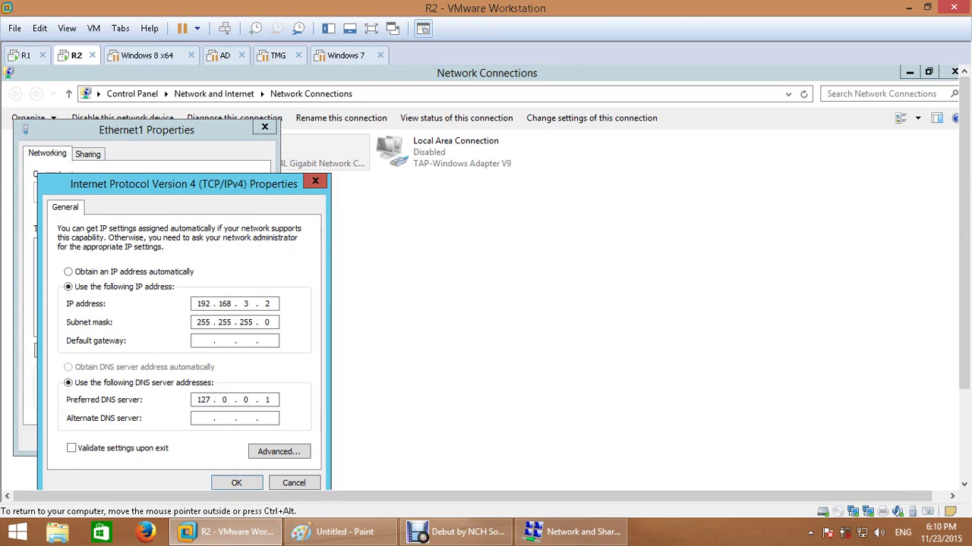
left_click(235, 483)
left_click(179, 438)
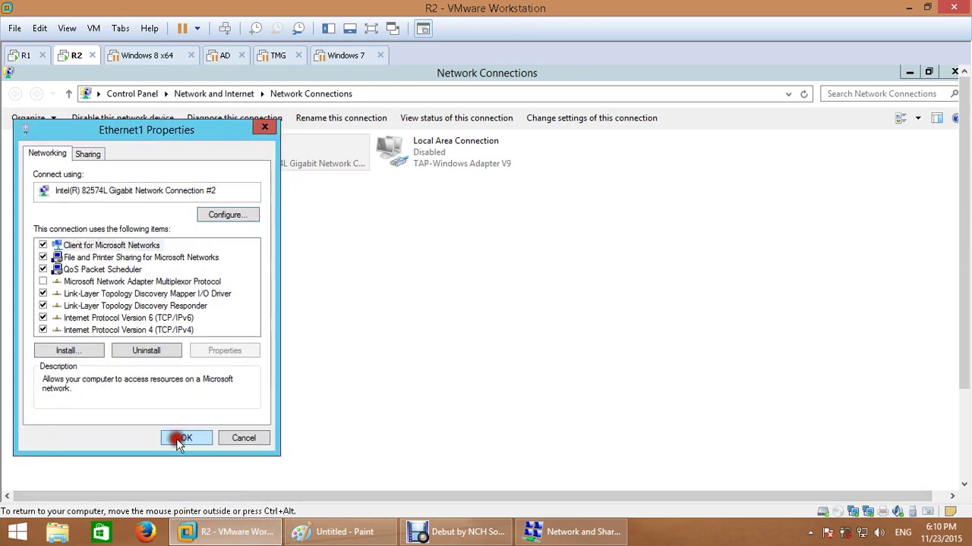
left_click(188, 438)
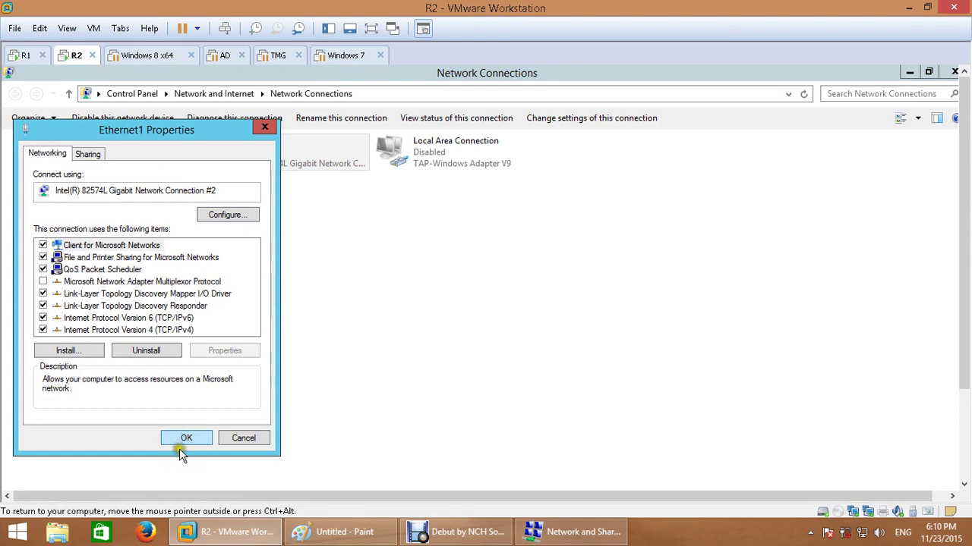
Apply R2's Ethernet1 properties and bring the Paint routing diagram back to the front.
left_click(22, 55)
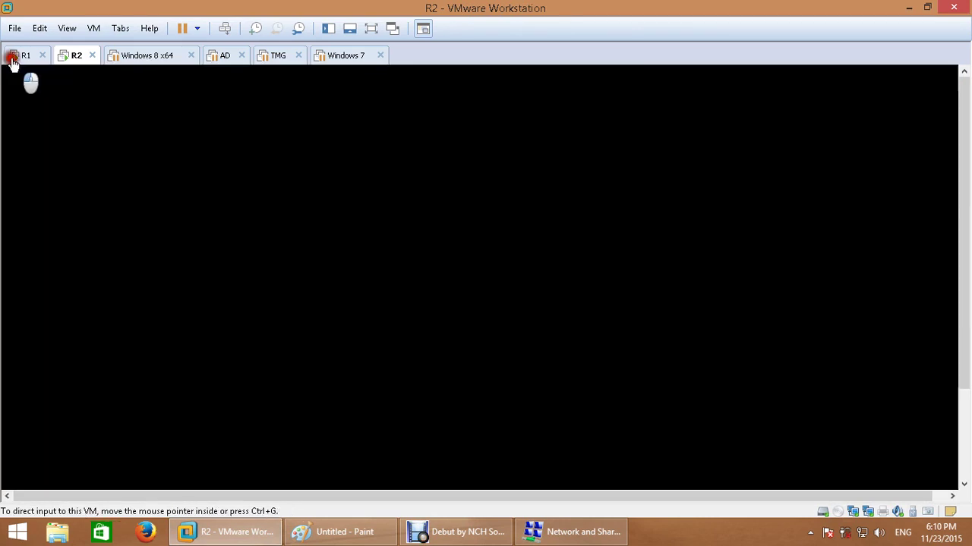
left_click(76, 56)
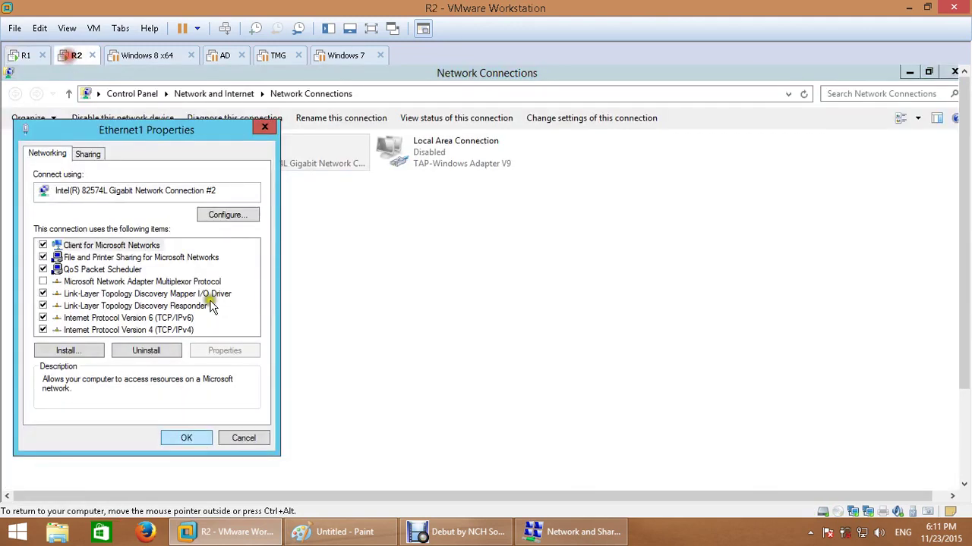
left_click(203, 439)
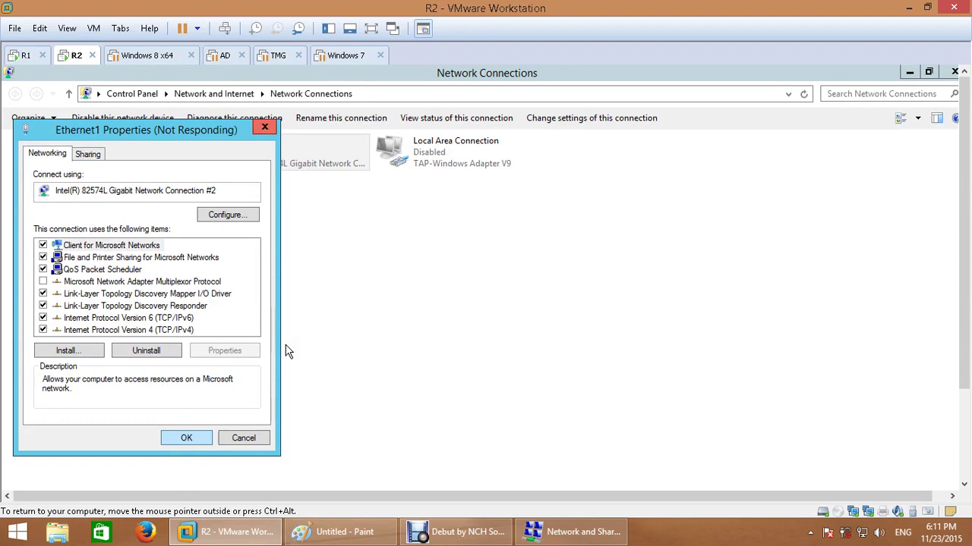
left_click(338, 532)
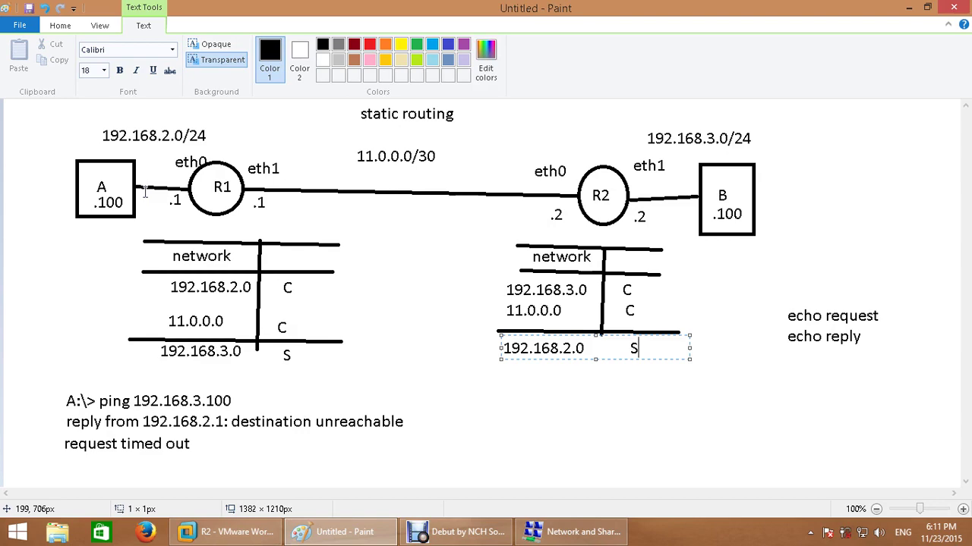
Wake R1's locked virtual machine and bring up its Windows Server sign-in screen with Ctrl+Alt+Insert.
left_click(478, 532)
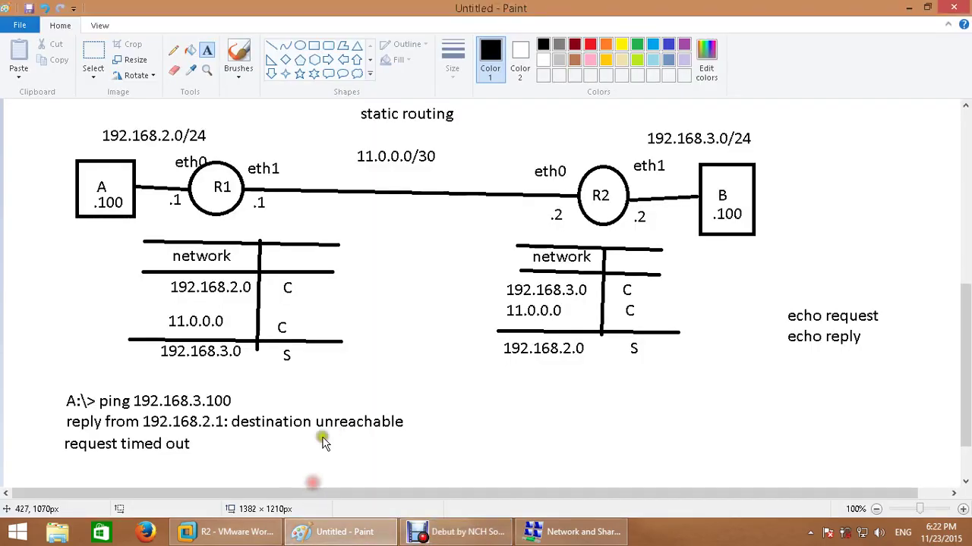
left_click(253, 536)
left_click(309, 414)
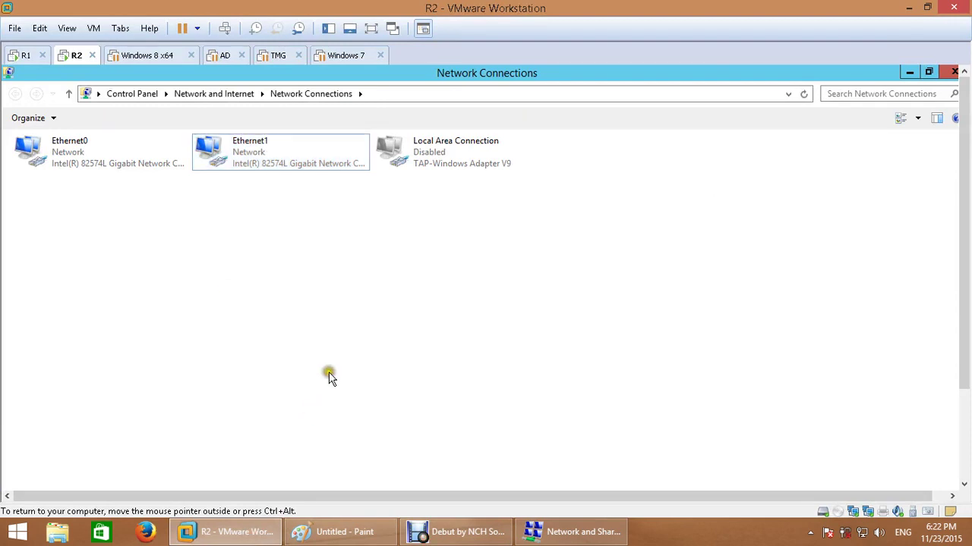
left_click(24, 55)
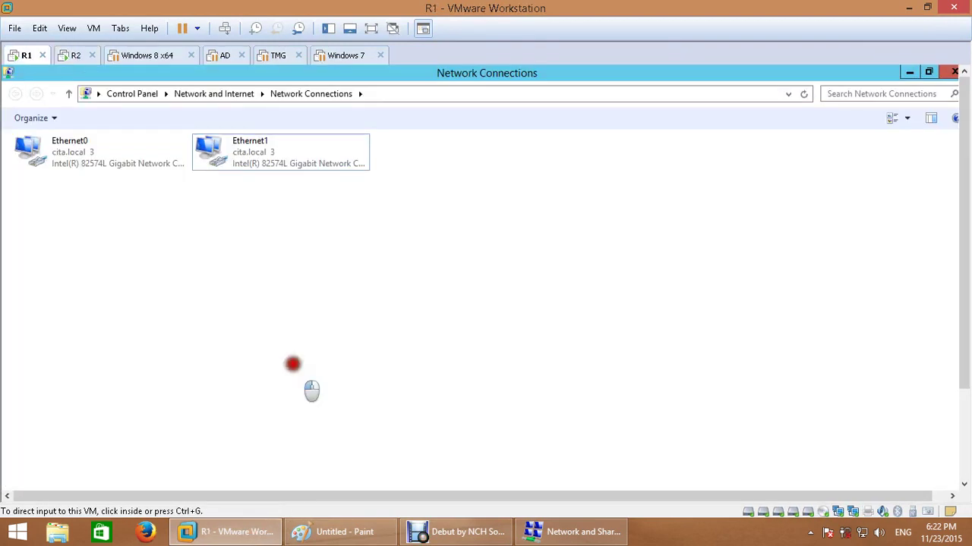
left_click(293, 365)
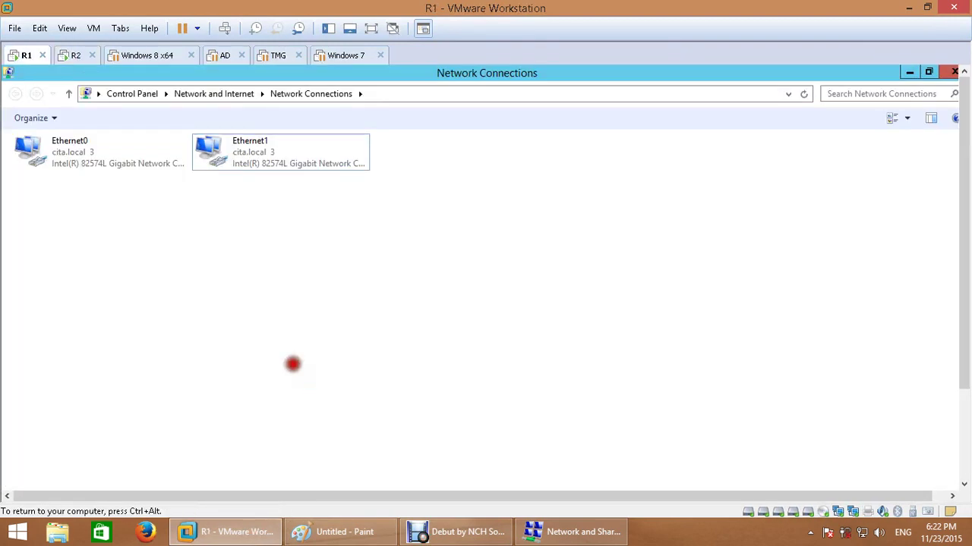
key("super+l")
key("ctrl+alt+Return")
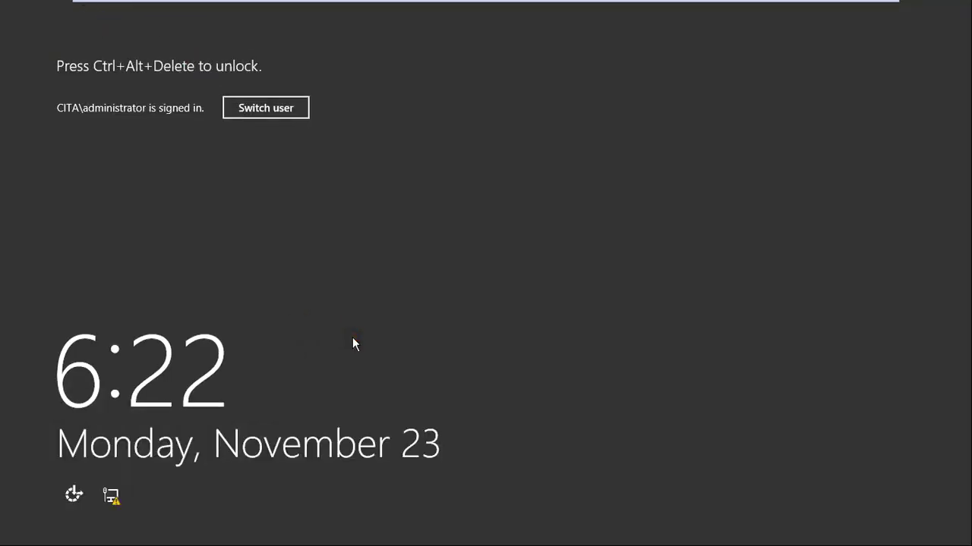
key("ctrl+alt+Insert")
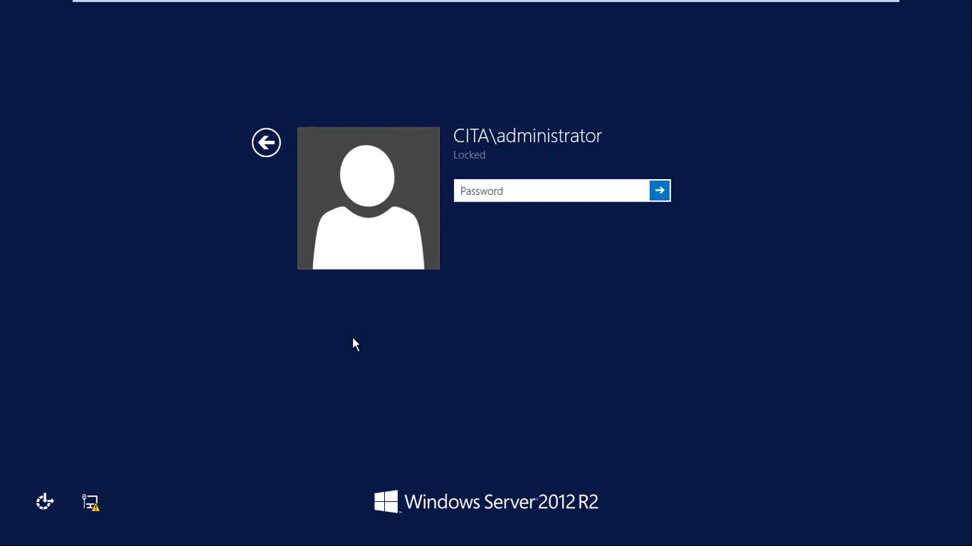
Sign in to R1 with the administrator password, close Network Connections, and launch Add Roles and Features from the Dashboard.
type("••")
key("Return")
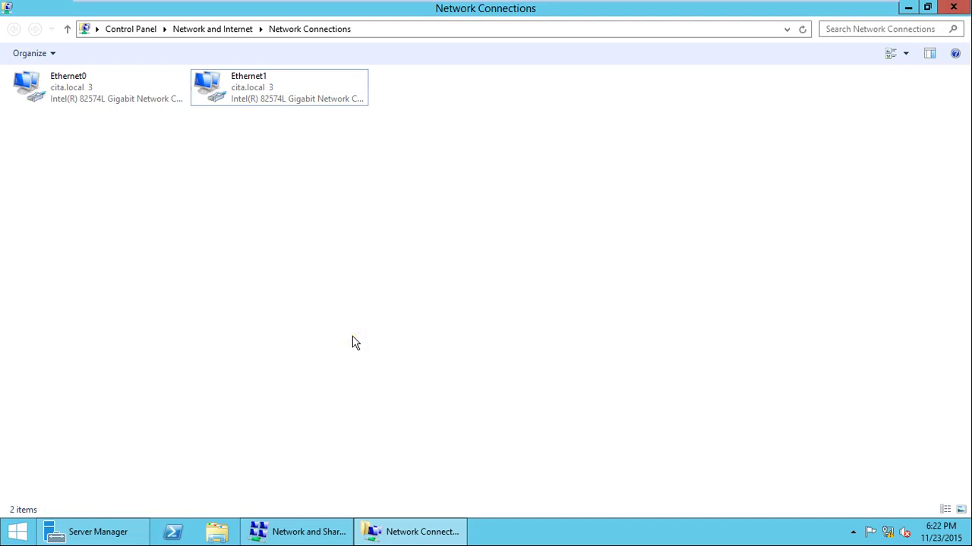
left_click(951, 8)
left_click(87, 532)
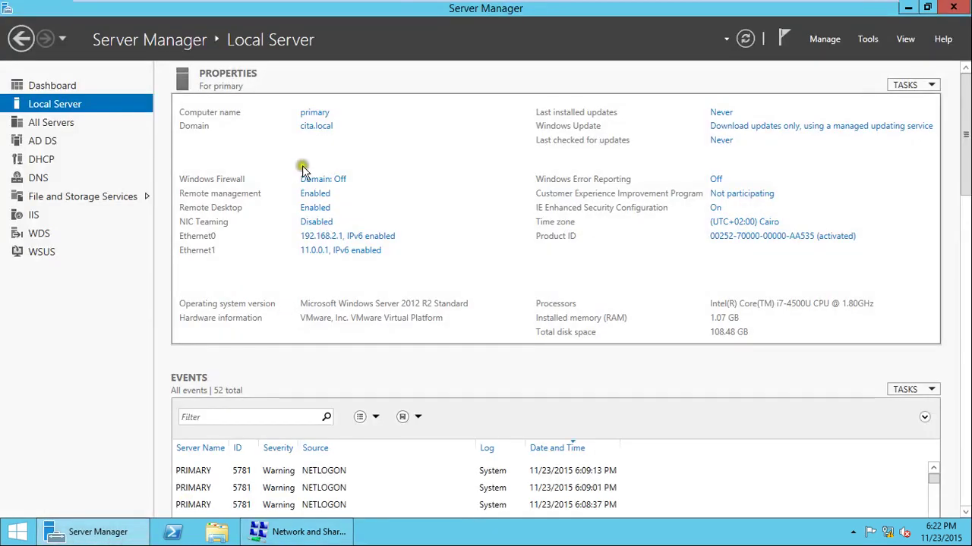
left_click(48, 86)
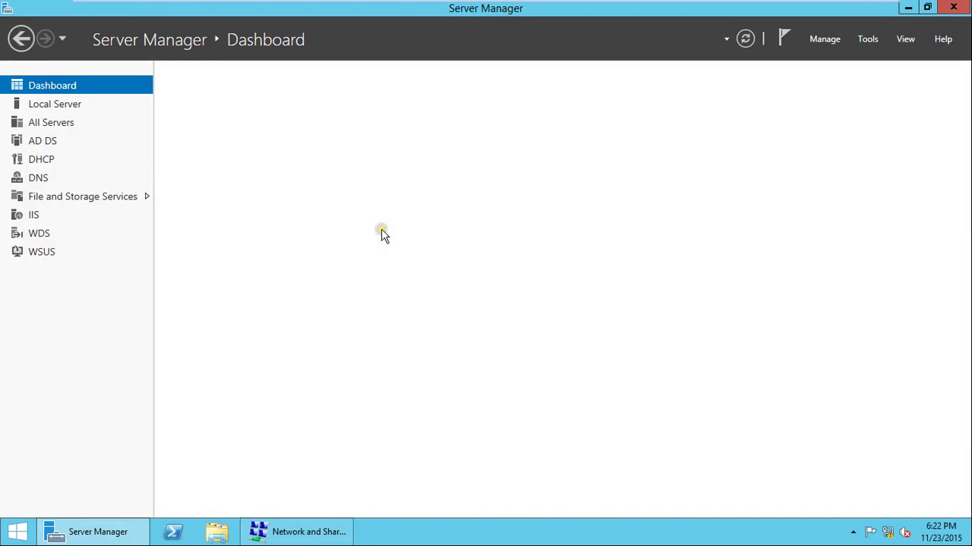
left_click(382, 175)
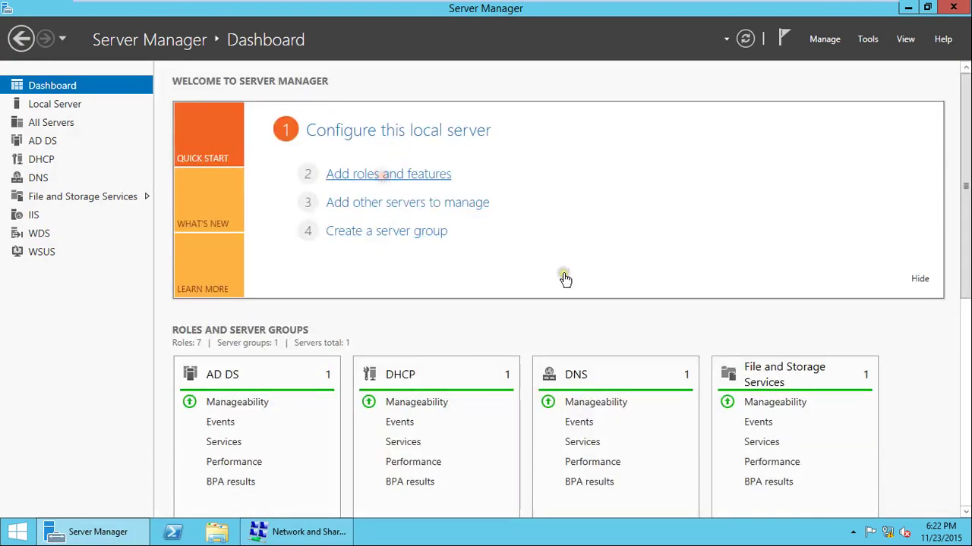
Keep role-based installation on the local server and select the Remote Access role on R1.
left_click(404, 401)
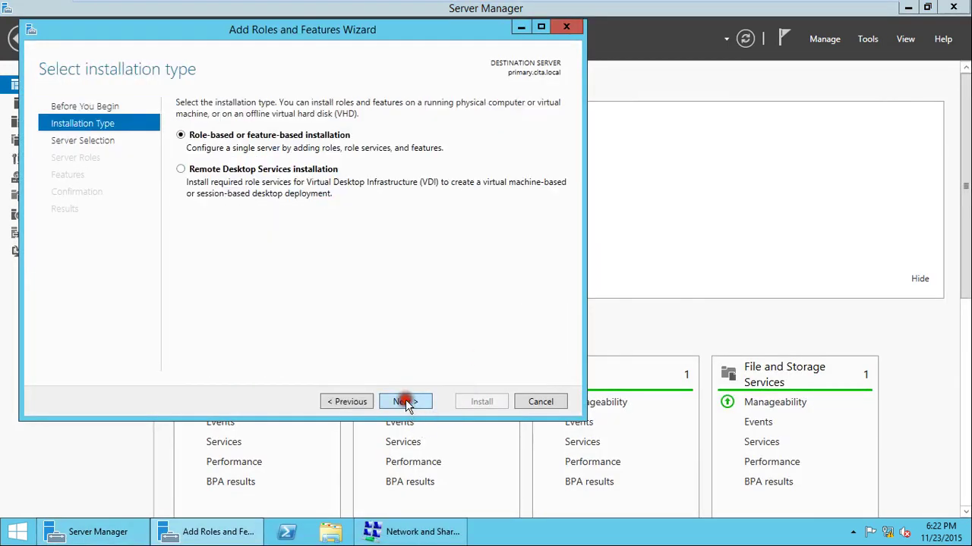
left_click(404, 401)
left_click(405, 401)
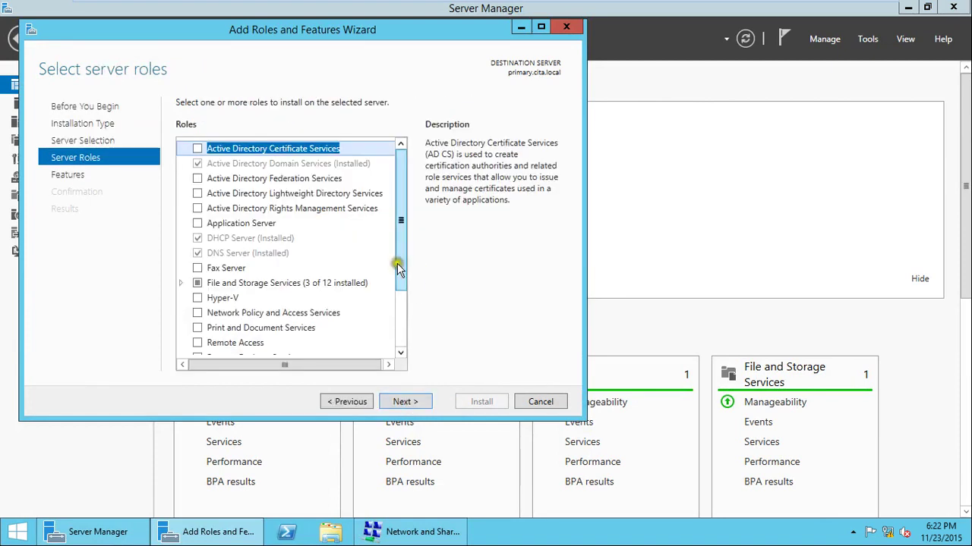
left_click_drag(397, 262, 402, 321)
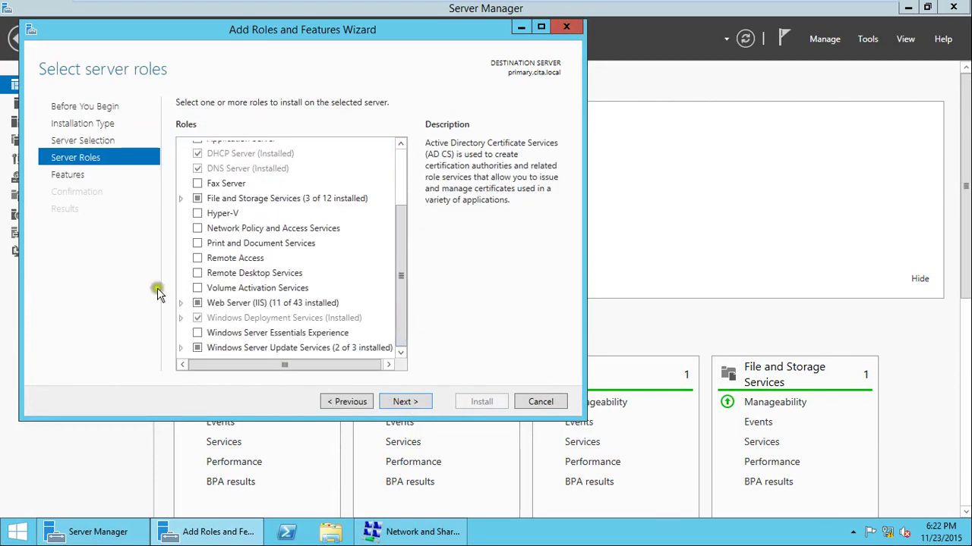
left_click(198, 260)
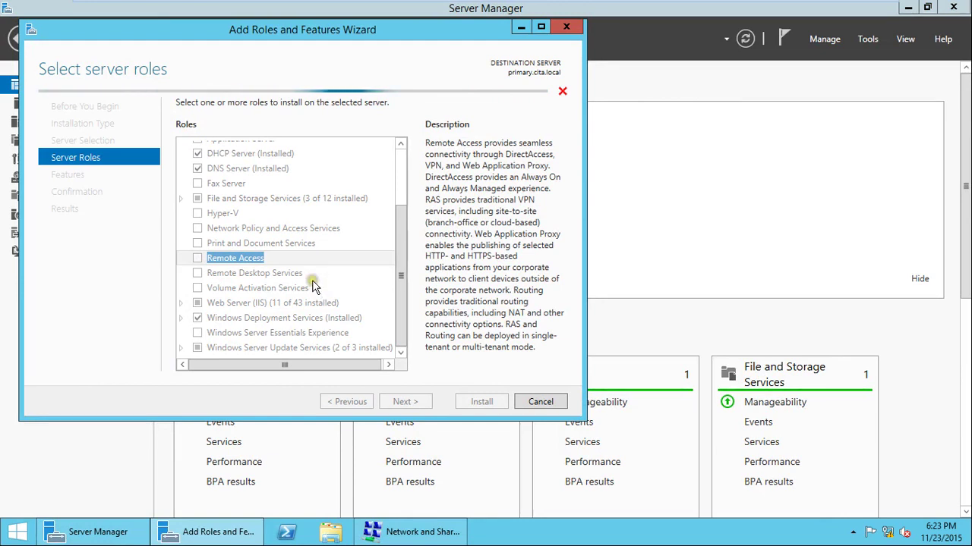
Add Routing as a Remote Access role service along with its required features.
left_click(407, 404)
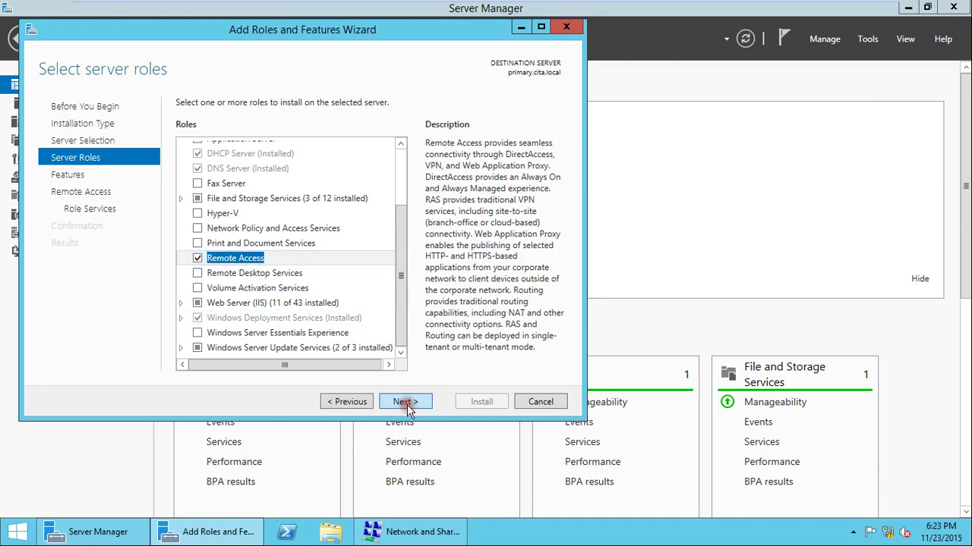
left_click(407, 404)
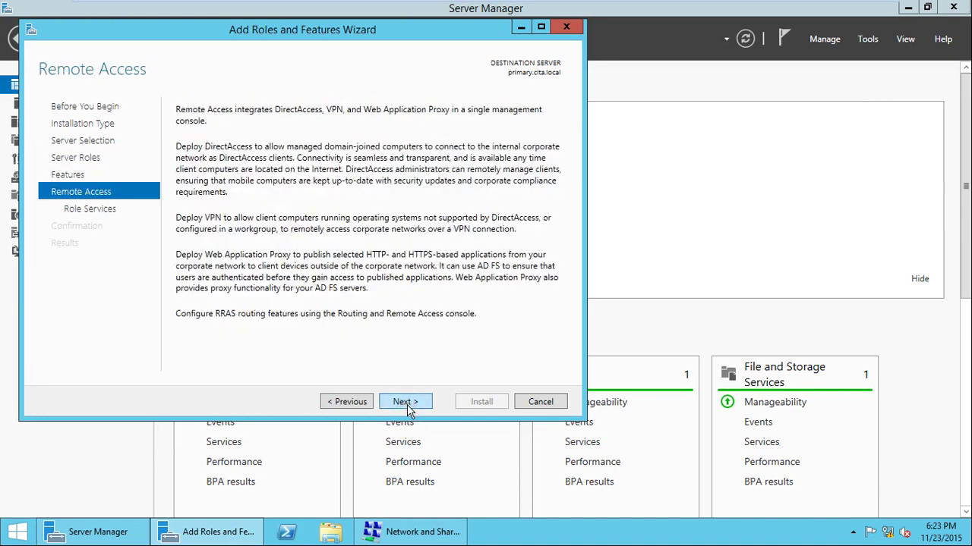
left_click(406, 404)
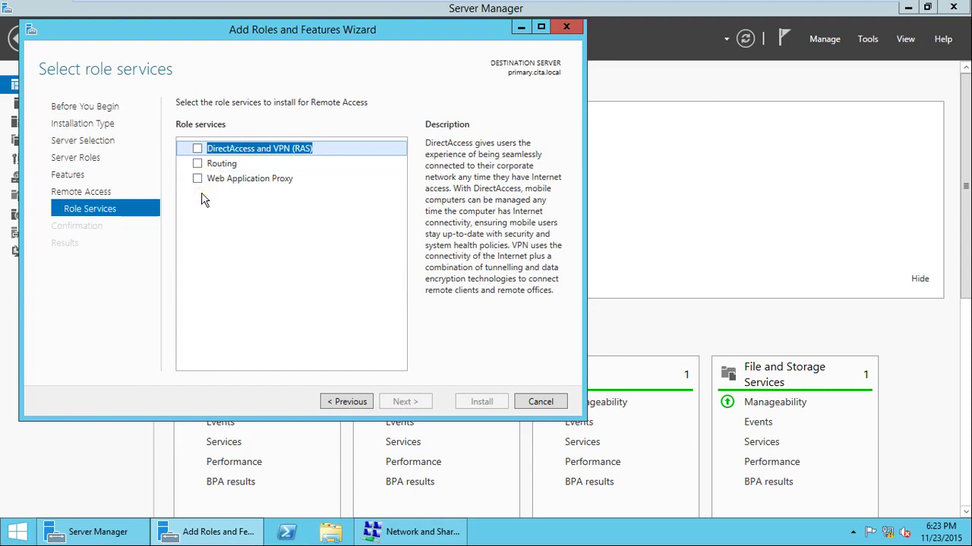
left_click(197, 164)
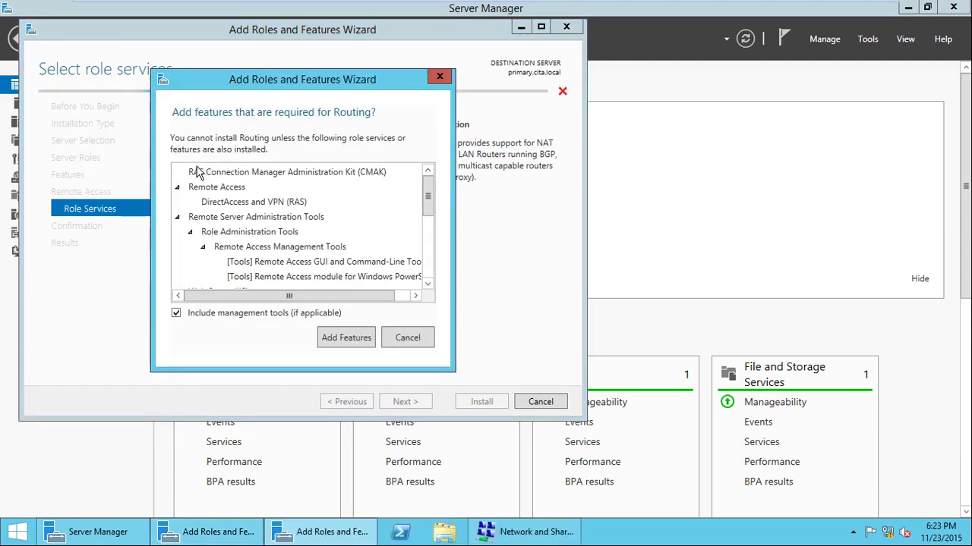
left_click(329, 339)
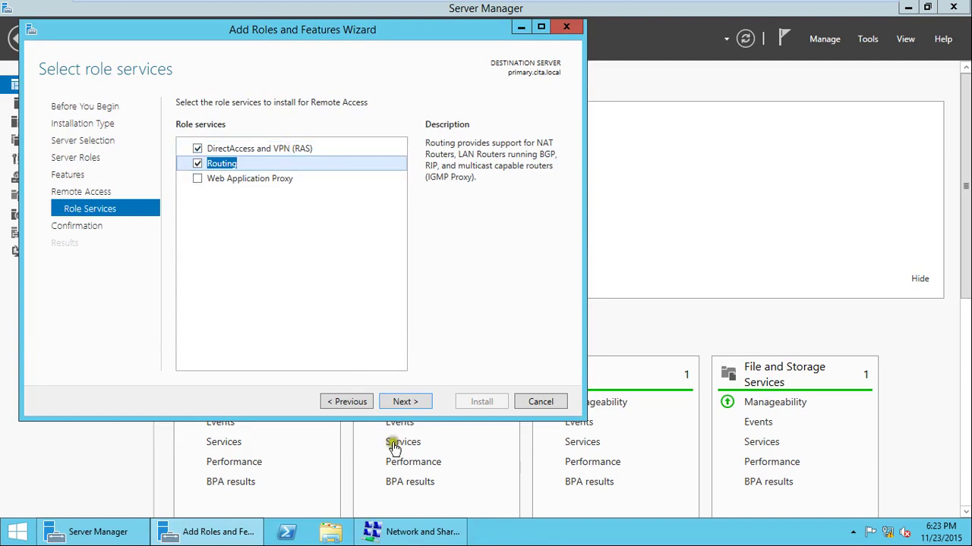
Enable automatic restart if required and start installing the selected roles on R1.
left_click(412, 404)
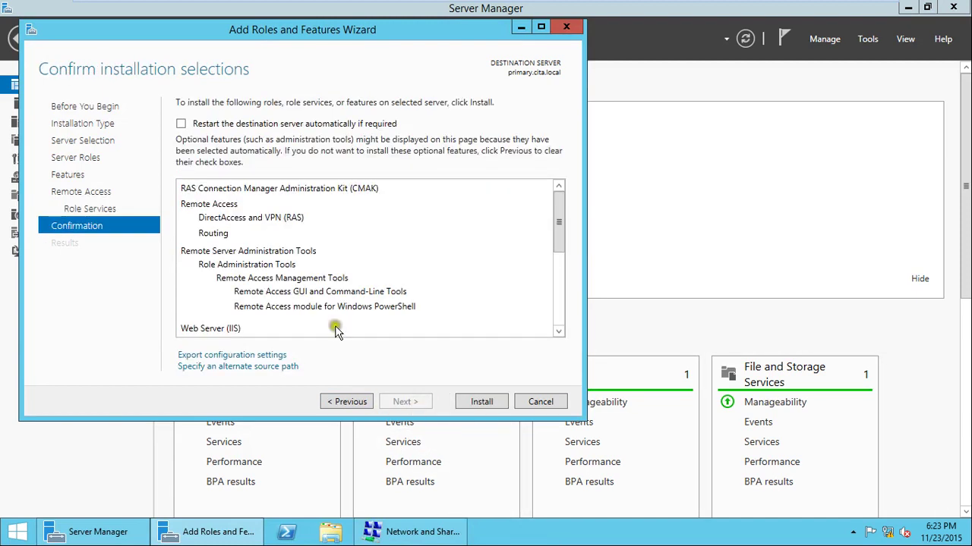
left_click(181, 123)
left_click(522, 317)
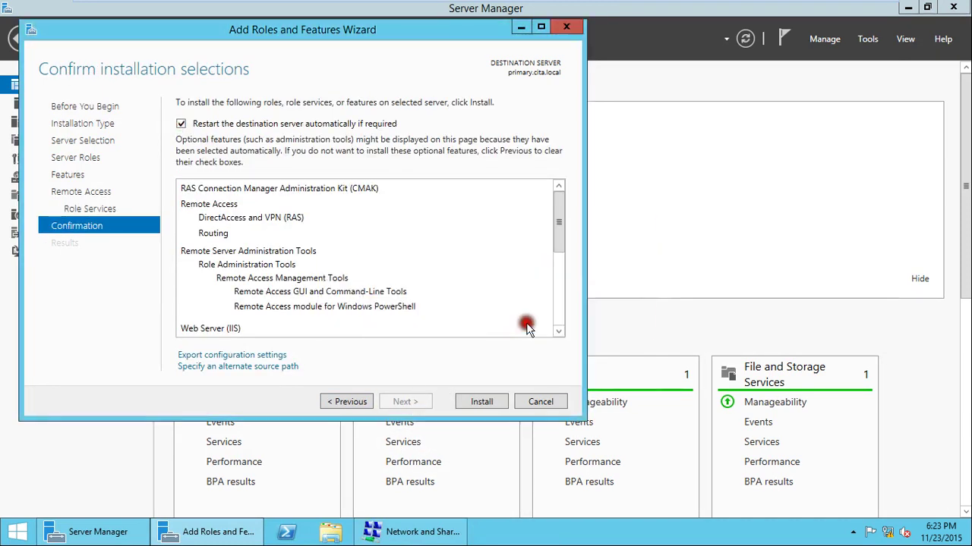
left_click(480, 407)
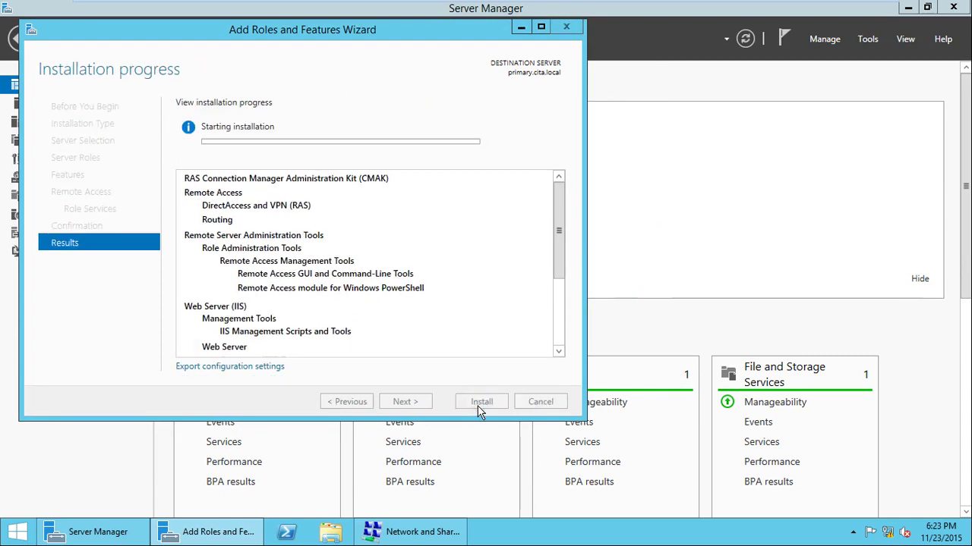
Switch to R2, leave full-screen view, and bring the Paint routing diagram to the front.
mouse_move(243, 4)
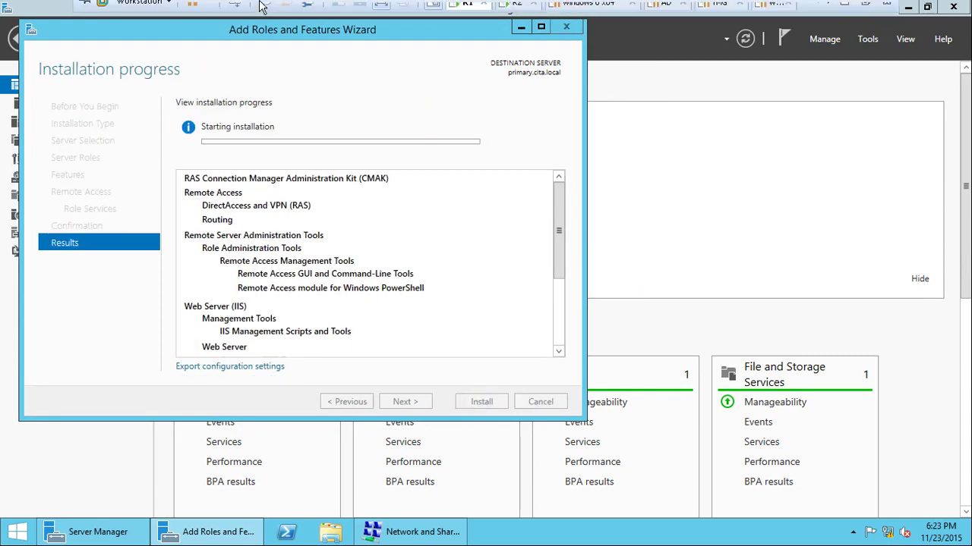
left_click(513, 13)
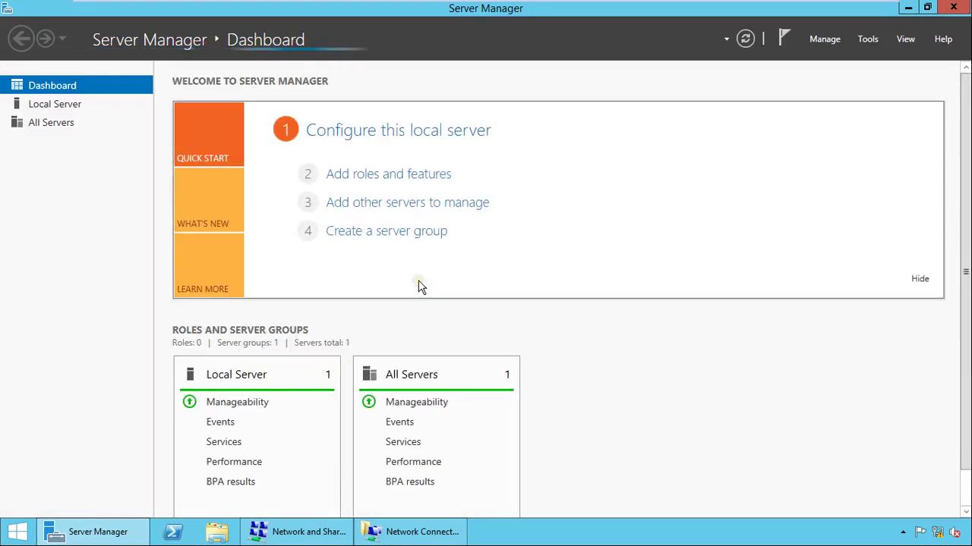
left_click(866, 10)
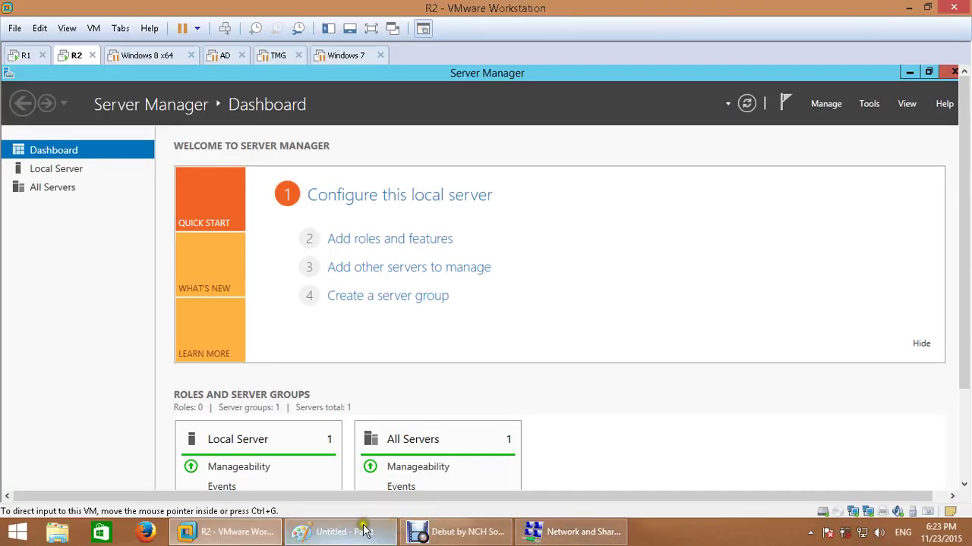
left_click(340, 532)
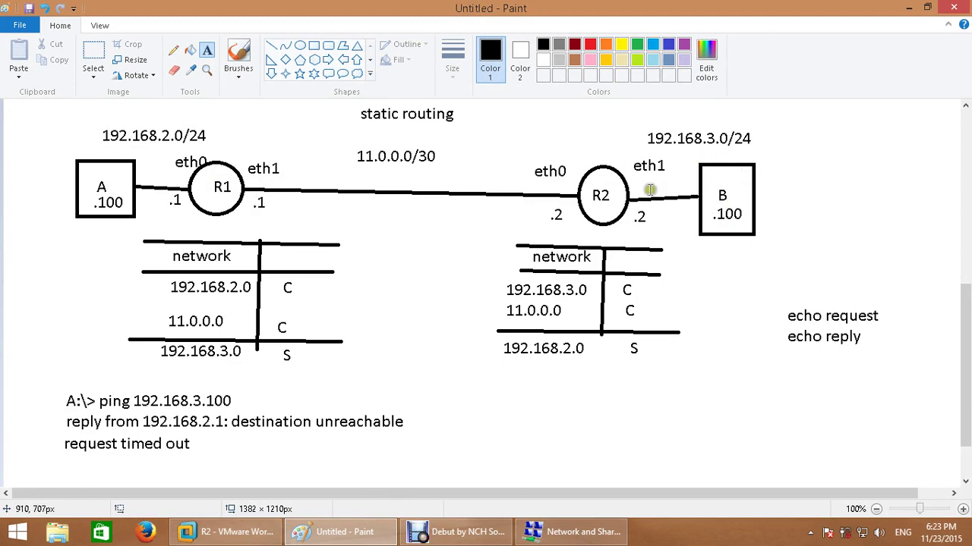
Place and dismiss an empty text box beside R2's .2 label, then return to VMware.
left_click(642, 217)
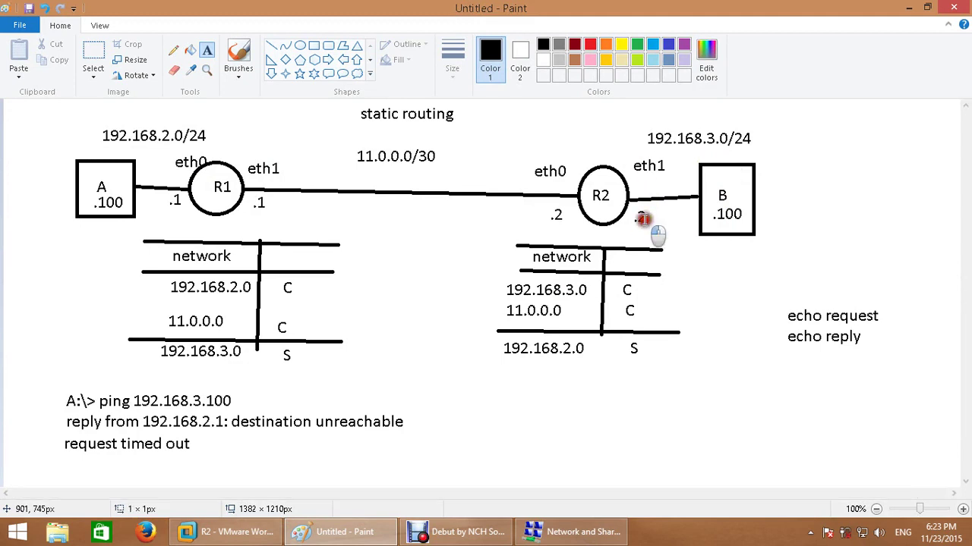
left_click(699, 278)
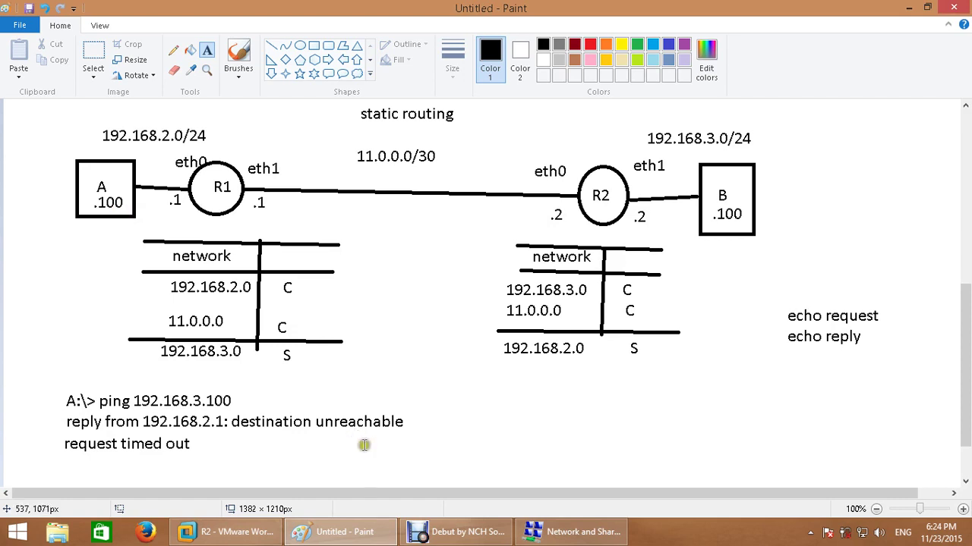
left_click(239, 536)
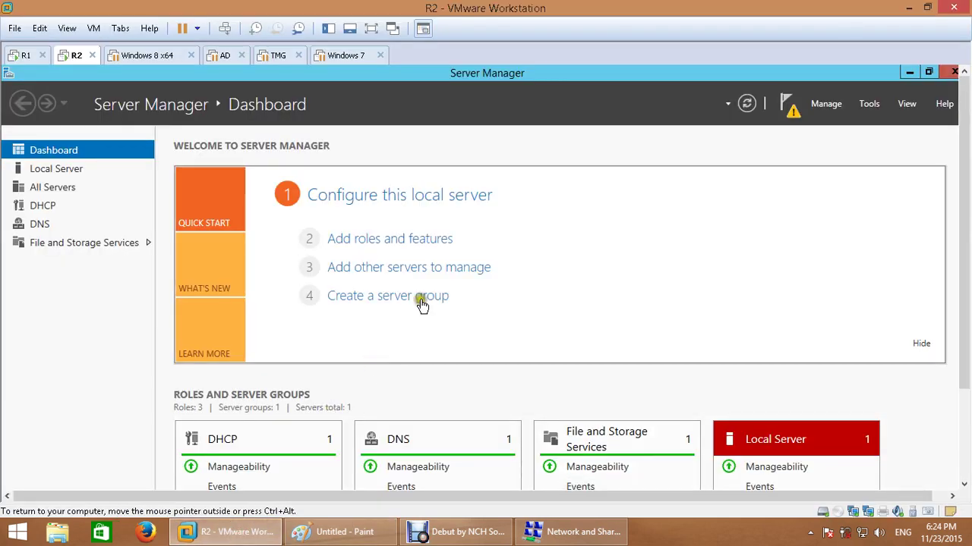
Start Add Roles and Features on R2 with role-based installation and select the Remote Access role.
left_click(393, 239)
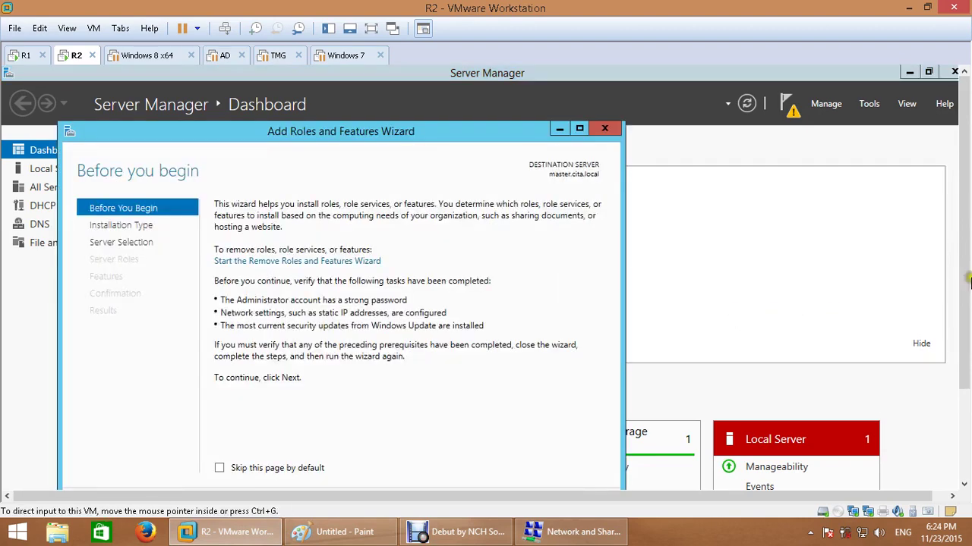
left_click(443, 447)
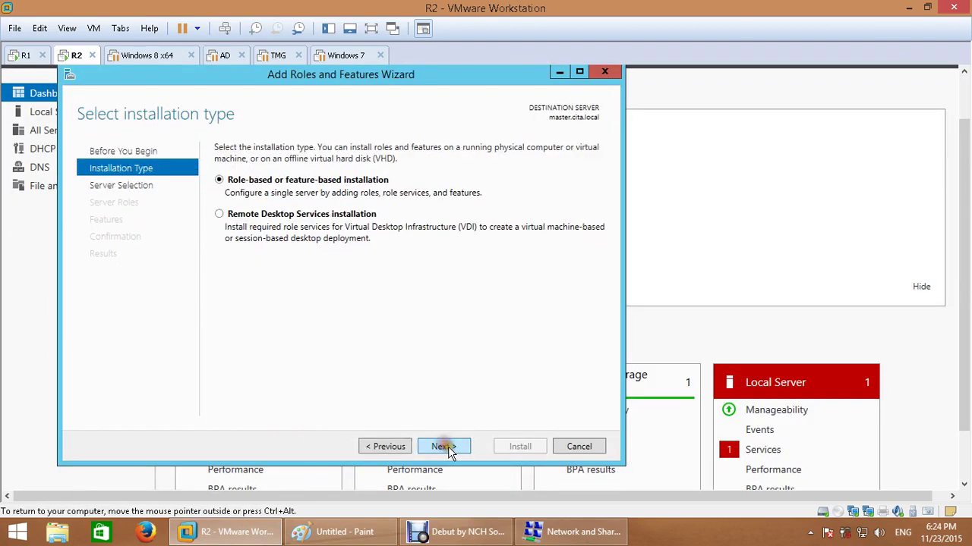
left_click(448, 447)
left_click(448, 448)
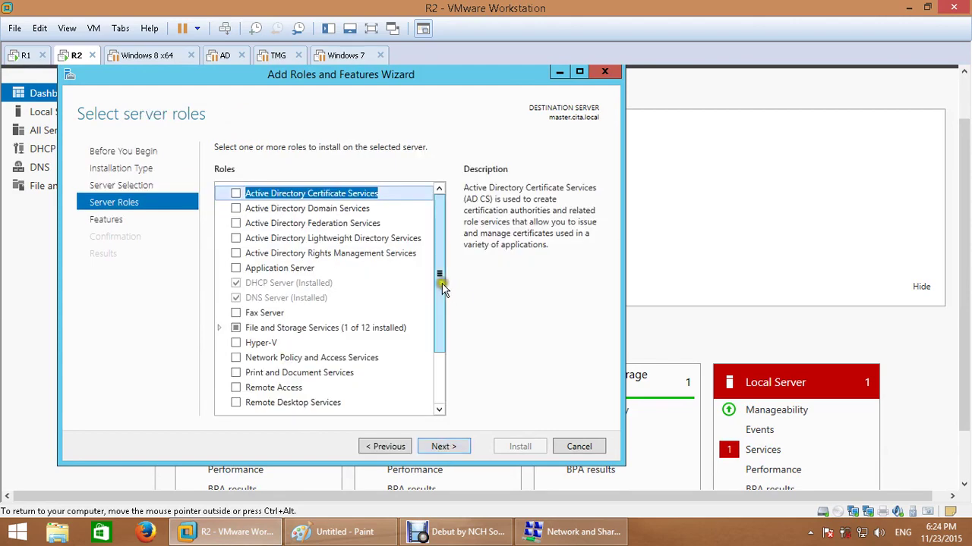
left_click_drag(440, 278, 433, 372)
left_click(236, 316)
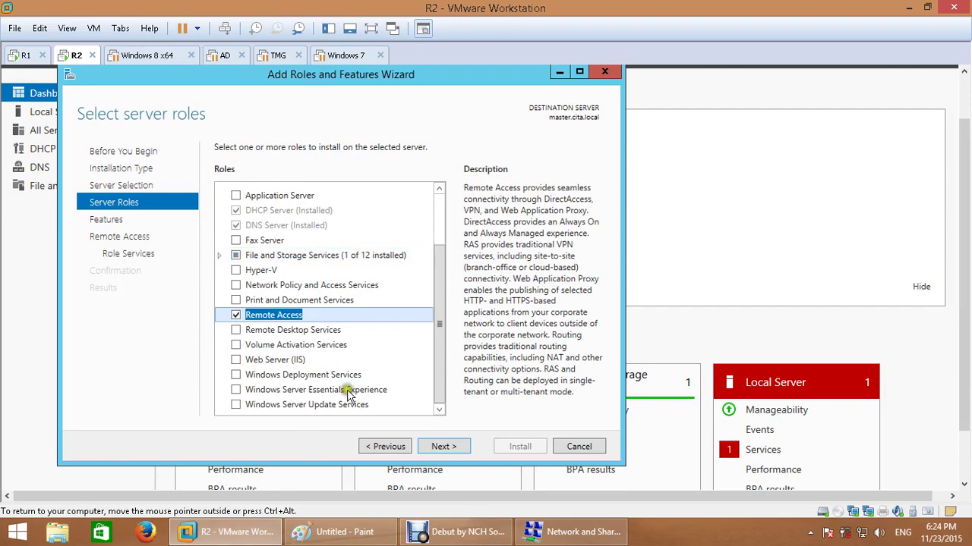
Add Routing as a Remote Access role service with its required features, no extra features.
left_click(448, 450)
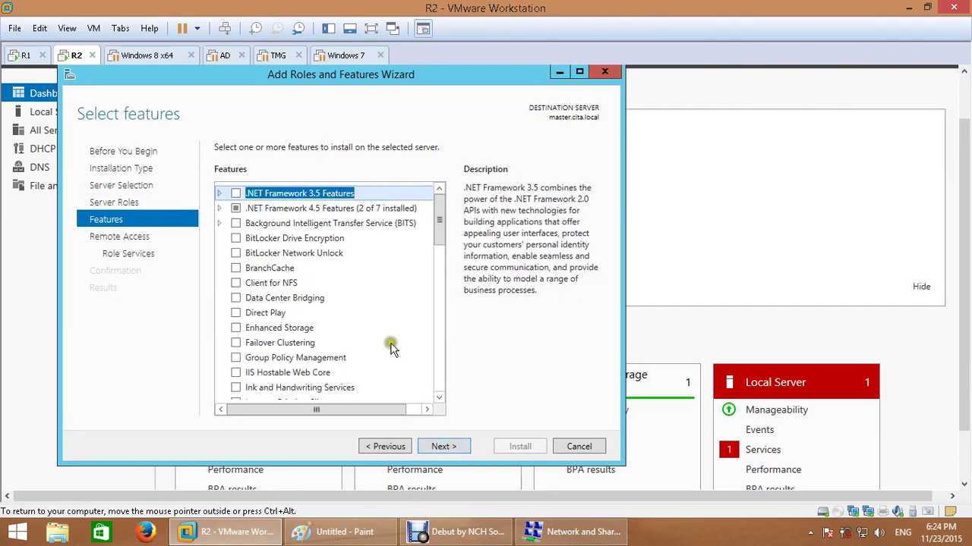
left_click(460, 450)
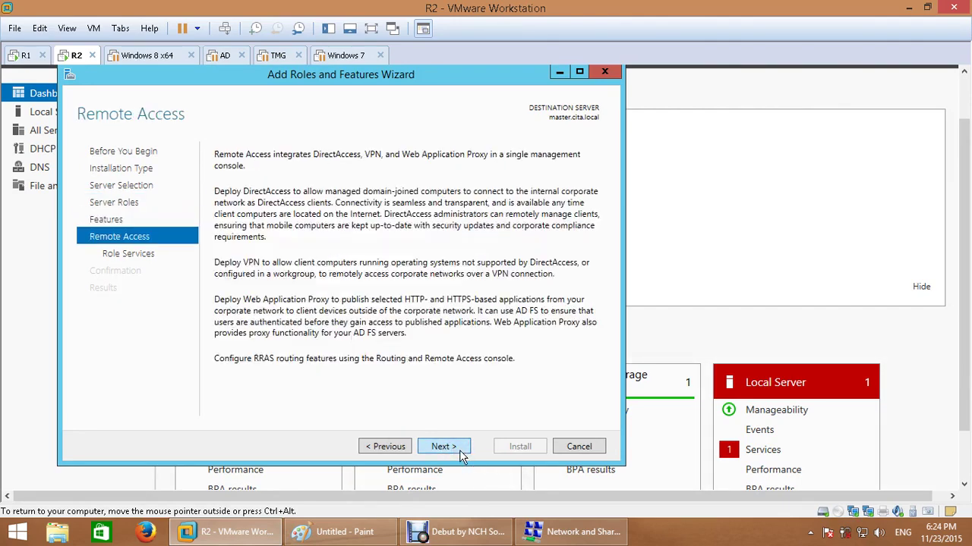
left_click(457, 450)
left_click(235, 208)
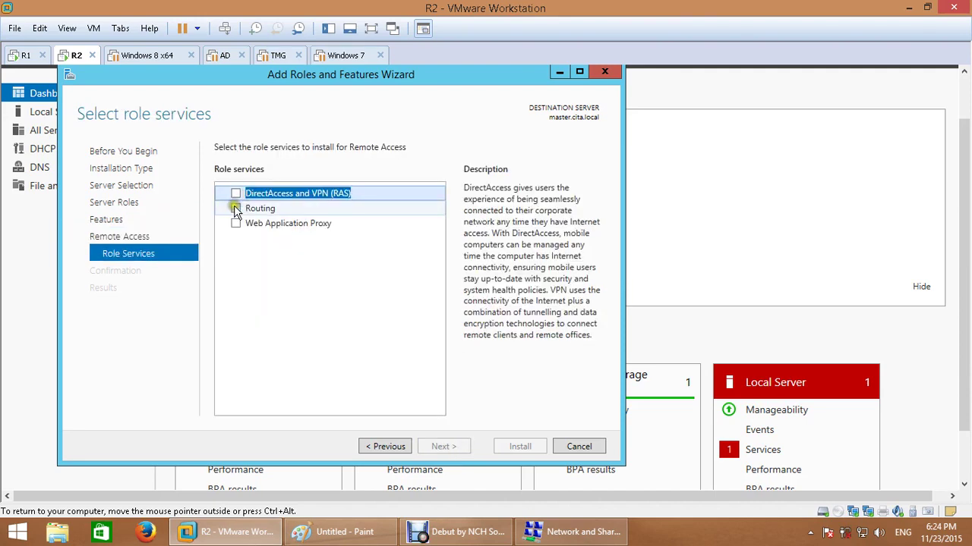
left_click(381, 385)
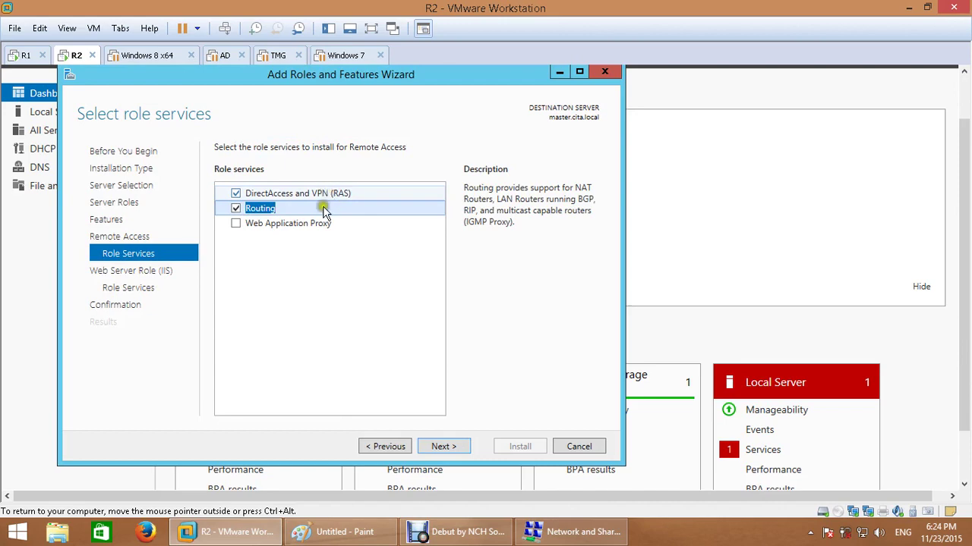
Keep the default web server role services and start the installation on R2.
left_click(444, 448)
left_click(443, 448)
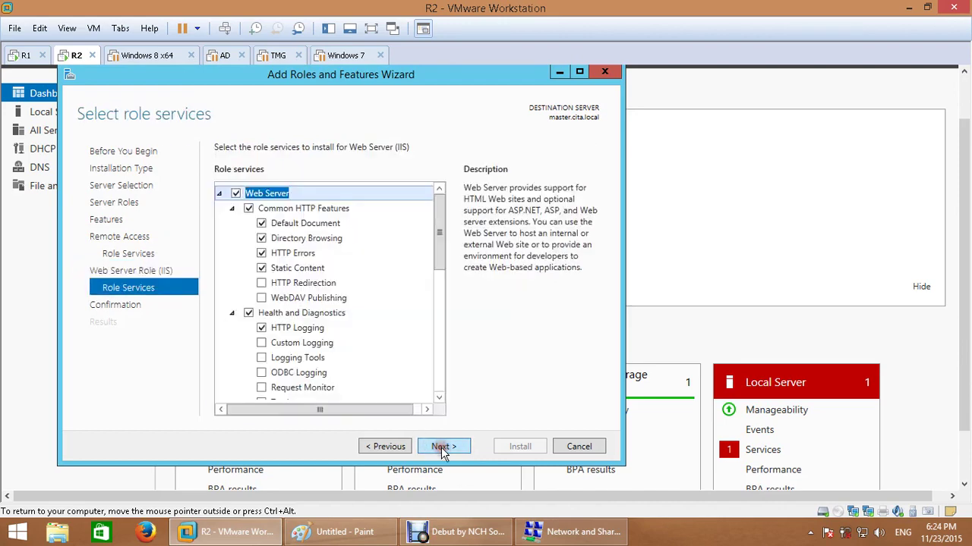
left_click(444, 448)
left_click(517, 447)
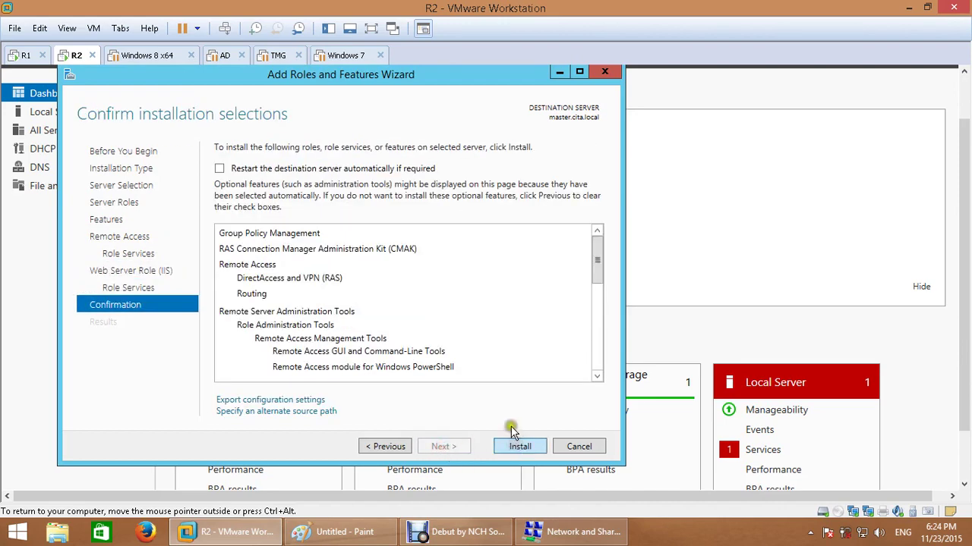
left_click(26, 58)
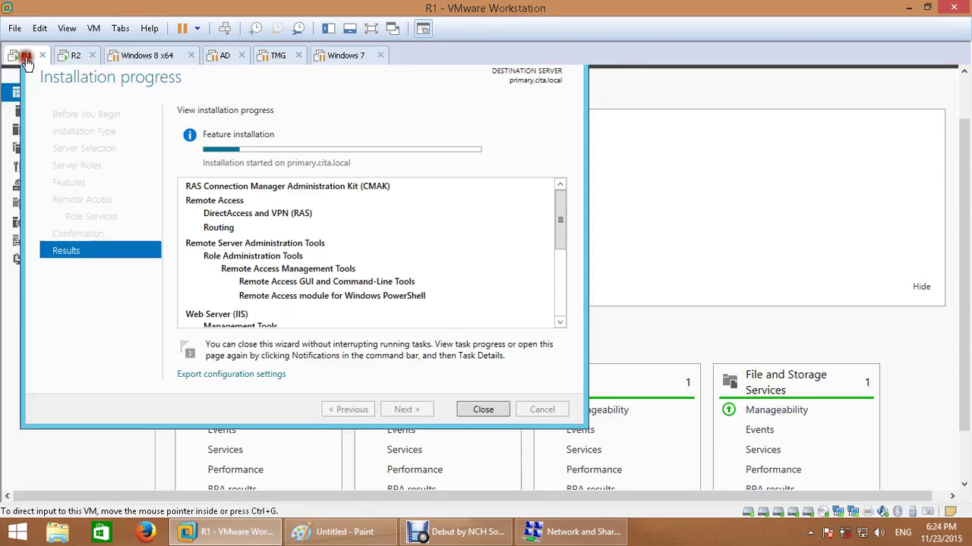
Close R1's completed Remote Access installation wizard full screen and return to its Server Manager dashboard.
left_click(440, 540)
left_click(350, 474)
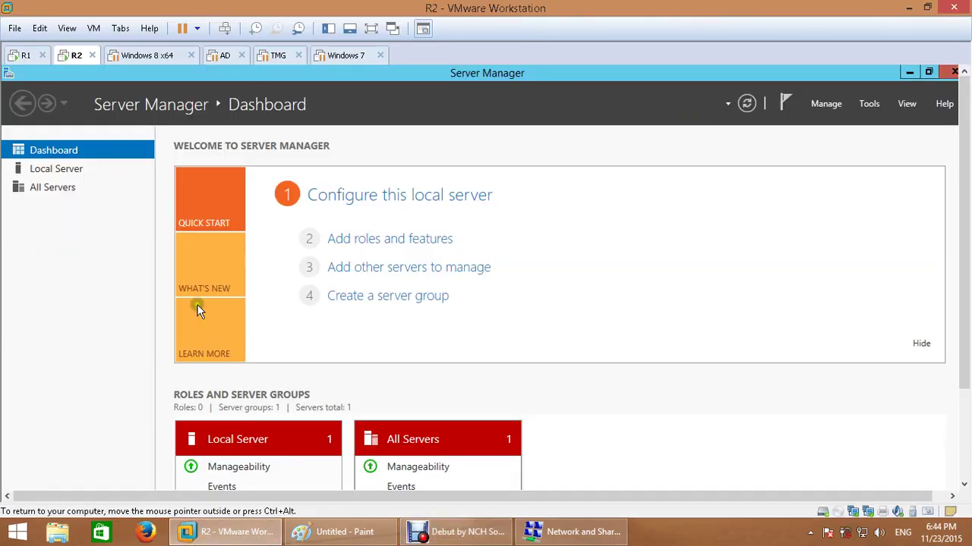
left_click(22, 55)
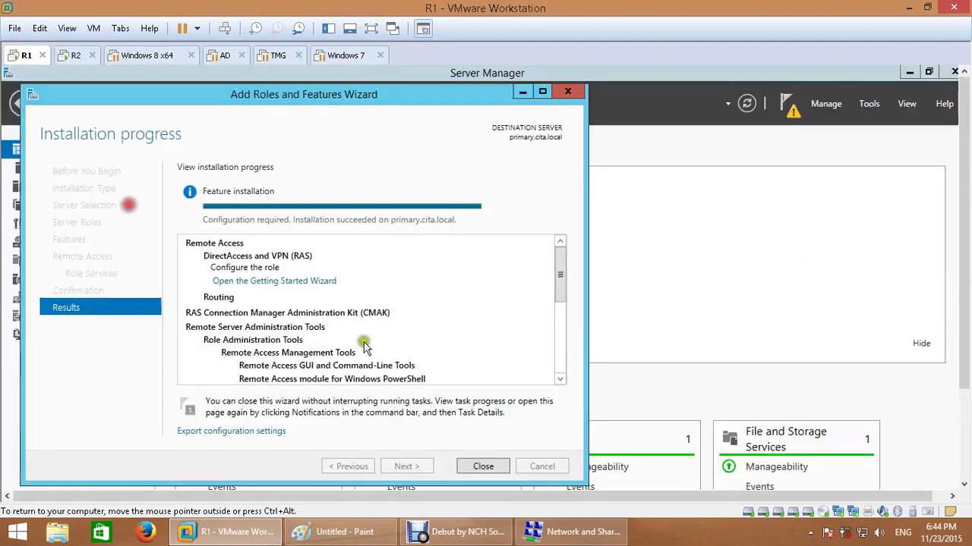
key("ctrl+alt+Return")
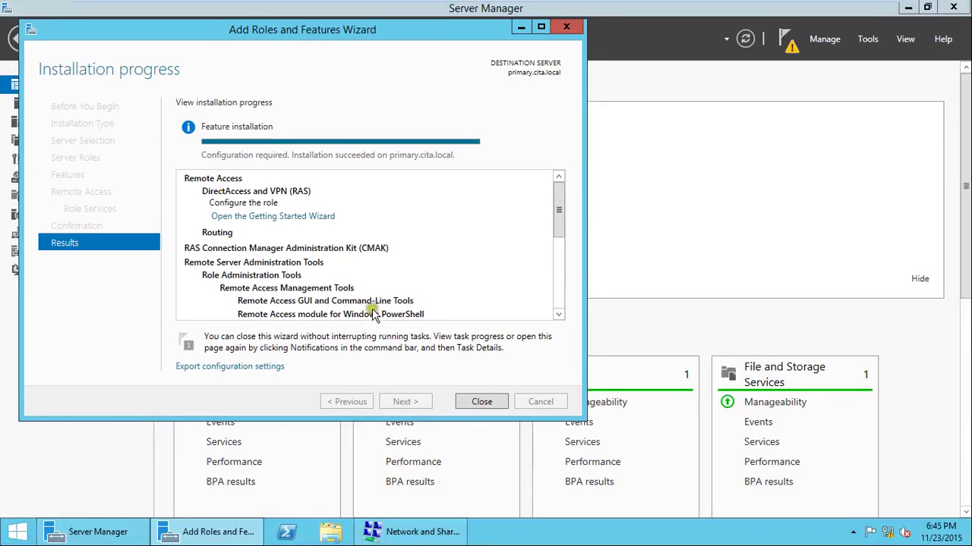
left_click(379, 64)
left_click(371, 274)
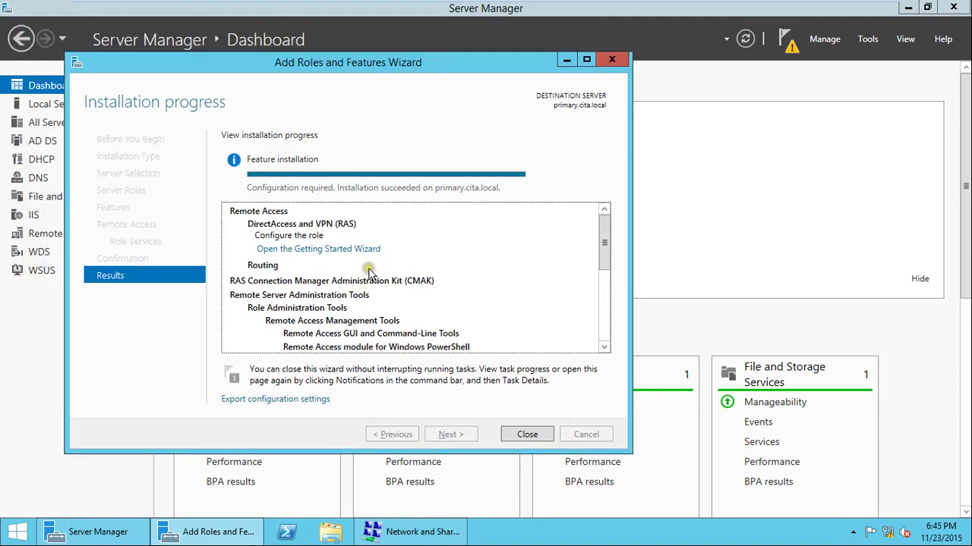
left_click(549, 442)
left_click(863, 46)
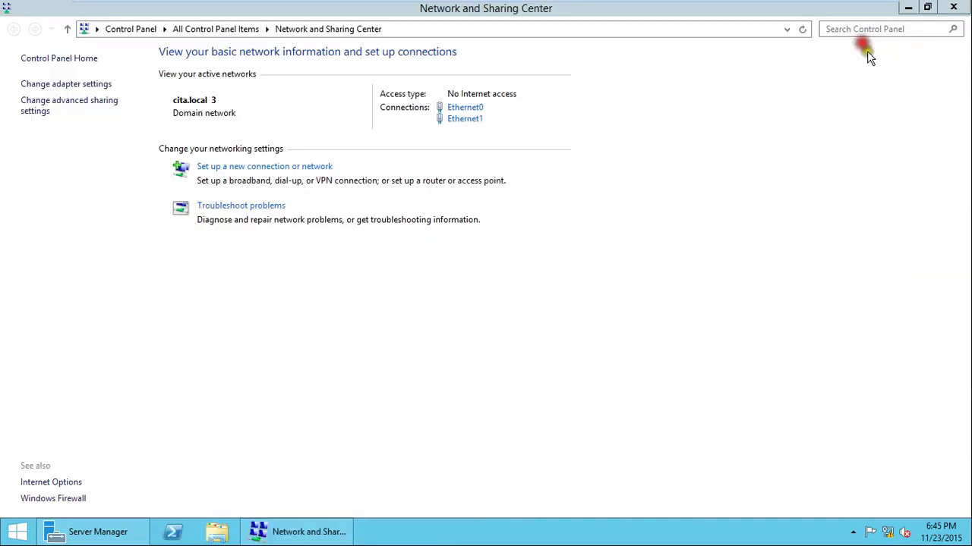
left_click(110, 534)
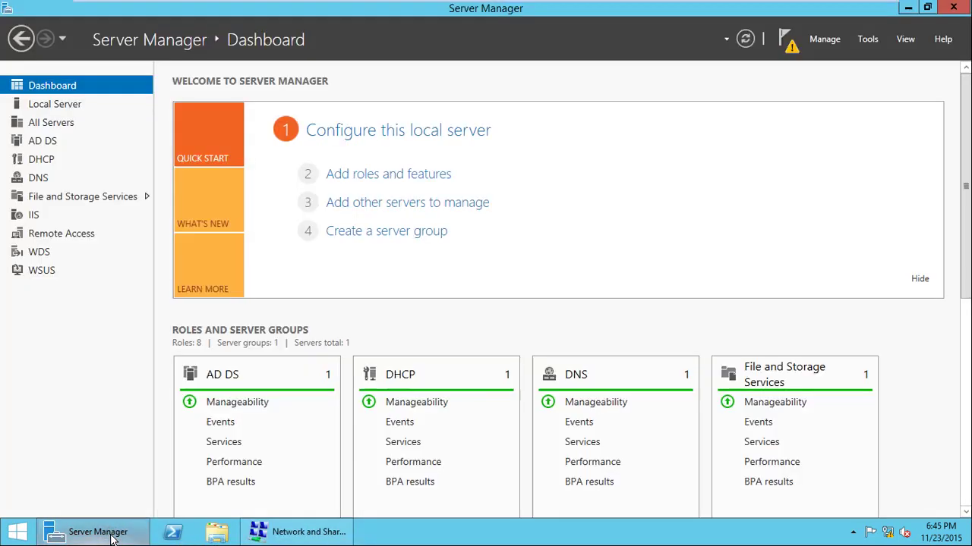
left_click(869, 59)
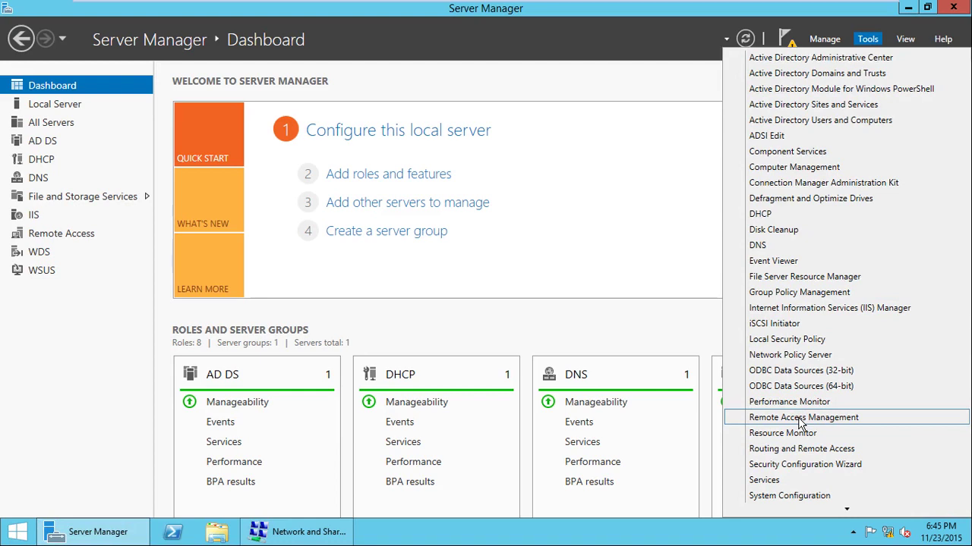
Launch the Routing and Remote Access console from Tools on both R1 and R2.
left_click(806, 482)
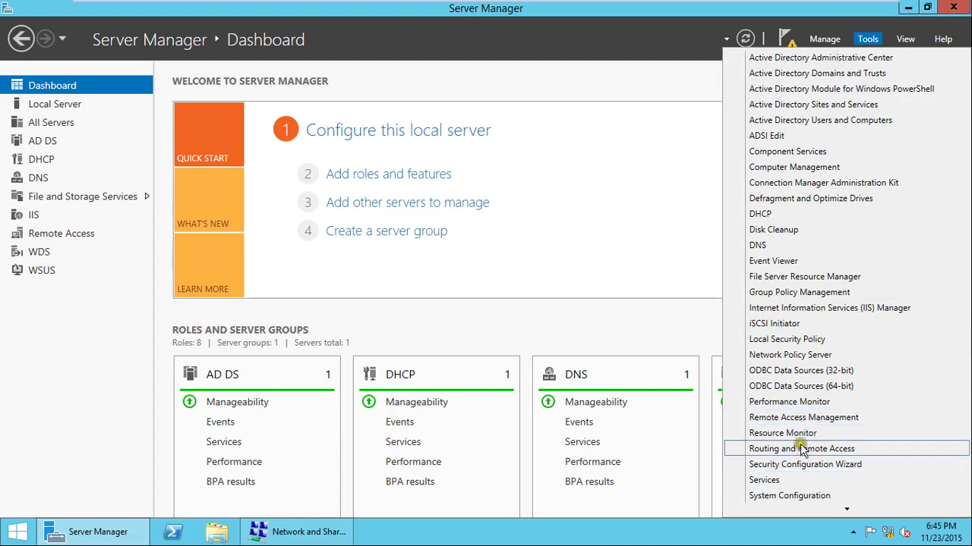
left_click(803, 449)
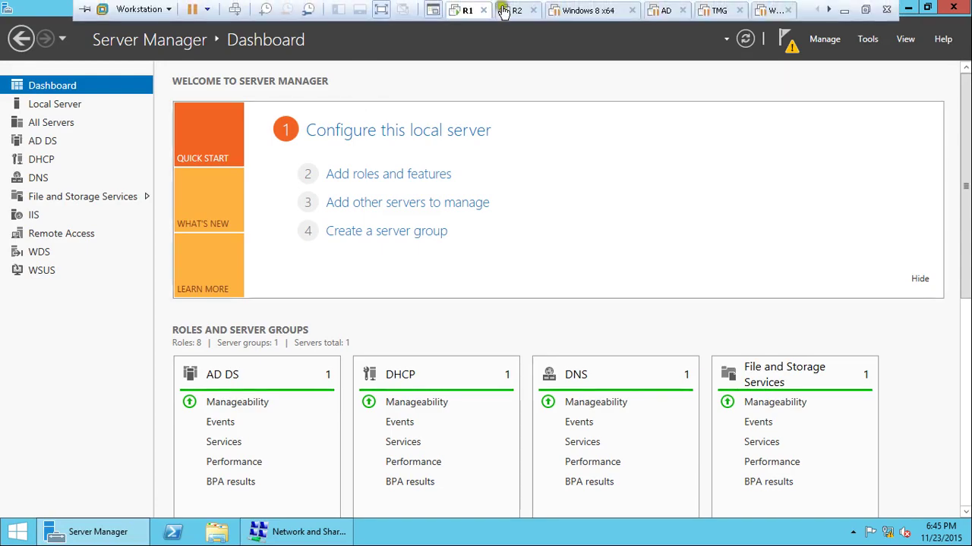
left_click(510, 10)
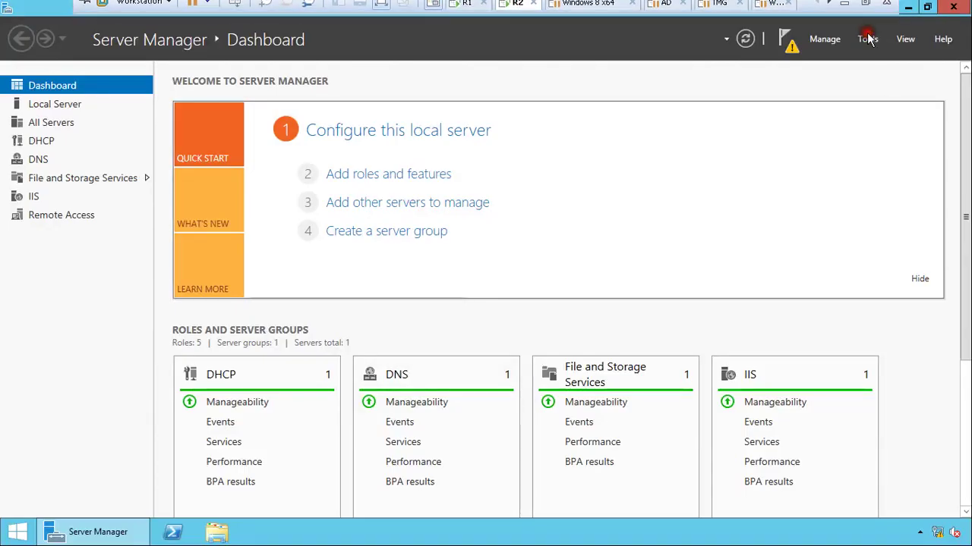
left_click(868, 40)
scroll(835, 425, "up", 1)
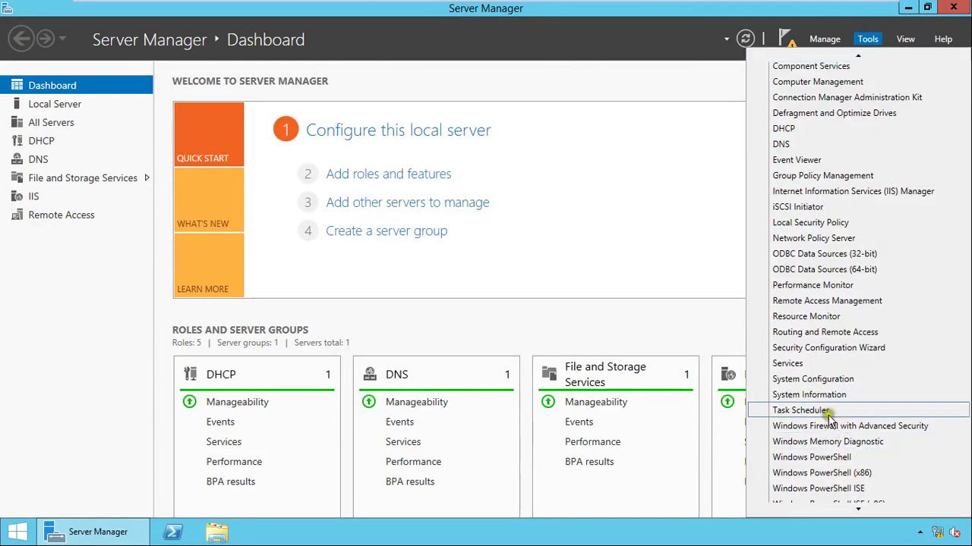
left_click(824, 336)
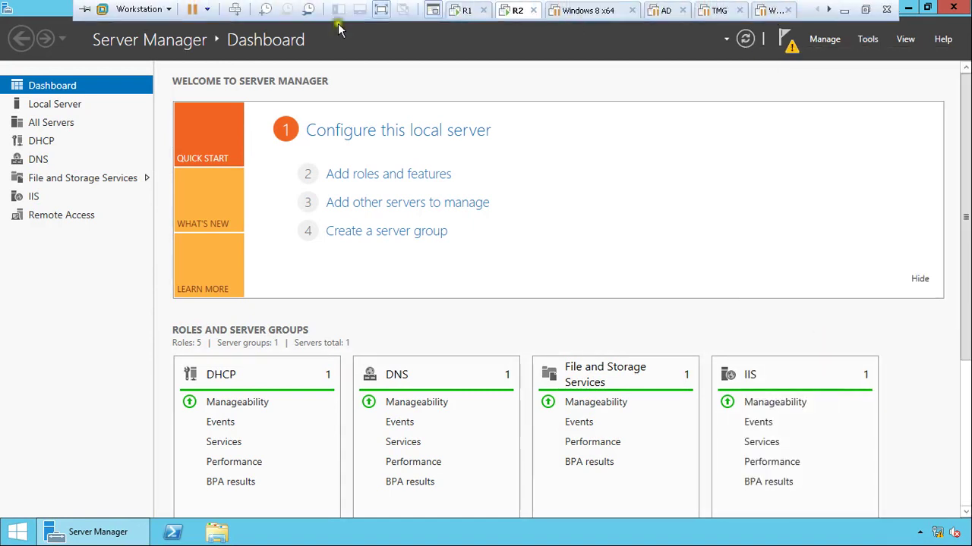
Return to R1 and minimize Server Manager and Network and Sharing Center to reach the console.
left_click(463, 10)
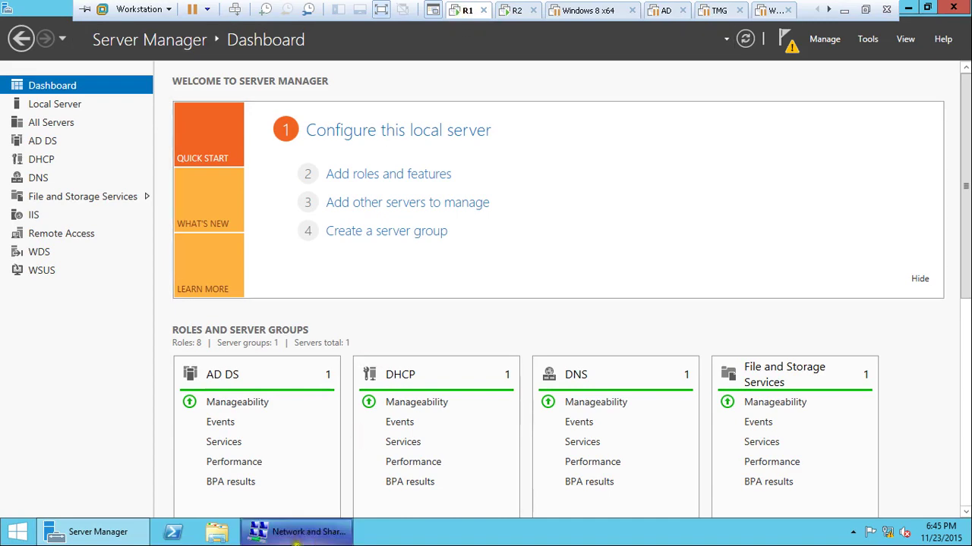
left_click(908, 11)
left_click(904, 9)
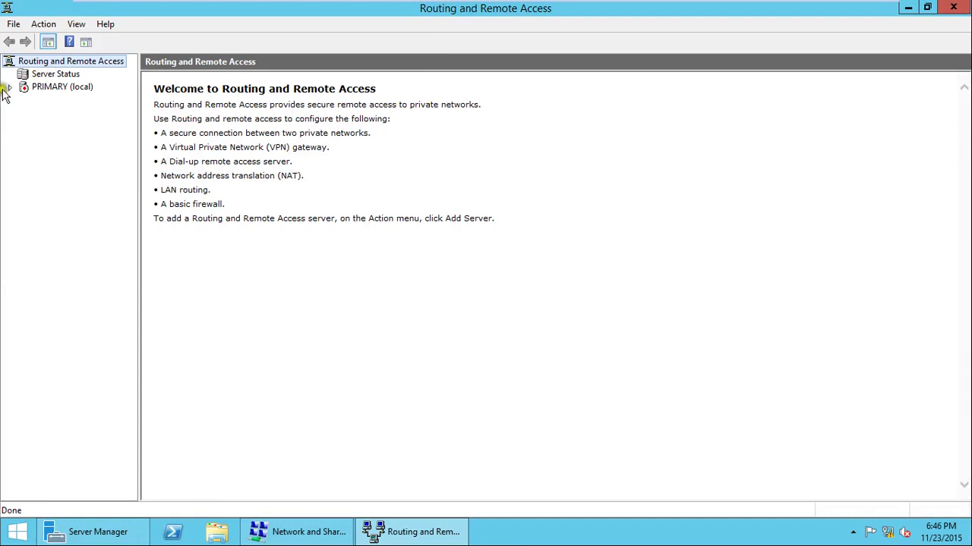
Start the Routing and Remote Access Server Setup Wizard on R1's PRIMARY (local) server.
left_click(5, 87)
left_click_drag(138, 160, 149, 153)
right_click(62, 89)
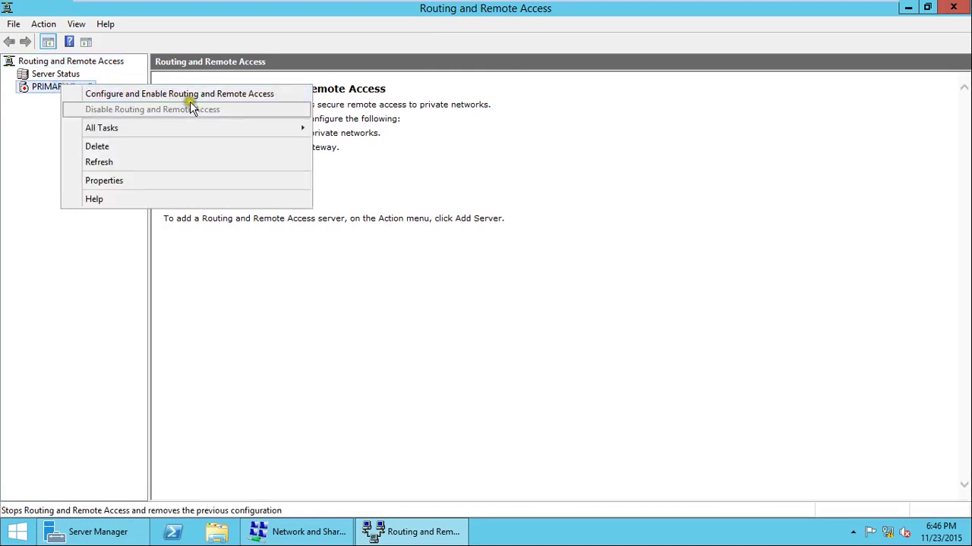
left_click(236, 96)
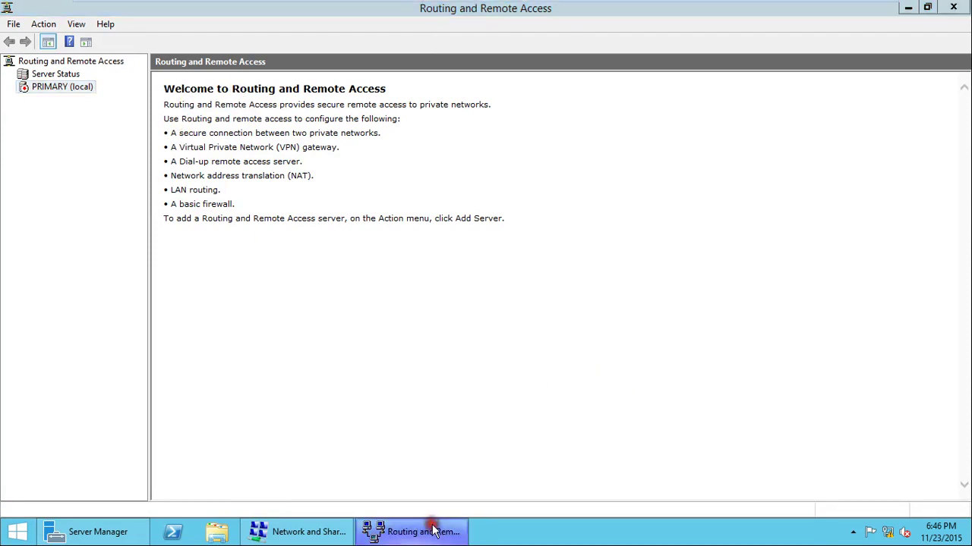
left_click(569, 391)
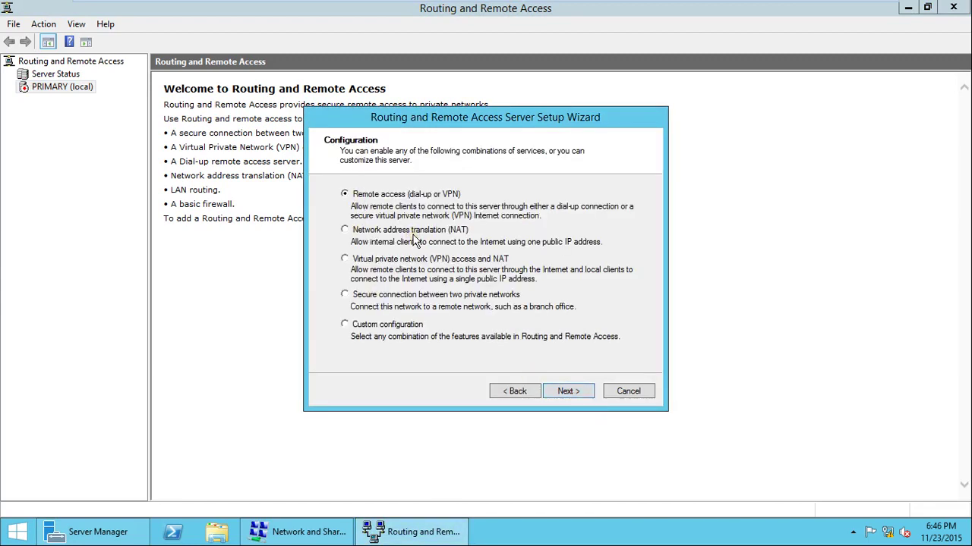
Choose Custom configuration with LAN routing as the only service and reach the summary page.
left_click(457, 238)
left_click(421, 261)
left_click(389, 329)
left_click(560, 392)
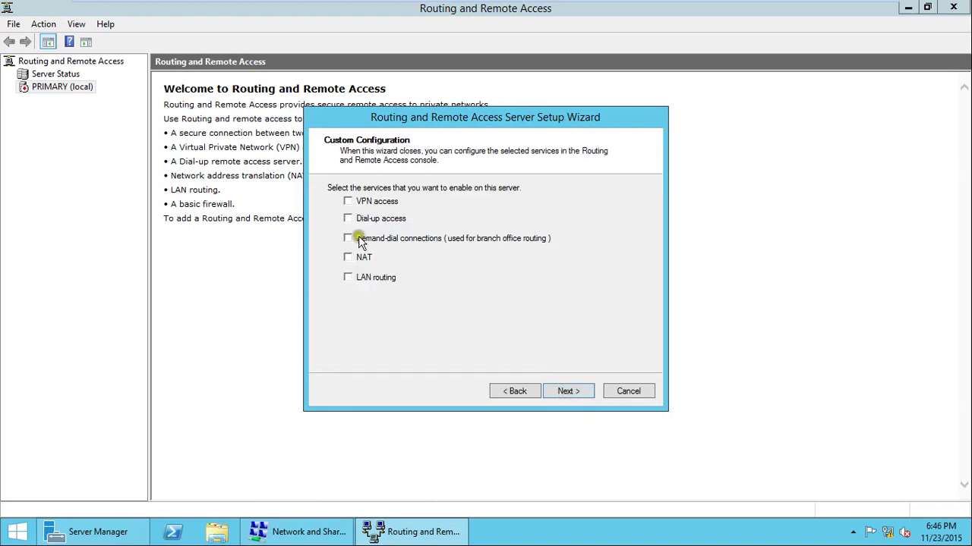
left_click(369, 278)
left_click(569, 394)
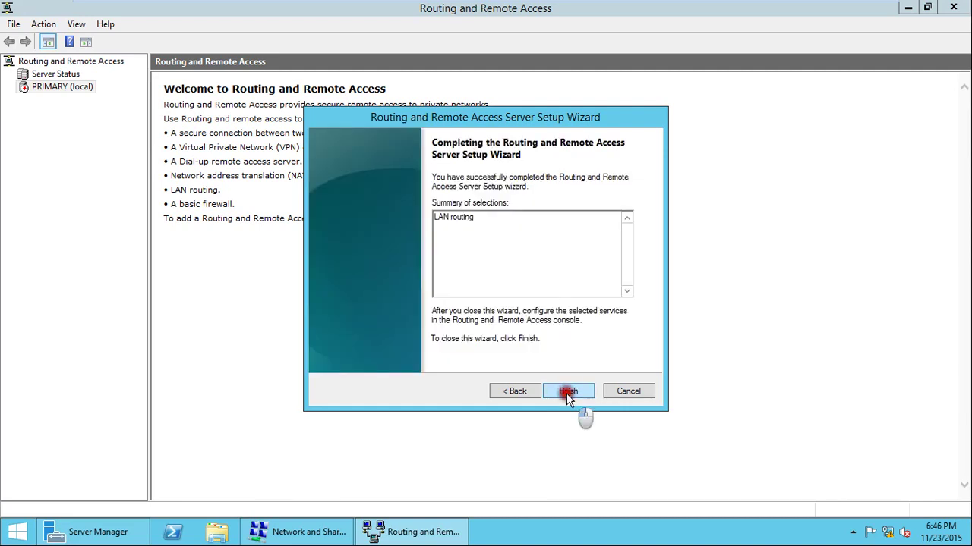
On R2, launch Configure and Enable Routing and Remote Access for MASTER (local).
mouse_move(464, 6)
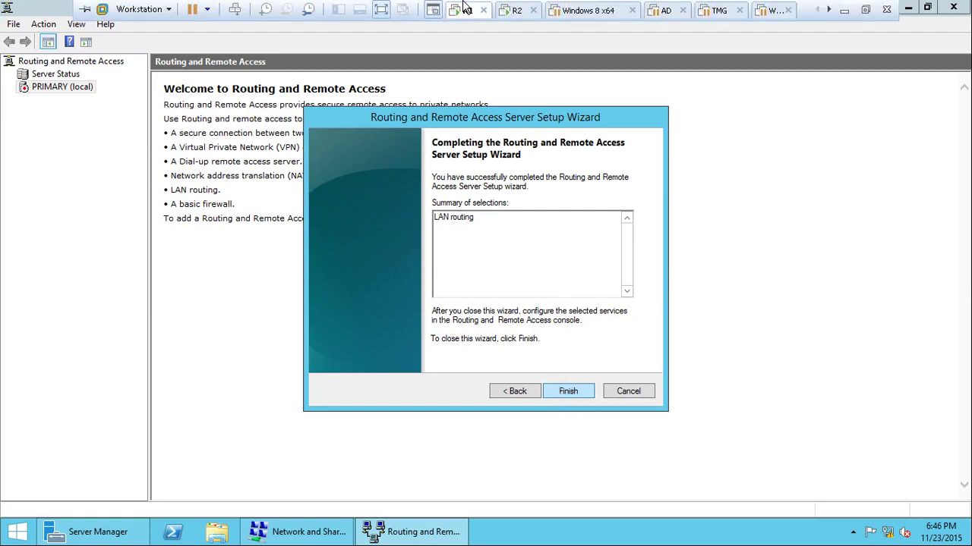
left_click(516, 10)
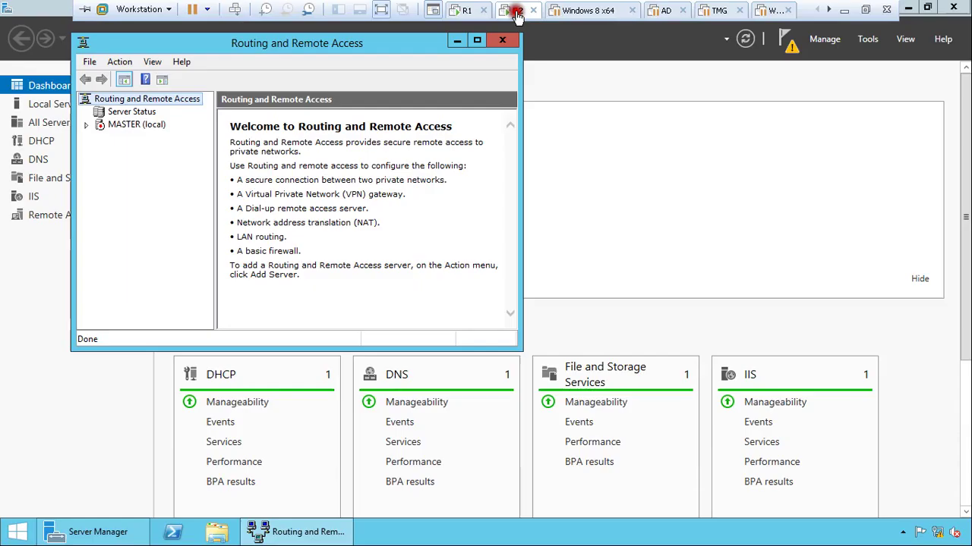
left_click(115, 125)
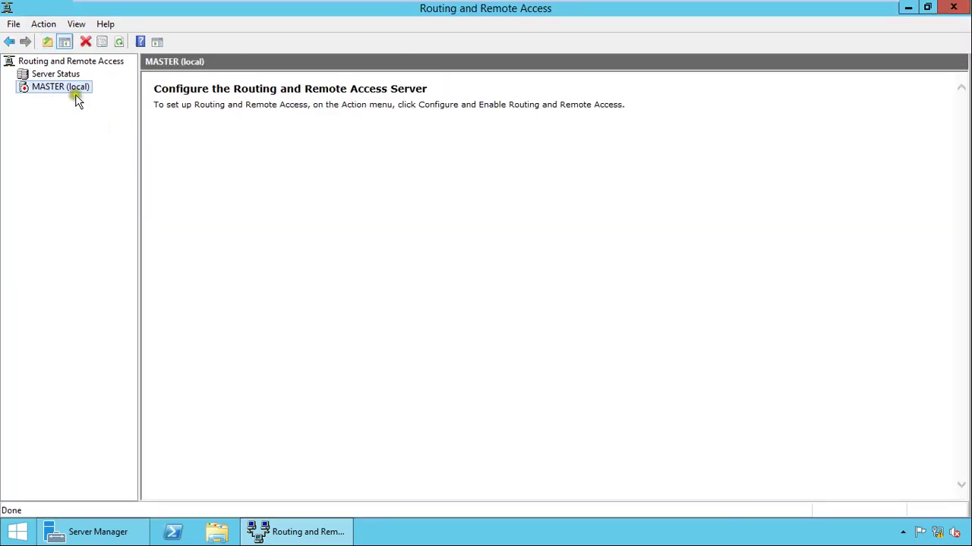
right_click(74, 94)
left_click(148, 99)
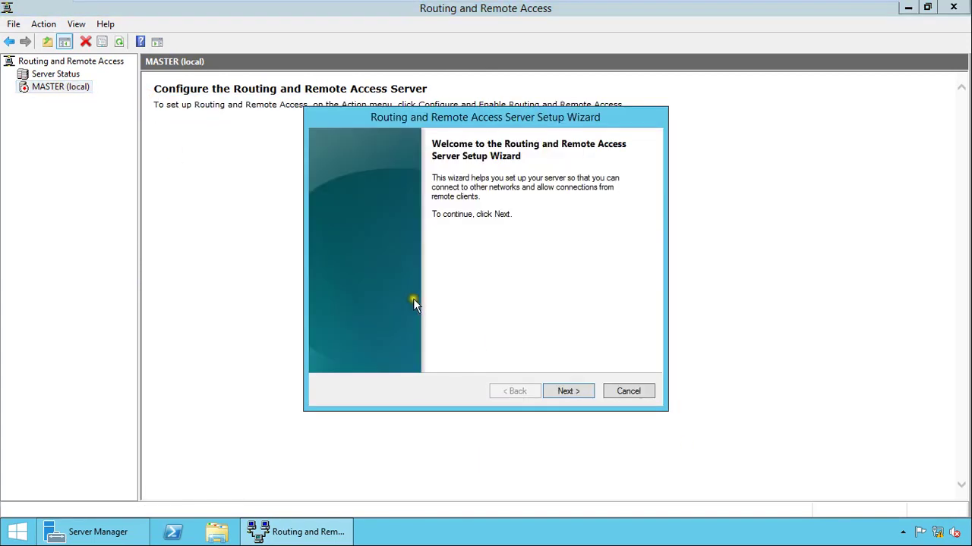
Complete the wizard with Custom configuration and LAN routing, then start the service.
left_click(566, 391)
left_click(386, 324)
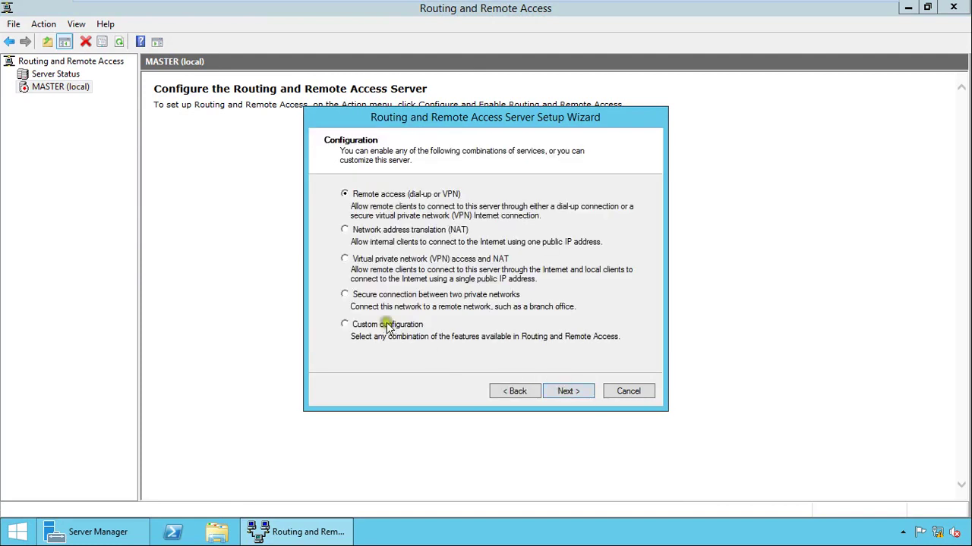
left_click(567, 391)
left_click(390, 279)
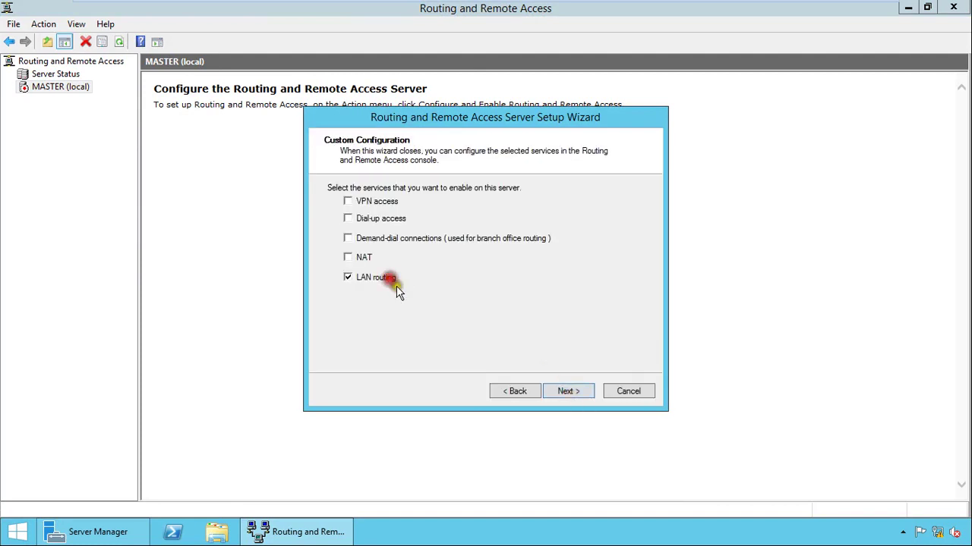
left_click(565, 391)
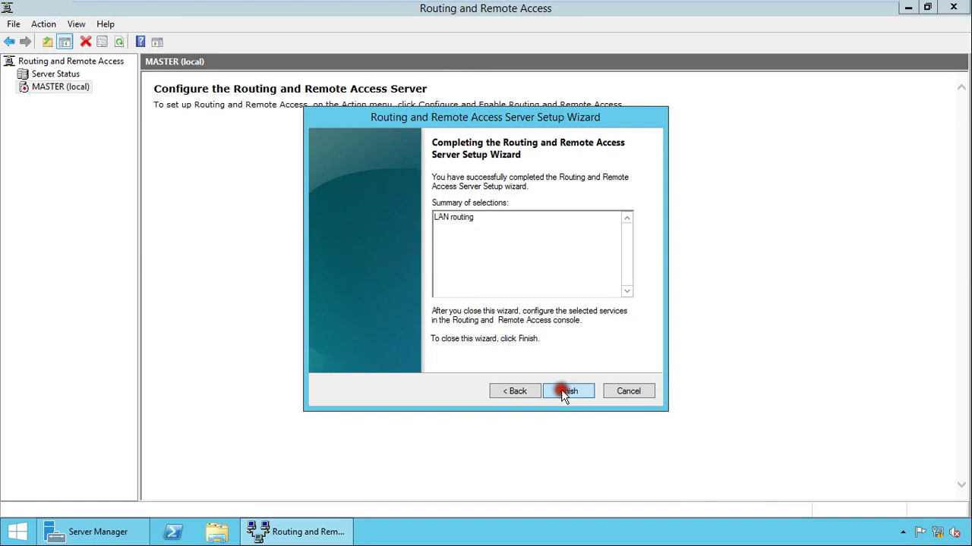
left_click(561, 390)
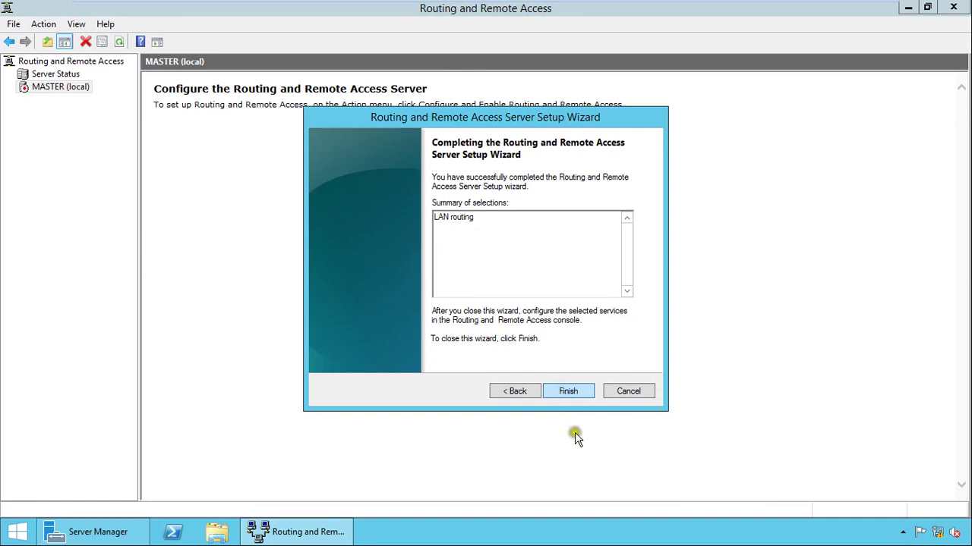
mouse_move(576, 25)
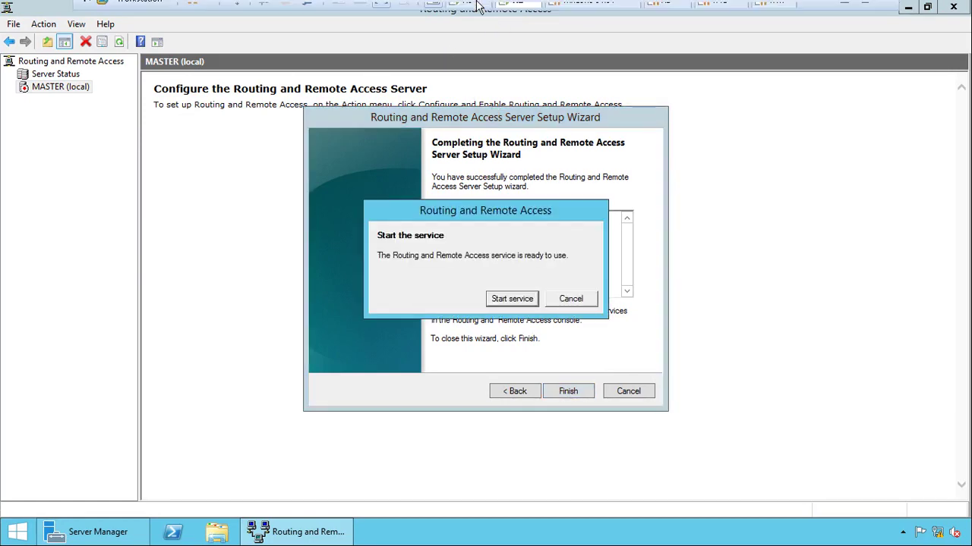
left_click(514, 300)
Finish the routing setup wizards on R1's PRIMARY and R2's MASTER, starting their services.
left_click(478, 8)
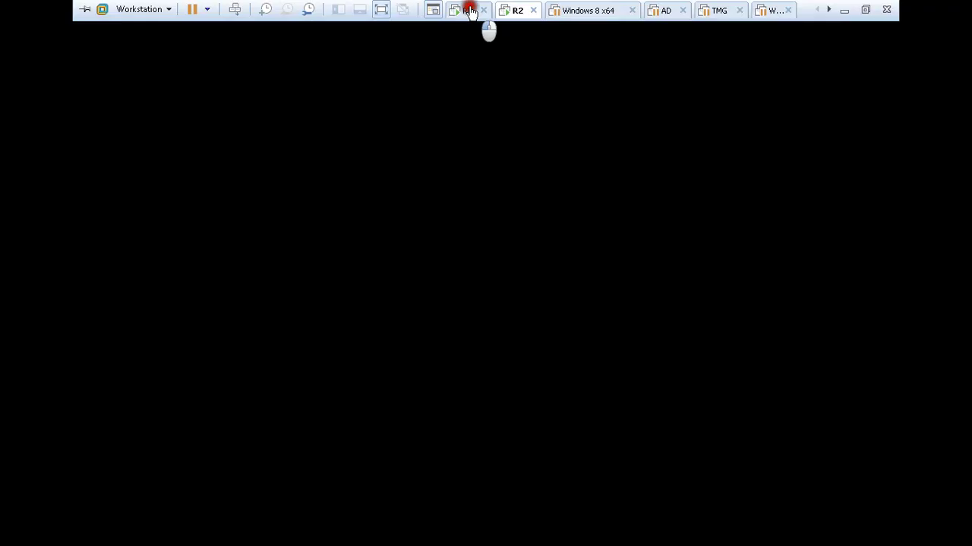
left_click(515, 298)
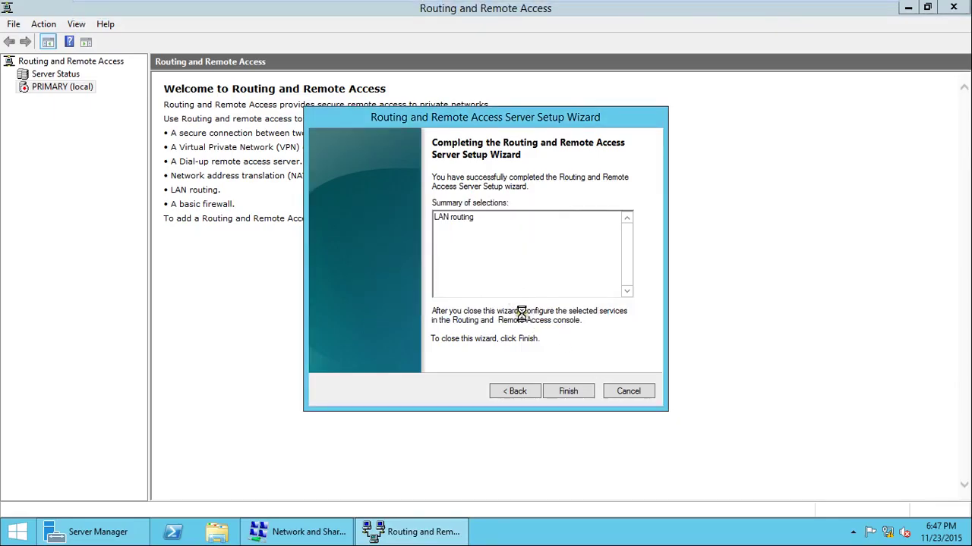
left_click(569, 391)
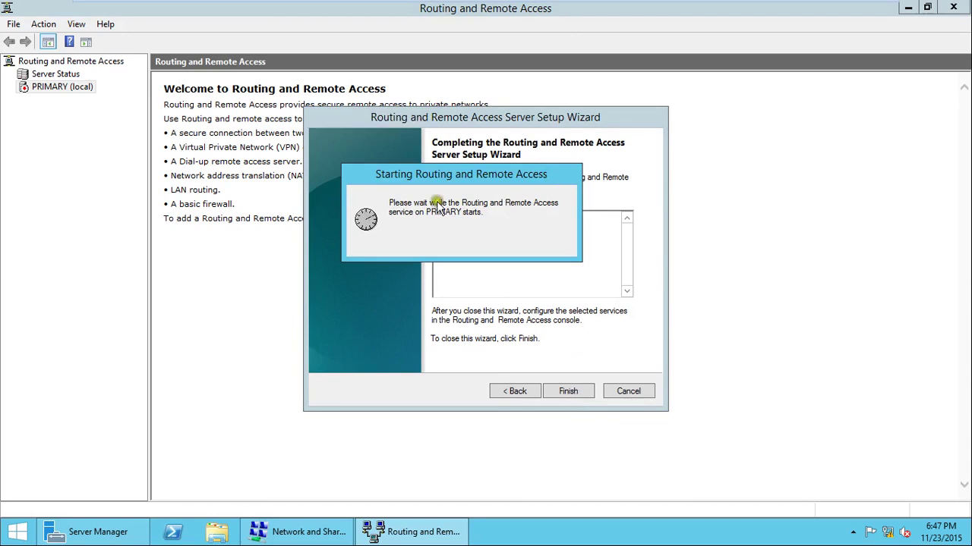
left_click(504, 273)
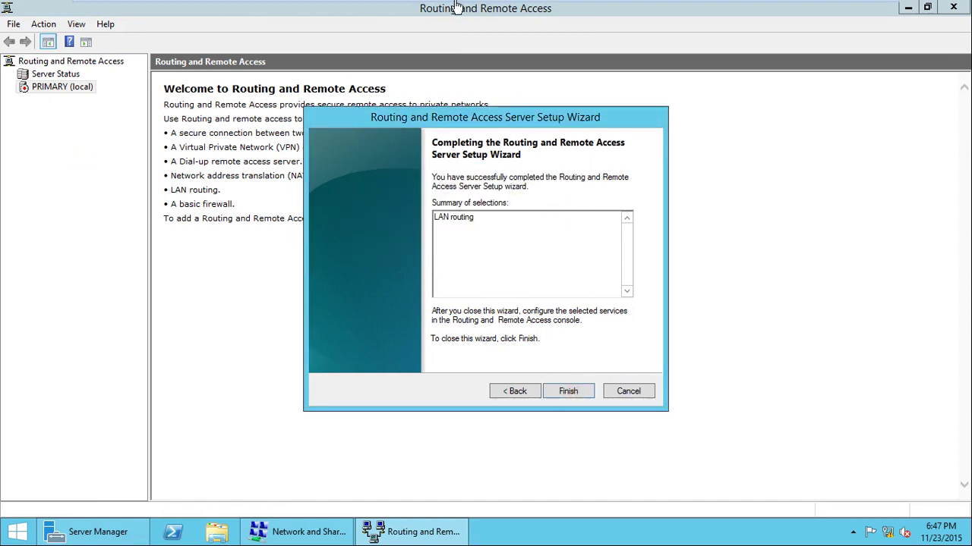
left_click(521, 13)
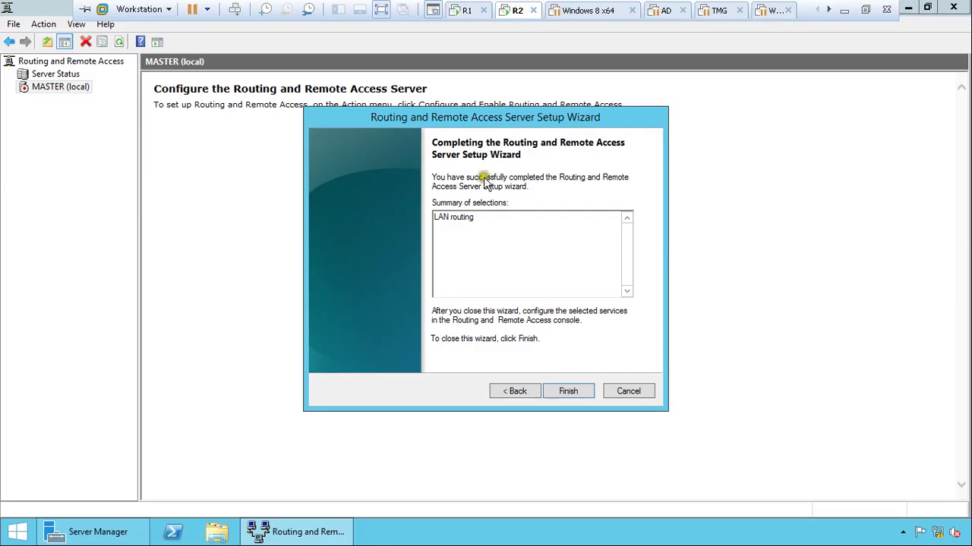
left_click(563, 396)
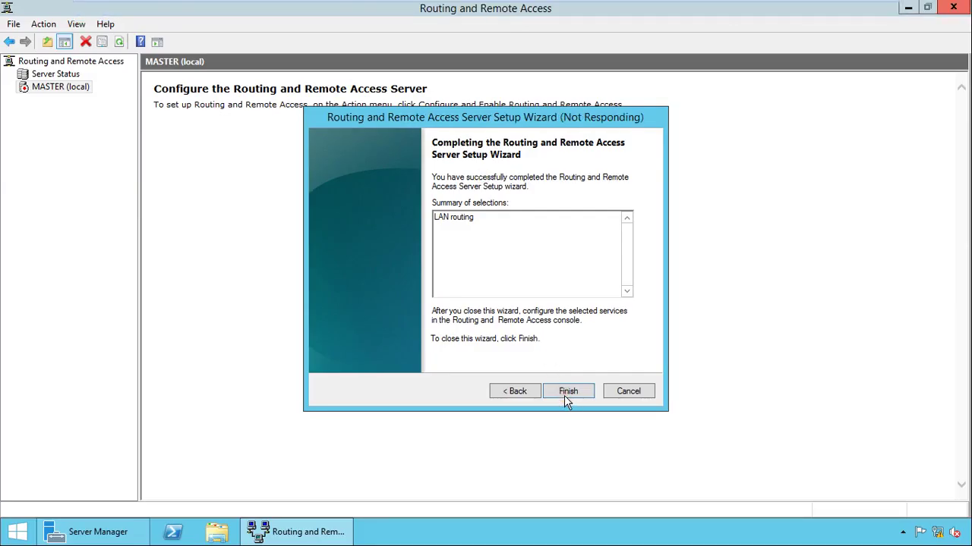
On R1, bring the Routing and Remote Access console forward and minimize it.
mouse_move(579, 6)
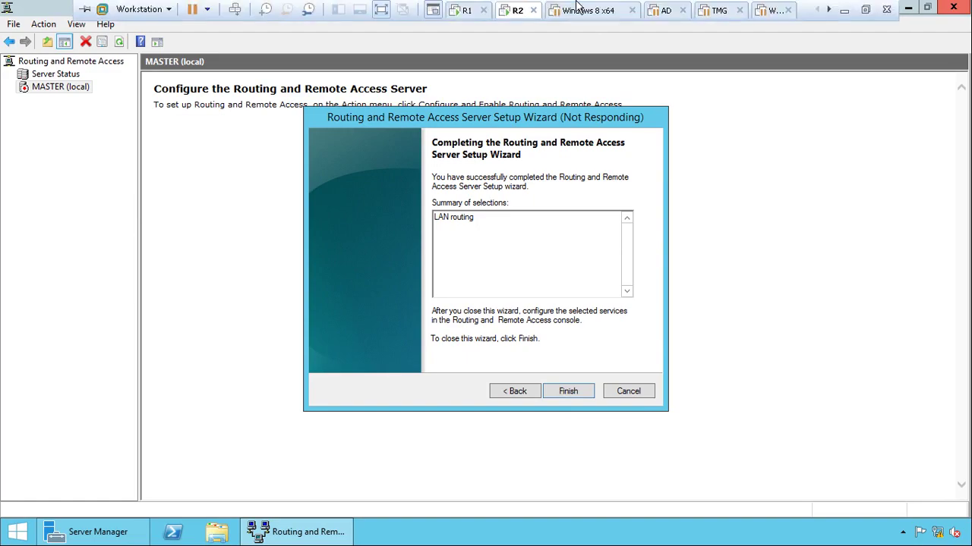
left_click(466, 13)
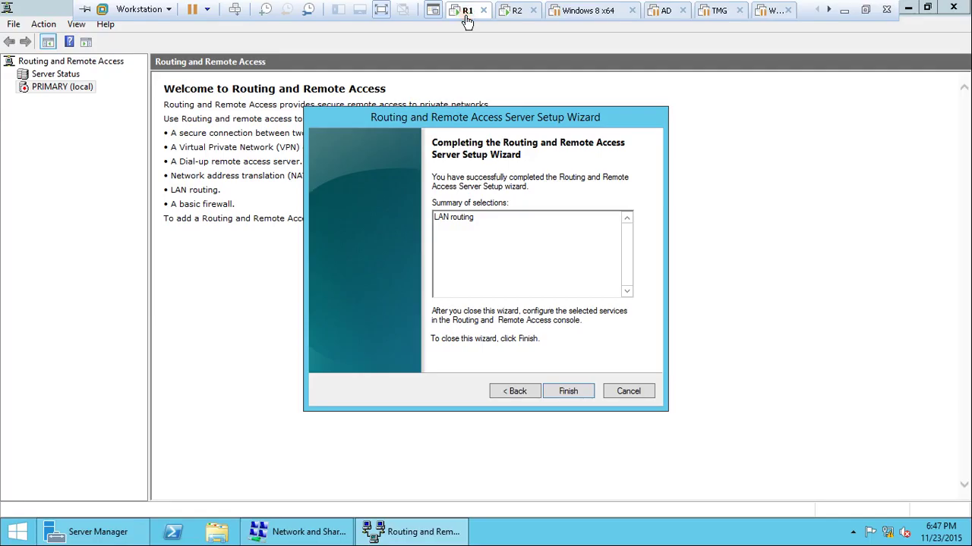
left_click(426, 353)
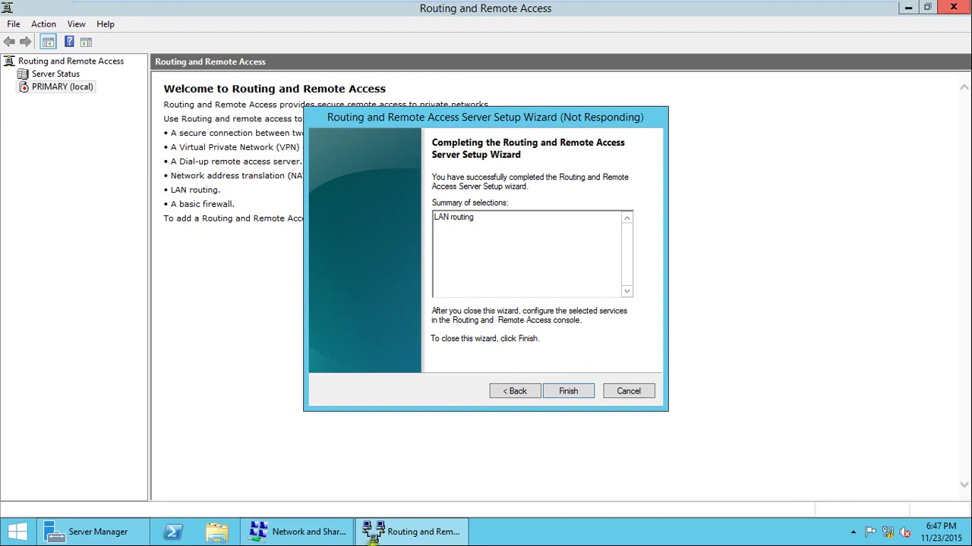
left_click(404, 536)
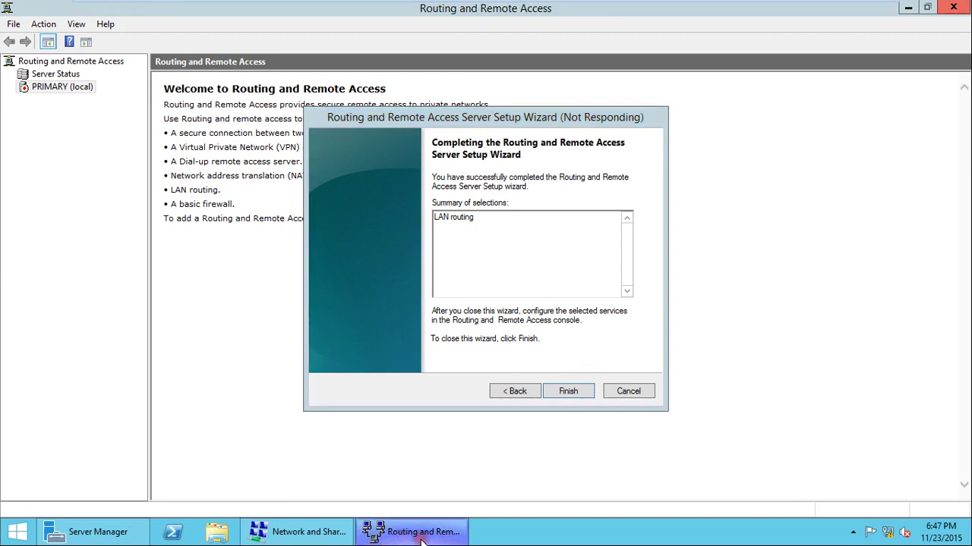
left_click(420, 537)
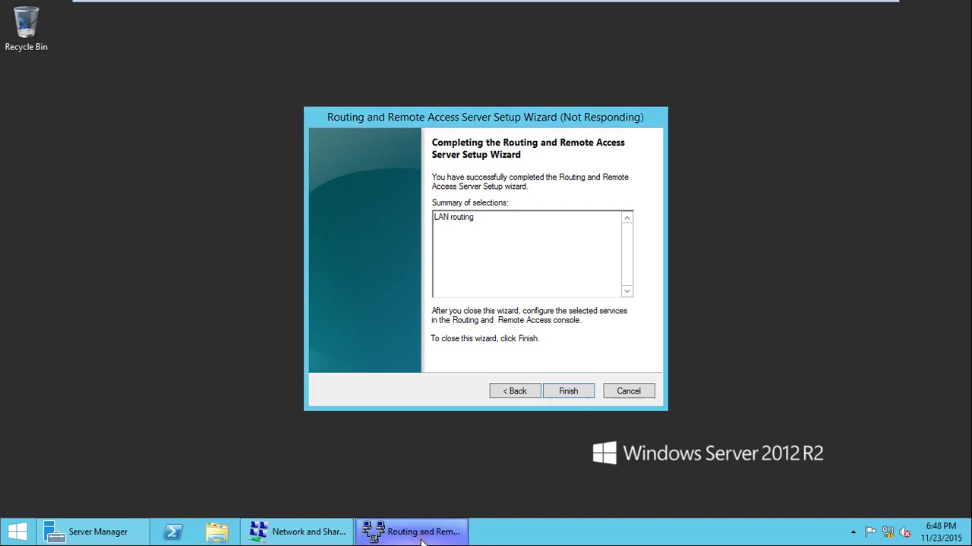
left_click(421, 538)
Close the Network and Sharing Center, bring the setup wizard forward, then return to R2.
left_click(271, 531)
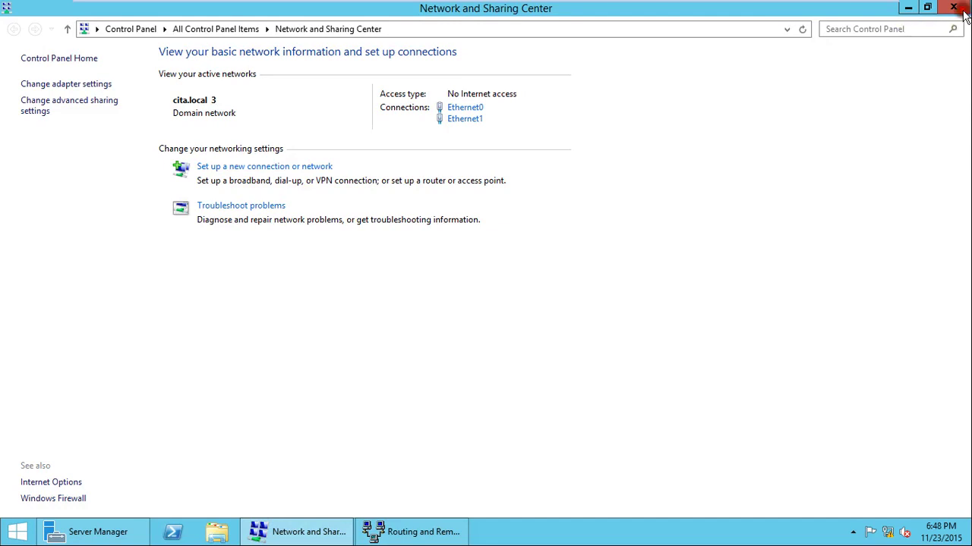
left_click(958, 9)
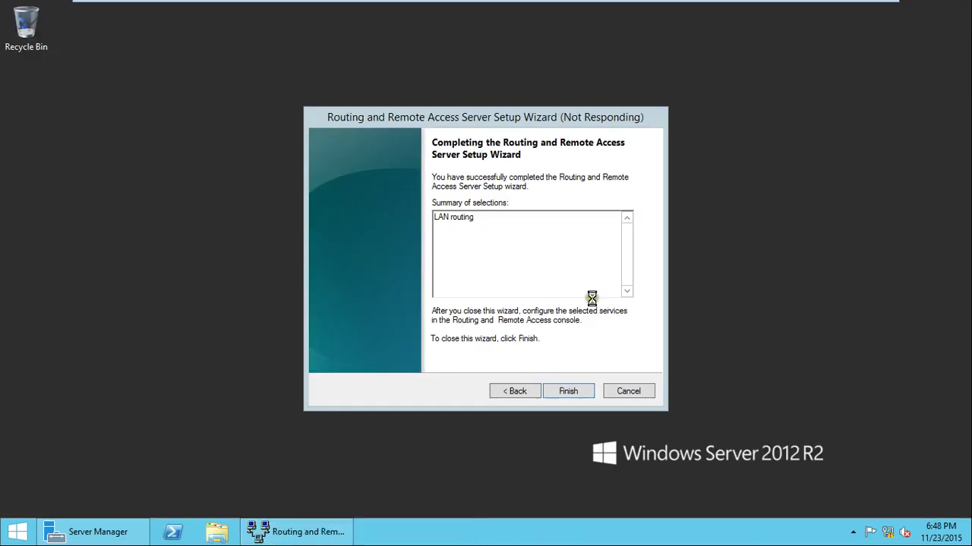
left_click(307, 536)
left_click(307, 537)
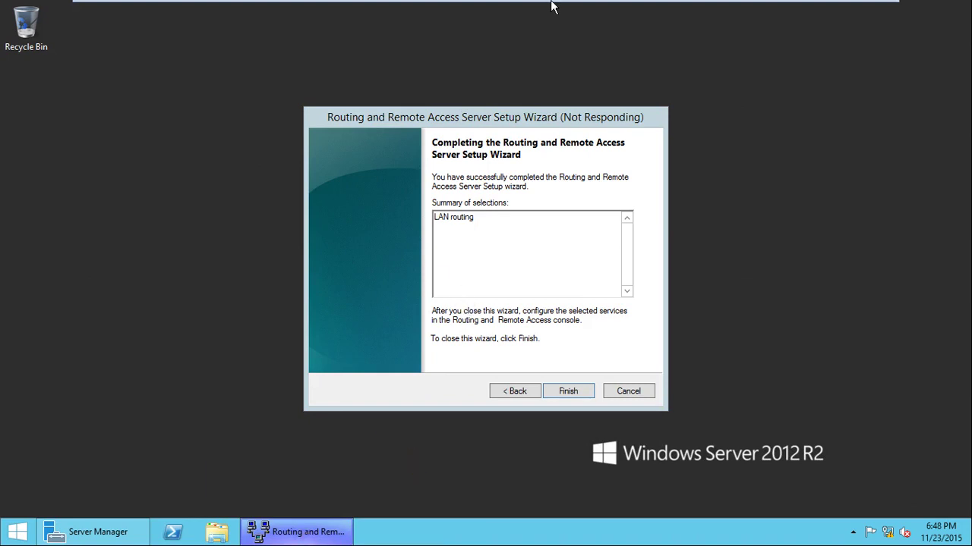
mouse_move(552, 7)
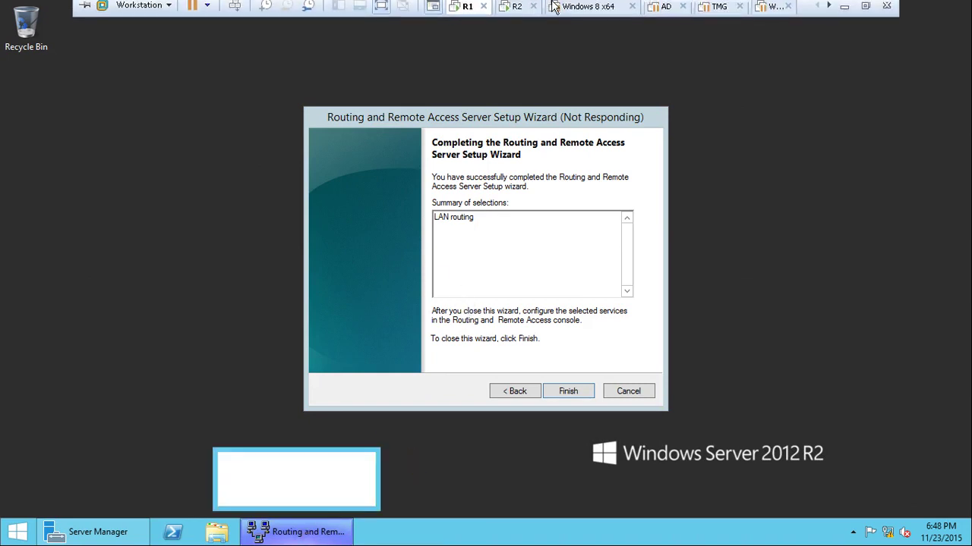
left_click(513, 14)
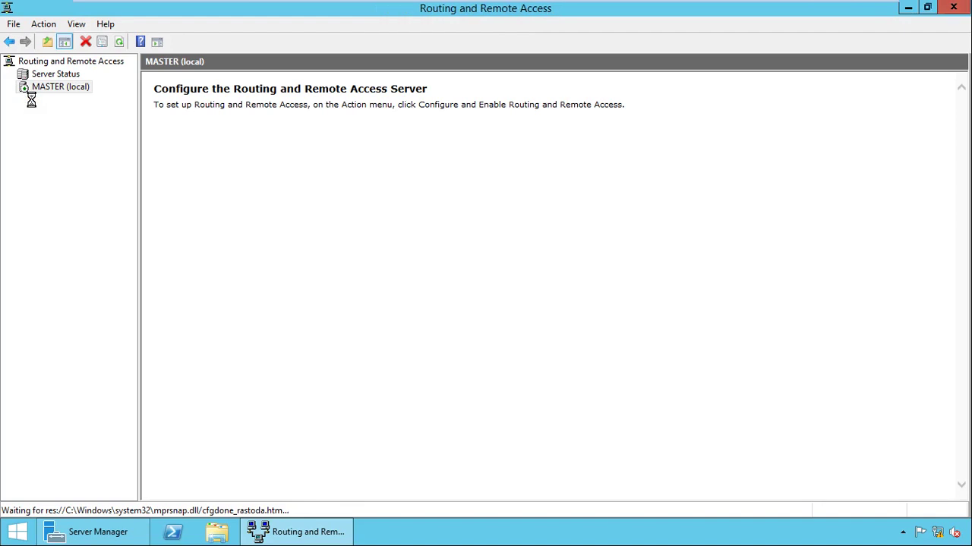
Expand MASTER (local) and its IPv6 and IPv4 branches in the console tree.
left_click(48, 86)
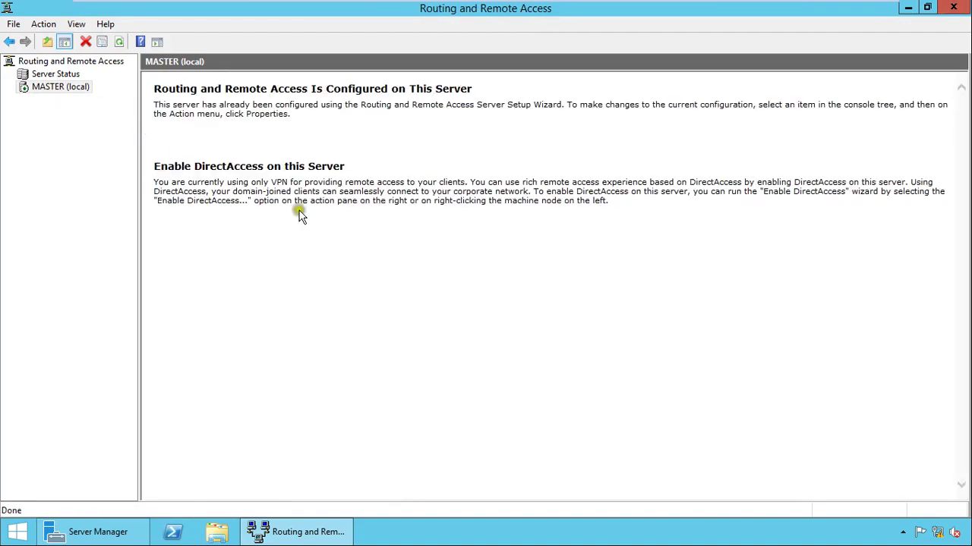
right_click(25, 90)
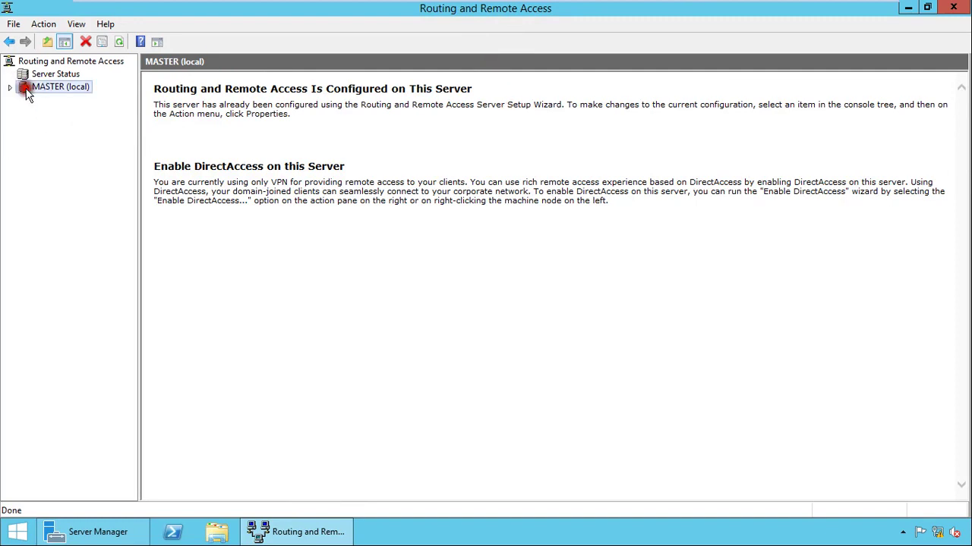
double_click(25, 90)
left_click(24, 138)
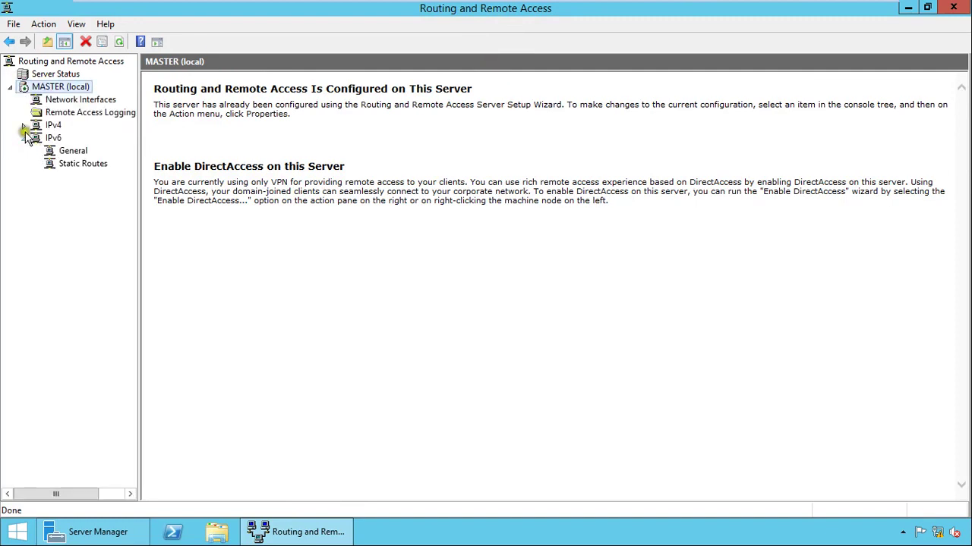
left_click(24, 125)
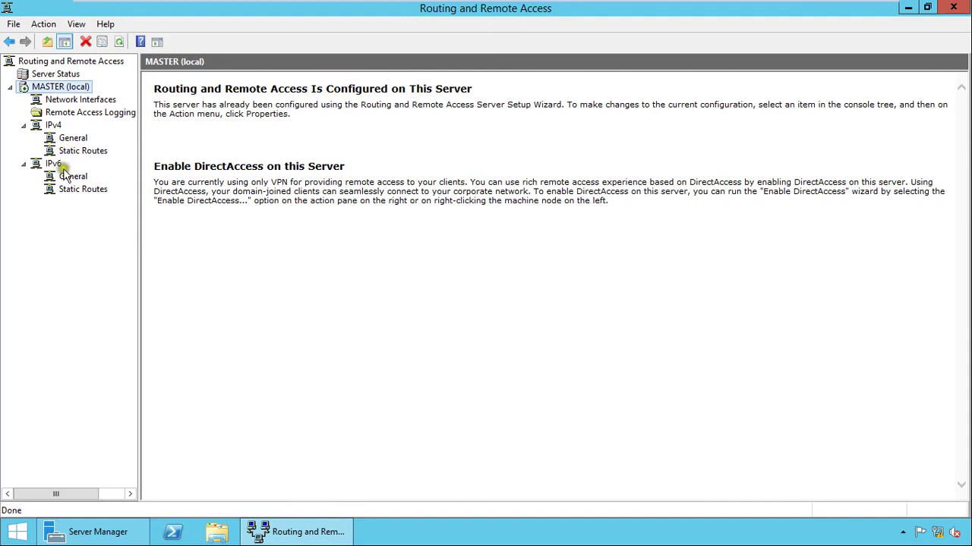
Check R1 briefly, then show MASTER's empty IPv4 Static Routes list on R2.
mouse_move(369, 4)
left_click(466, 17)
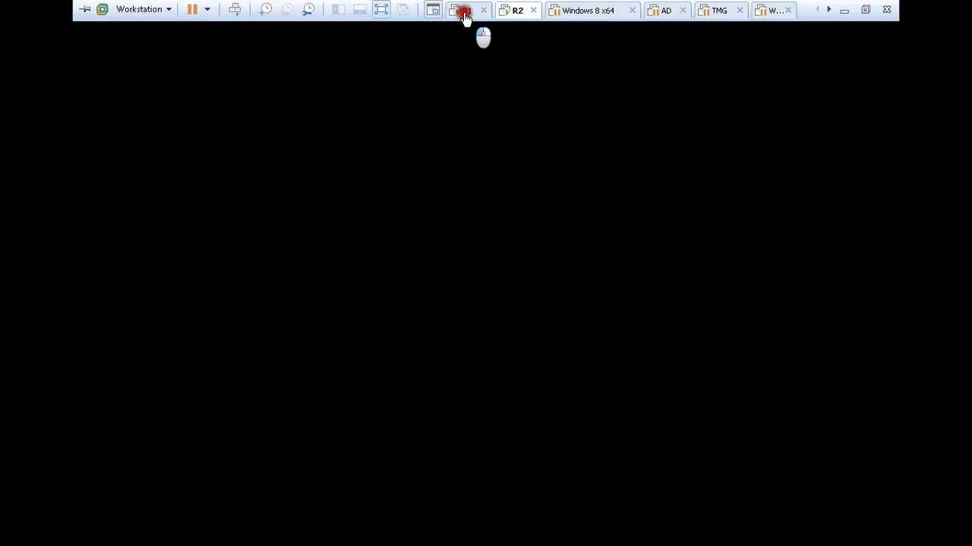
left_click(568, 392)
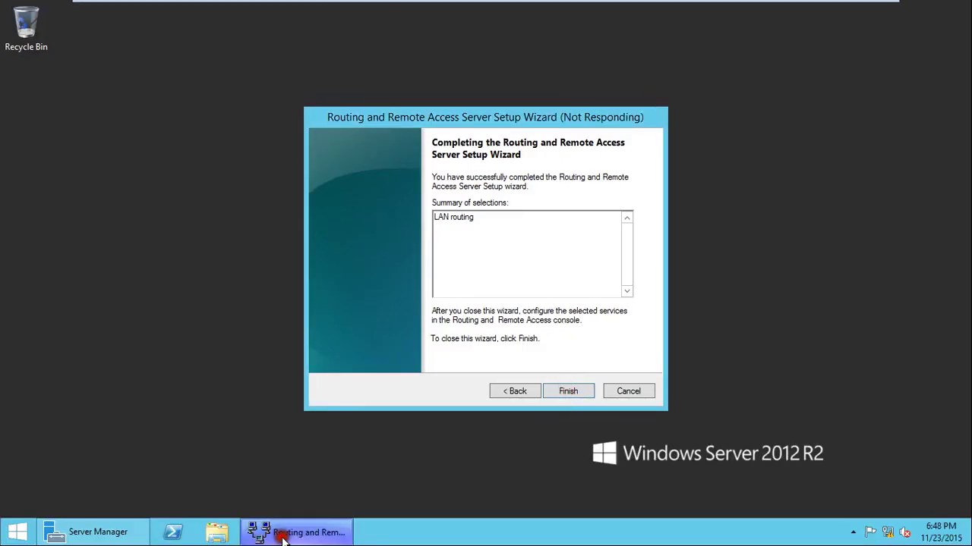
mouse_move(630, 6)
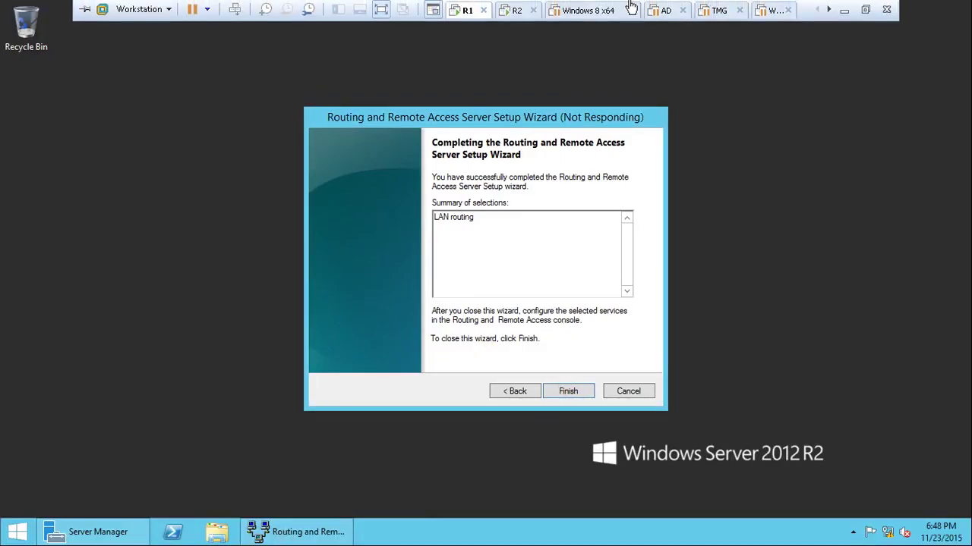
left_click(505, 10)
left_click(74, 151)
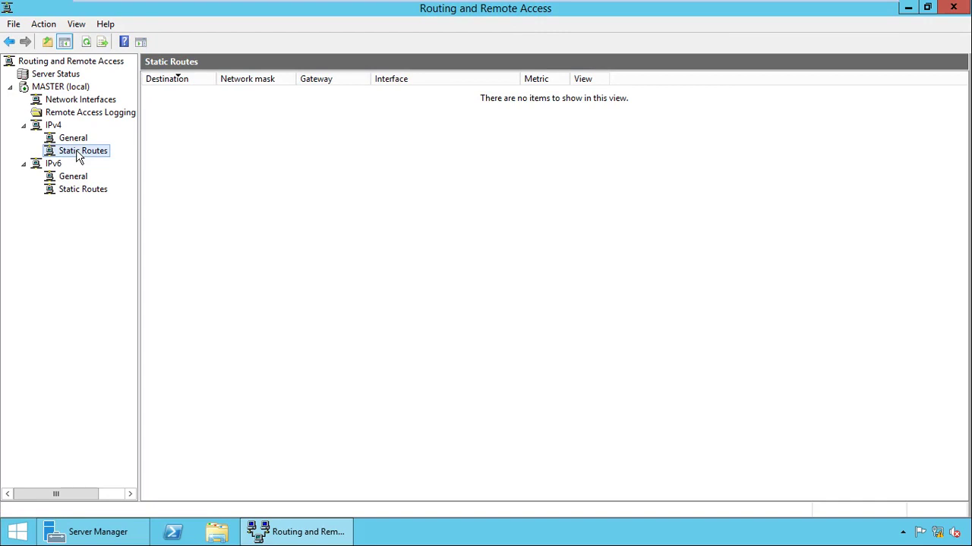
right_click(78, 156)
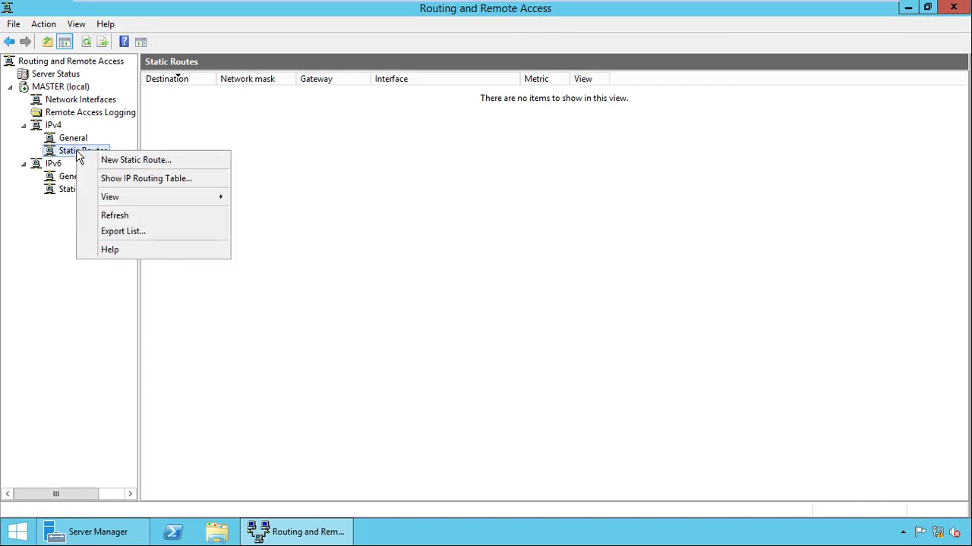
left_click(404, 436)
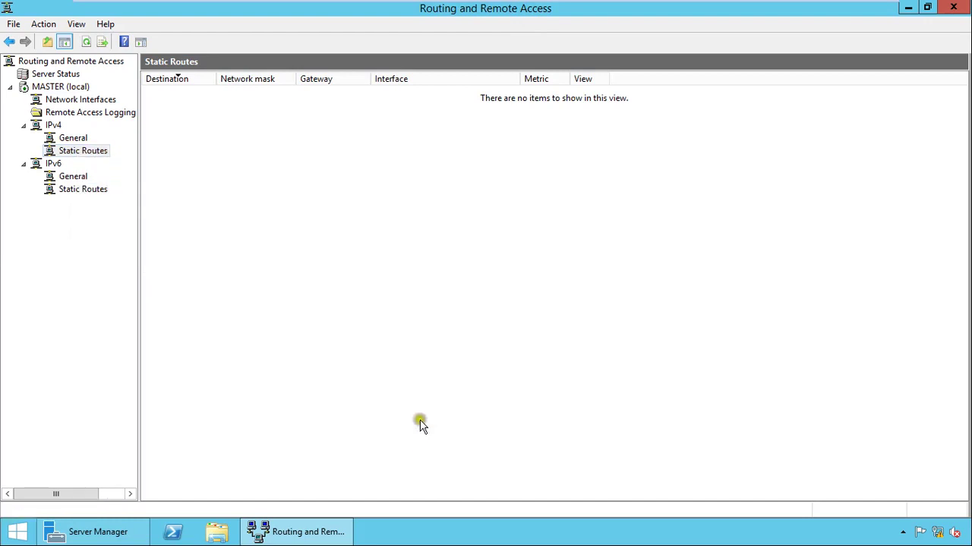
left_click(17, 535)
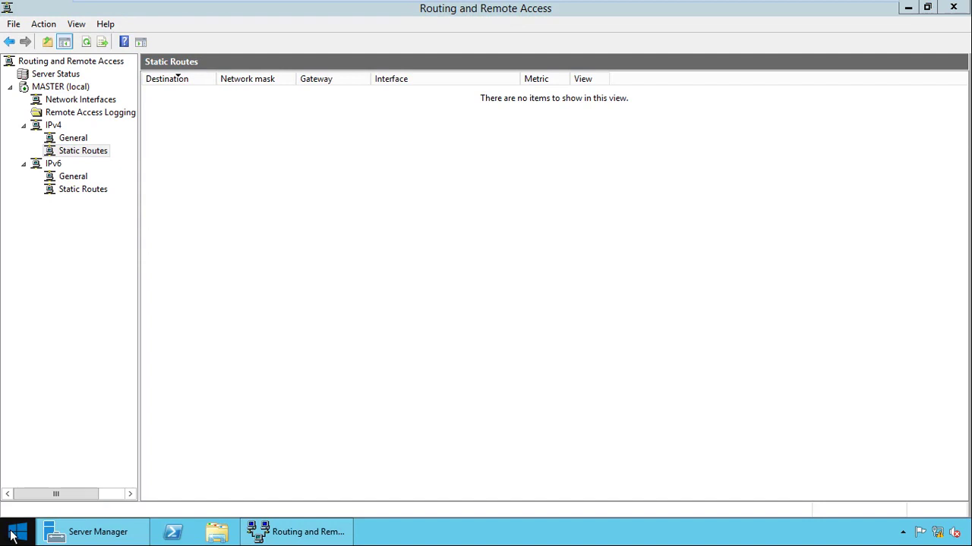
right_click(16, 530)
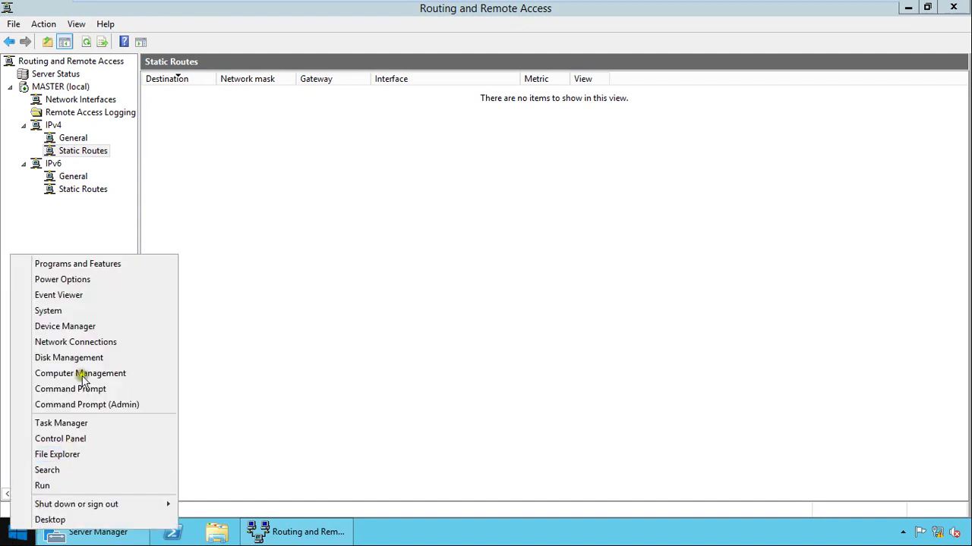
left_click(99, 391)
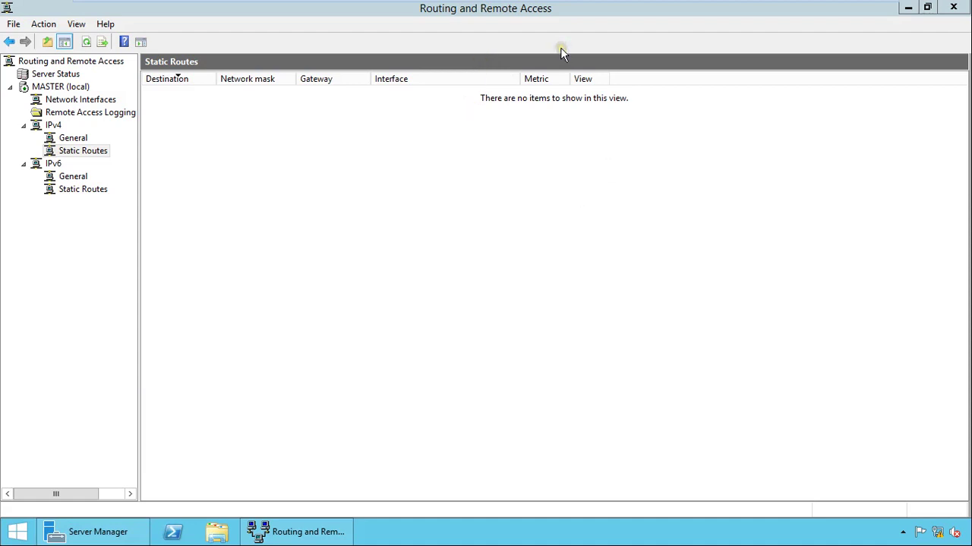
mouse_move(530, 4)
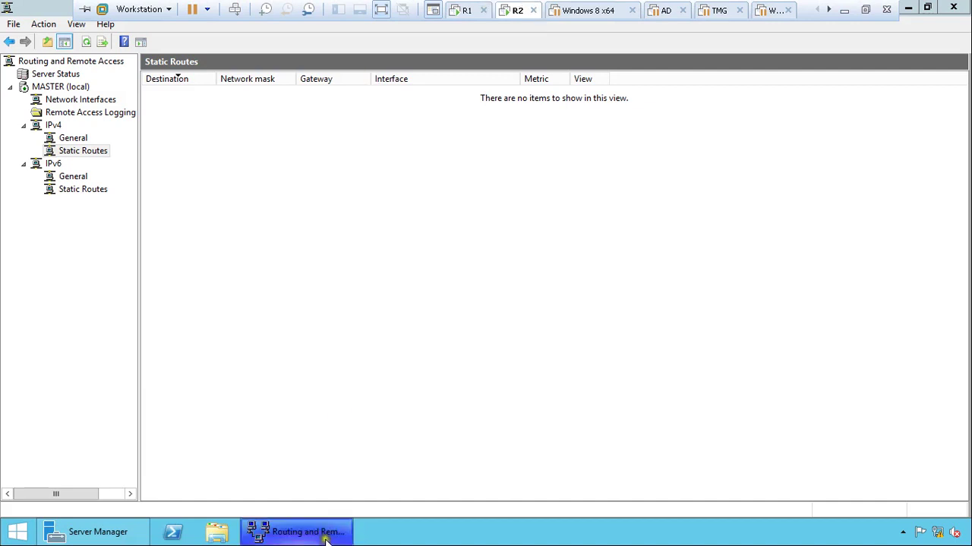
Open an administrator Command Prompt, run route print, and maximize the window.
key("super+x")
key("a")
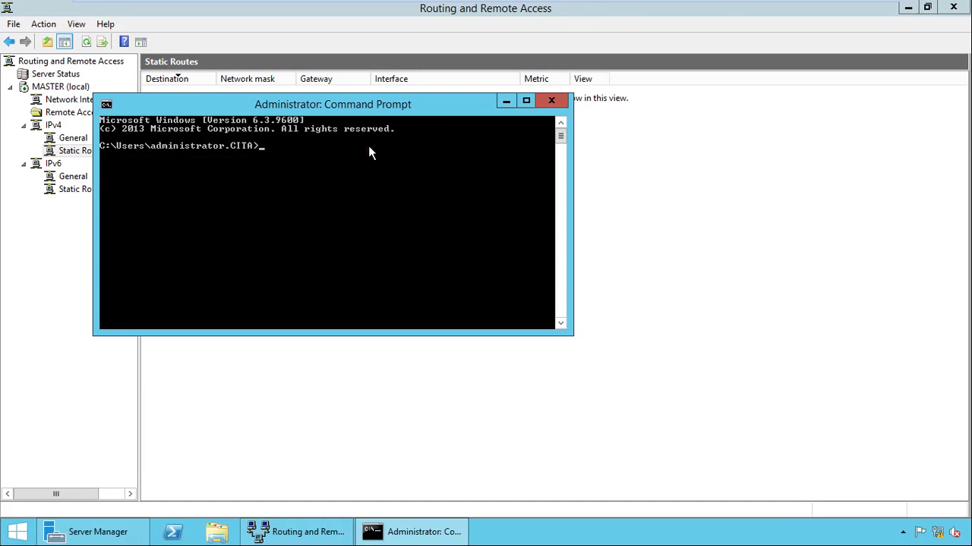
type("route print")
key("Return")
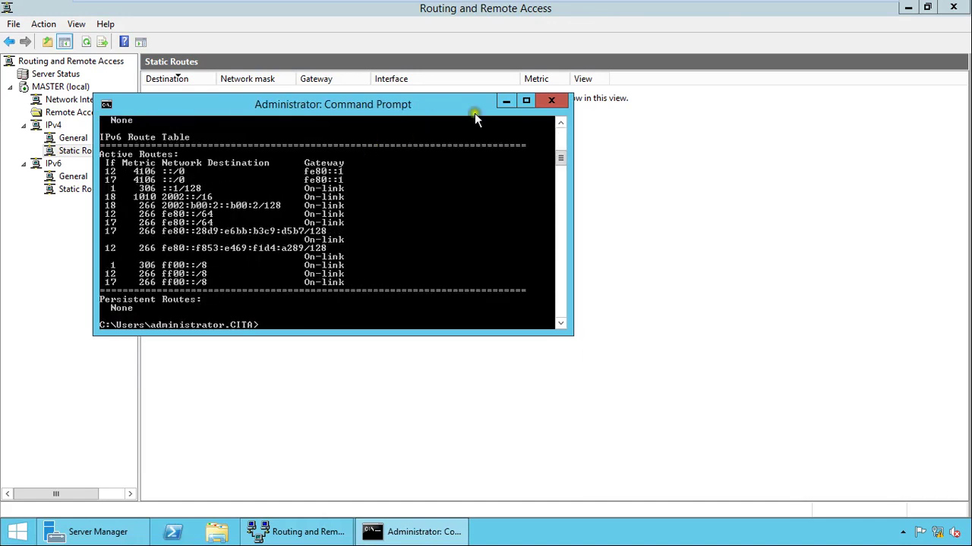
left_click(527, 107)
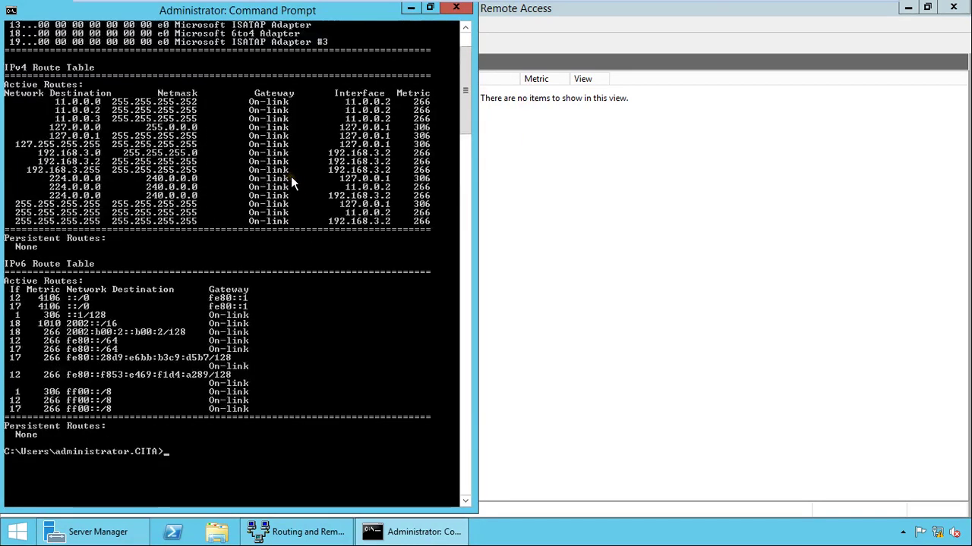
Mark the route table headings, the 11.0.0.x rows and the 192.168.3.0/192.168.3.2 rows.
right_click(193, 232)
left_click(206, 240)
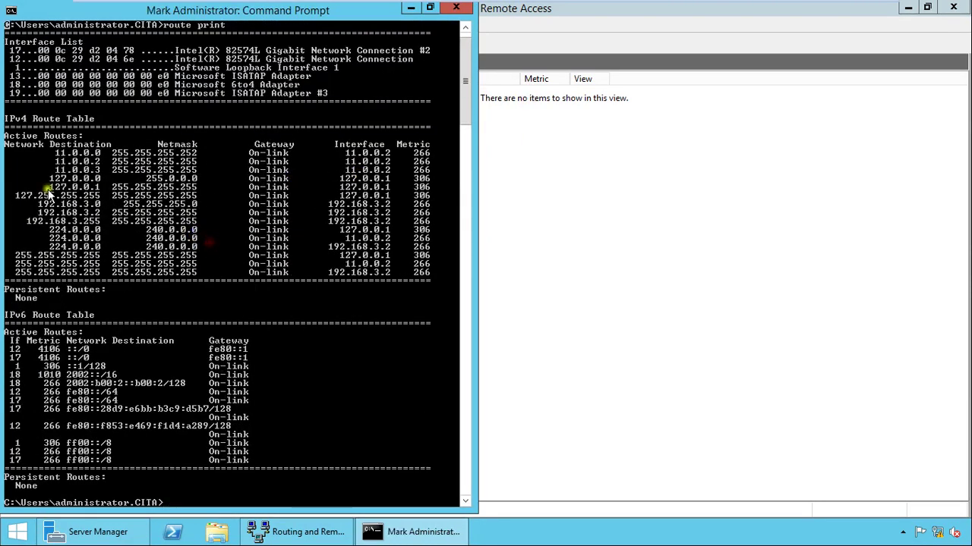
left_click_drag(6, 120, 55, 123)
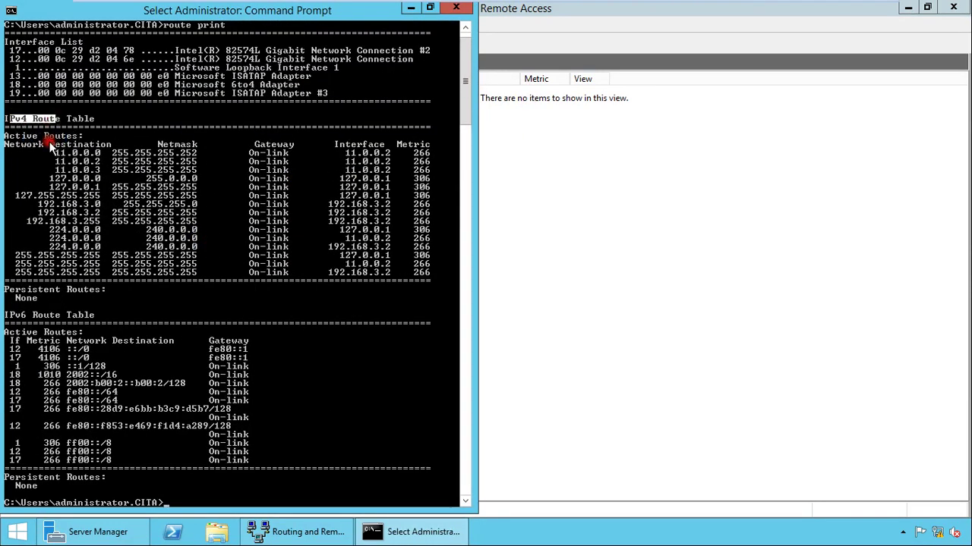
left_click_drag(5, 314, 60, 316)
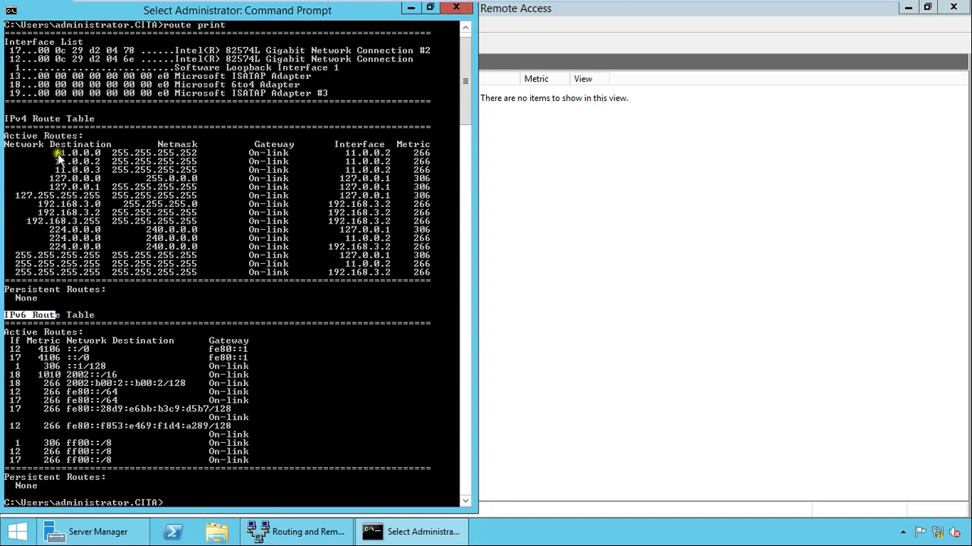
left_click_drag(58, 153, 111, 170)
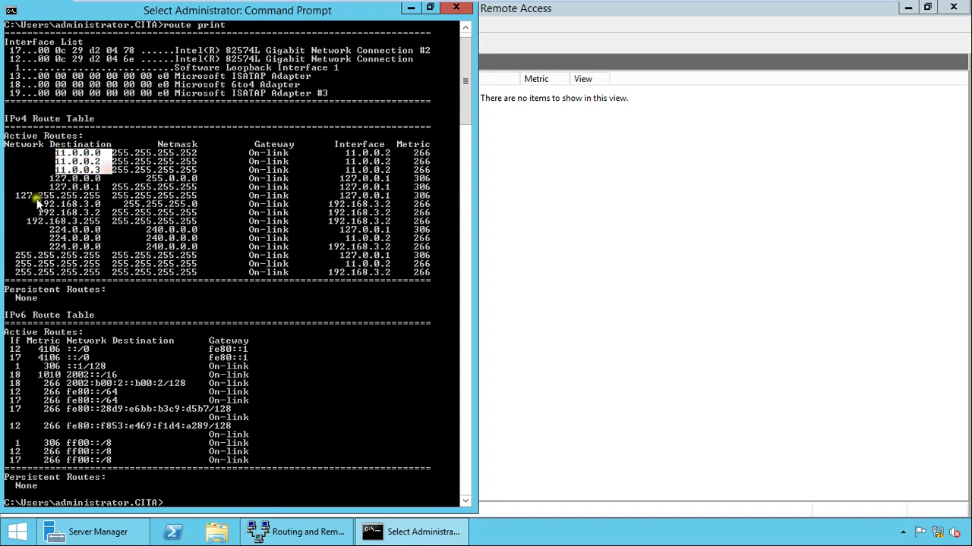
left_click_drag(35, 201, 97, 219)
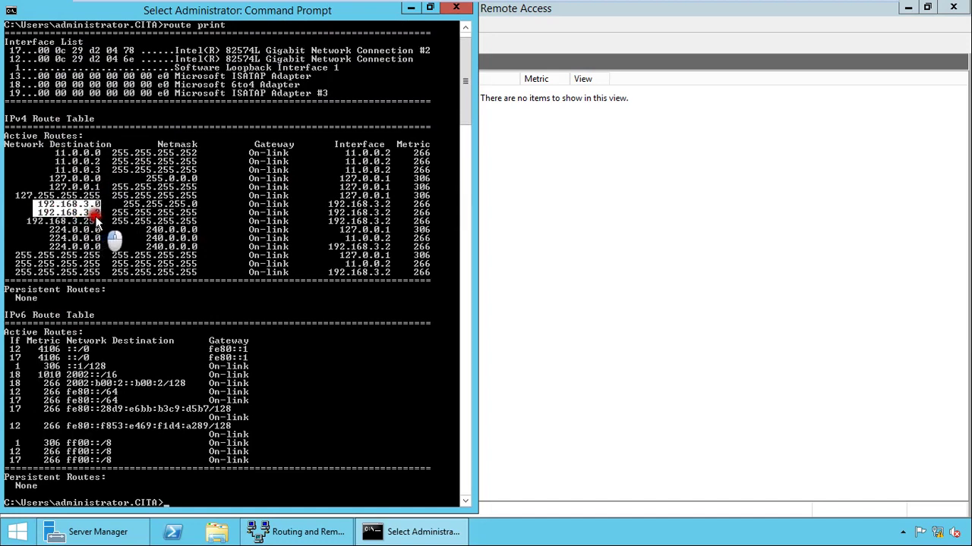
left_click_drag(97, 220, 97, 220)
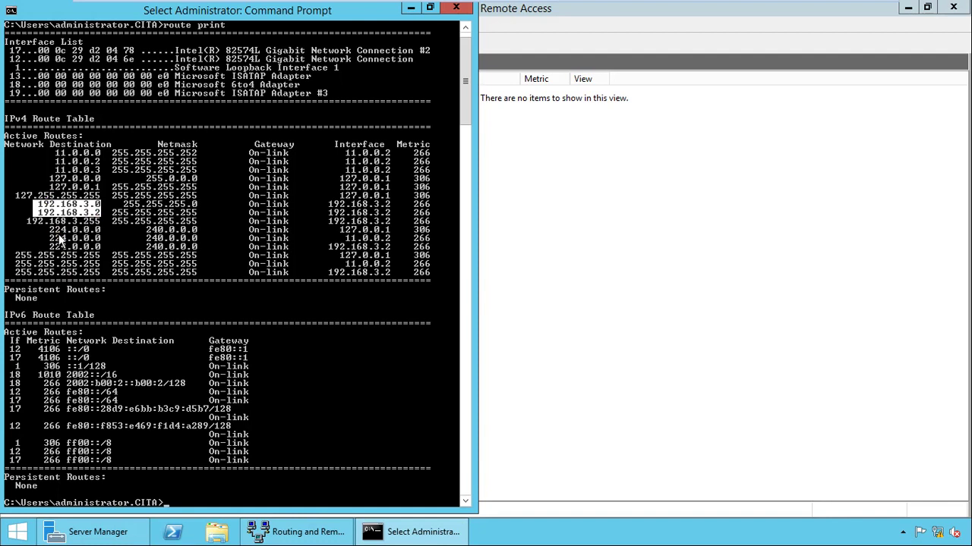
left_click(60, 239)
left_click(75, 221)
left_click_drag(55, 153, 96, 158)
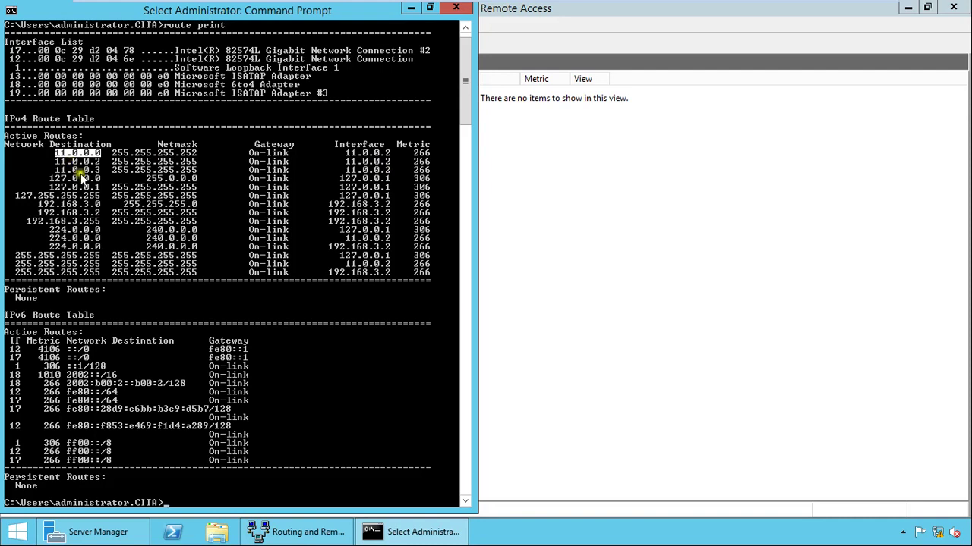
left_click_drag(54, 161, 99, 166)
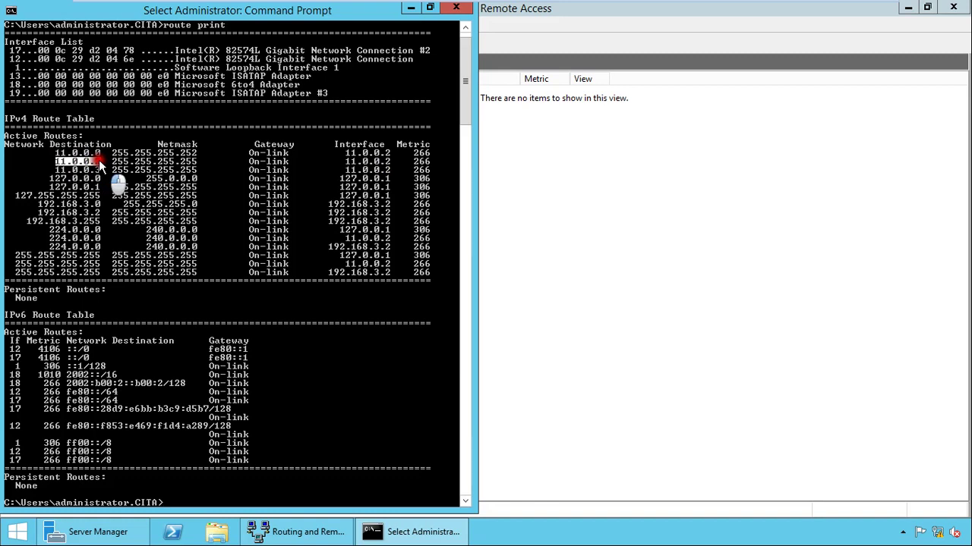
left_click_drag(50, 168, 72, 176)
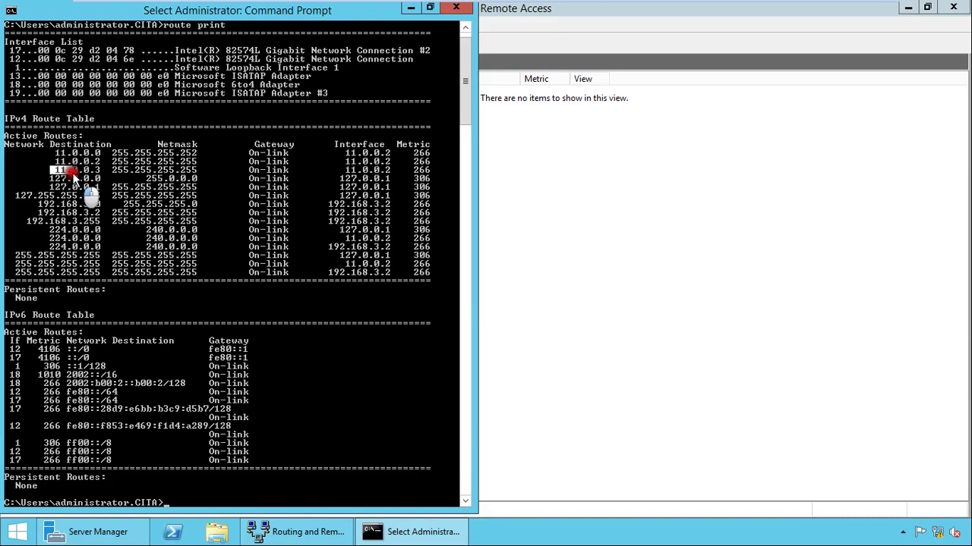
left_click_drag(74, 176, 99, 173)
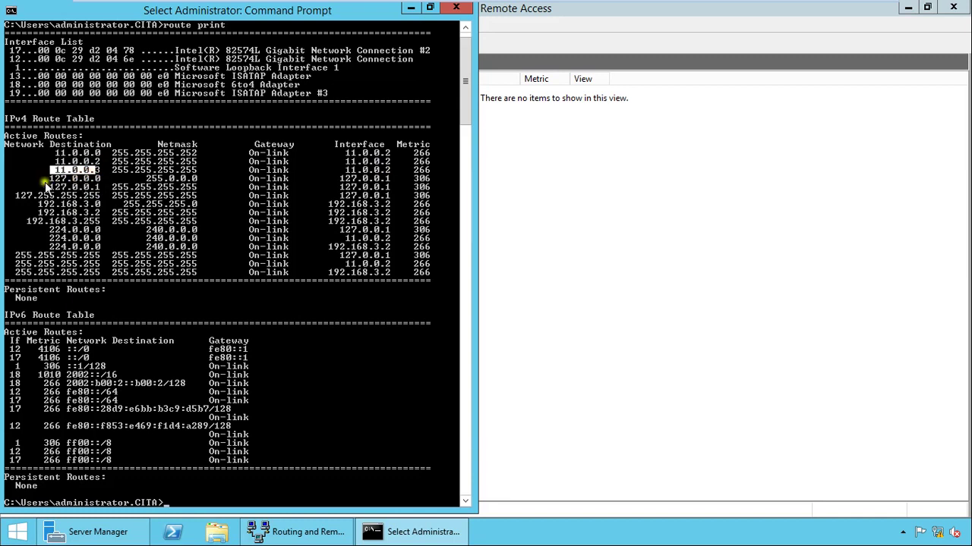
left_click(160, 178)
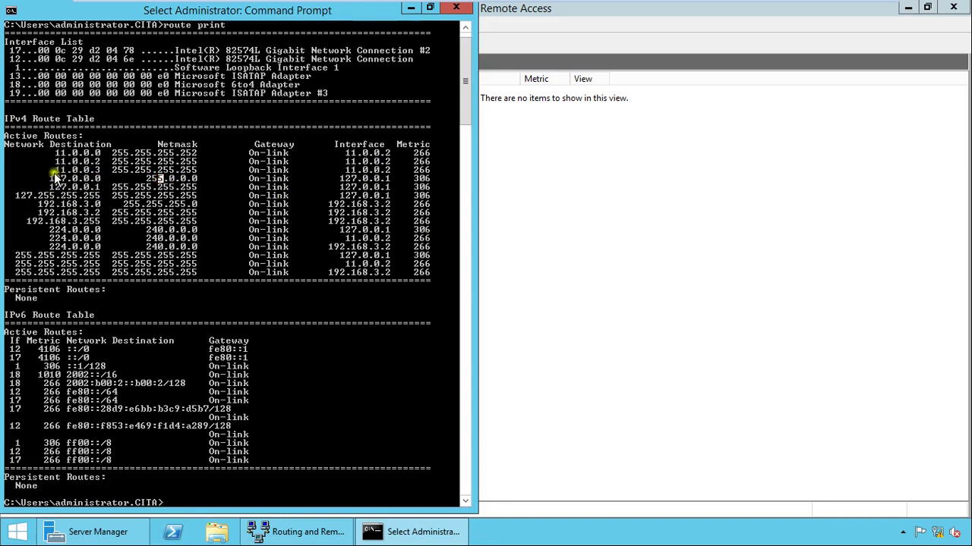
left_click_drag(54, 169, 410, 170)
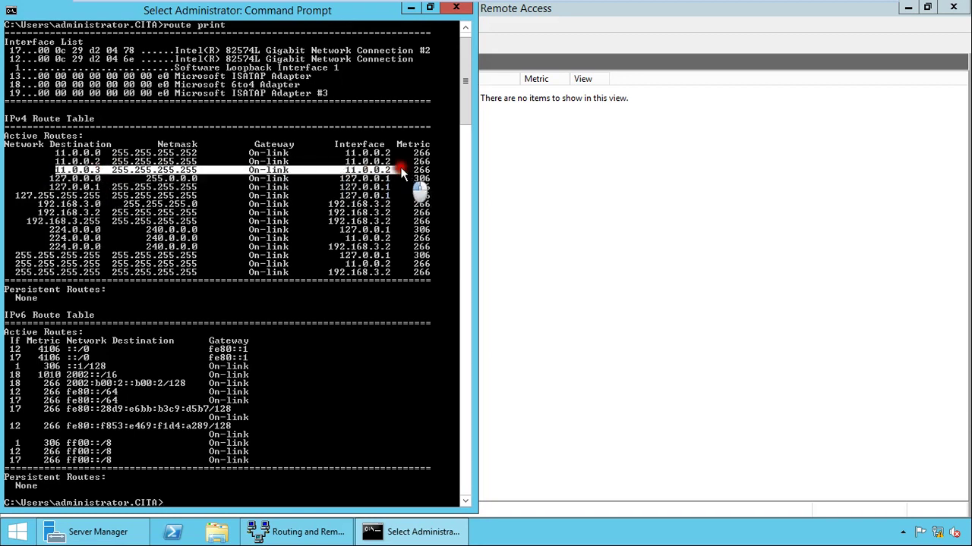
right_click(360, 176)
left_click_drag(347, 170, 387, 175)
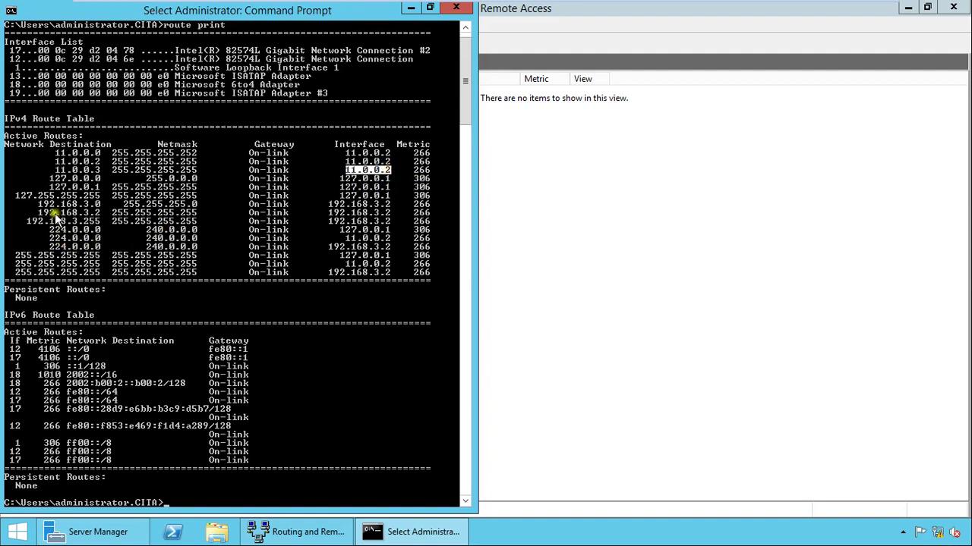
left_click_drag(10, 195, 101, 199)
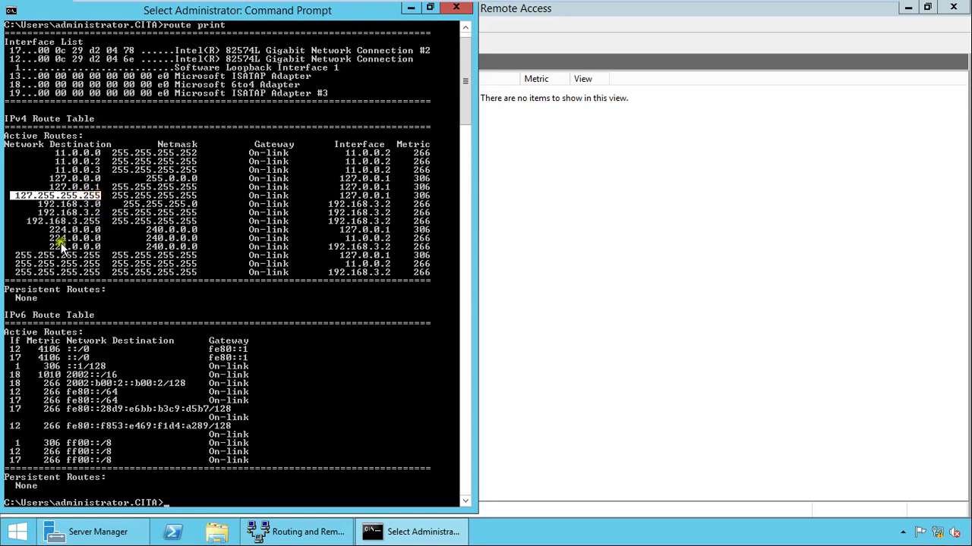
left_click_drag(50, 227, 101, 251)
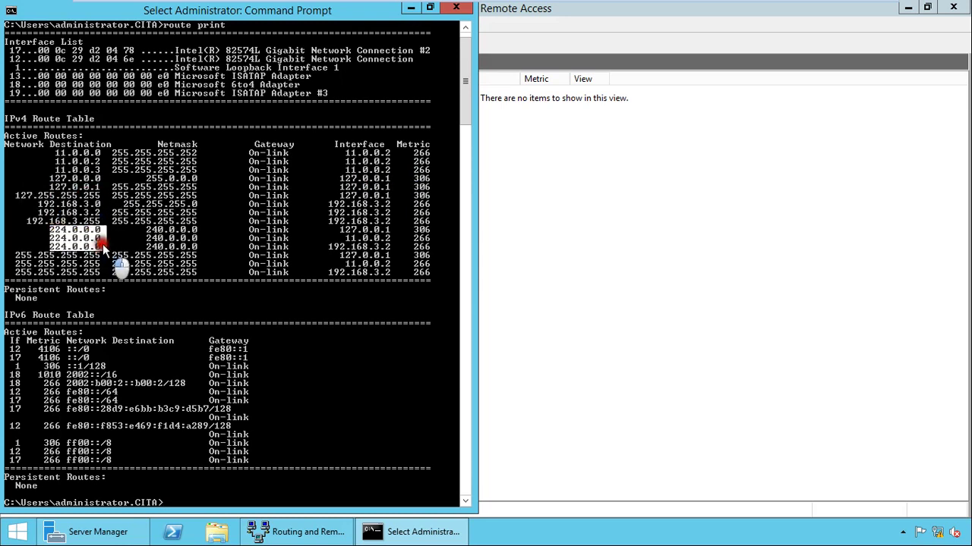
left_click_drag(15, 253, 120, 279)
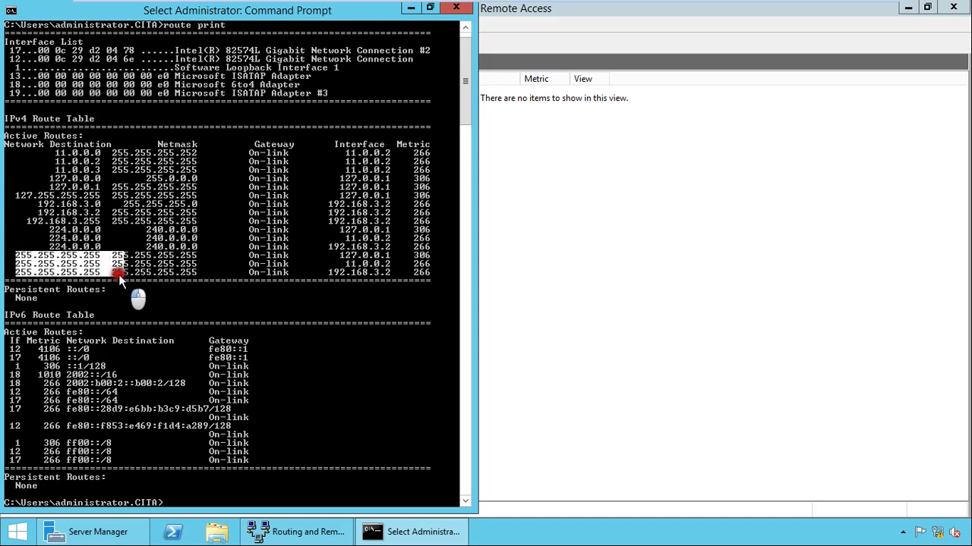
right_click(300, 460)
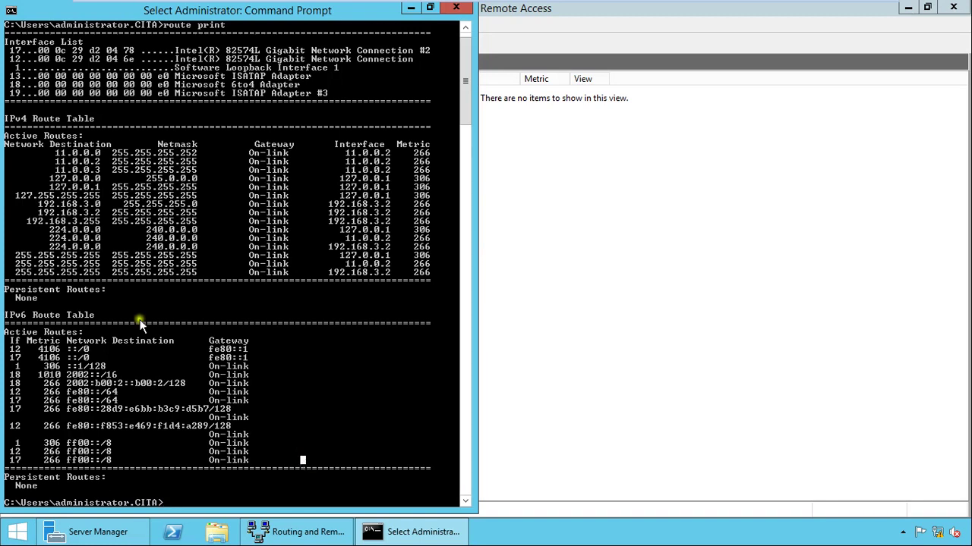
left_click_drag(47, 226, 114, 241)
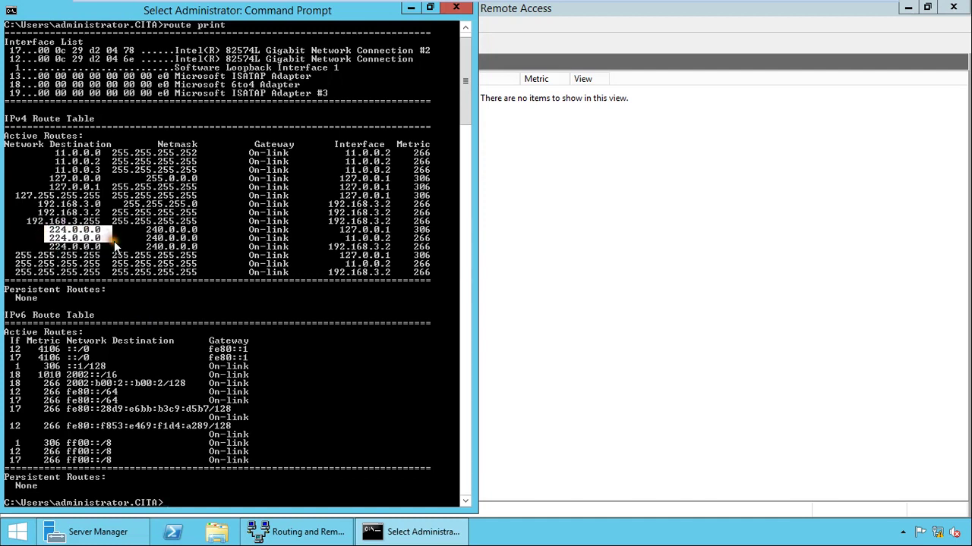
left_click(139, 256)
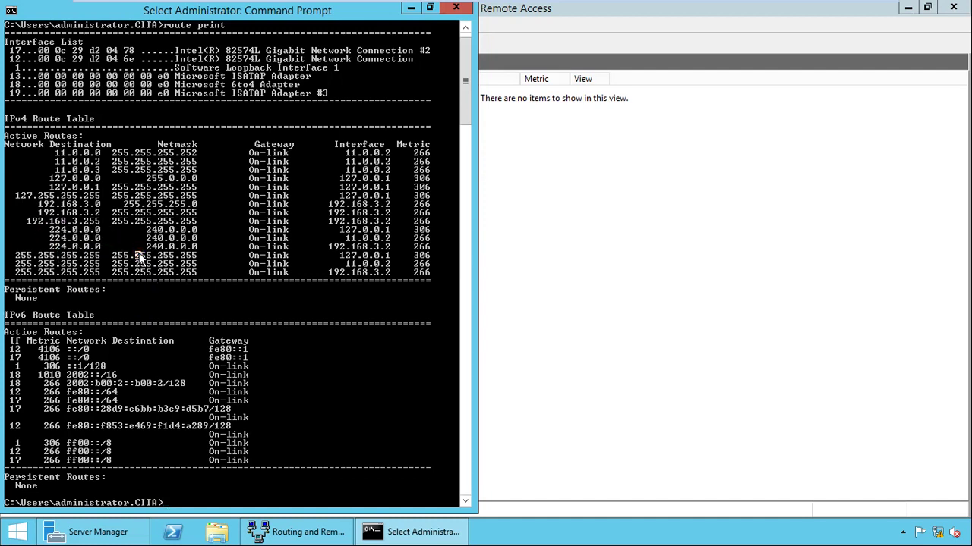
key("Escape")
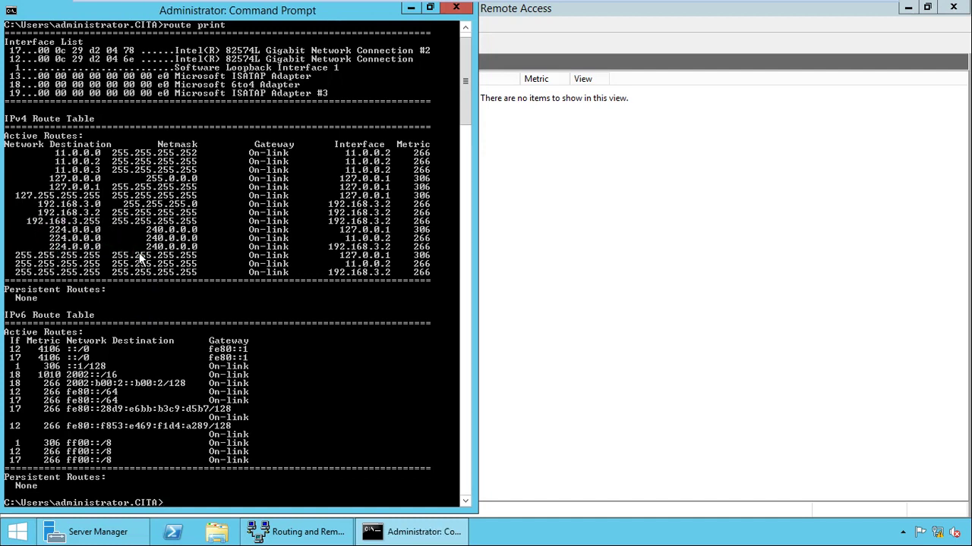
Clear the console with cls, run netstat -r, and minimize the Command Prompt.
type("cls")
key("Return")
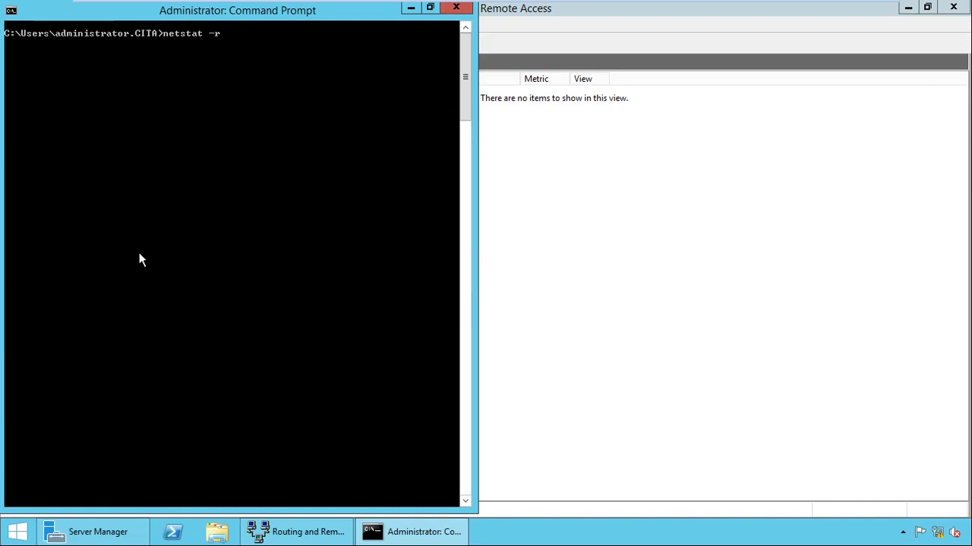
key("Return")
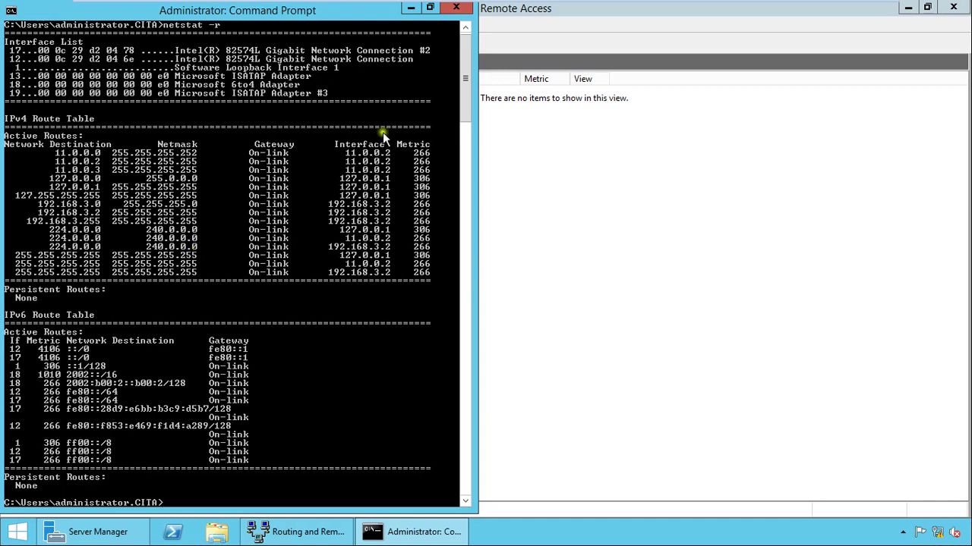
left_click(414, 8)
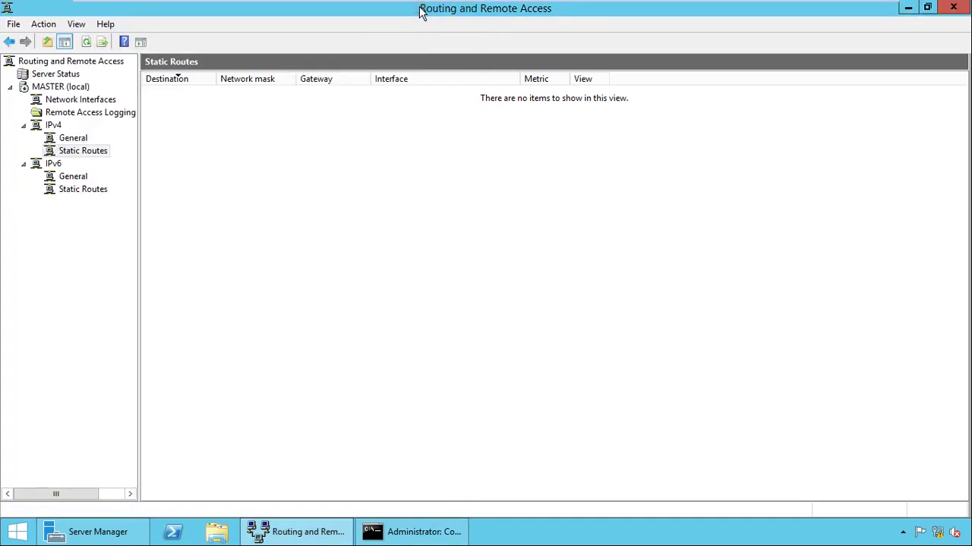
right_click(101, 153)
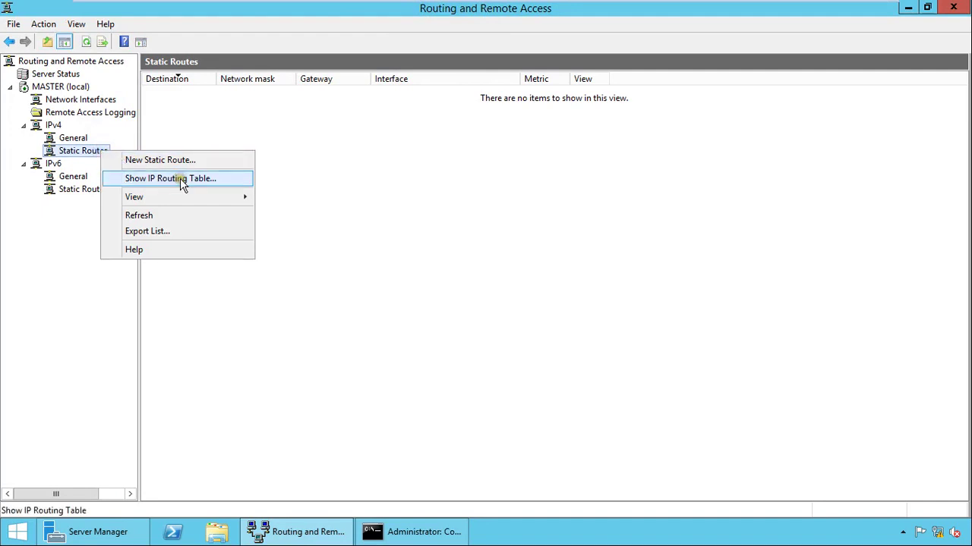
left_click(180, 180)
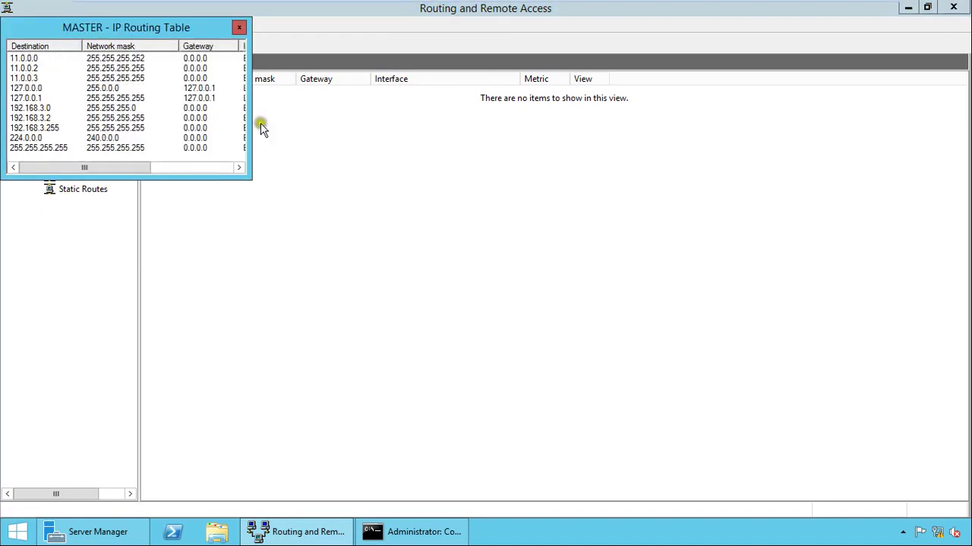
left_click_drag(162, 26, 360, 119)
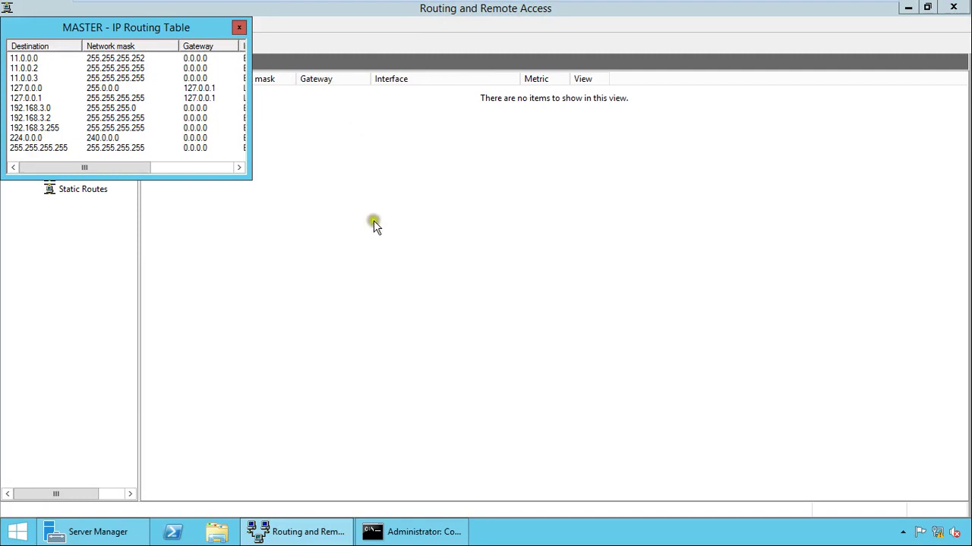
left_click_drag(444, 269, 628, 477)
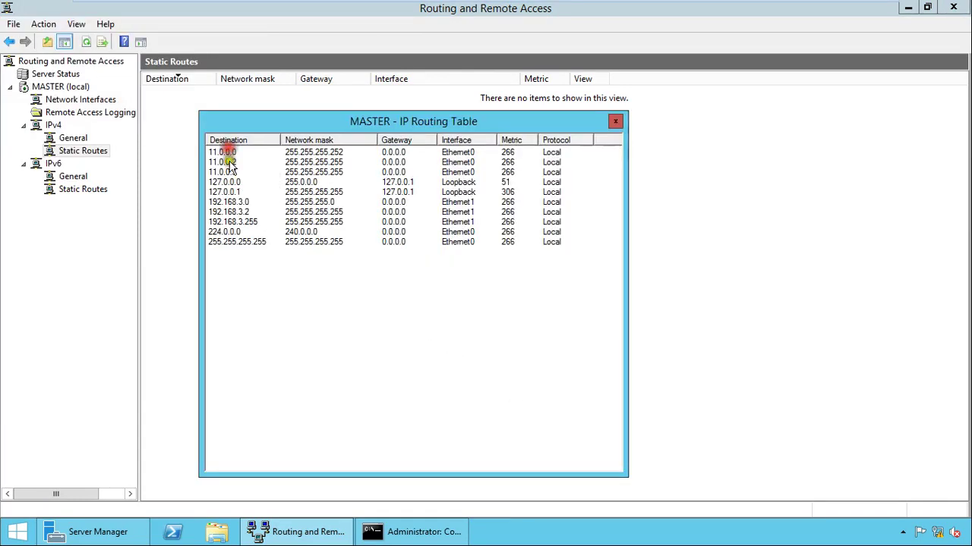
left_click_drag(223, 150, 230, 200)
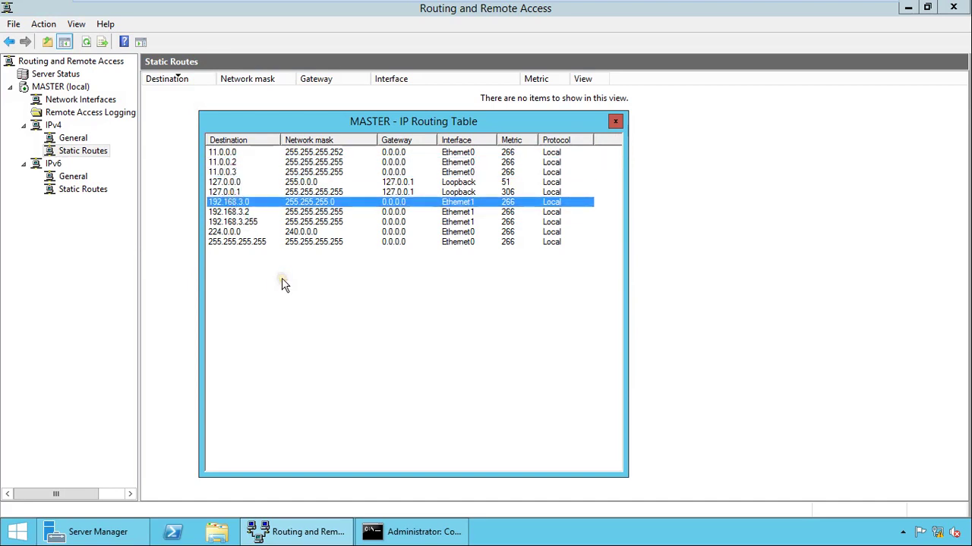
left_click(615, 122)
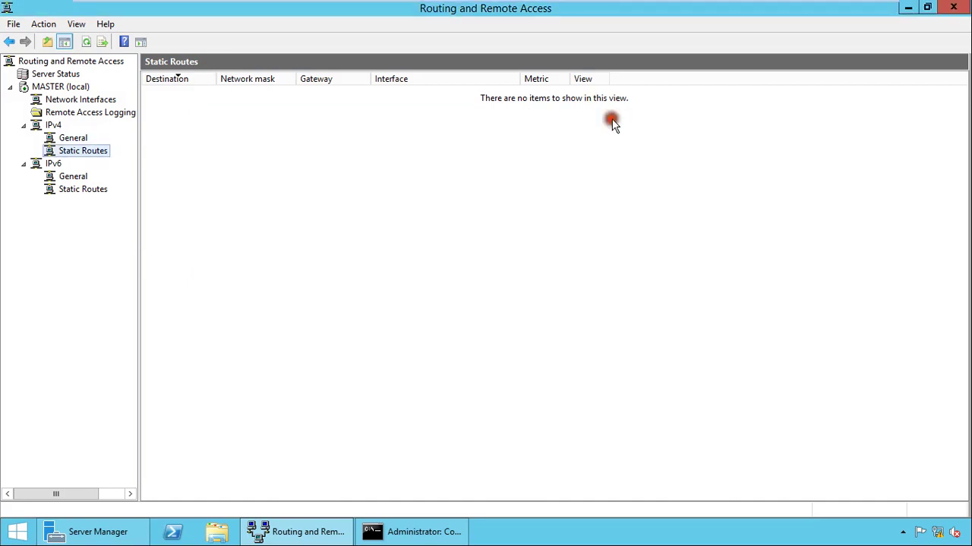
right_click(77, 151)
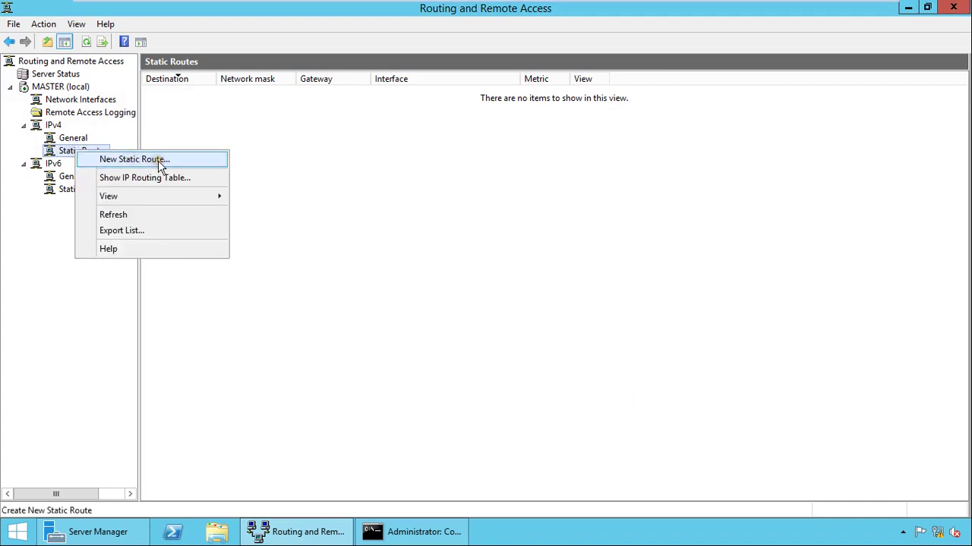
Start a new static route on R2, checking the network diagram in Paint first.
left_click(161, 164)
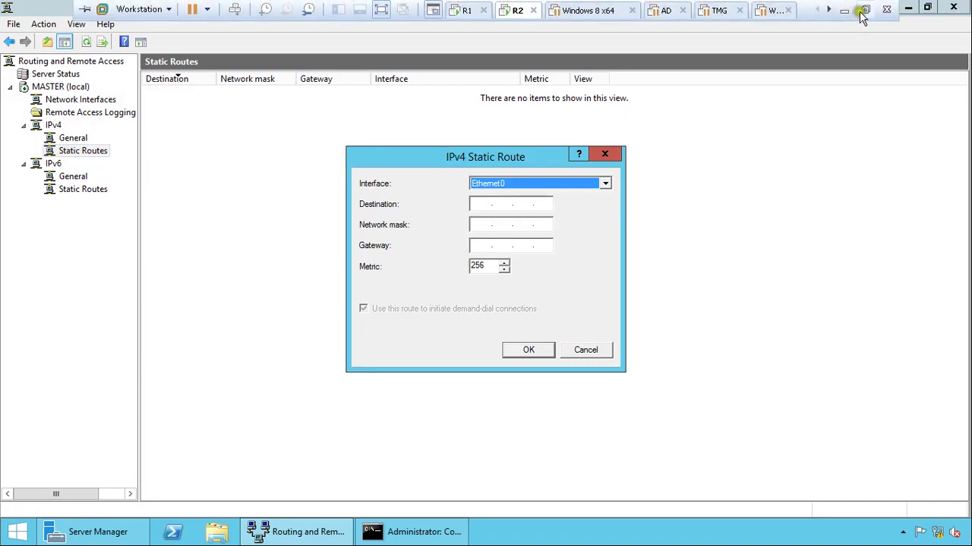
left_click(856, 11)
left_click(338, 532)
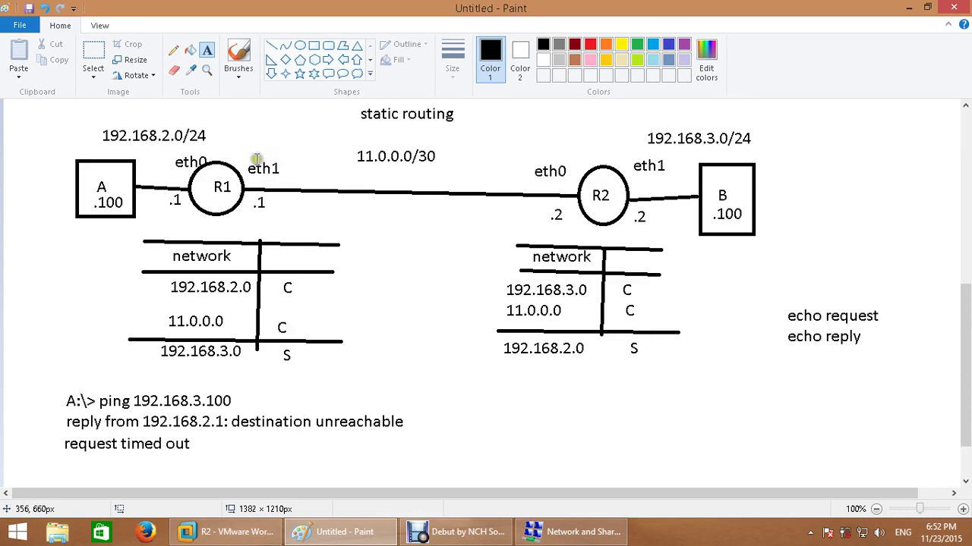
left_click(275, 534)
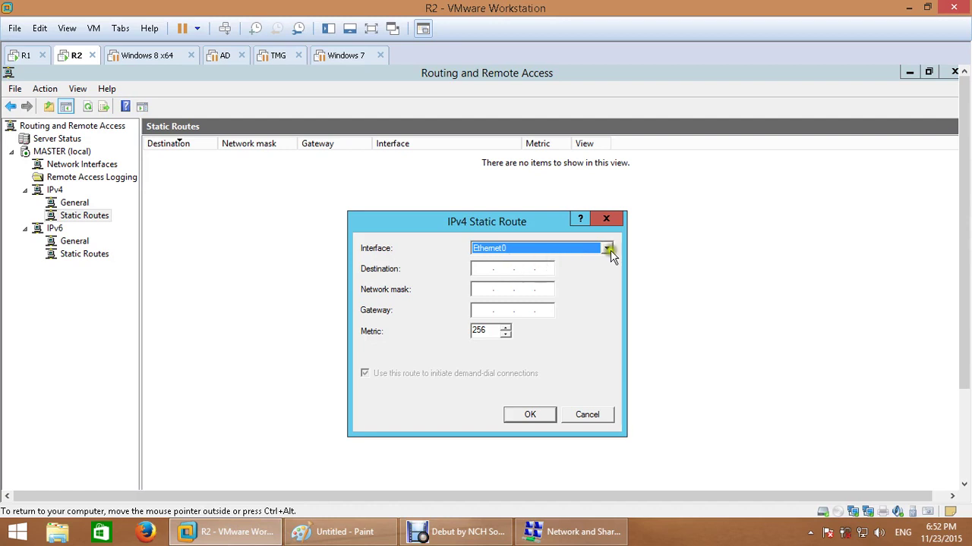
Add route 192.168.2.0 mask 255.255.255.0 via gateway 11.0.0.1 on Ethernet0.
left_click(483, 269)
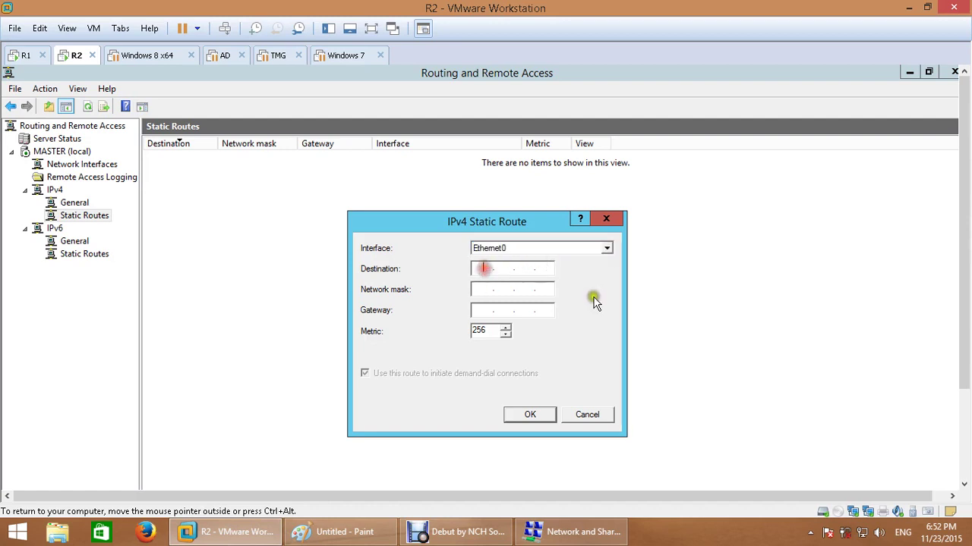
type("192.168.2.0")
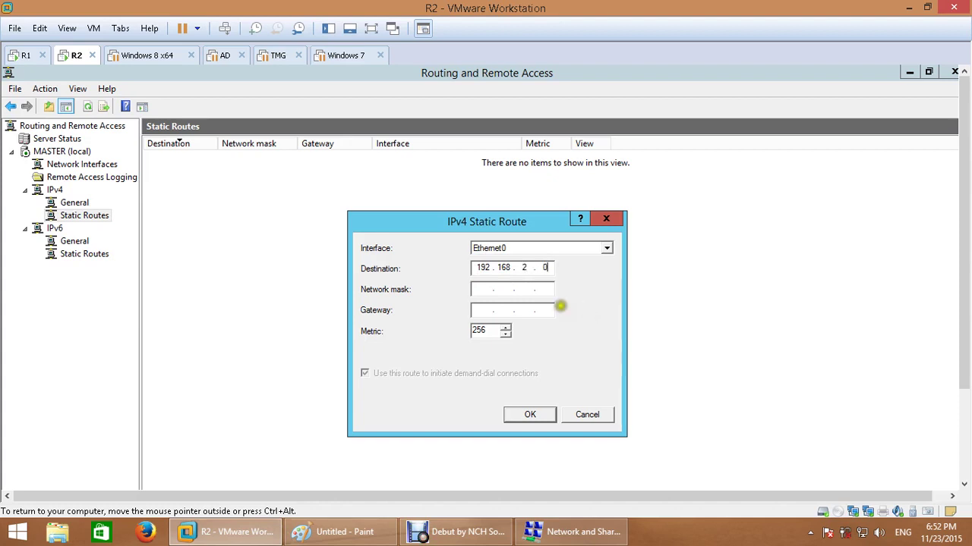
left_click(484, 289)
type("255 . 255 . 255 . 0")
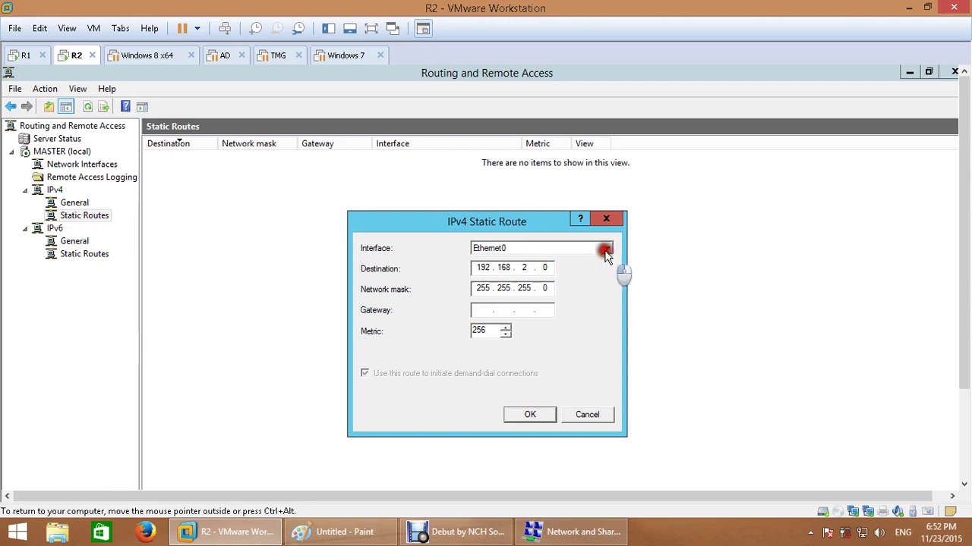
left_click(606, 249)
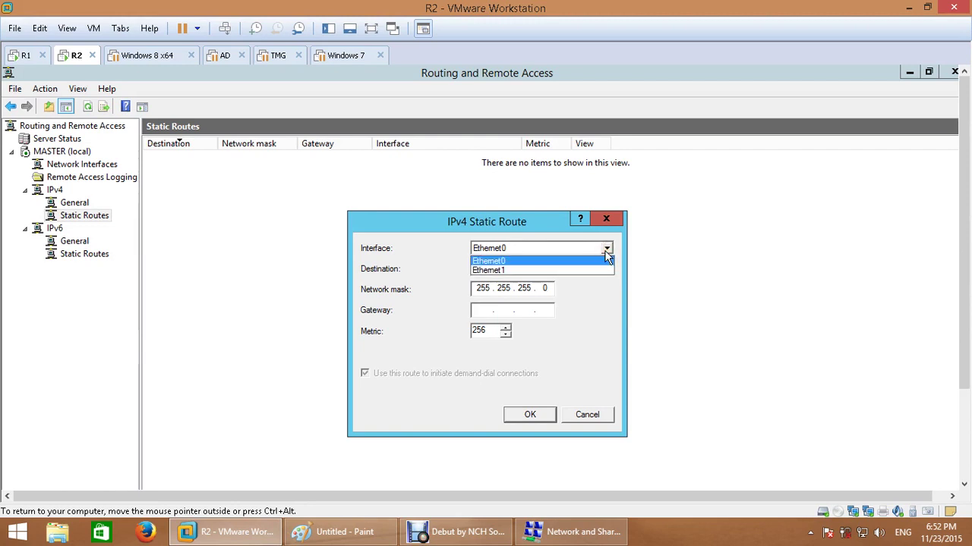
left_click(606, 256)
left_click(483, 311)
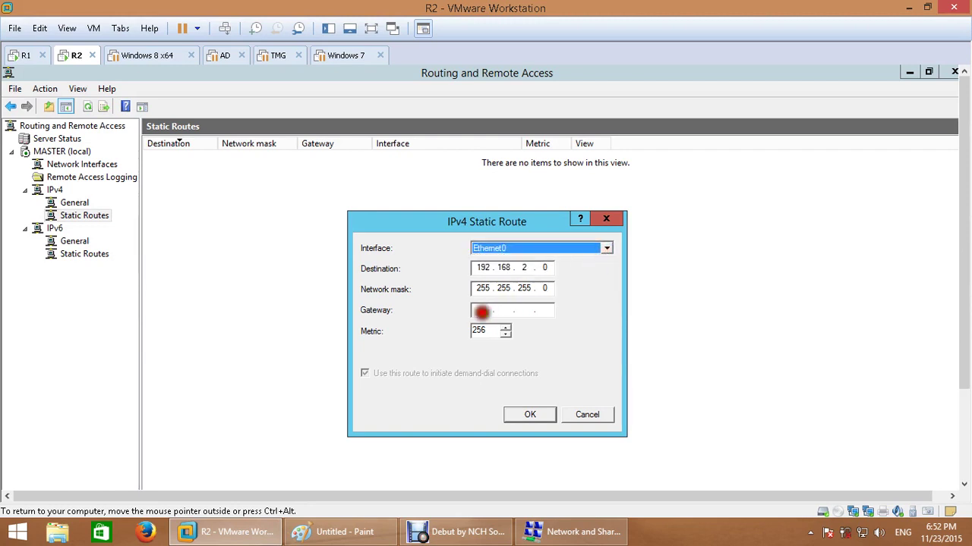
type("11.0.0.")
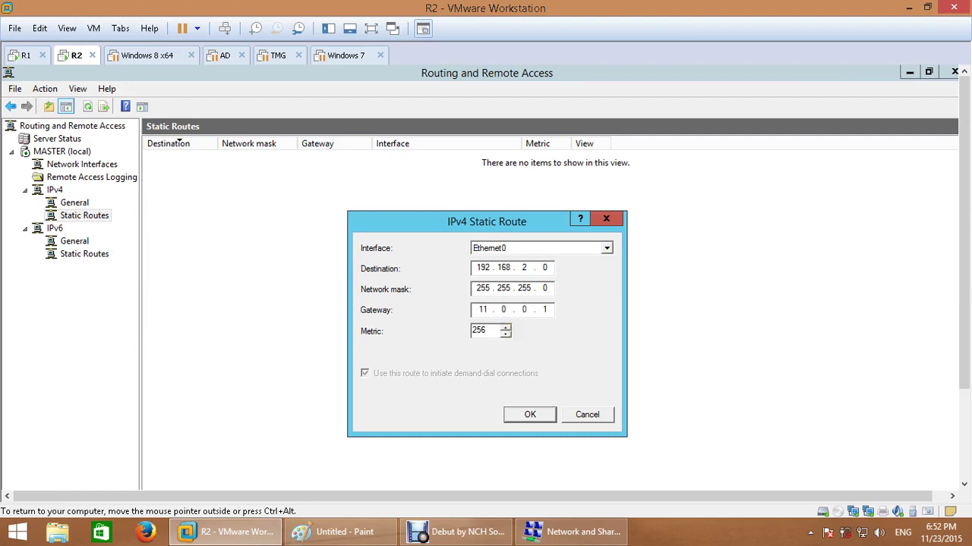
left_click(529, 414)
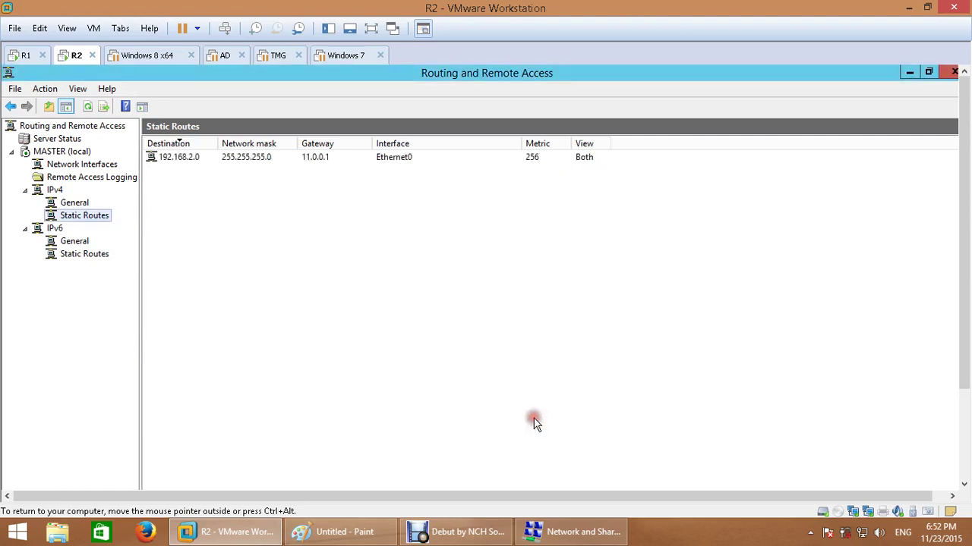
Select the new 192.168.2.0 route and run netstat -r in the Command Prompt.
left_click(182, 160)
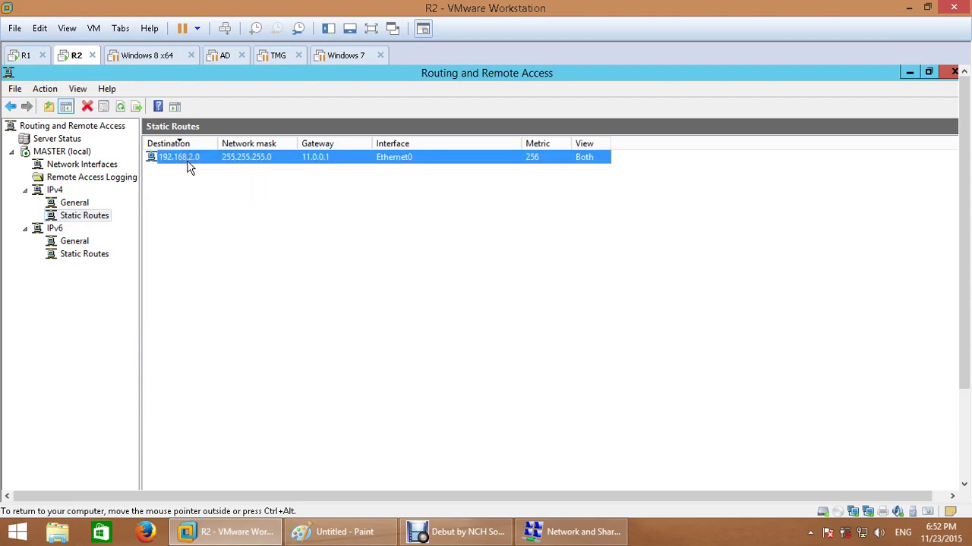
left_click_drag(965, 282, 965, 370)
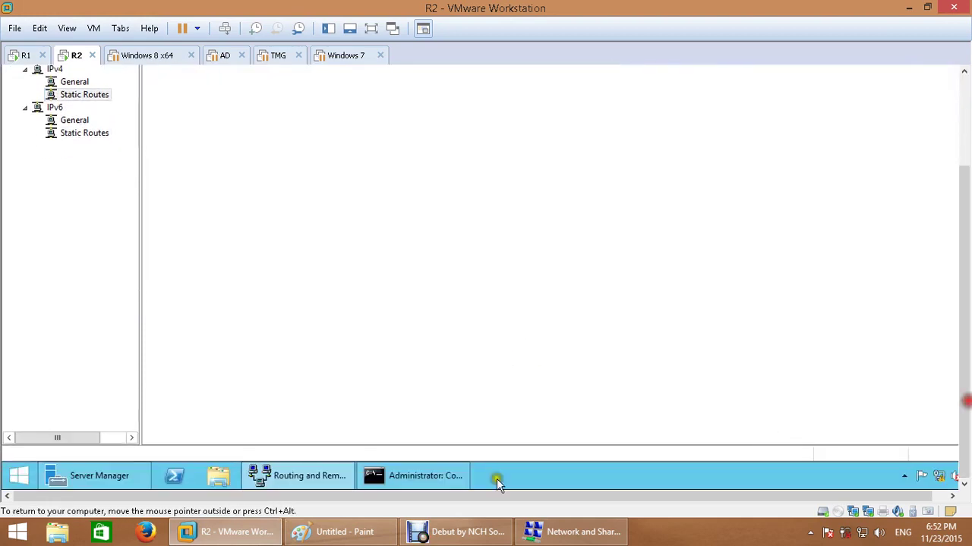
left_click(414, 478)
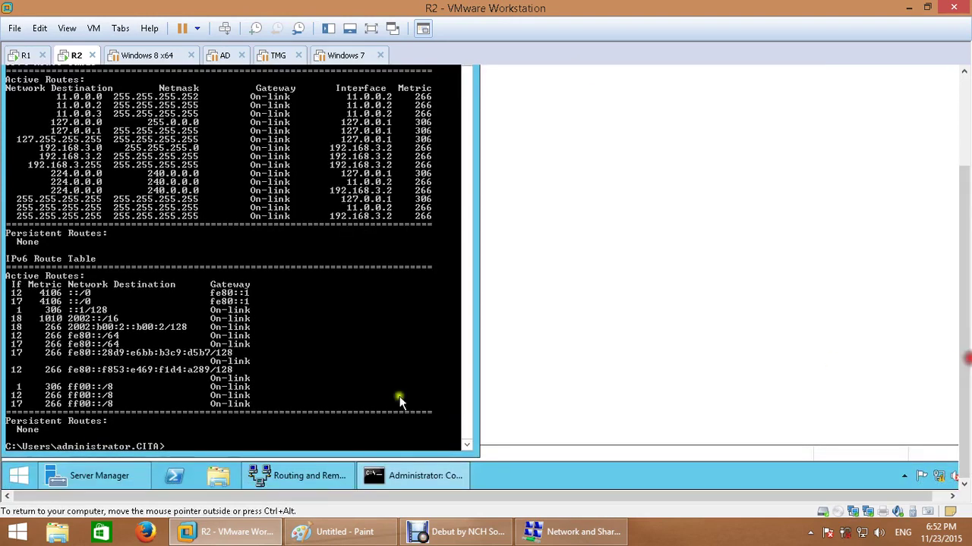
type("netstat -r")
key("Return")
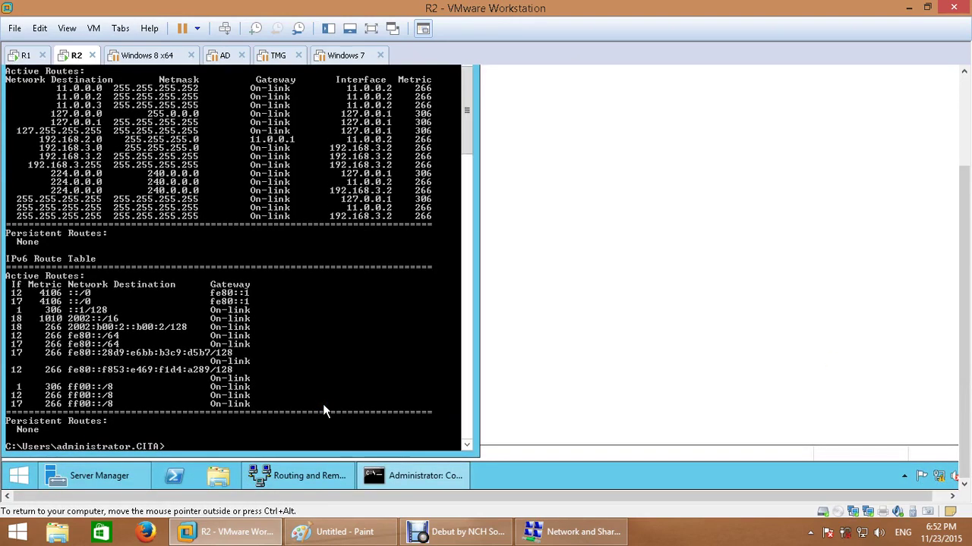
Mark the 192.168.2.0 and 192.168.3.0 rows in the route output, then switch to R1.
scroll(163, 155, "up", 2)
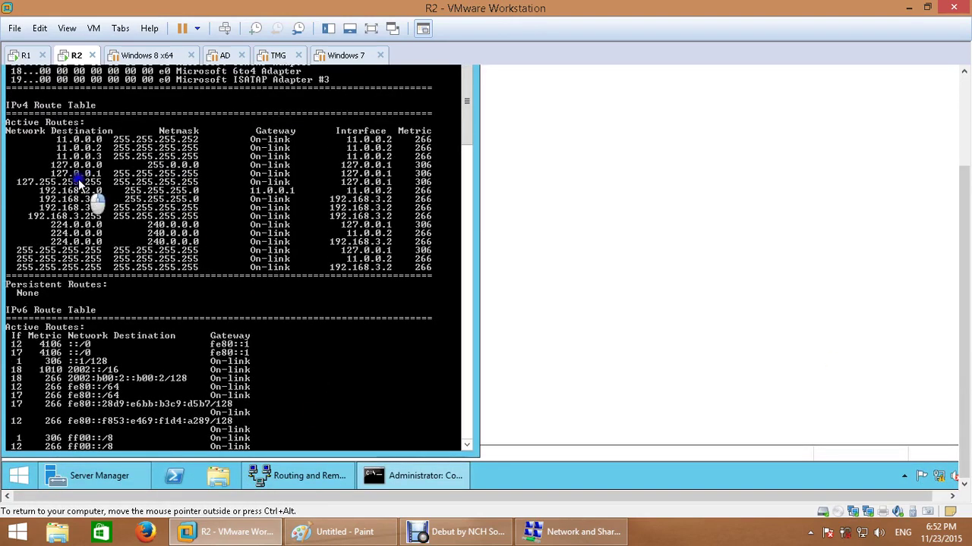
right_click(100, 191)
left_click(110, 190)
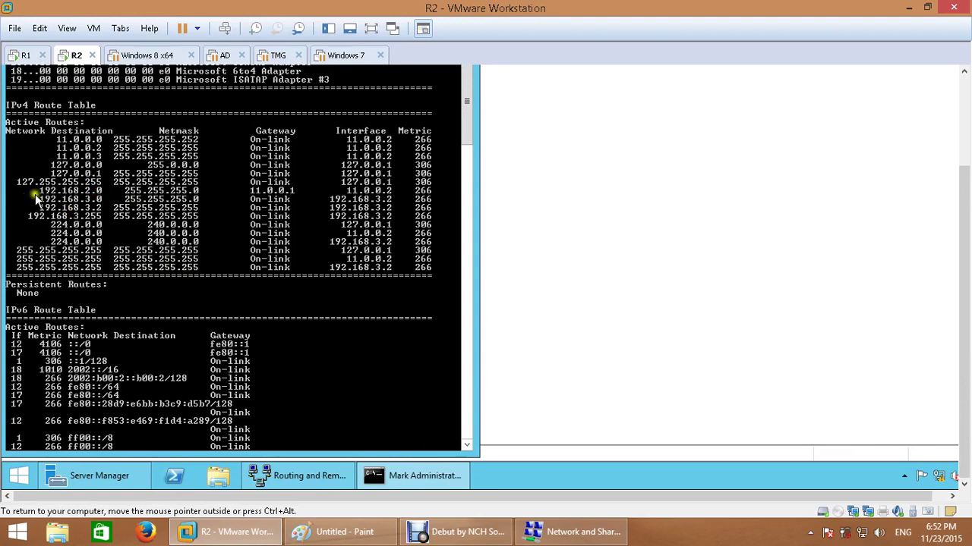
left_click_drag(42, 191, 55, 195)
left_click_drag(87, 193, 296, 196)
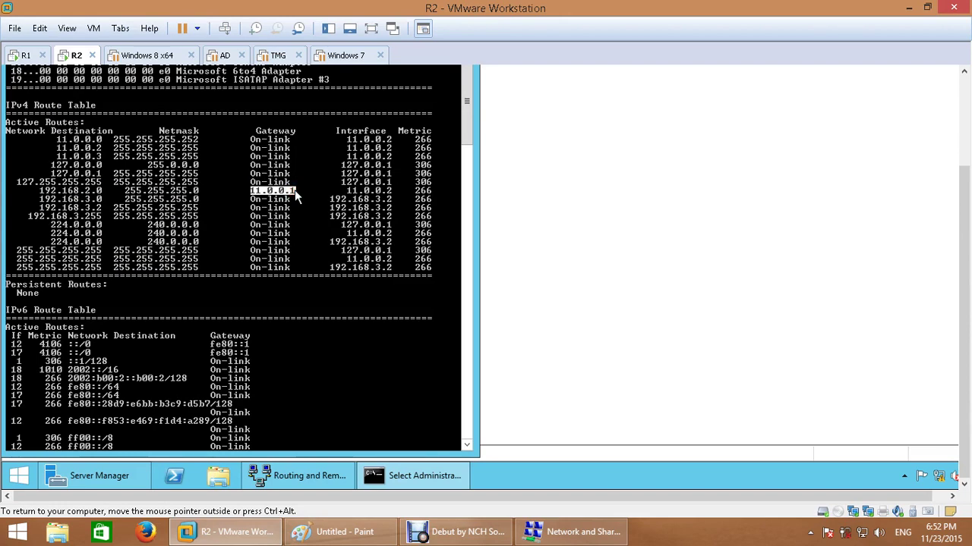
left_click(25, 59)
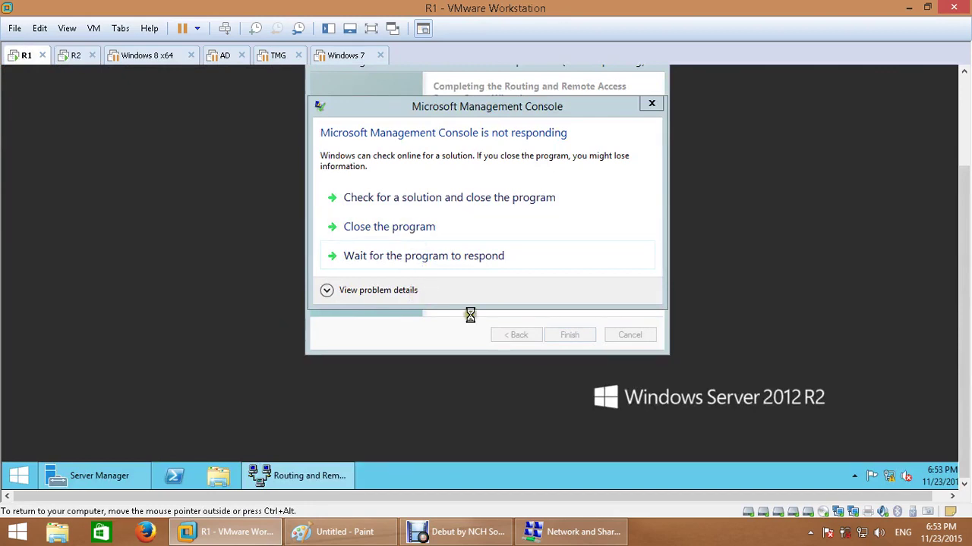
Close R1's unresponsive management console and end the hung setup wizard process.
left_click(370, 230)
key("ctrl+alt+Return")
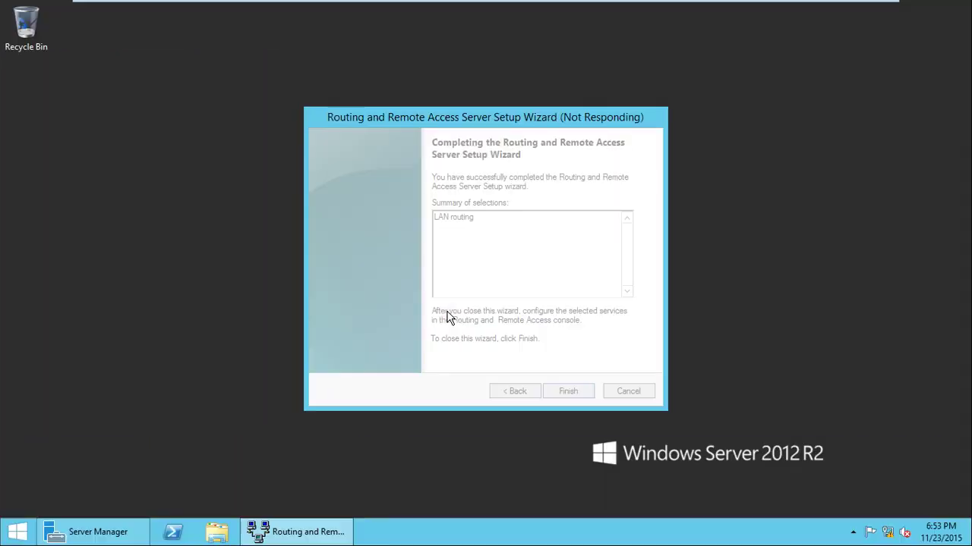
right_click(265, 530)
left_click(254, 495)
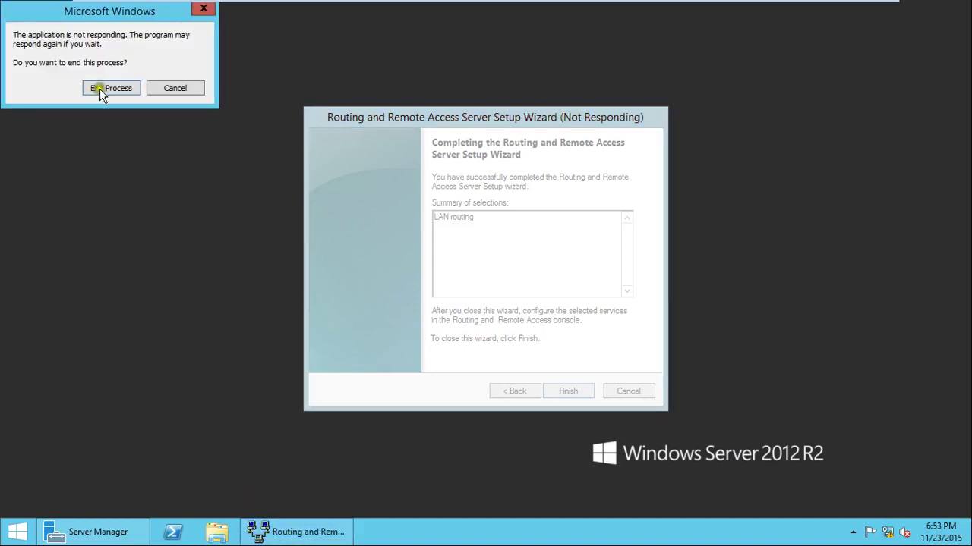
left_click(113, 87)
Pause the screen recording and return R1 to full-screen view.
left_click(863, 10)
left_click(477, 531)
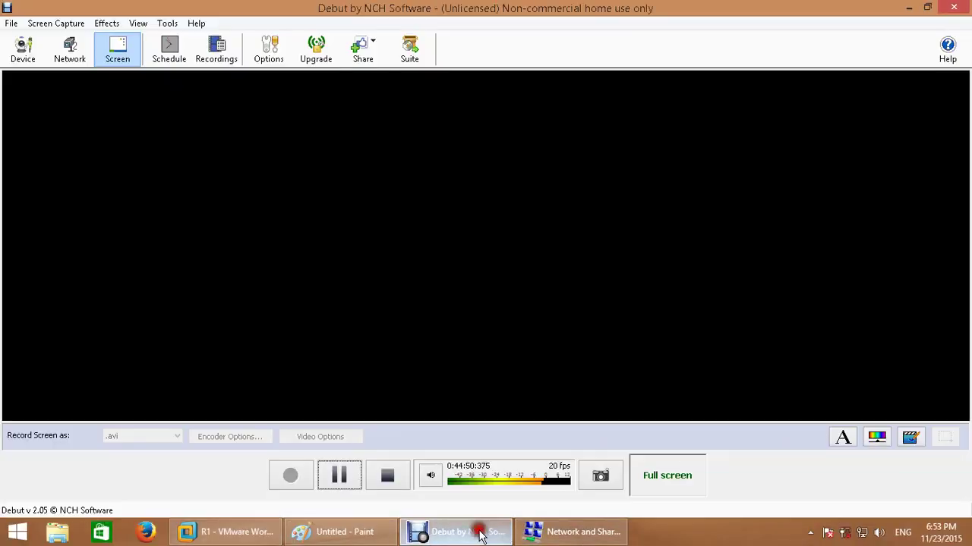
left_click(334, 473)
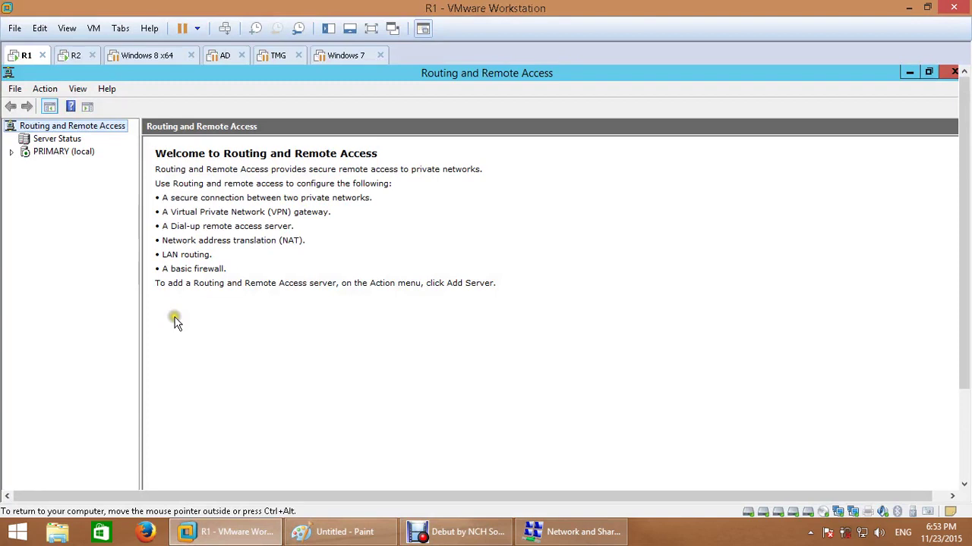
key("ctrl+alt+Return")
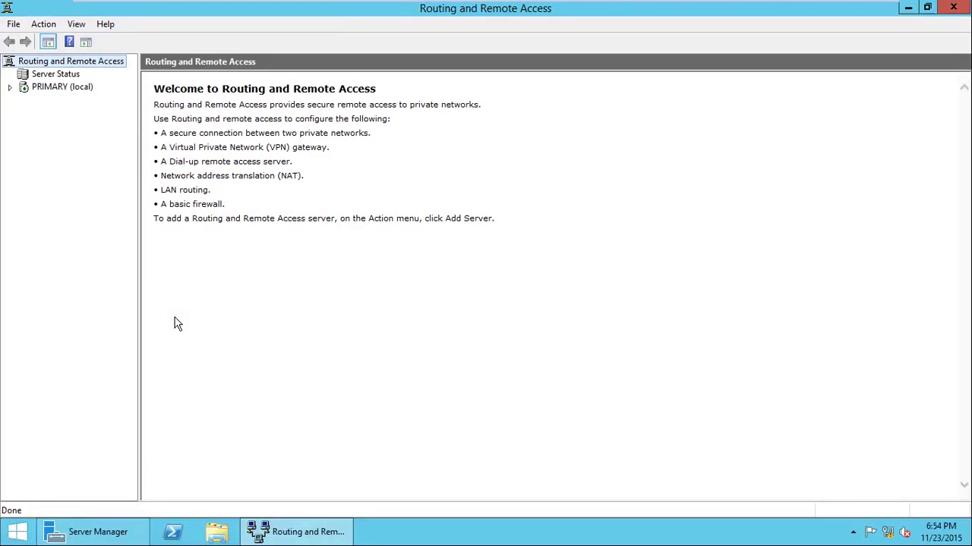
Expand PRIMARY > IPv4 and begin a new static route under Static Routes.
left_click(10, 88)
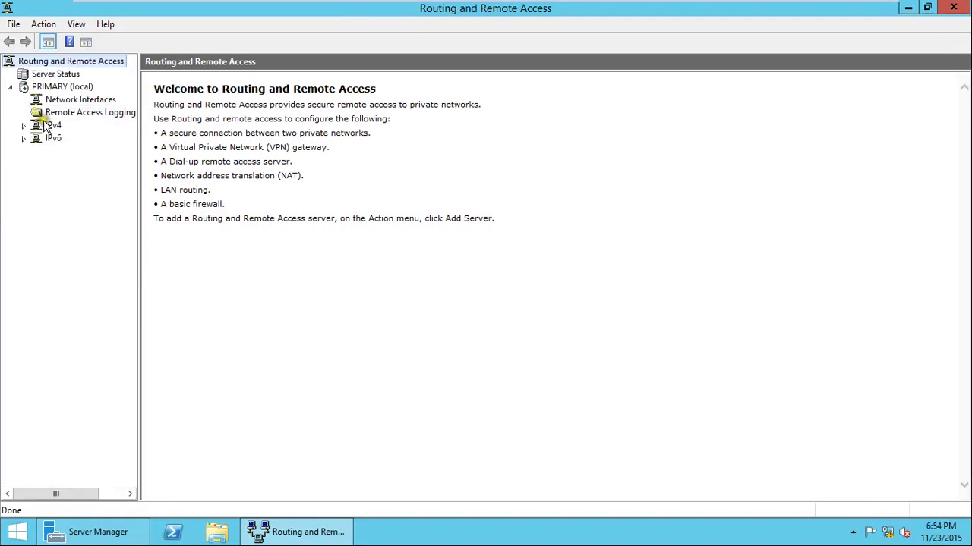
double_click(47, 127)
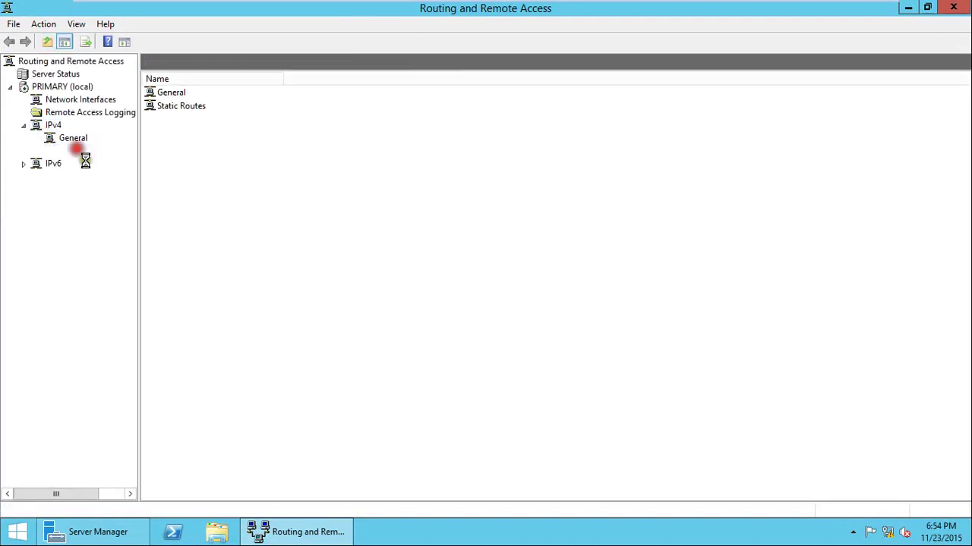
left_click(83, 151)
right_click(86, 153)
left_click(134, 164)
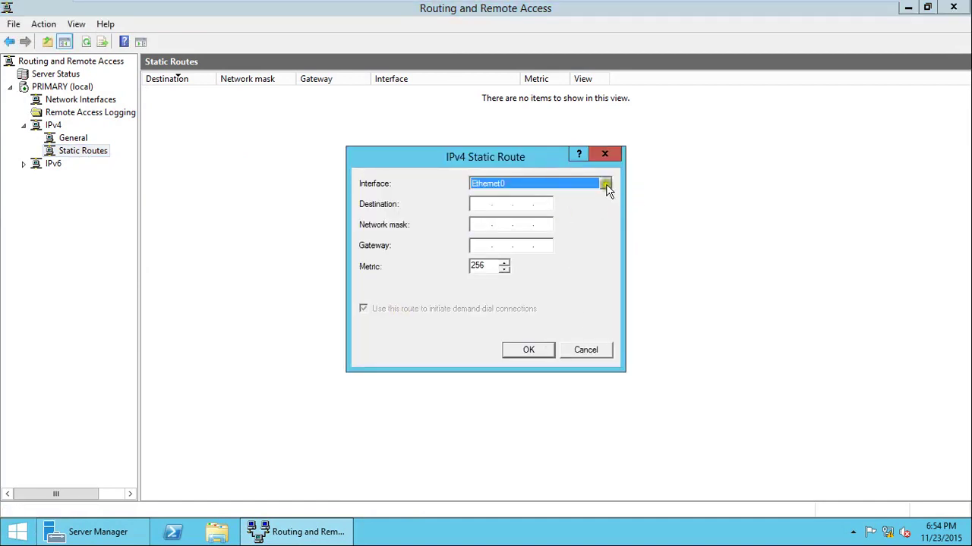
Add route 192.168.3.0 mask 255.255.255.0 via gateway 11.0.0.2 on Ethernet1.
left_click(391, 11)
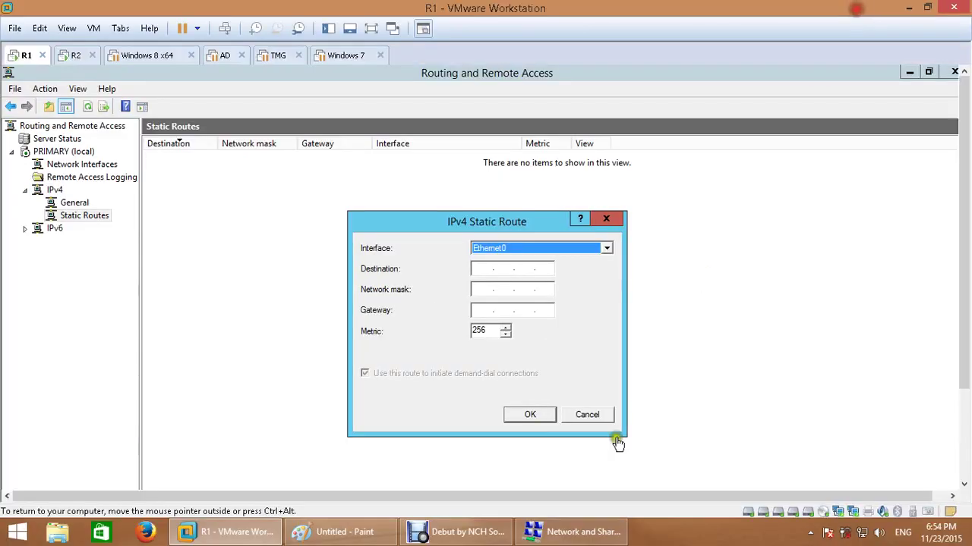
left_click(341, 532)
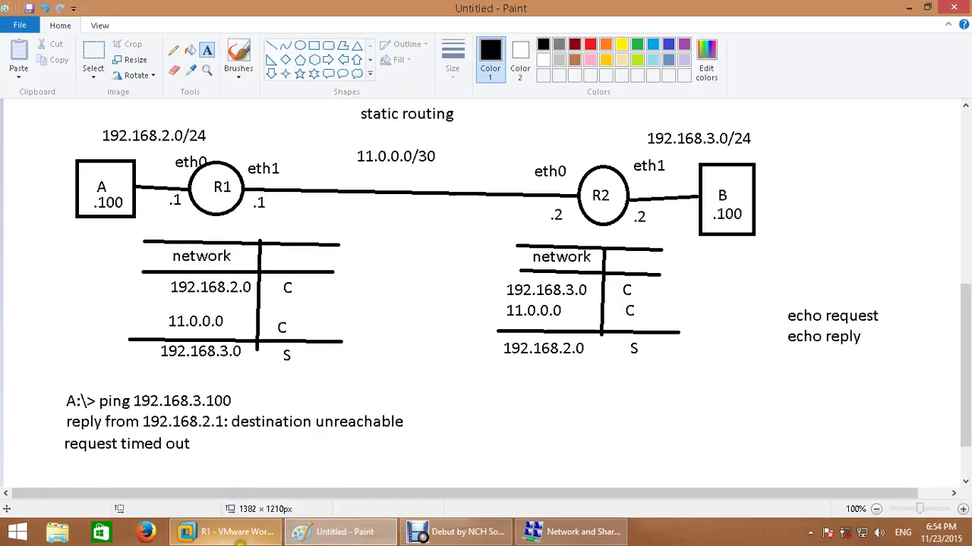
left_click(236, 532)
left_click(607, 248)
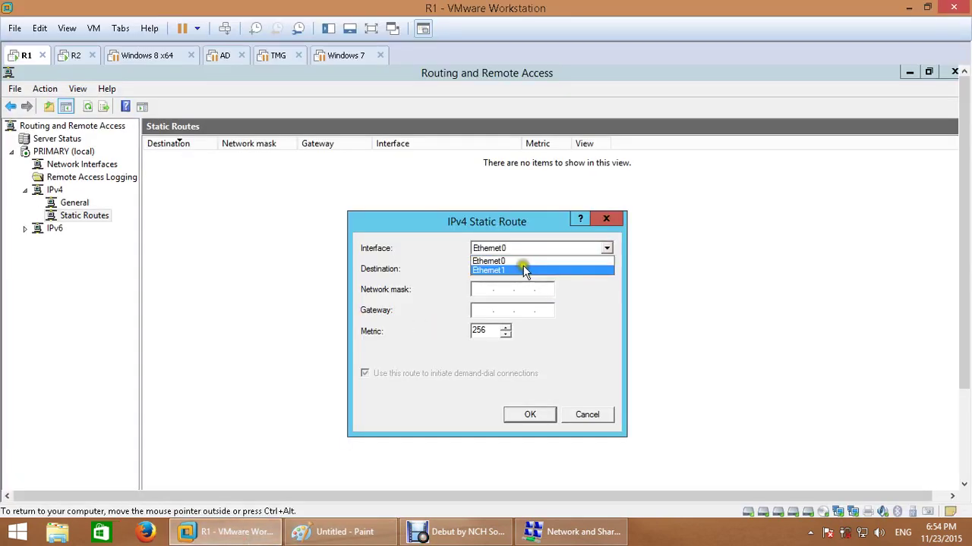
left_click(503, 269)
left_click(497, 269)
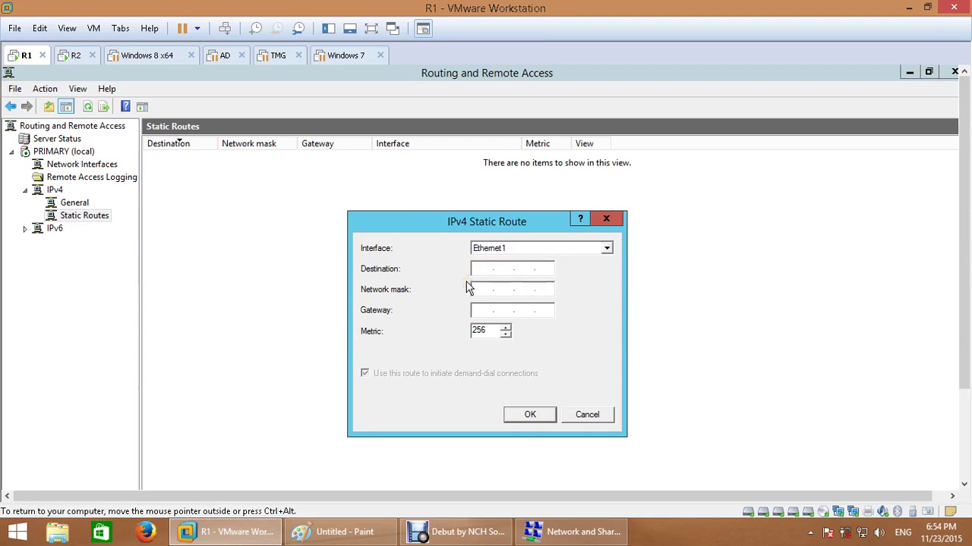
type("19212552")
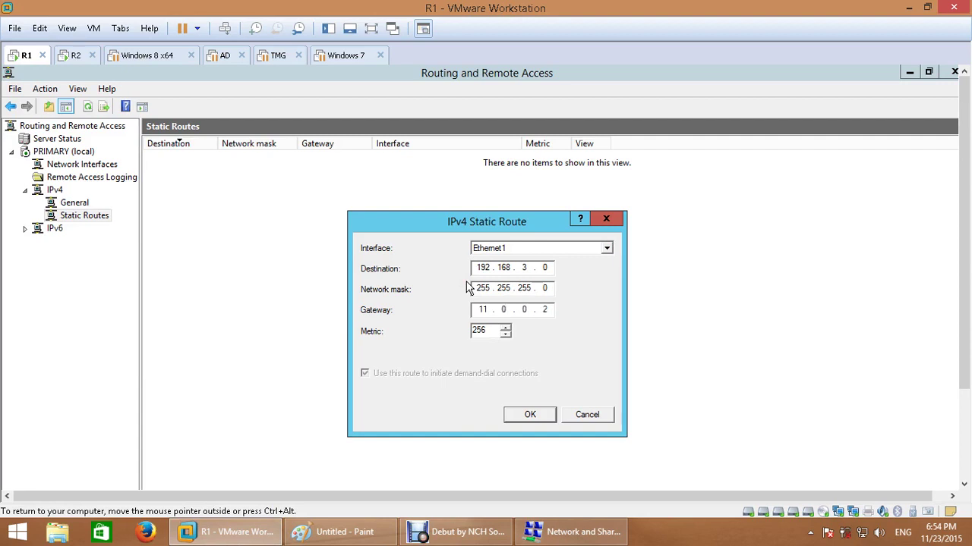
left_click(534, 415)
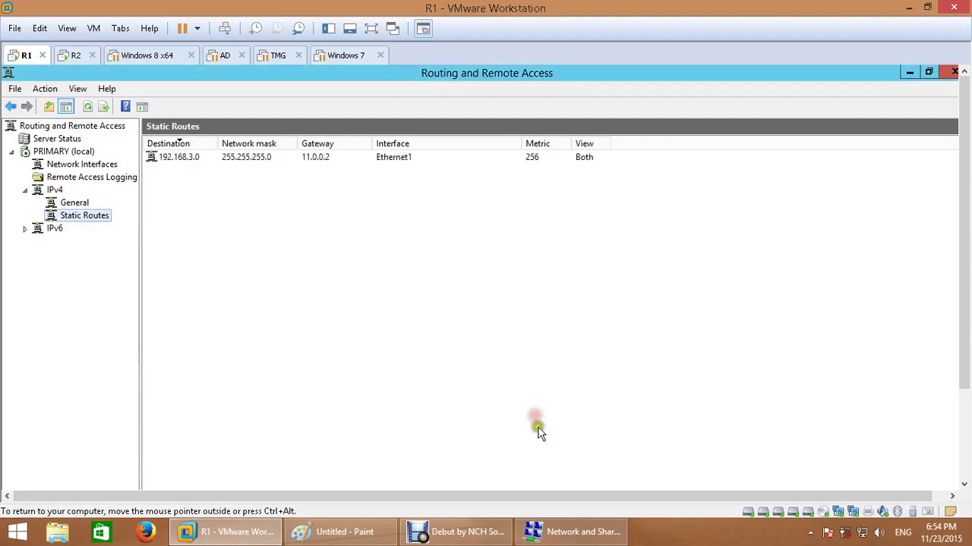
Show R1's IP routing table enlarged and highlight the static 192.168.3.0 route via 11.0.0.2.
right_click(102, 216)
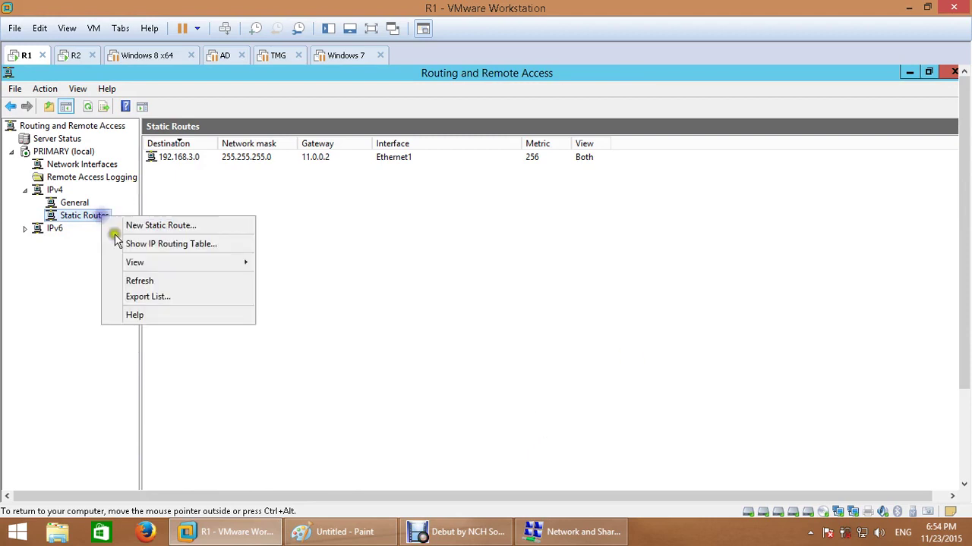
left_click(145, 244)
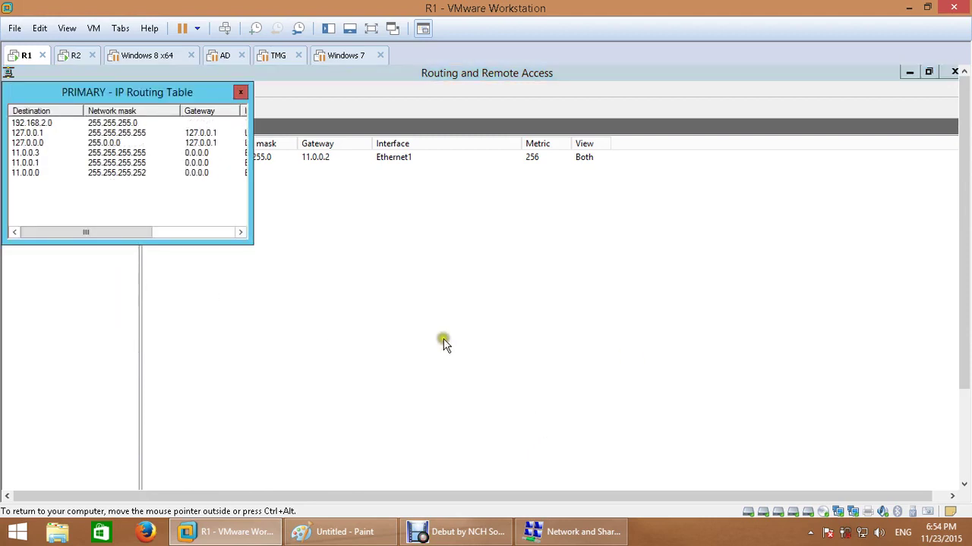
left_click_drag(182, 98, 408, 161)
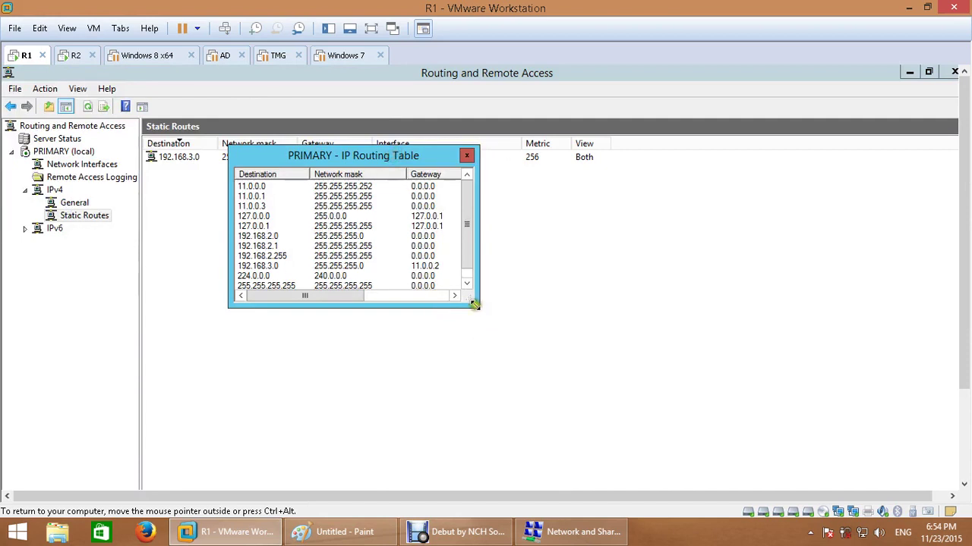
left_click_drag(474, 305, 653, 452)
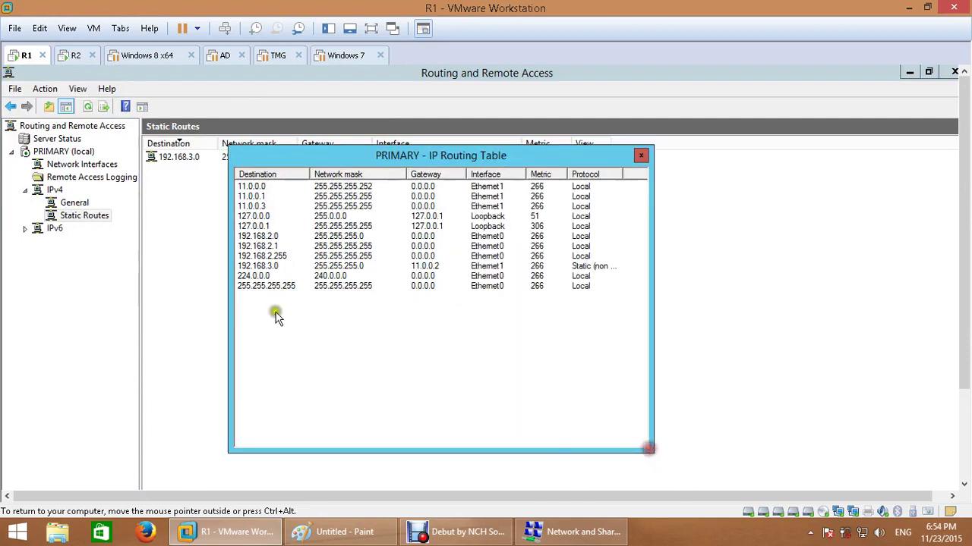
left_click(278, 265)
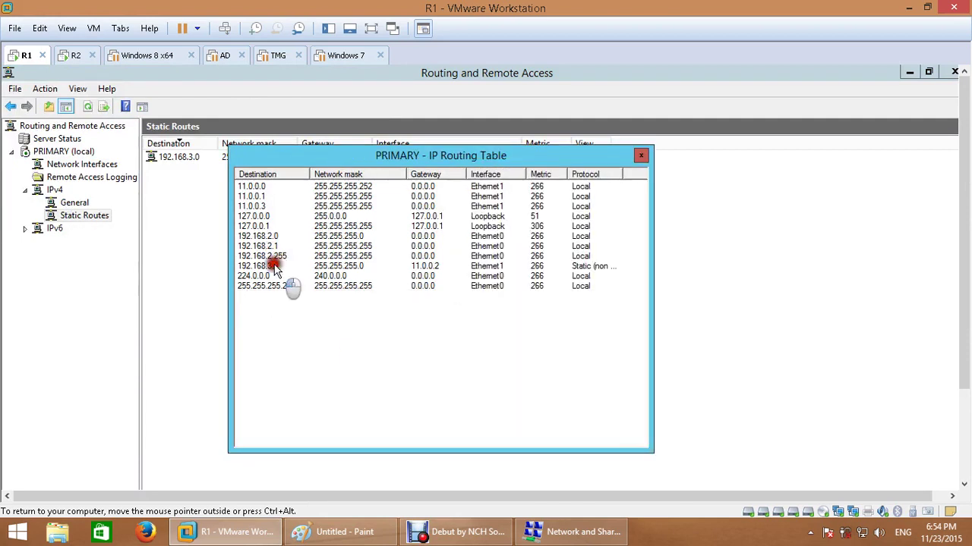
left_click(444, 268)
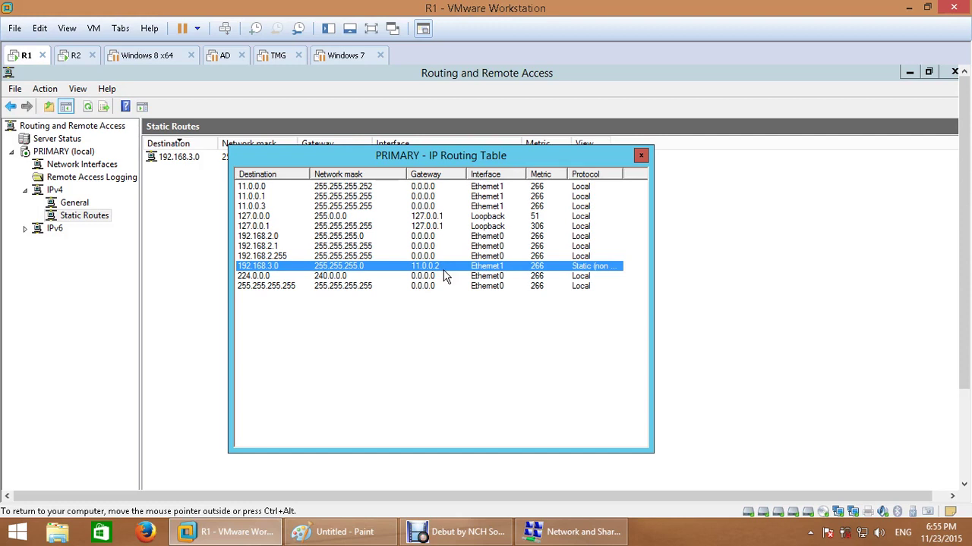
Leave the virtual machine's full-screen view and bring the Paint routing diagram to the front.
key("ctrl+alt+Return")
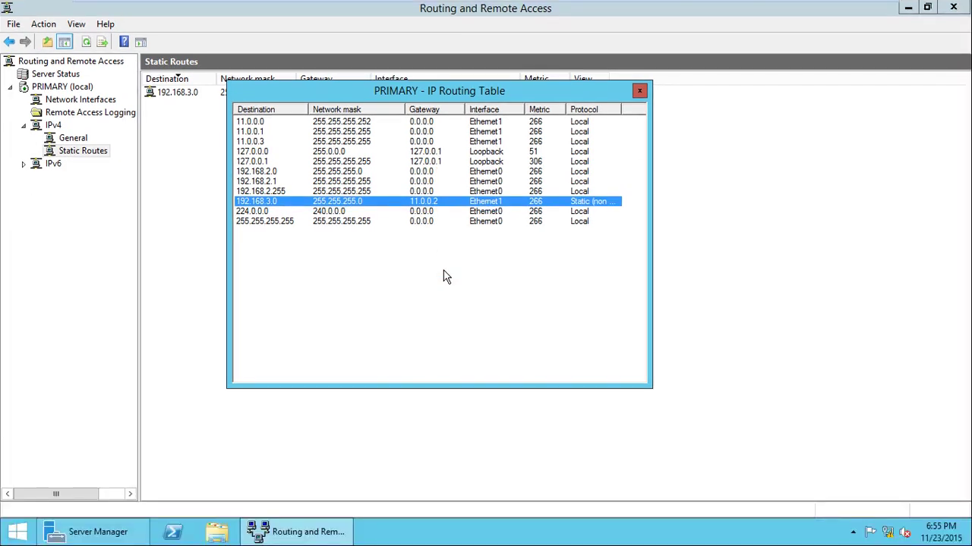
left_click(444, 272)
mouse_move(773, 6)
left_click(866, 10)
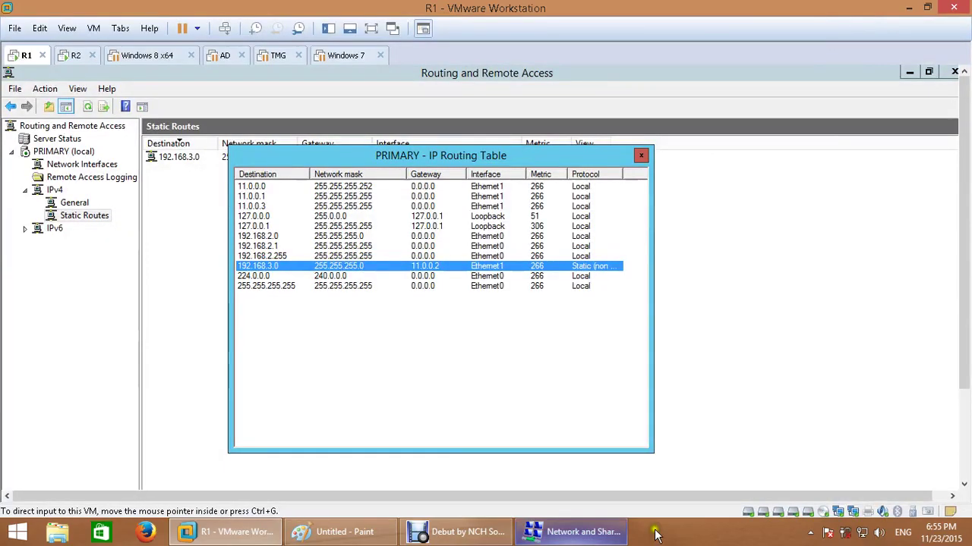
left_click(341, 531)
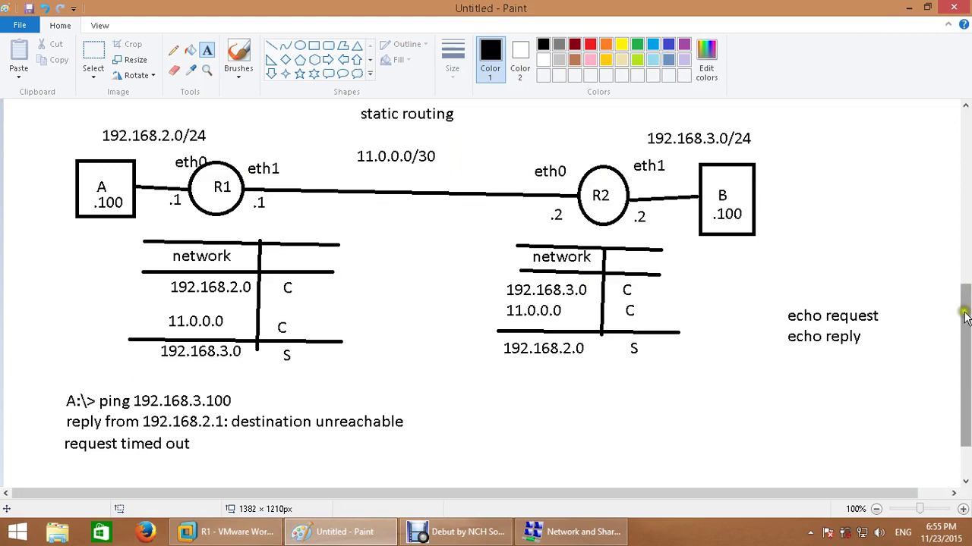
left_click(90, 62)
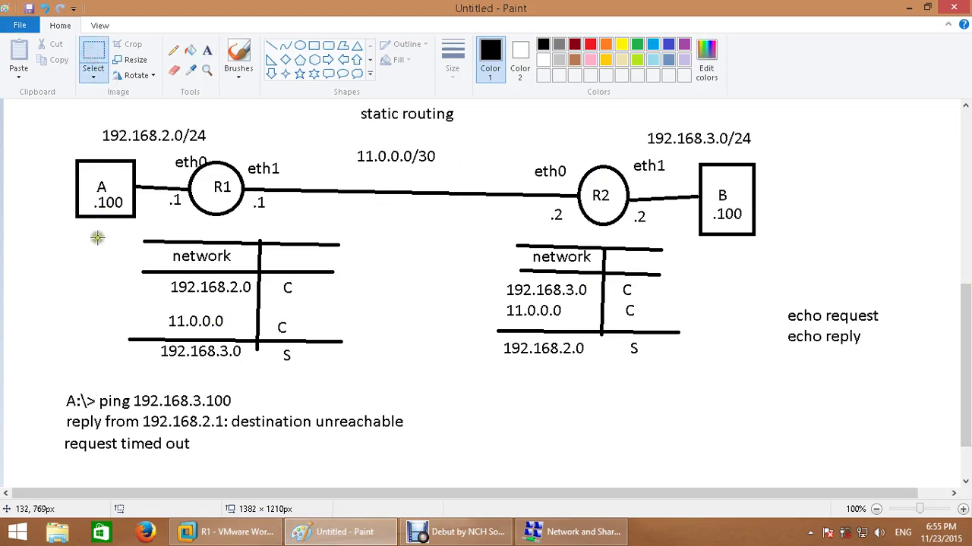
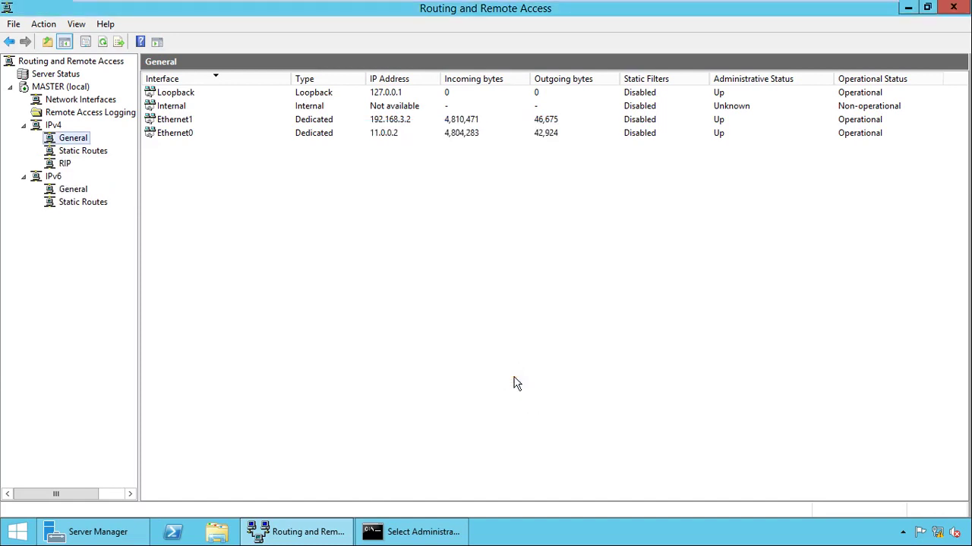
Add Ethernet0 as a new RIP interface under IPv4 > RIP.
left_click(64, 164)
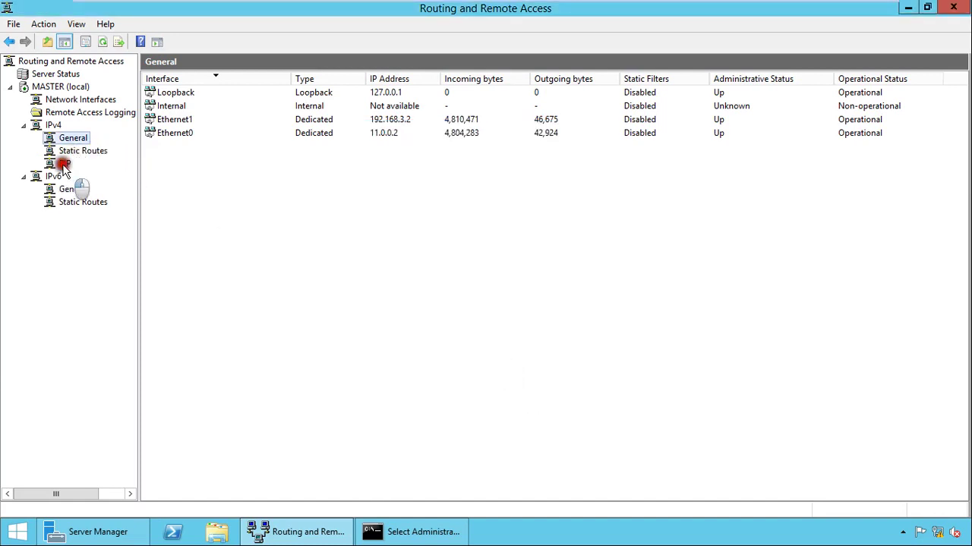
right_click(65, 167)
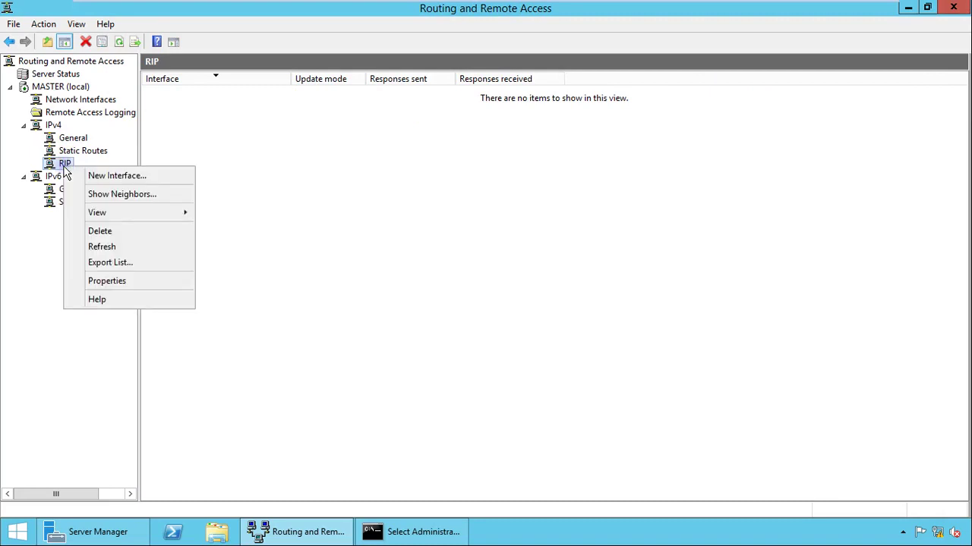
left_click(119, 177)
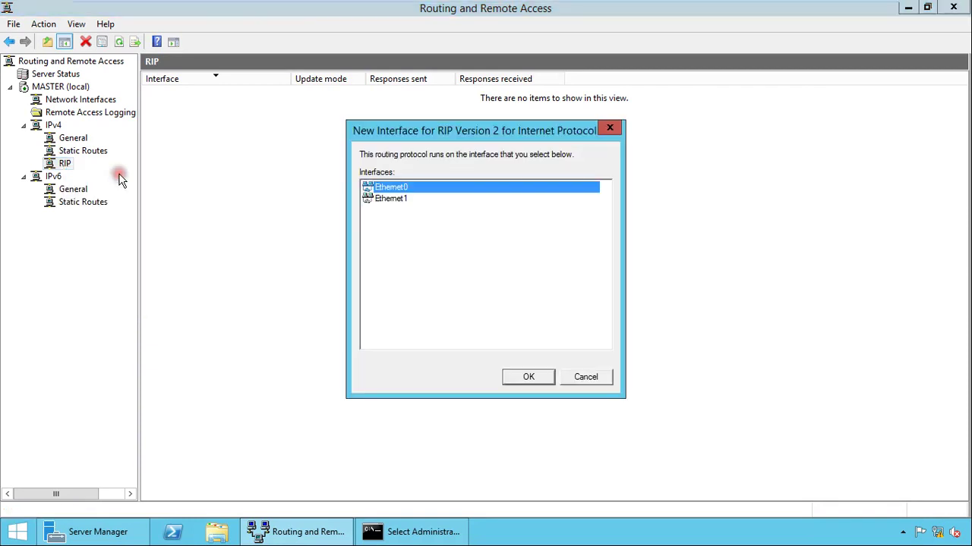
left_click(395, 198)
left_click(395, 190)
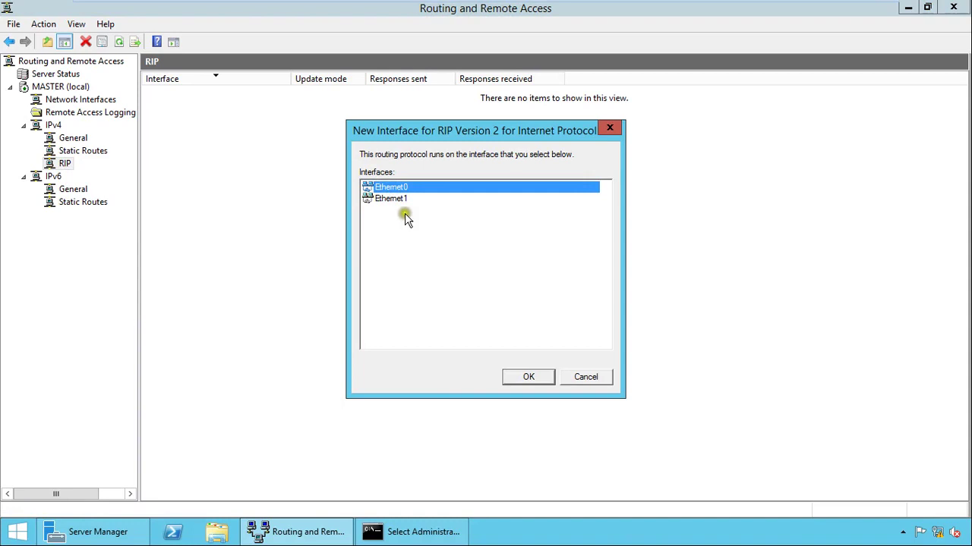
left_click(398, 199)
left_click(397, 189)
left_click(529, 377)
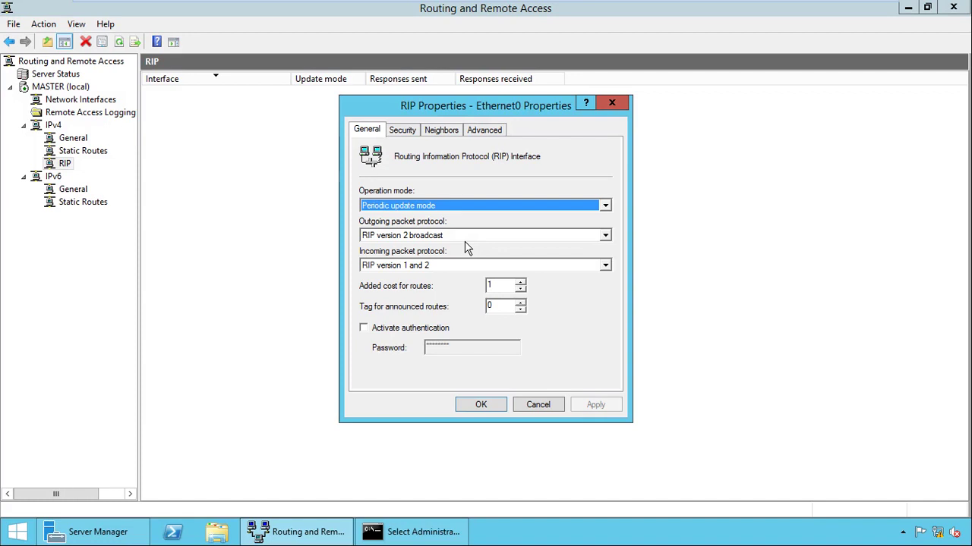
Set Ethernet0 to send RIP version 2 multicast and accept RIP version 2 only.
left_click(458, 234)
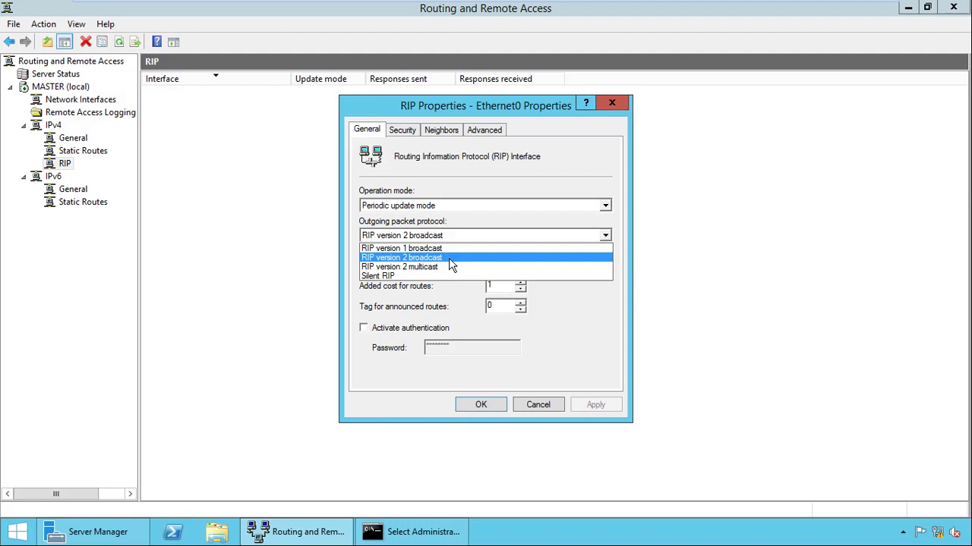
left_click(427, 266)
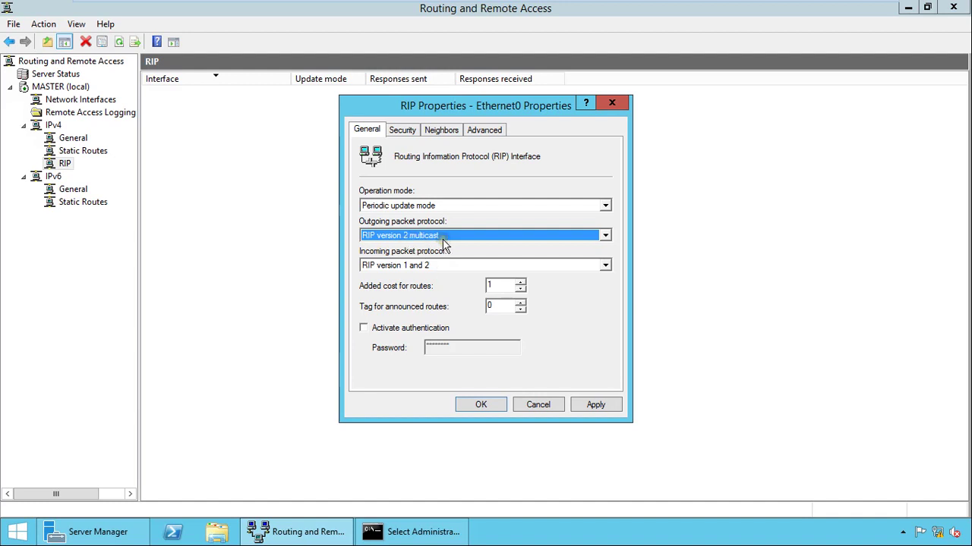
left_click(447, 265)
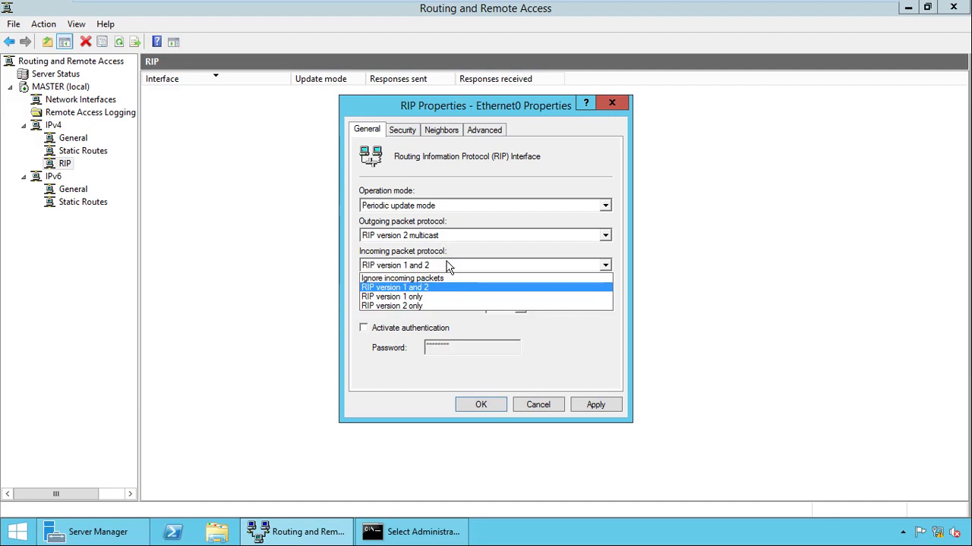
left_click(447, 264)
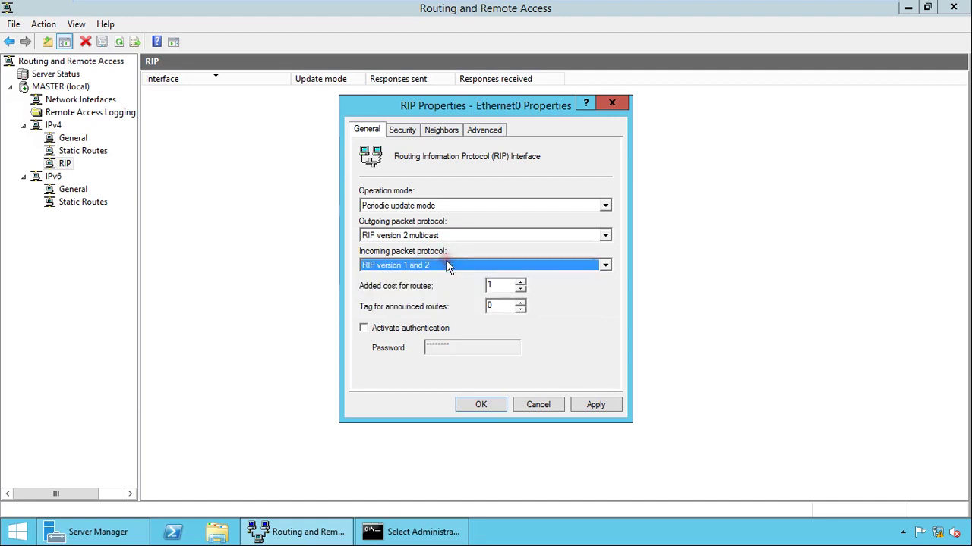
left_click(447, 265)
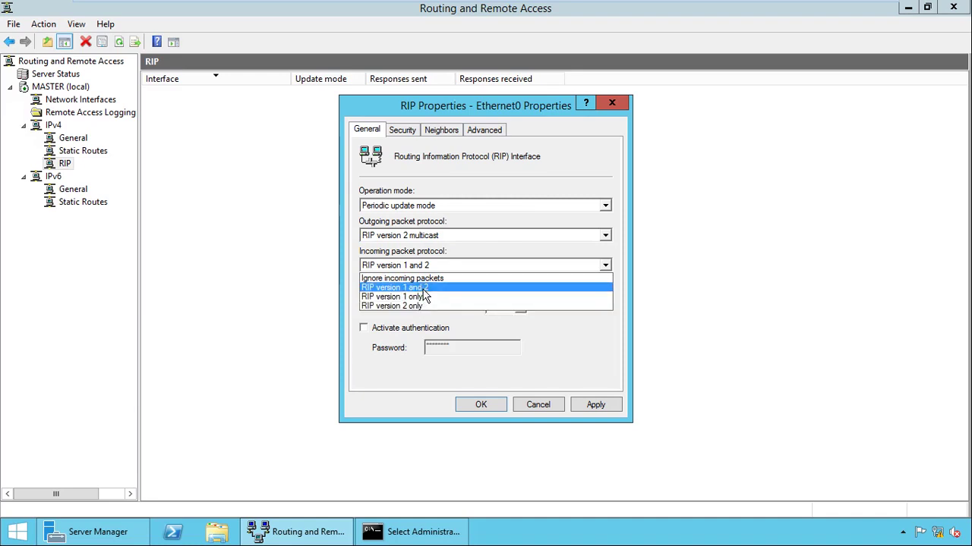
left_click(423, 290)
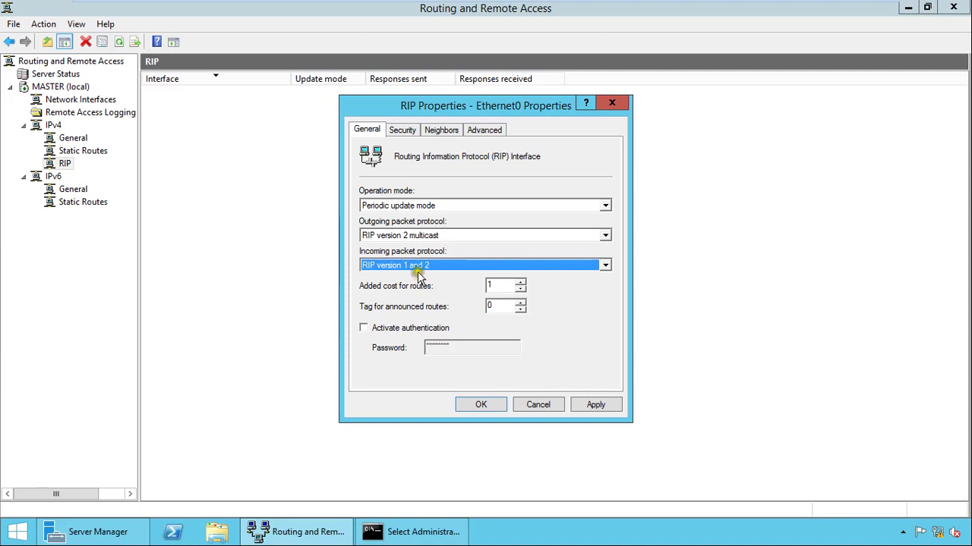
left_click(417, 265)
left_click(430, 306)
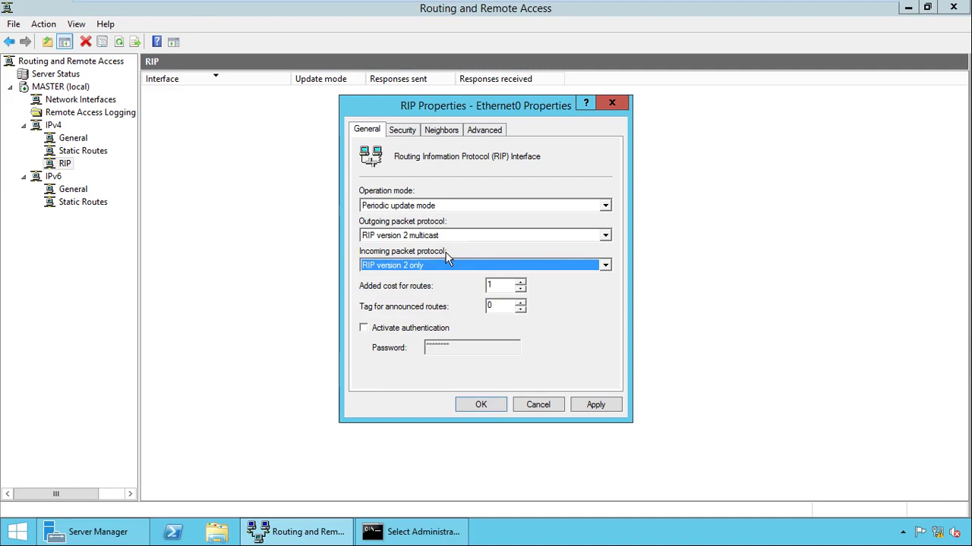
Leave authentication off, keep outgoing at RIP version 2 multicast, and apply the settings.
left_click(363, 328)
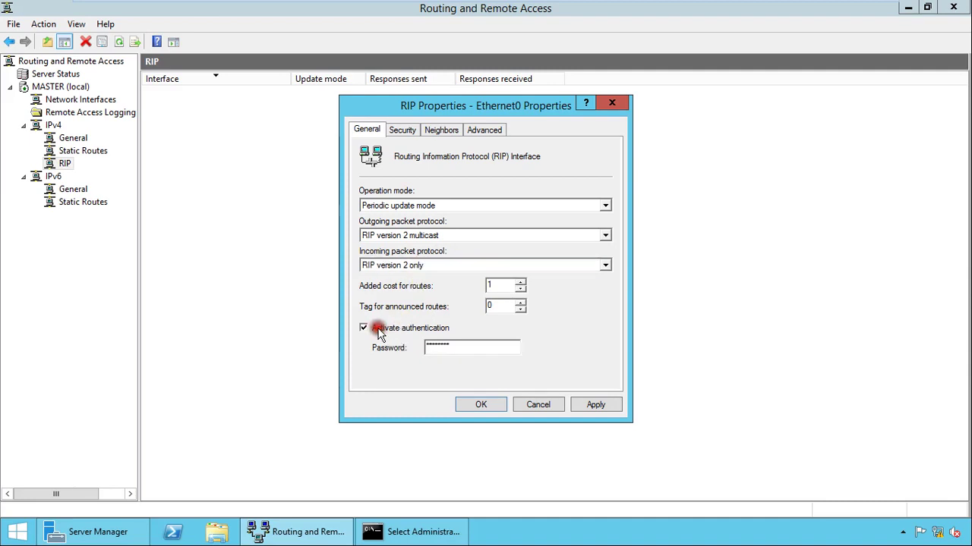
left_click_drag(459, 348, 398, 350)
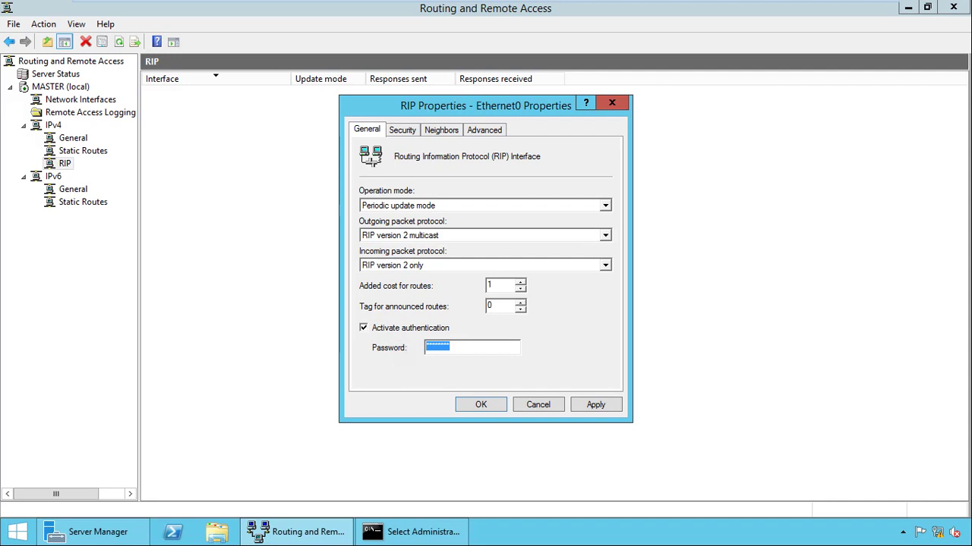
left_click(389, 328)
left_click(428, 240)
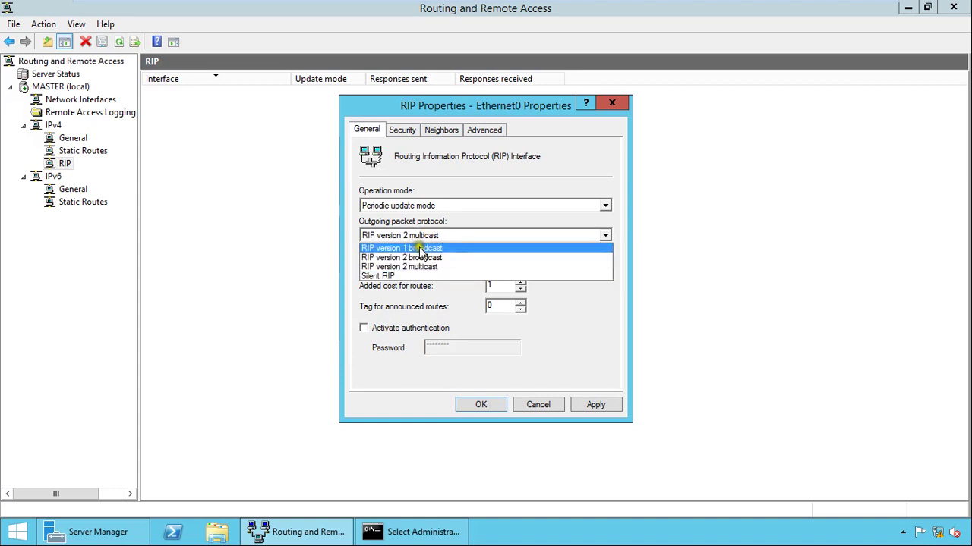
left_click(422, 248)
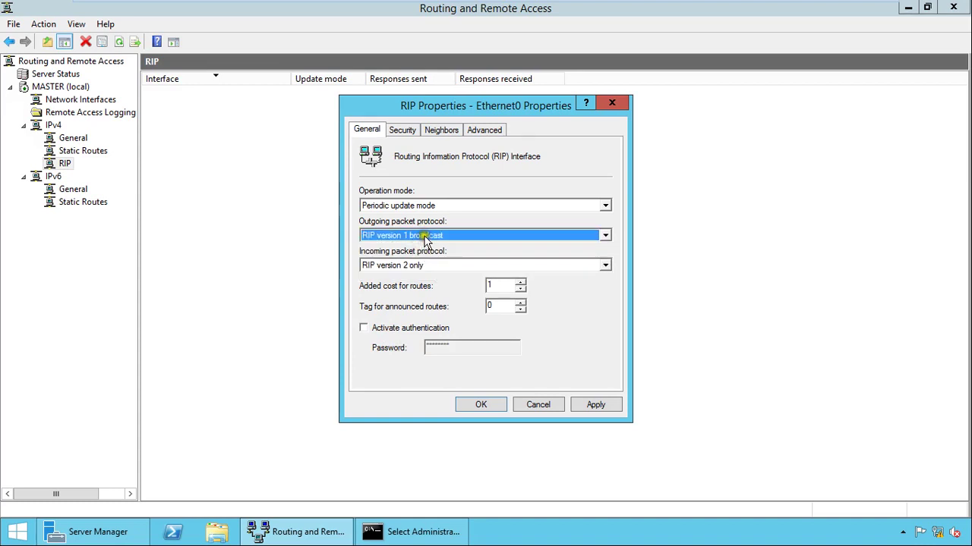
left_click(426, 240)
left_click(425, 266)
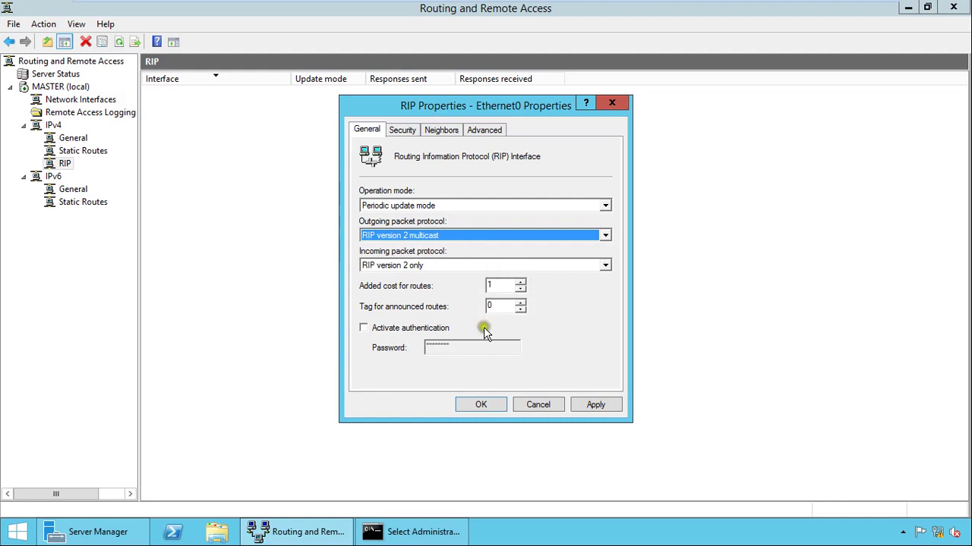
left_click(598, 405)
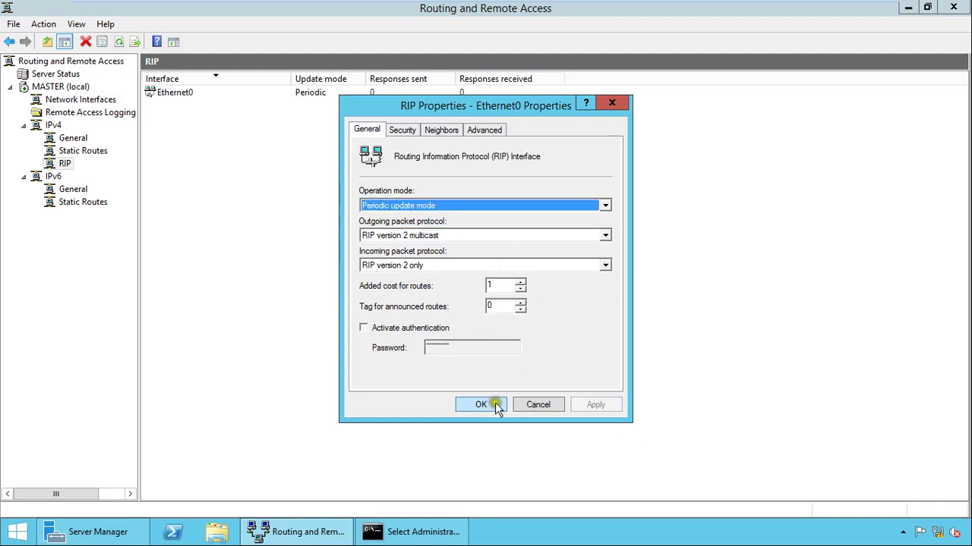
left_click(481, 405)
Add Ethernet1 as a RIP interface accepting RIP version 2 only.
right_click(67, 165)
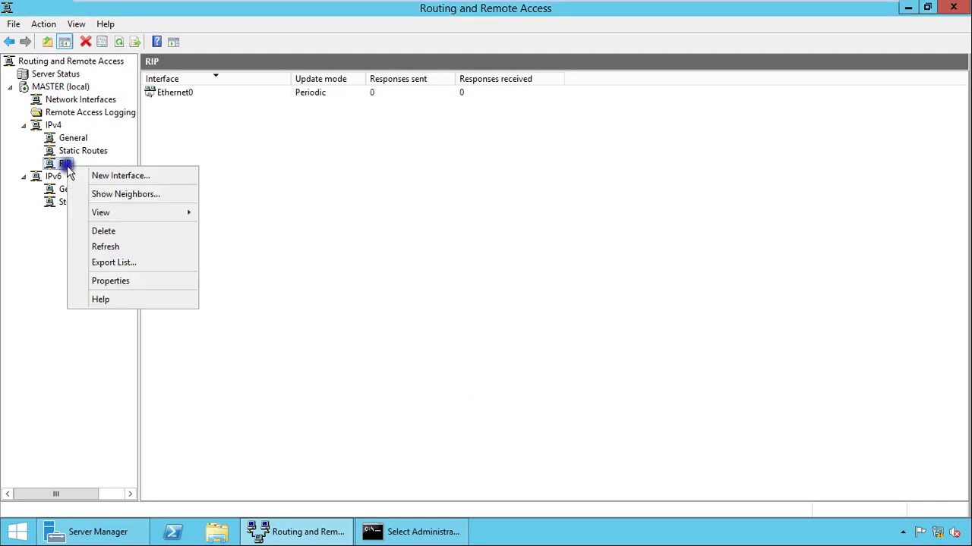
left_click(90, 176)
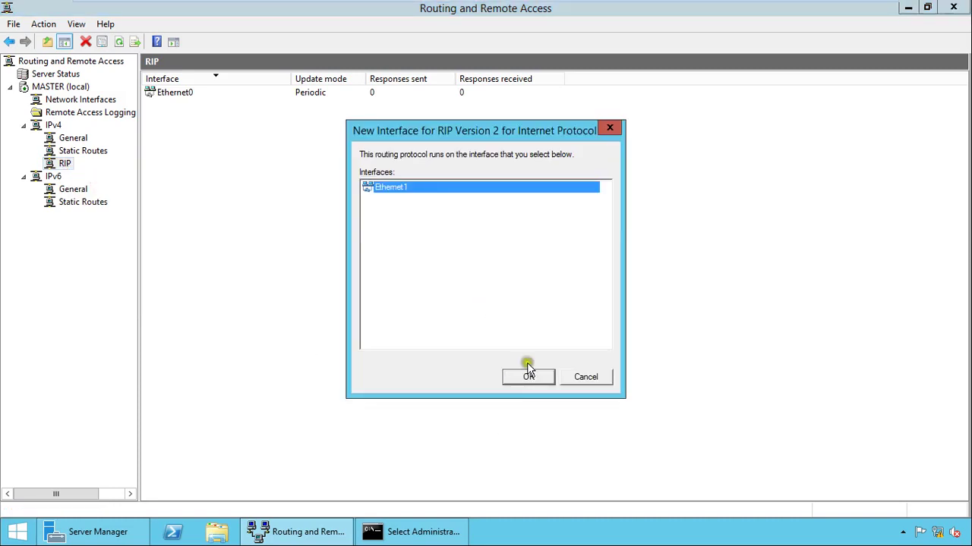
left_click(533, 378)
left_click(406, 265)
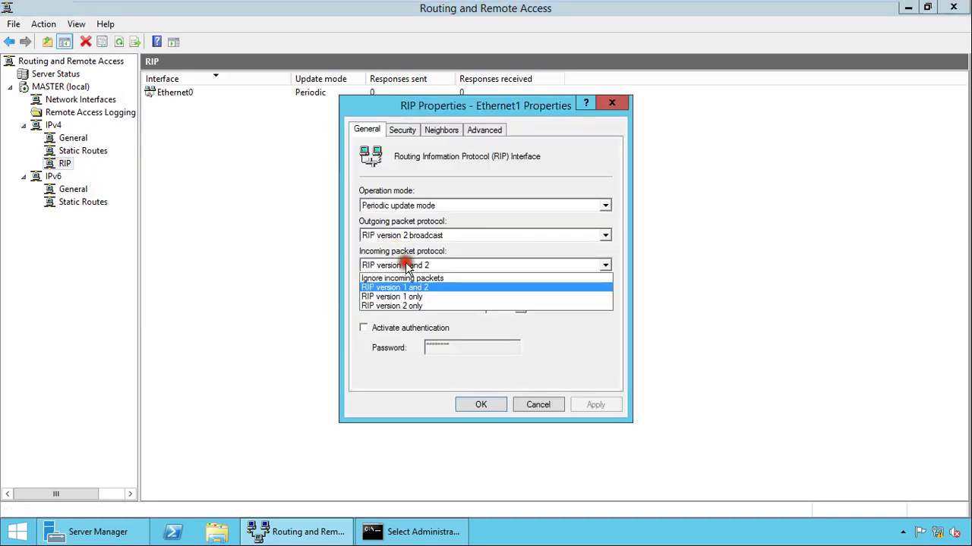
left_click(418, 306)
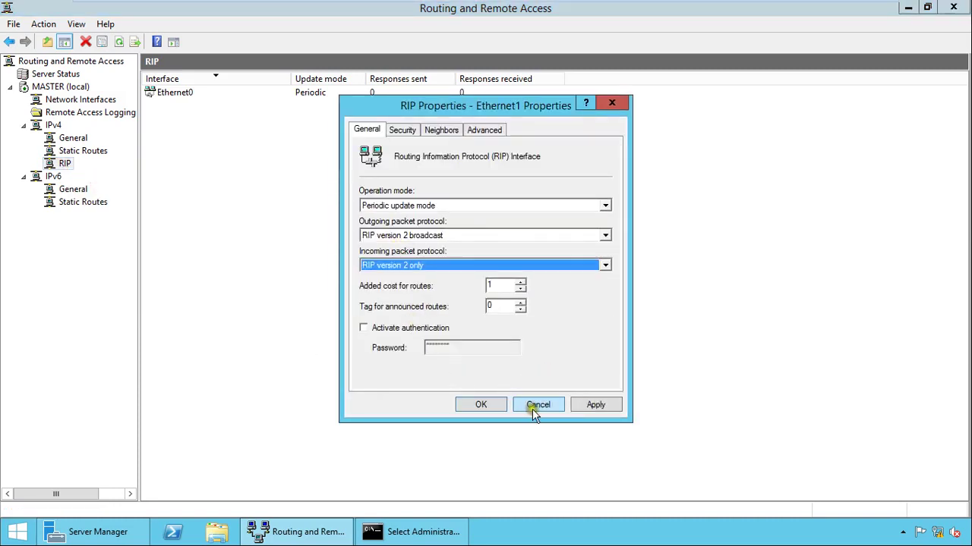
Review Ethernet1's Security, Neighbors and Advanced RIP tabs, then save.
left_click(415, 132)
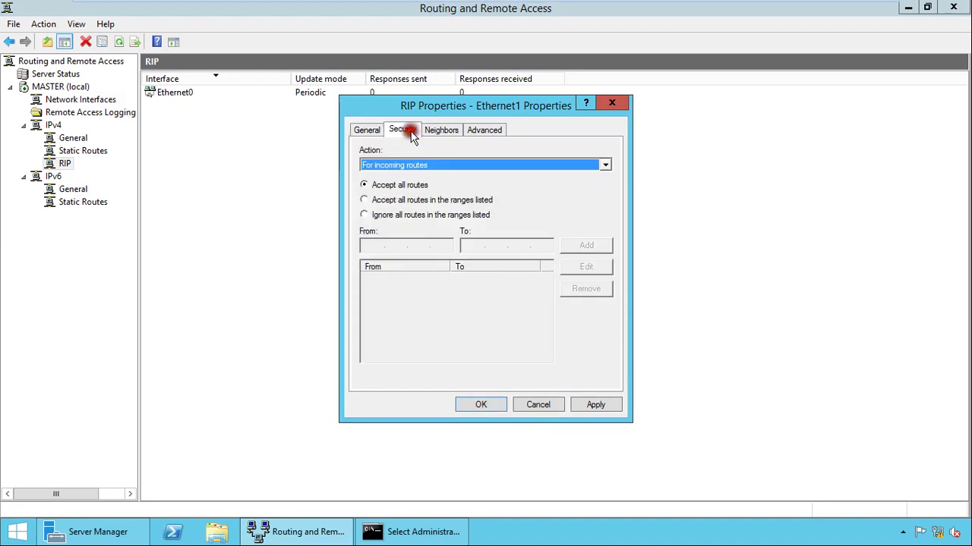
left_click(428, 132)
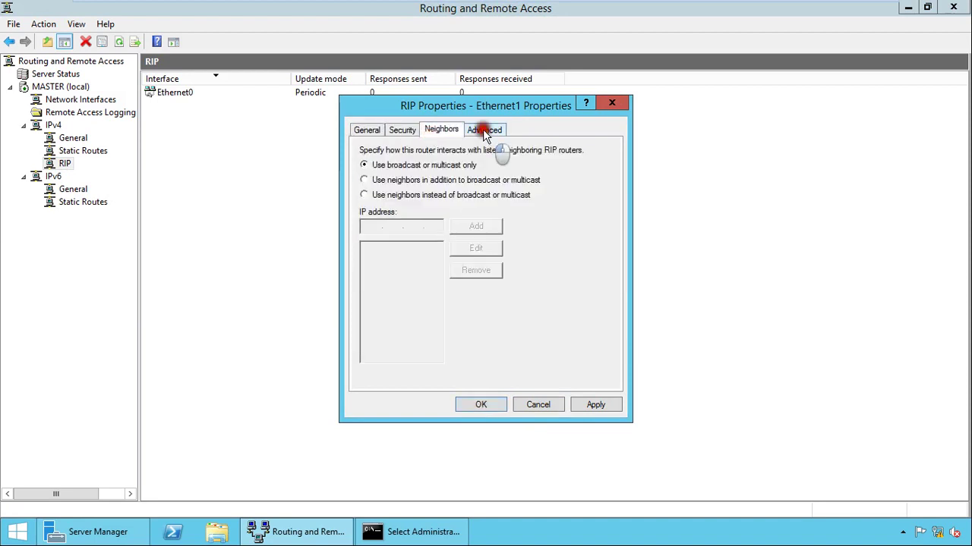
left_click(482, 130)
left_click(362, 131)
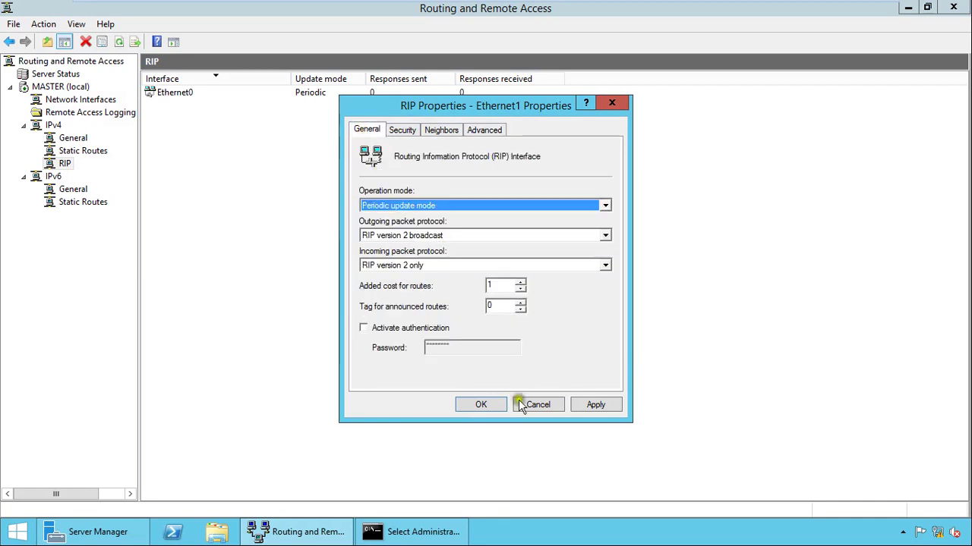
left_click(495, 404)
mouse_move(509, 7)
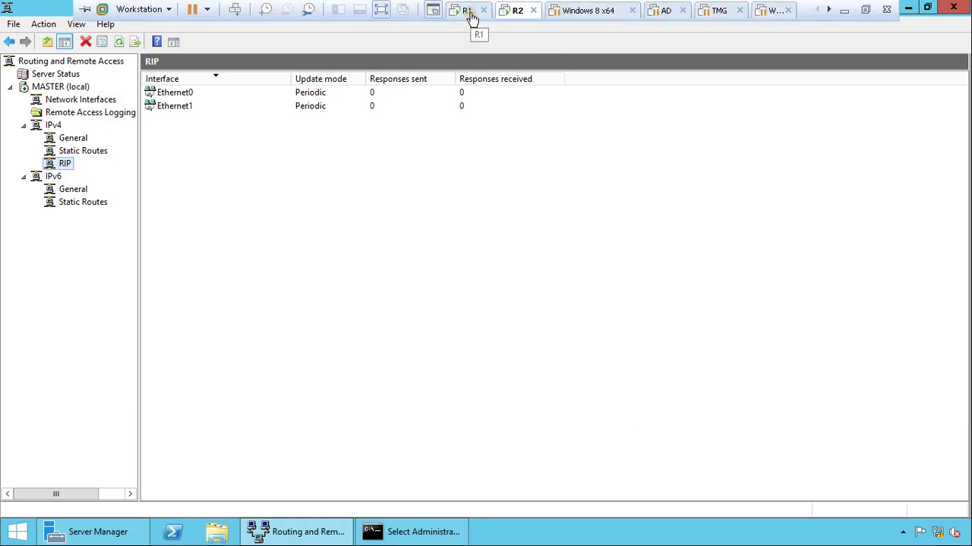
On R1, add the RIP Version 2 routing protocol under IPv4.
left_click(467, 10)
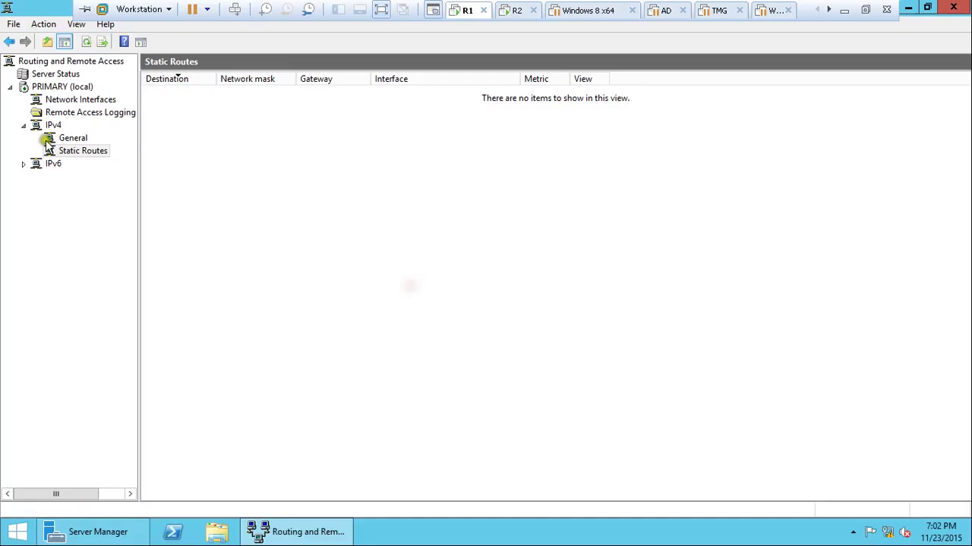
left_click(53, 126)
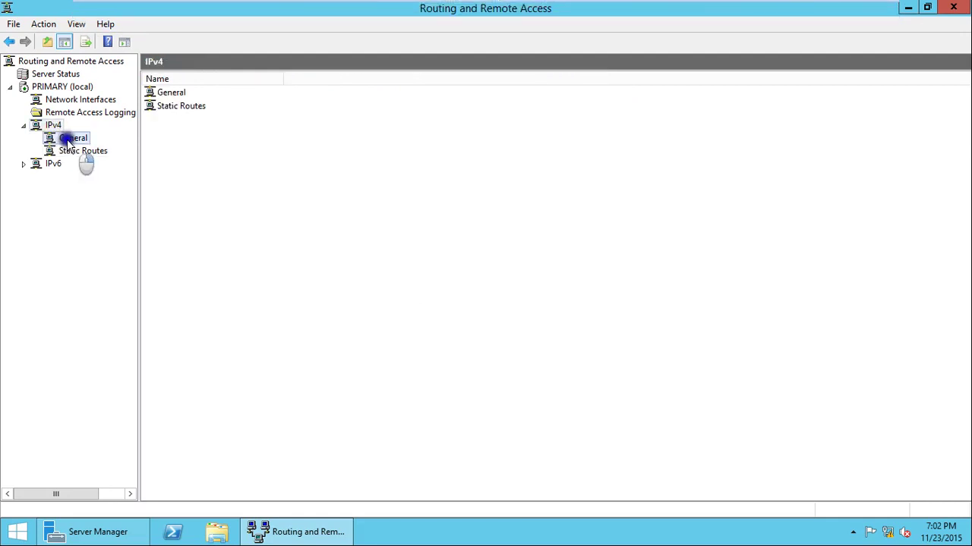
right_click(68, 141)
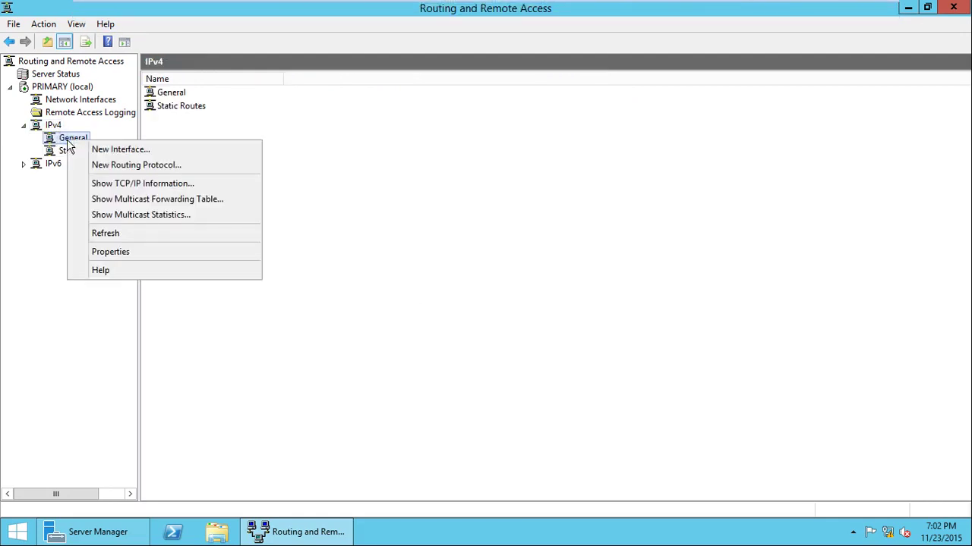
left_click(151, 168)
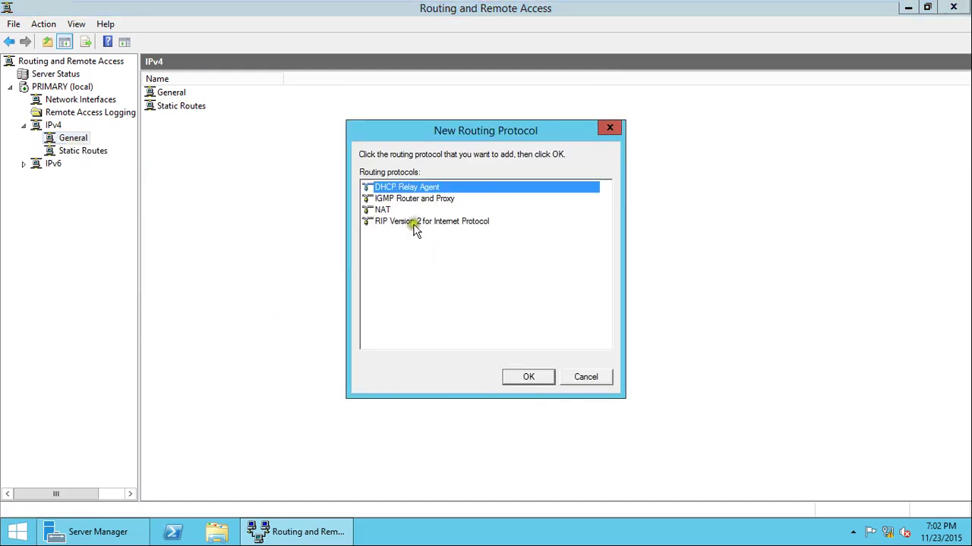
left_click(414, 221)
left_click(520, 377)
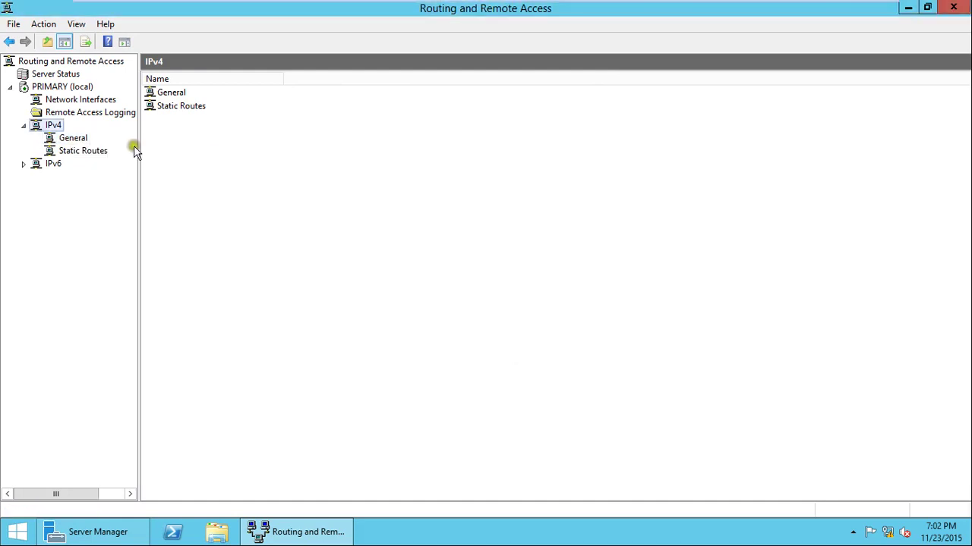
Add Ethernet0 to RIP with version 2 multicast out and version 2 only in.
left_click(54, 161)
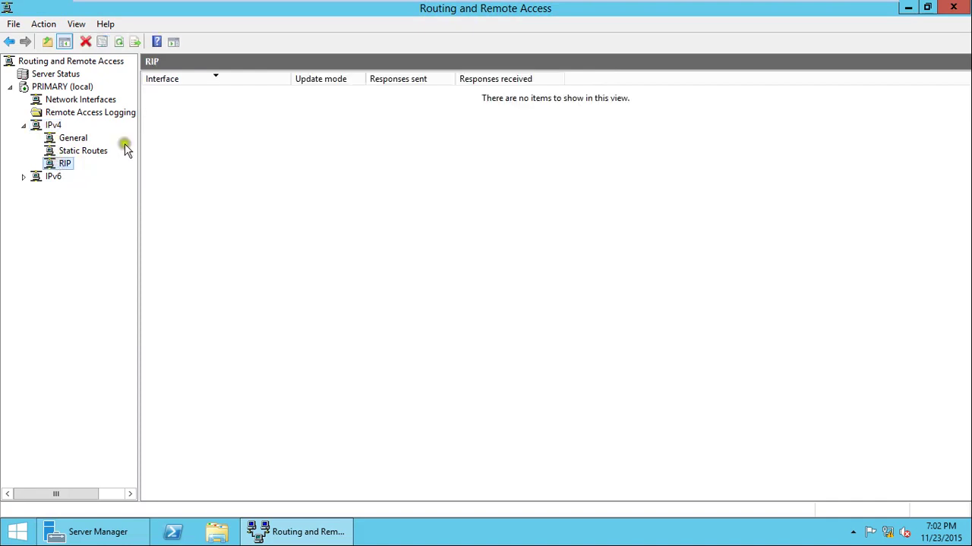
right_click(69, 164)
left_click(89, 173)
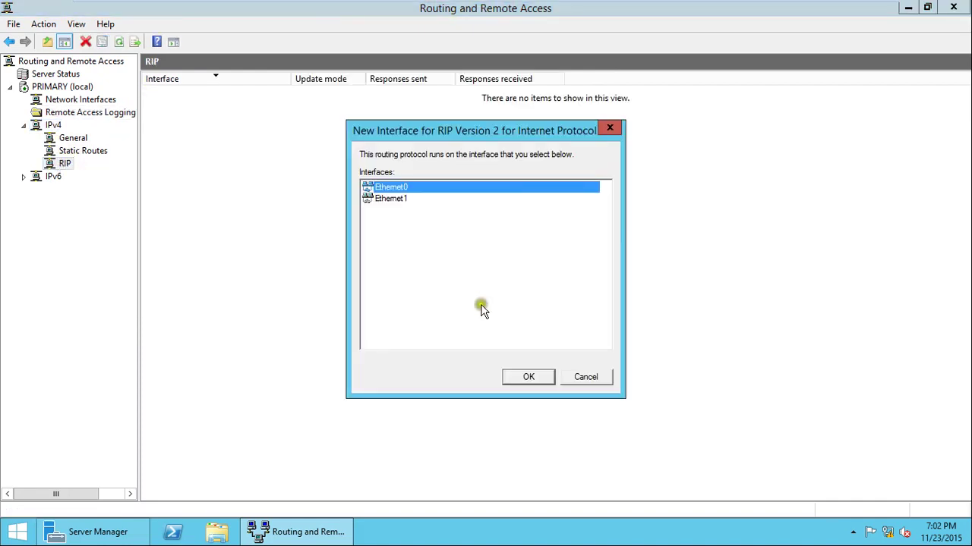
left_click(532, 379)
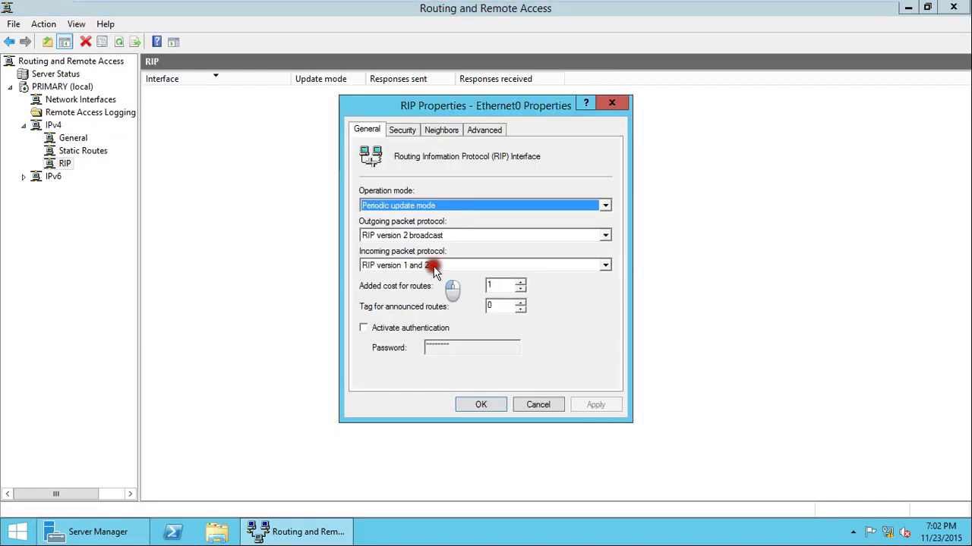
left_click(434, 267)
left_click(423, 307)
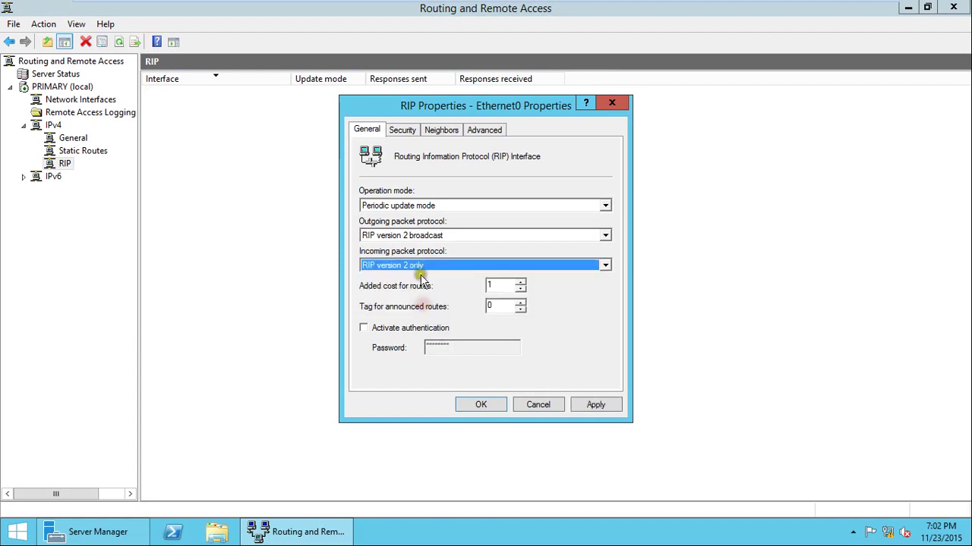
left_click(422, 241)
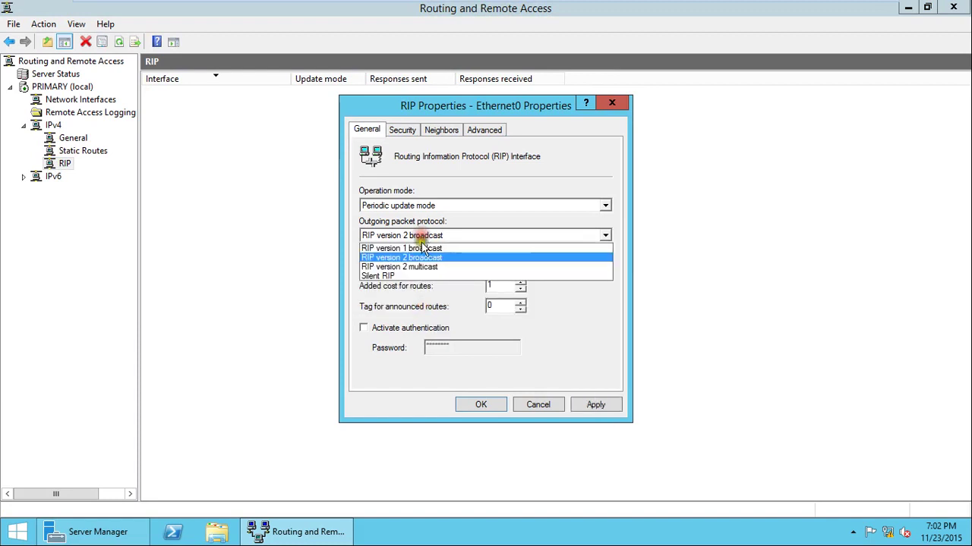
left_click(429, 269)
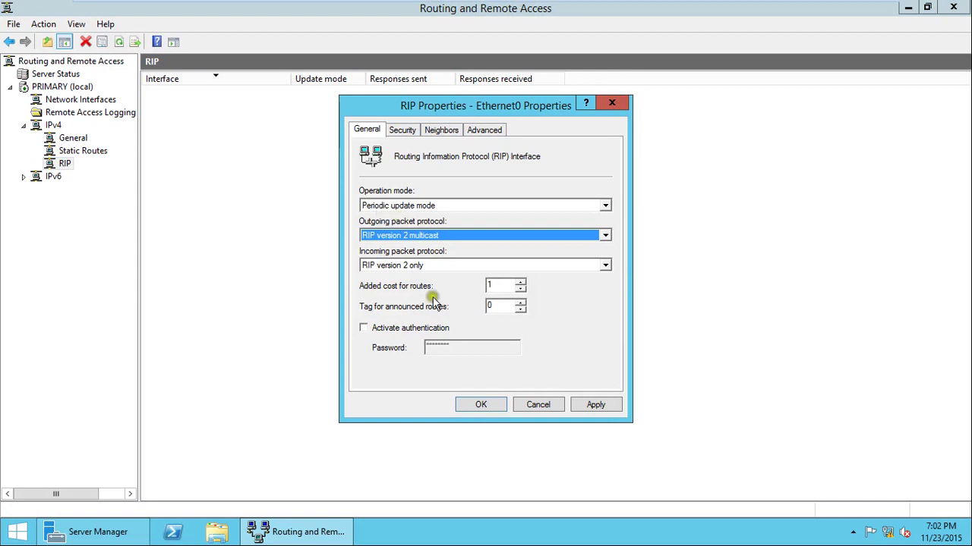
left_click(595, 408)
left_click(481, 403)
Add Ethernet1 to RIP with version 2 multicast out and version 2 only in.
right_click(65, 163)
left_click(100, 175)
left_click(522, 377)
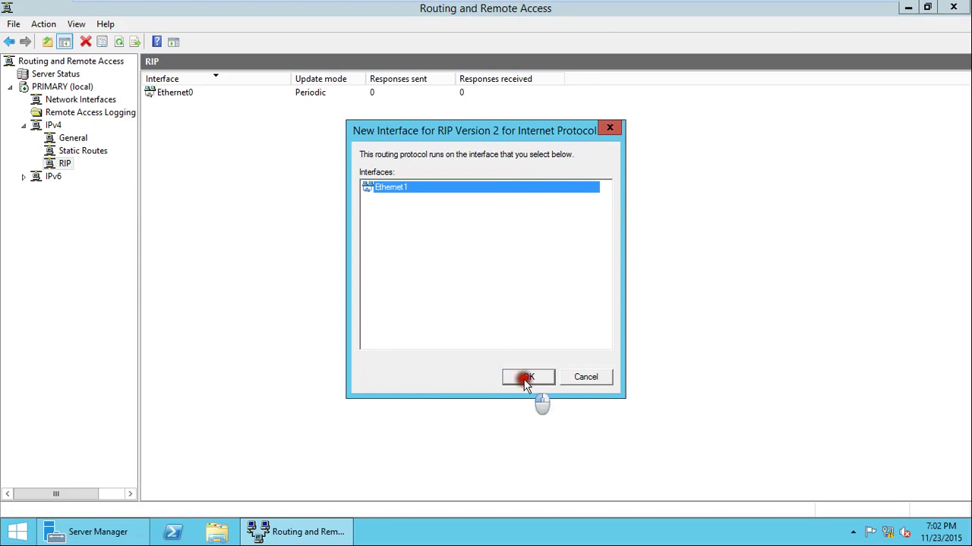
left_click(423, 236)
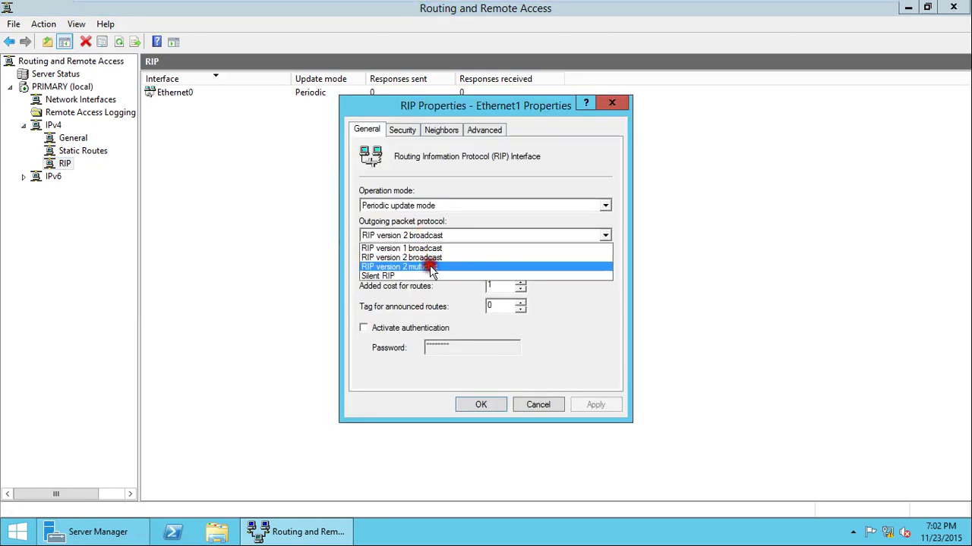
left_click(425, 270)
left_click(423, 266)
left_click(430, 307)
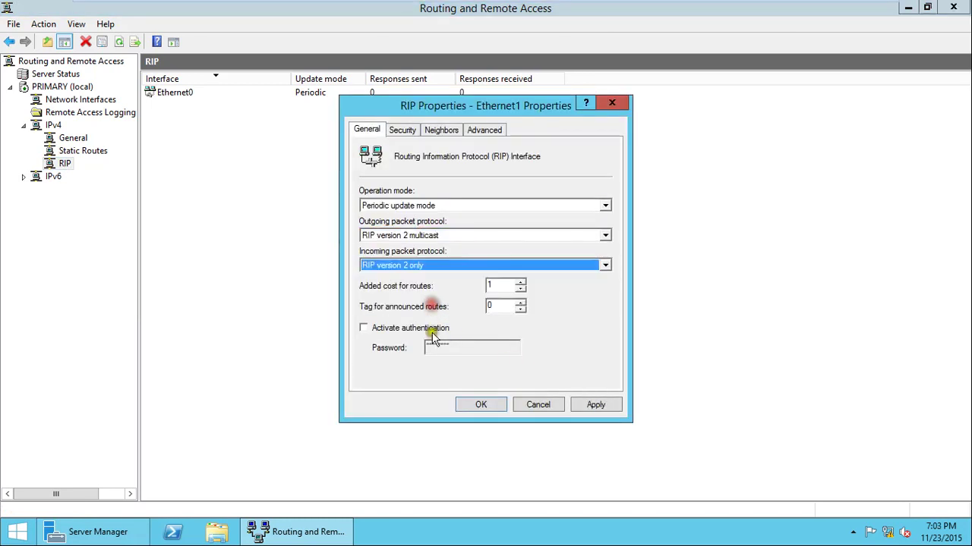
left_click(486, 411)
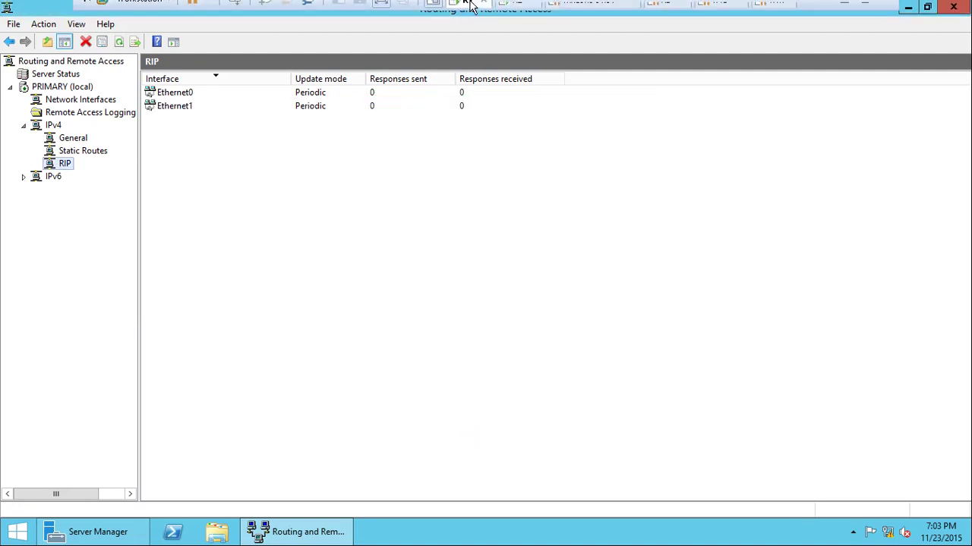
On R2, change Ethernet1's RIP outgoing protocol to version 2 multicast and apply.
left_click(511, 14)
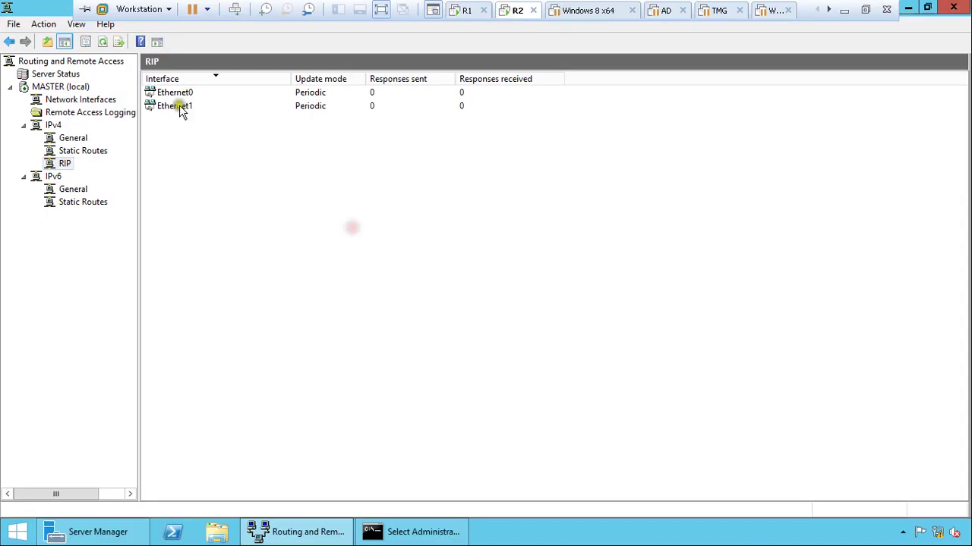
double_click(181, 107)
left_click(435, 237)
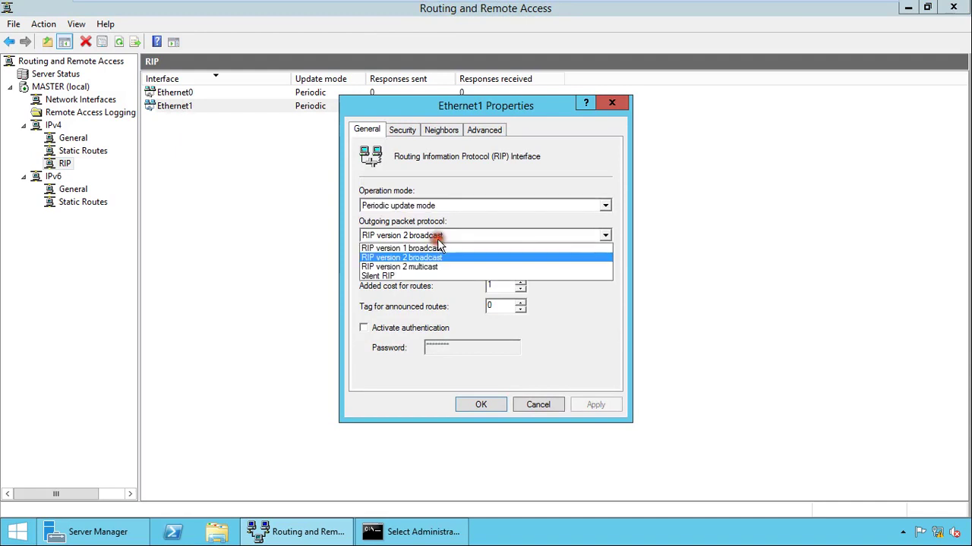
left_click(435, 267)
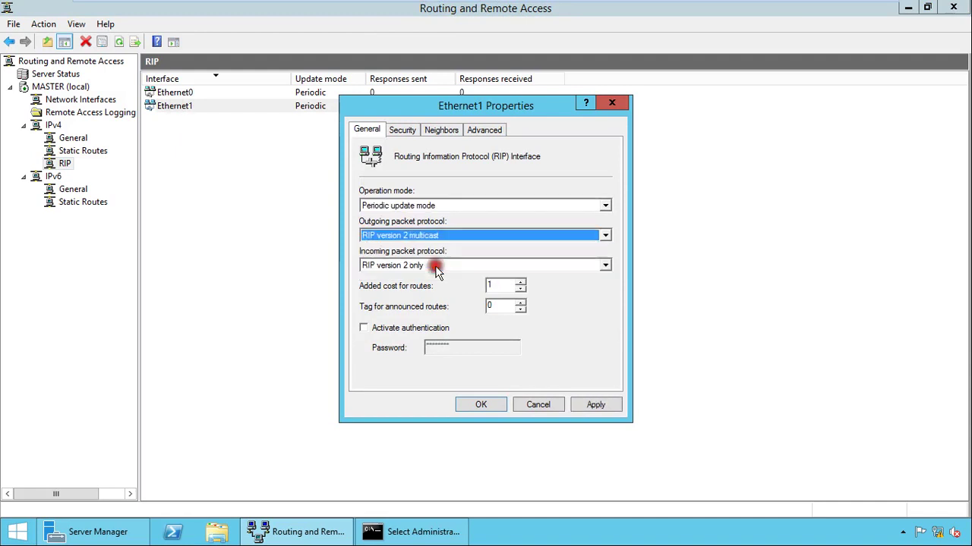
left_click(607, 406)
left_click(499, 406)
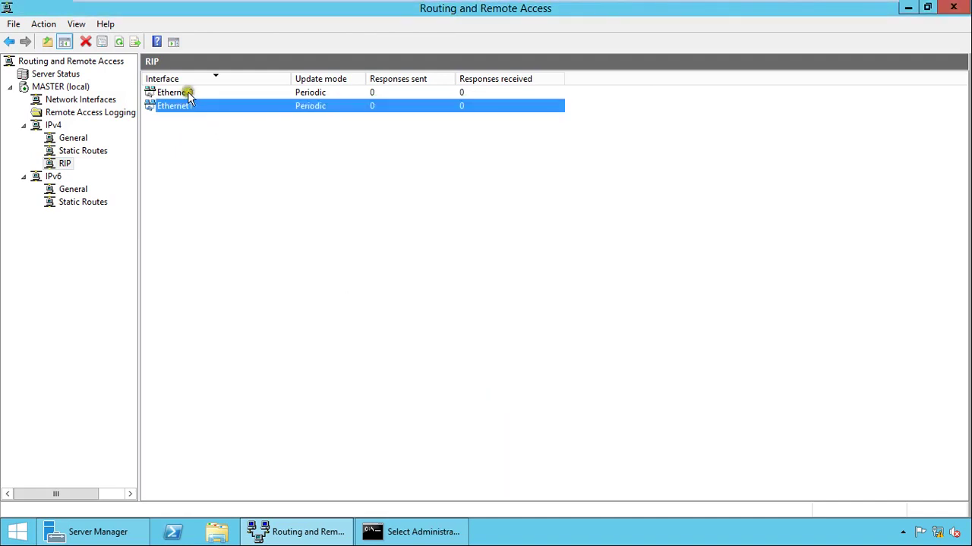
double_click(190, 94)
left_click(492, 406)
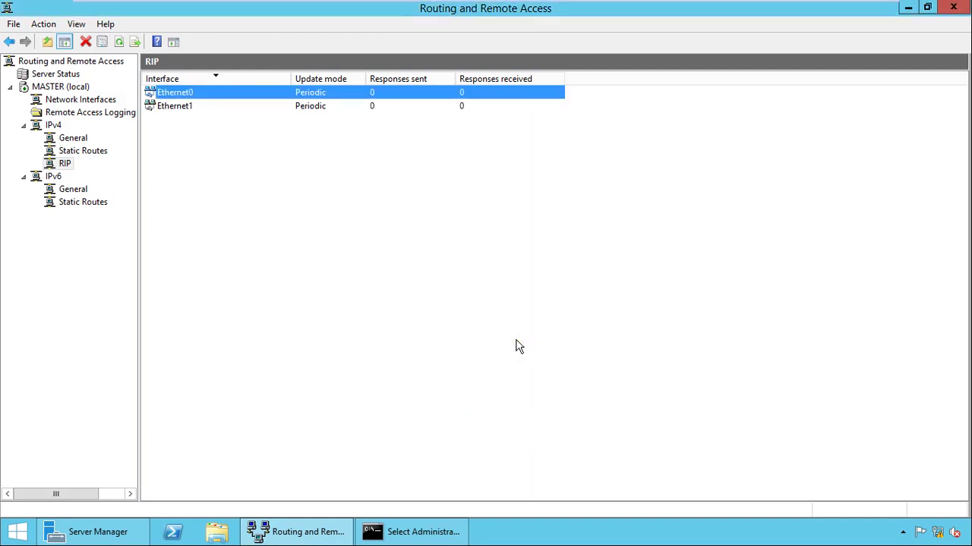
right_click(59, 164)
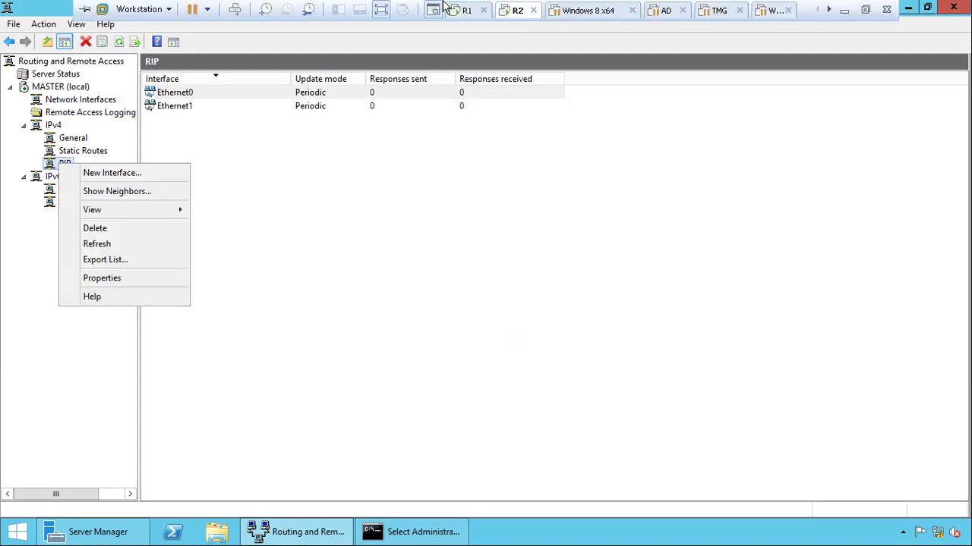
left_click(130, 191)
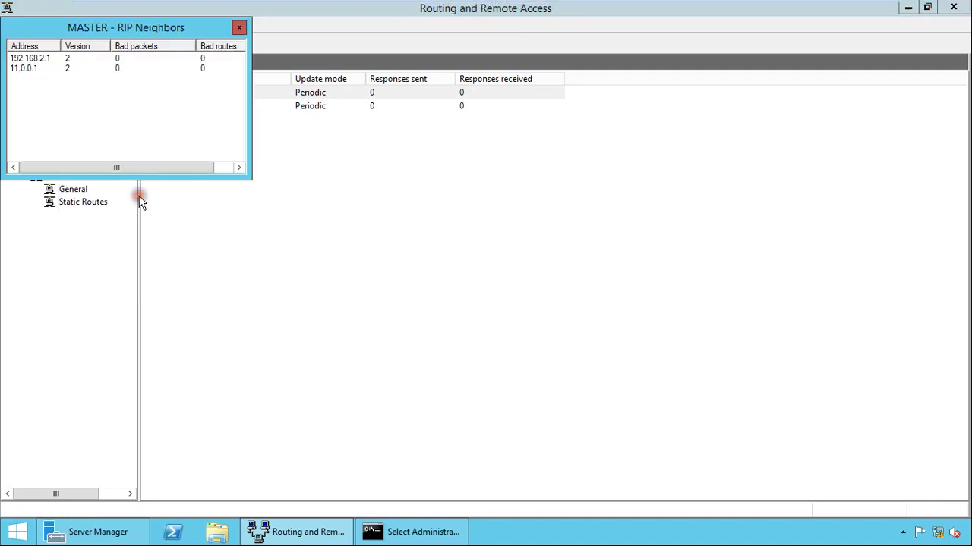
left_click_drag(130, 28, 427, 150)
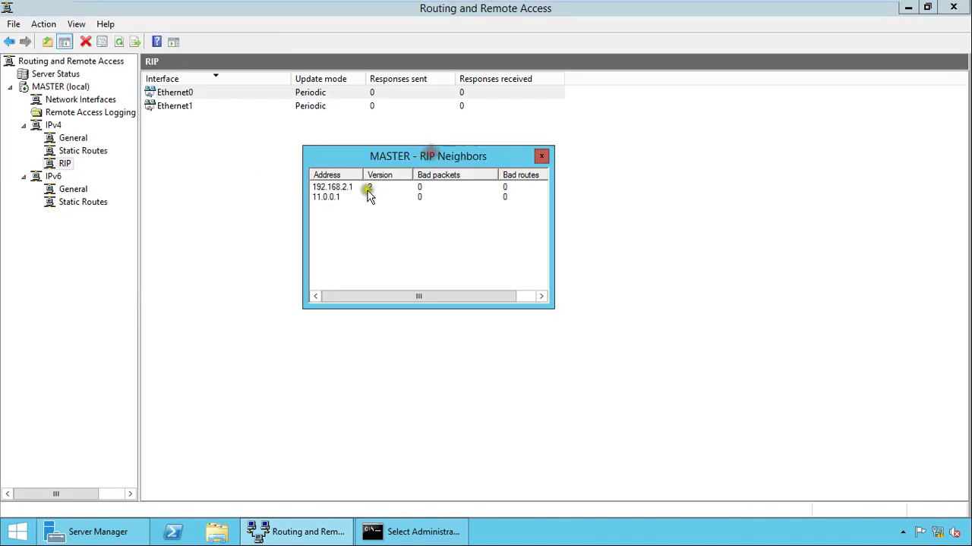
left_click(337, 188)
left_click_drag(554, 307, 708, 426)
left_click(329, 197)
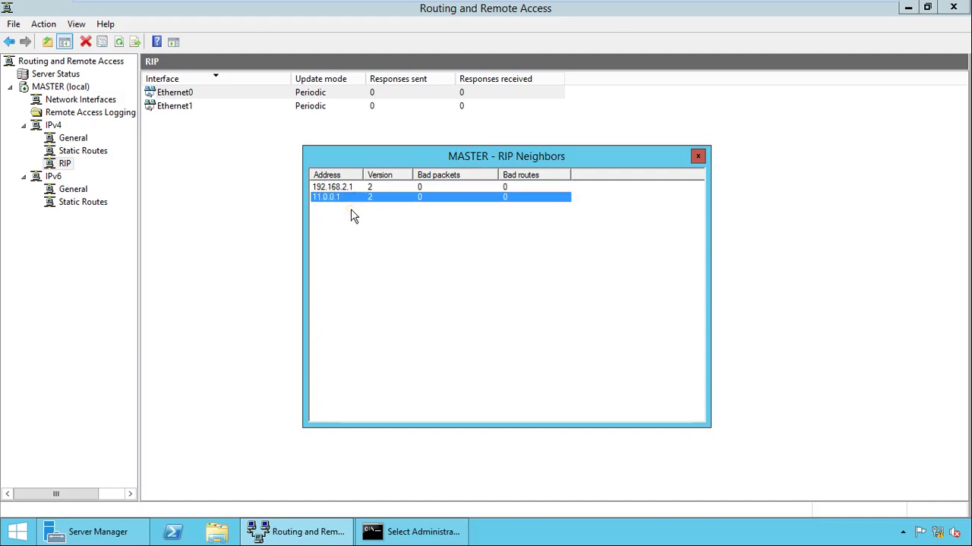
left_click(697, 156)
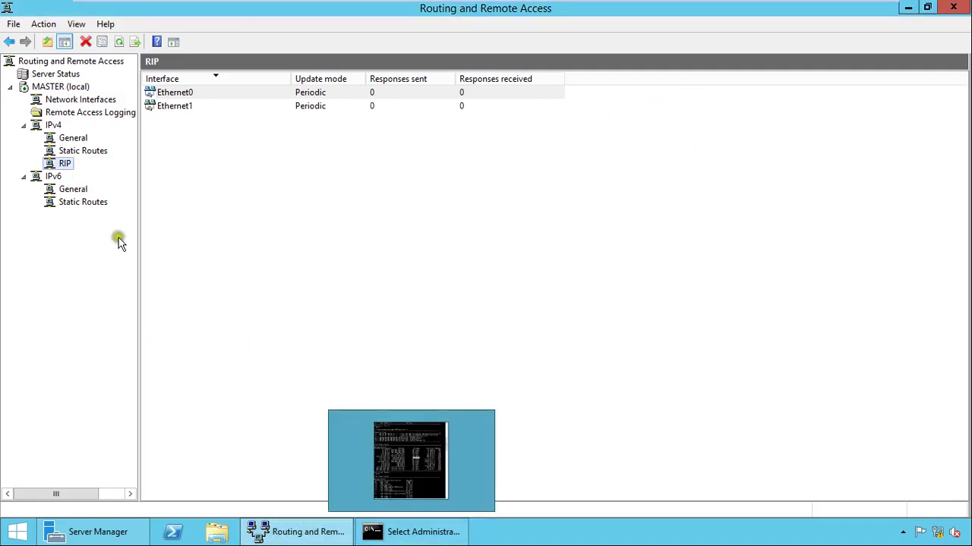
Clear the console with cls and print a fresh routing table.
left_click(379, 536)
key("Return")
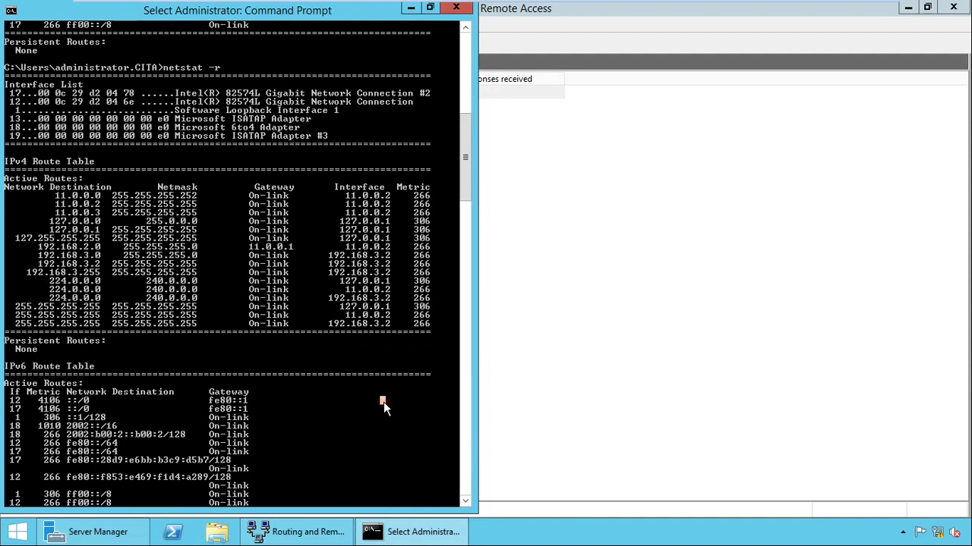
key("Return")
key("Return")
key("Return")
key("Return")
type("cls")
key("Return")
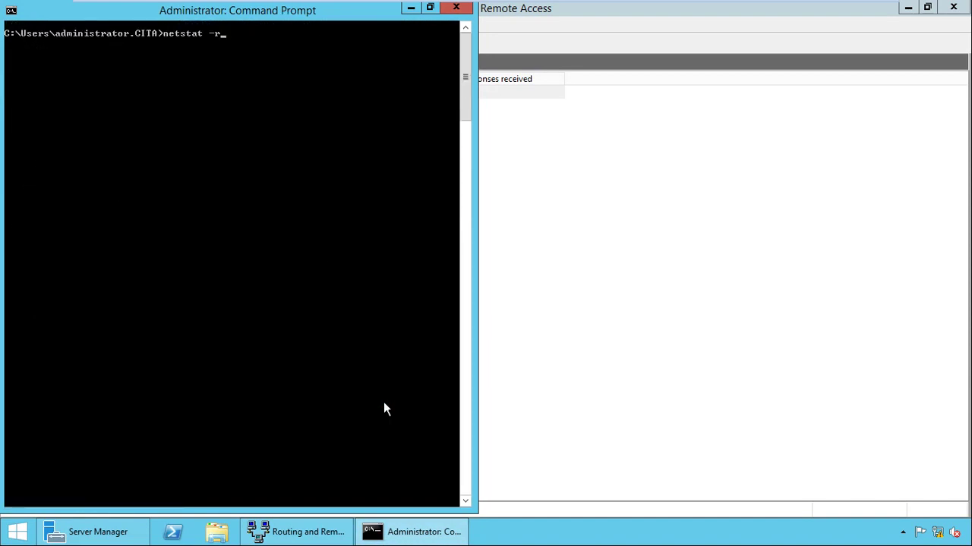
key("Return")
Mark the 192.168.2.0 route via 11.0.0.1 at metric 12, then exit full screen.
right_click(88, 224)
left_click(100, 230)
mouse_move(532, 7)
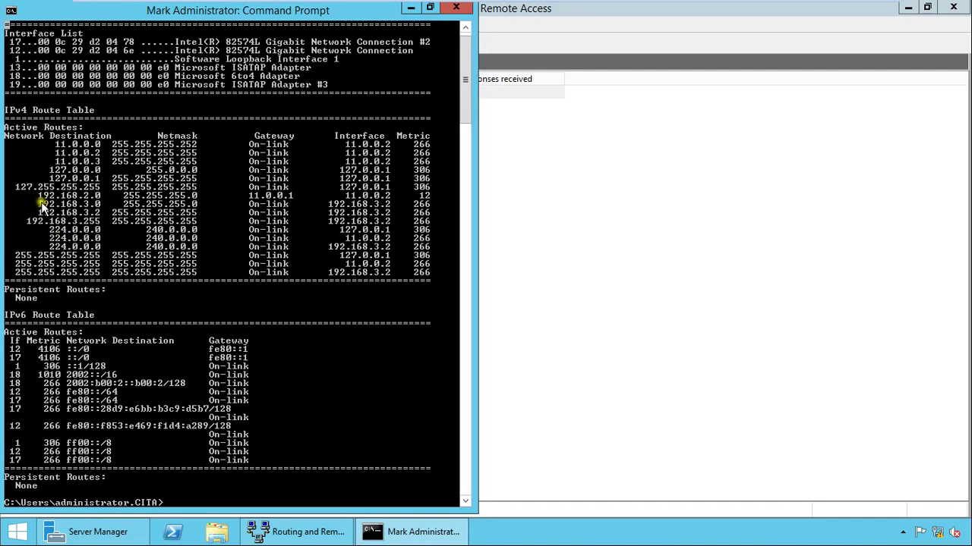
left_click_drag(39, 200, 210, 202)
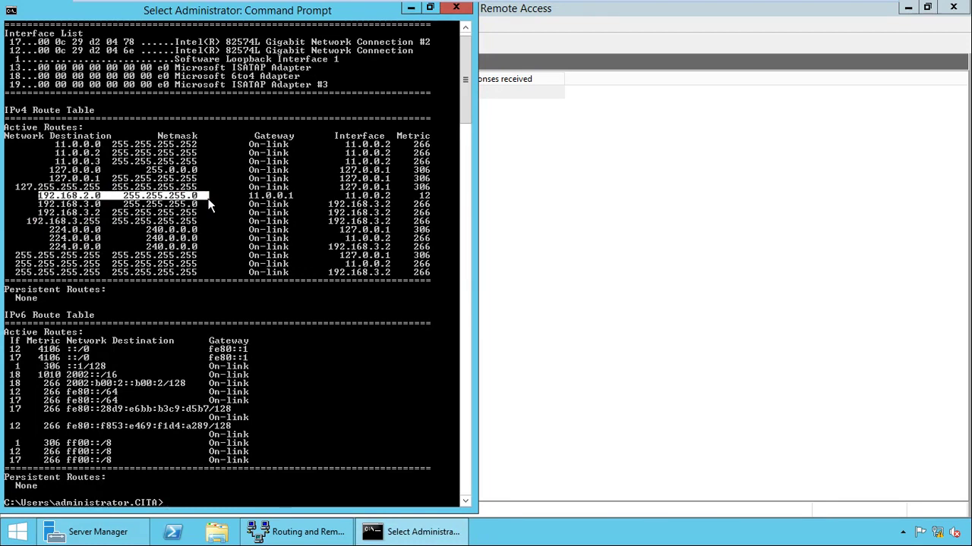
mouse_move(772, 6)
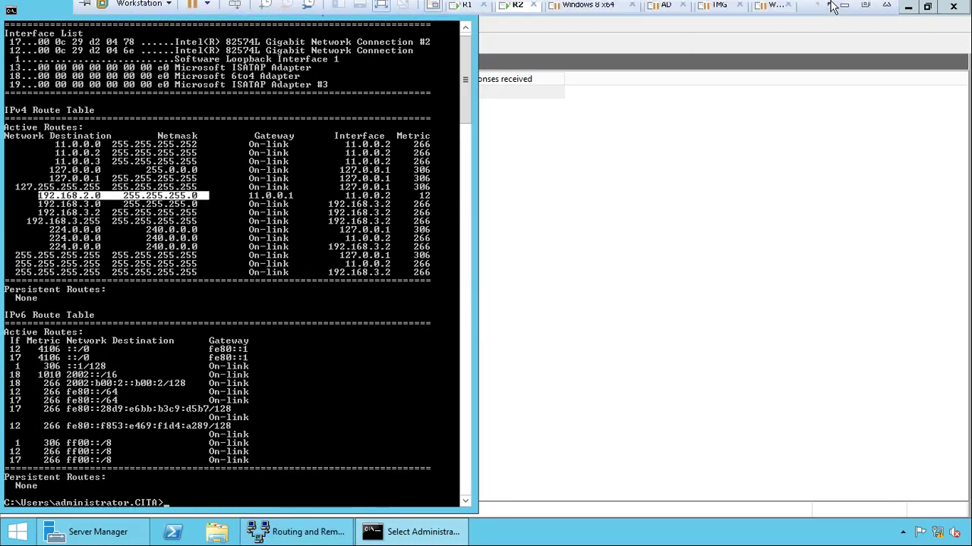
left_click(866, 10)
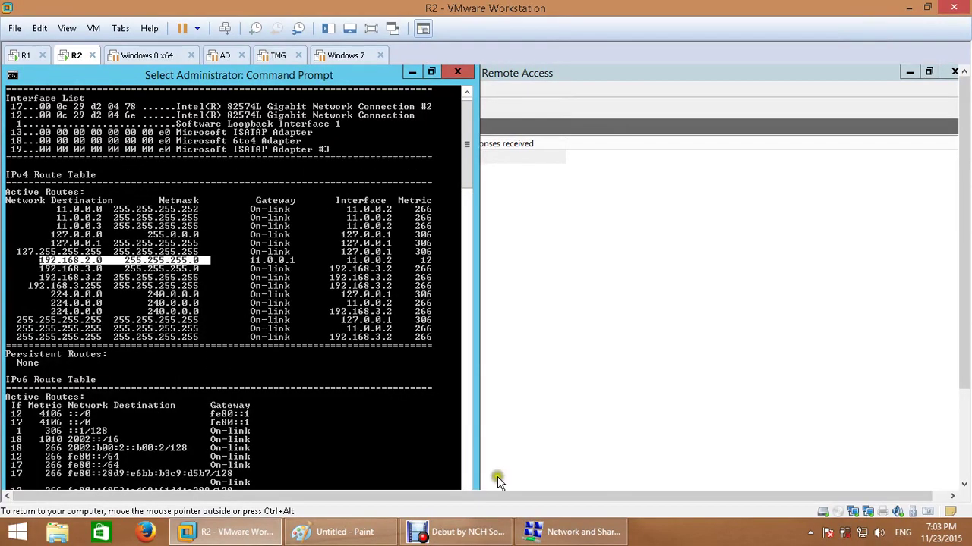
Add the heading 'NATTING' to the Paint notes.
left_click(338, 532)
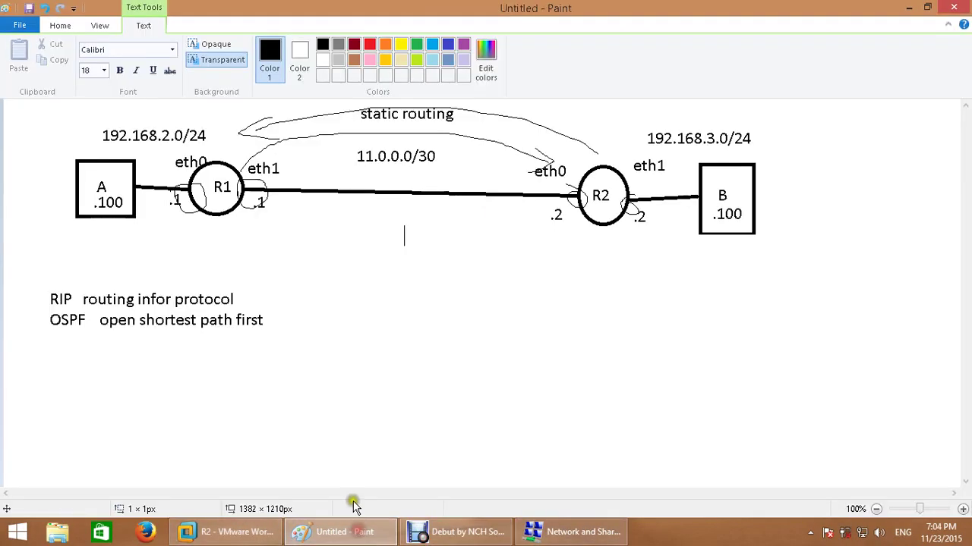
left_click(435, 535)
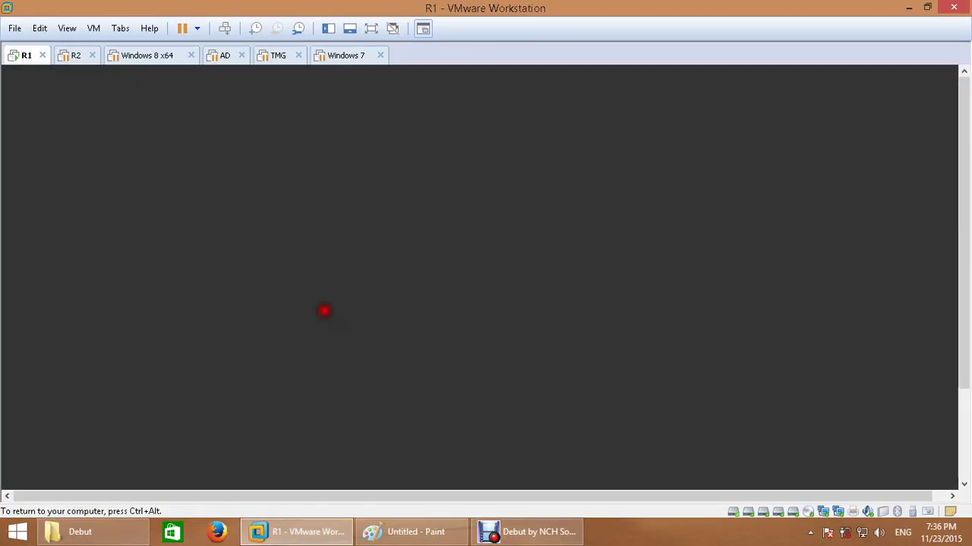
left_click(429, 533)
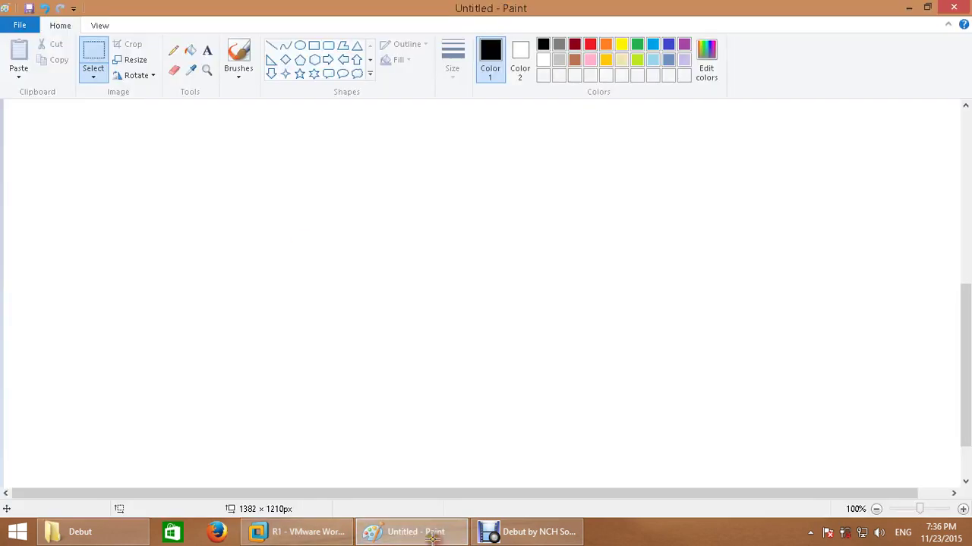
left_click(208, 50)
left_click(291, 150)
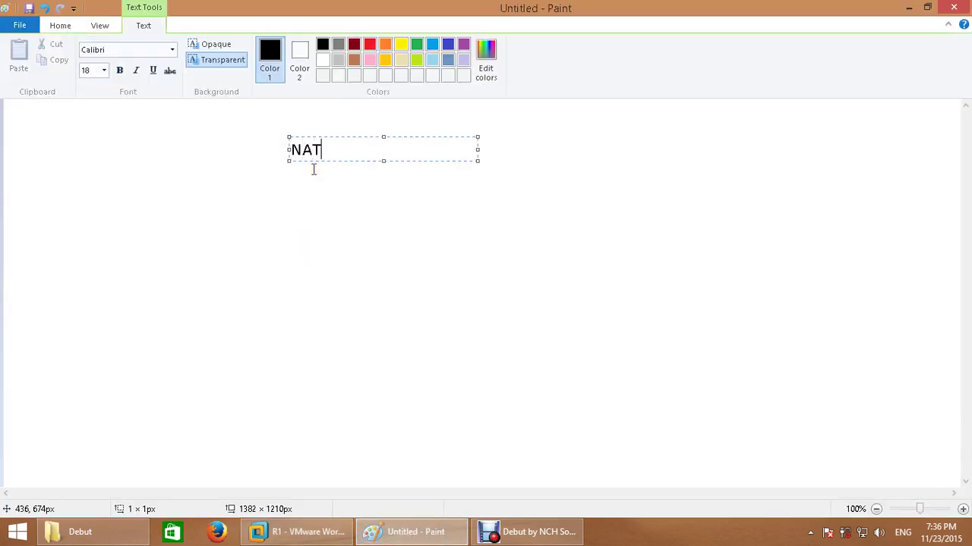
type("NATTING")
left_click(114, 224)
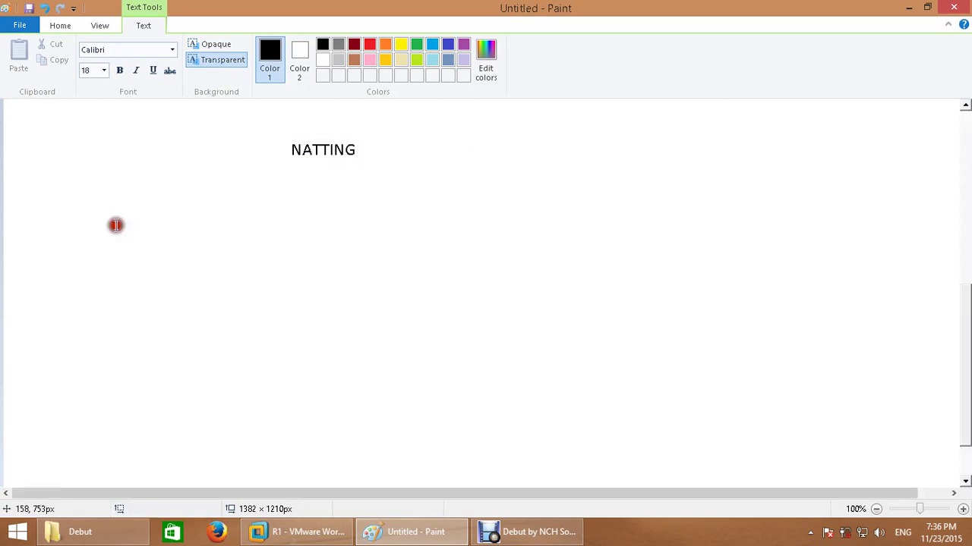
Write '1- long term solution IPv6' and begin a '2-' line, then return to R1.
left_click(23, 208)
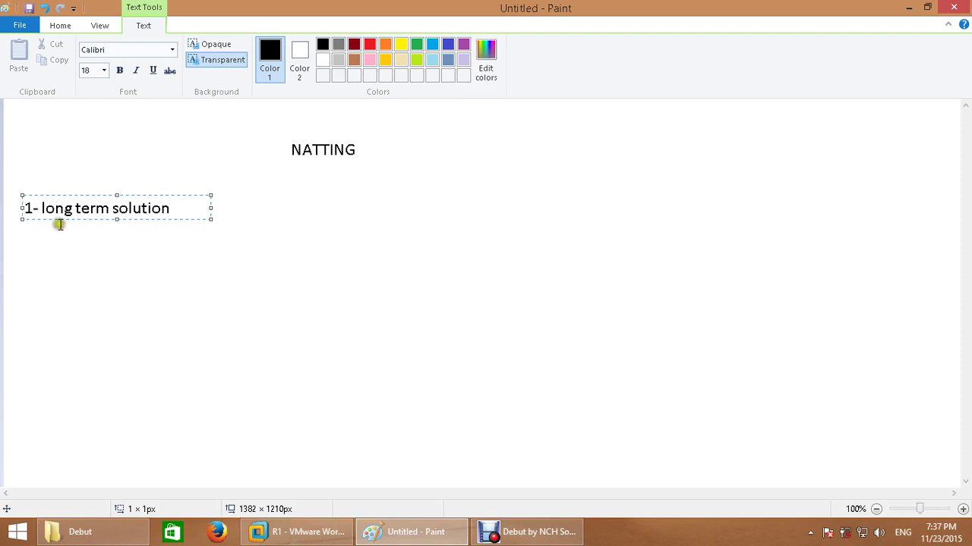
left_click_drag(211, 208, 307, 218)
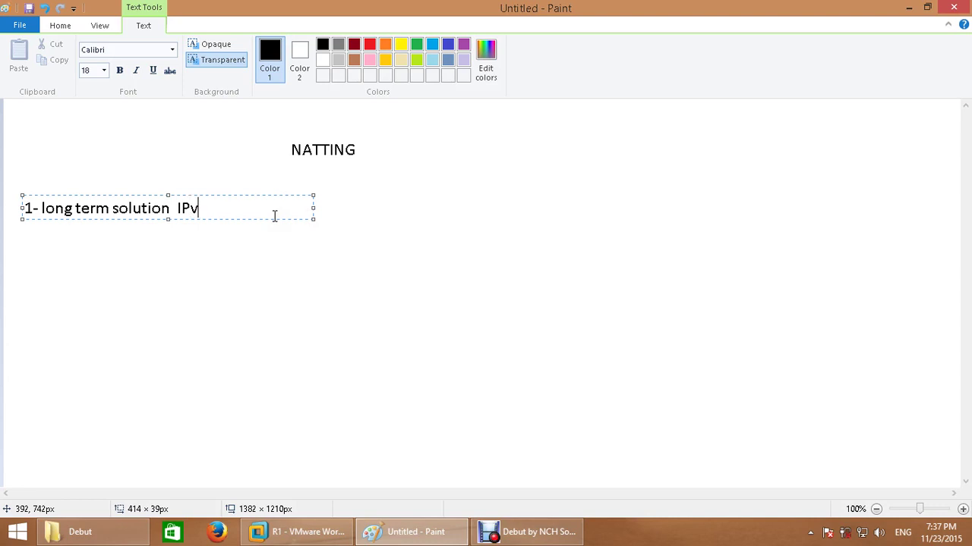
key("Return")
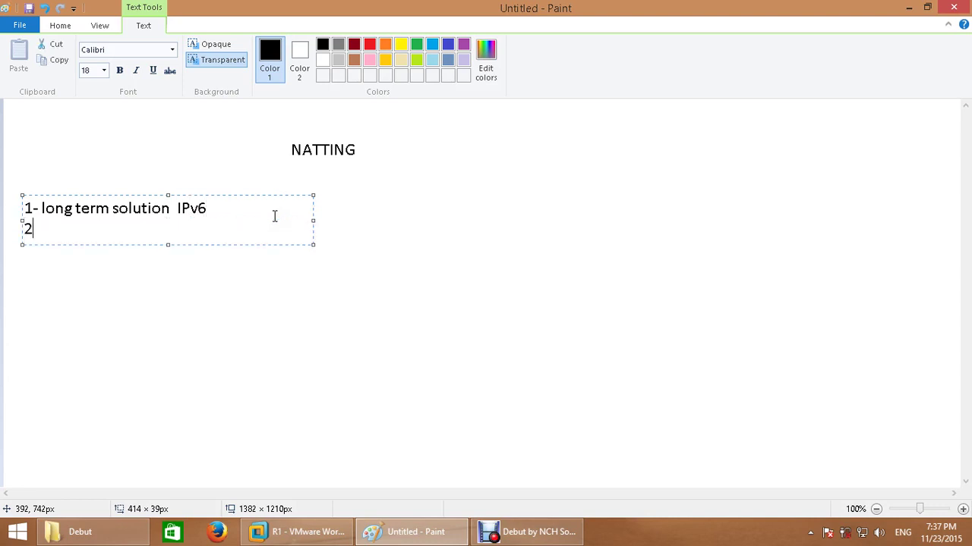
left_click(312, 531)
left_click(289, 346)
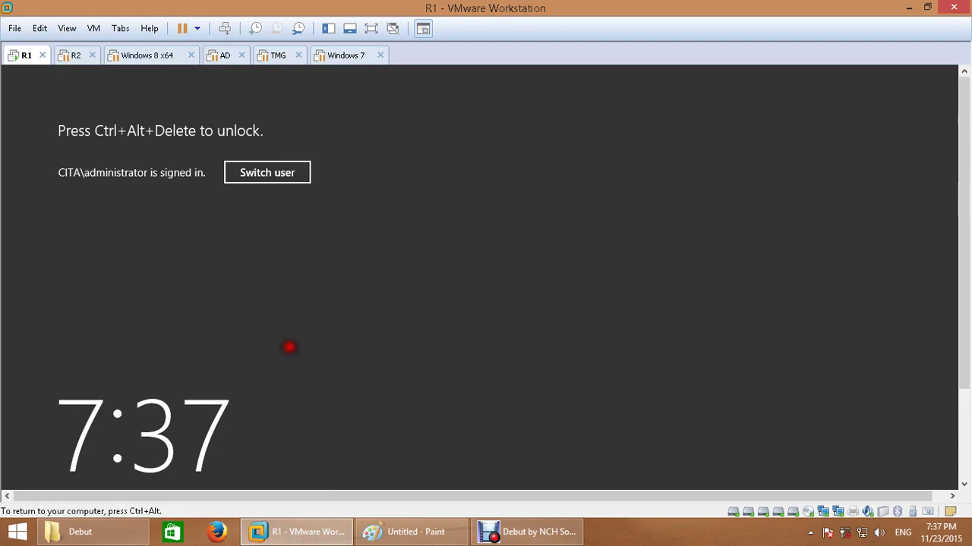
Sign back in to R1 with the account password and go full screen.
key("ctrl+alt+Insert")
type("*******")
key("Return")
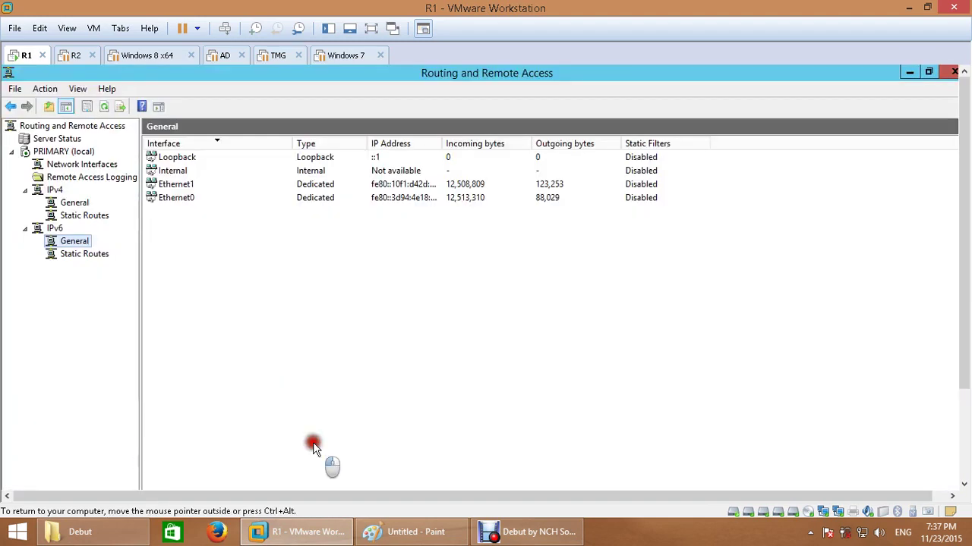
key("ctrl+alt+Return")
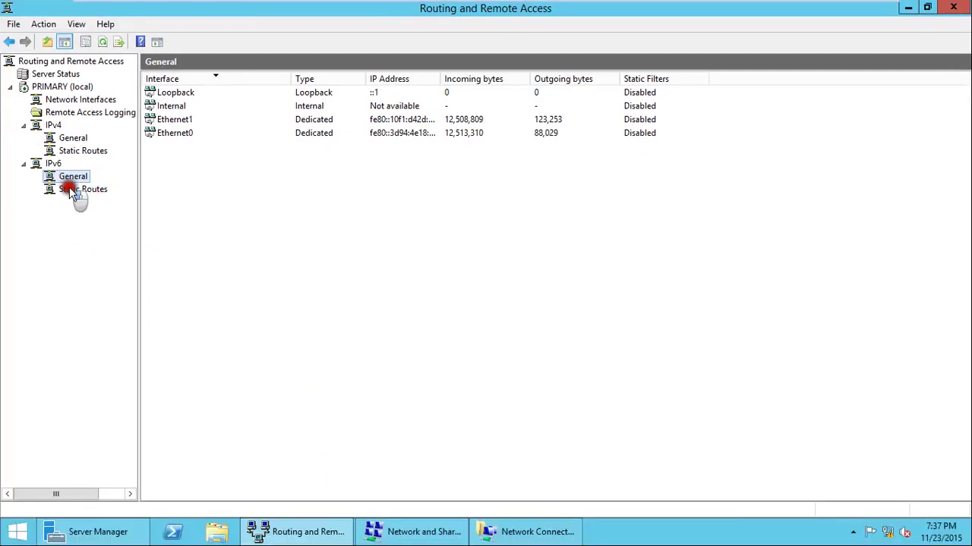
Display PRIMARY's IPv6 routing table and enlarge it to show all columns.
left_click(78, 195)
right_click(78, 195)
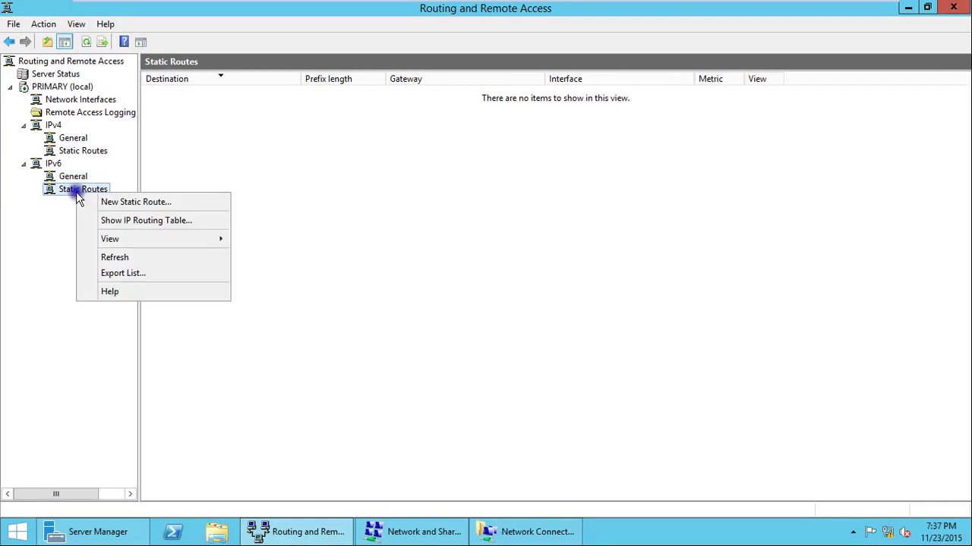
left_click(134, 220)
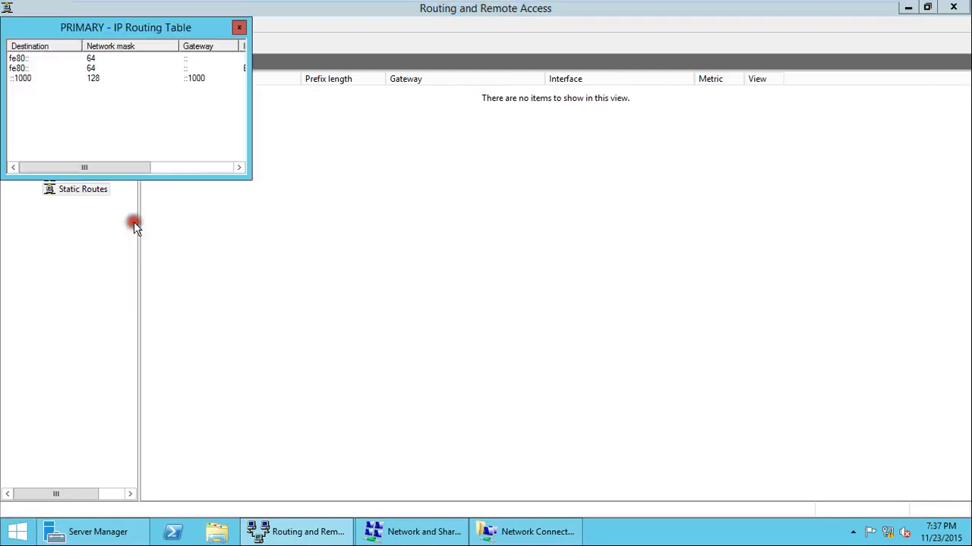
left_click_drag(164, 33, 381, 126)
left_click_drag(462, 263, 625, 388)
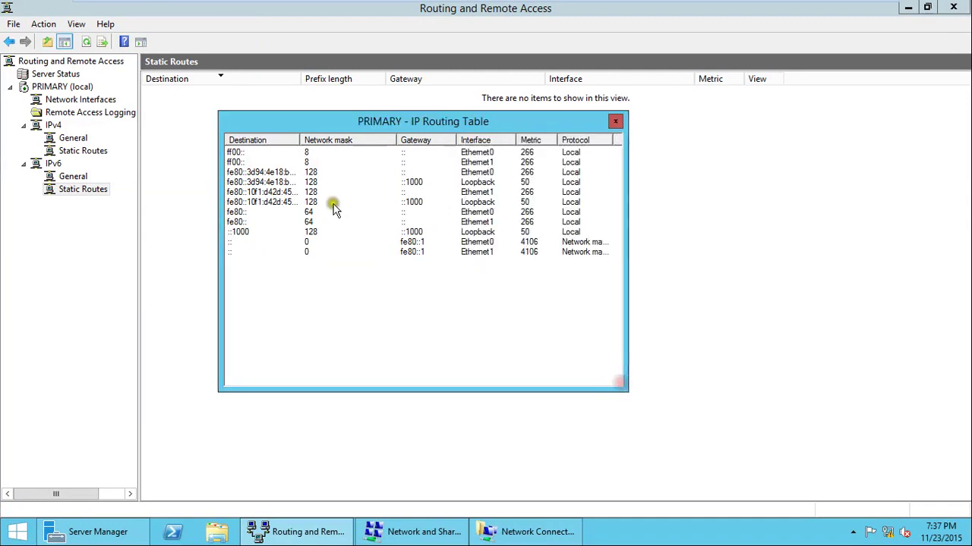
Go through the ff00:: and fe80:: routes on Ethernet0, Ethernet1 and Loopback, then close.
left_click(232, 154)
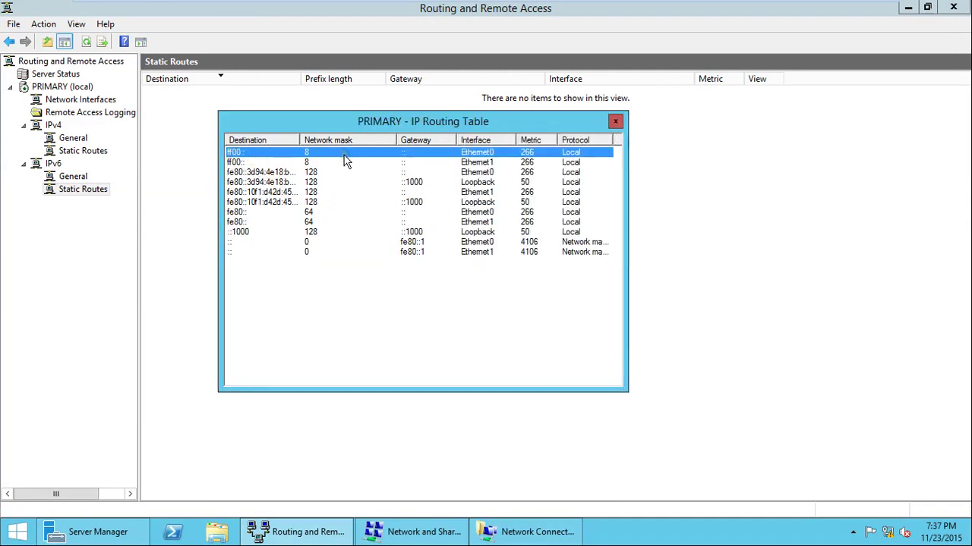
left_click(311, 172)
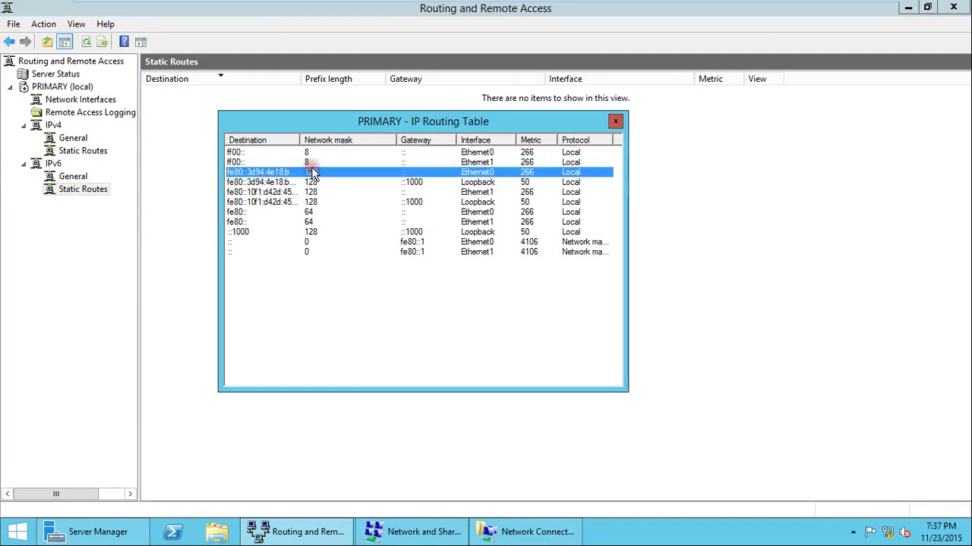
left_click(272, 182)
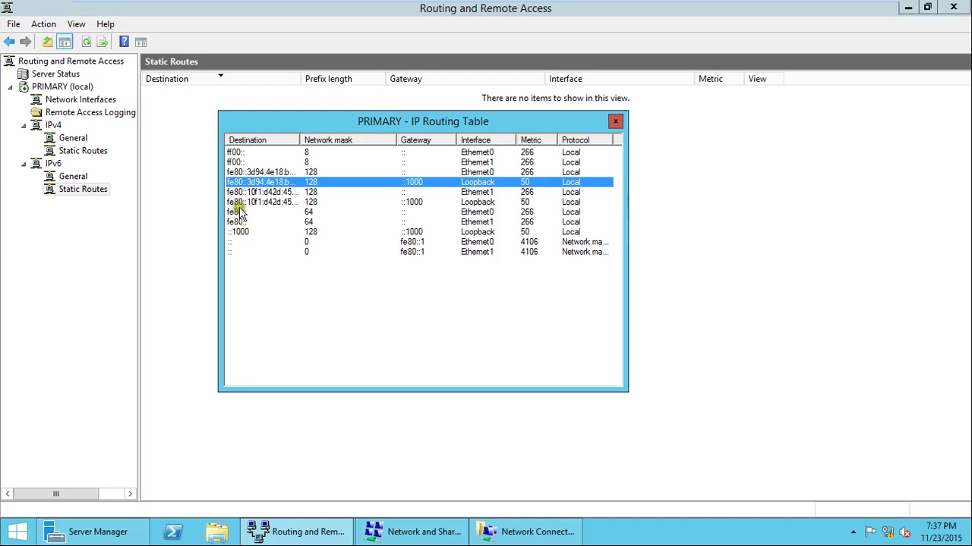
left_click(237, 203)
left_click(258, 192)
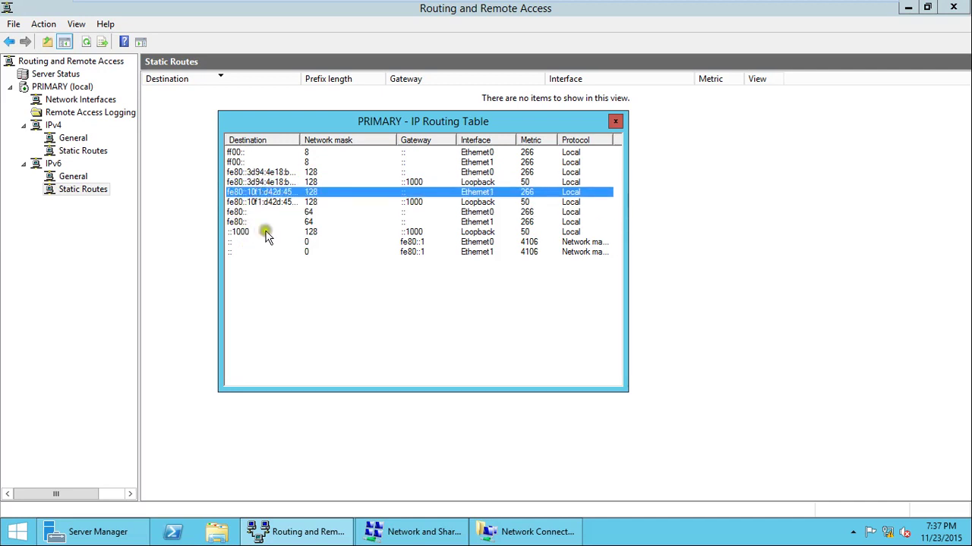
left_click(245, 172)
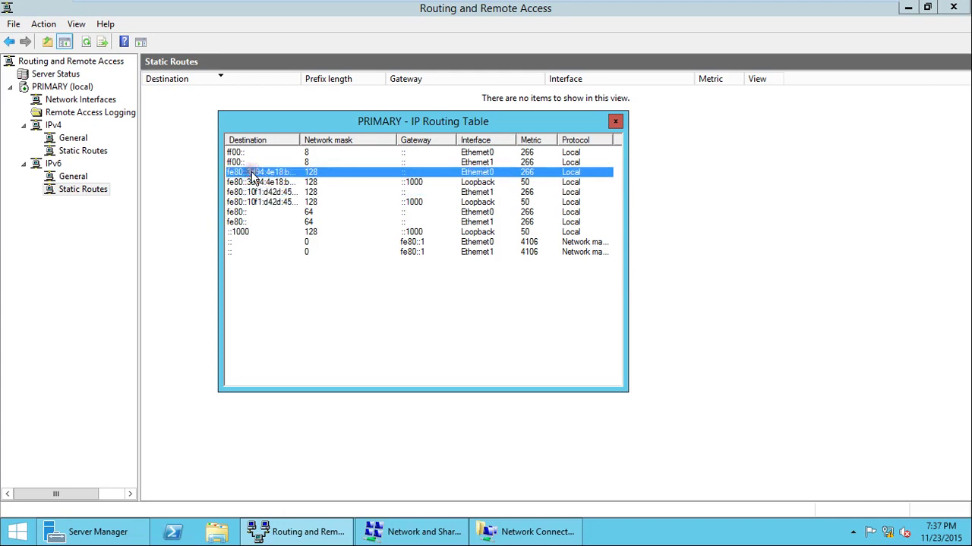
left_click(244, 163)
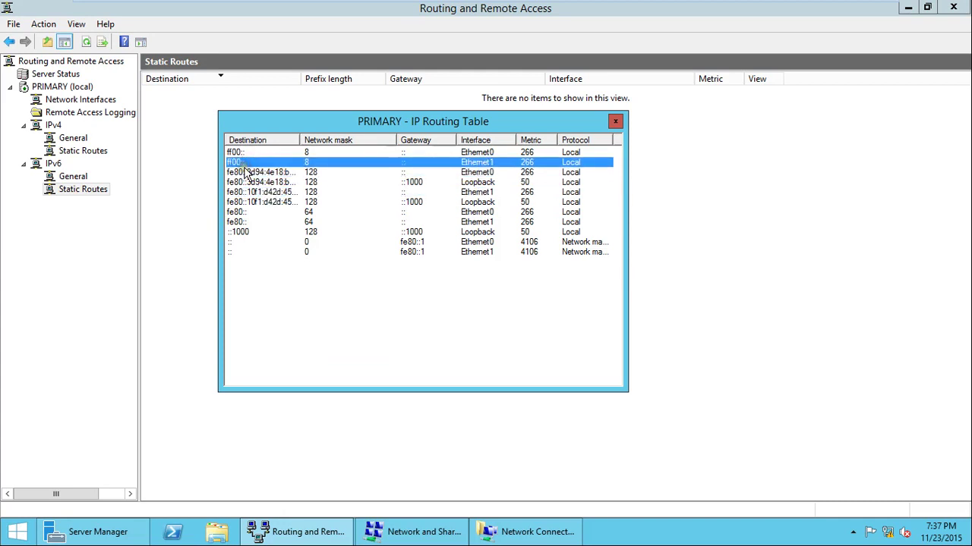
left_click(612, 122)
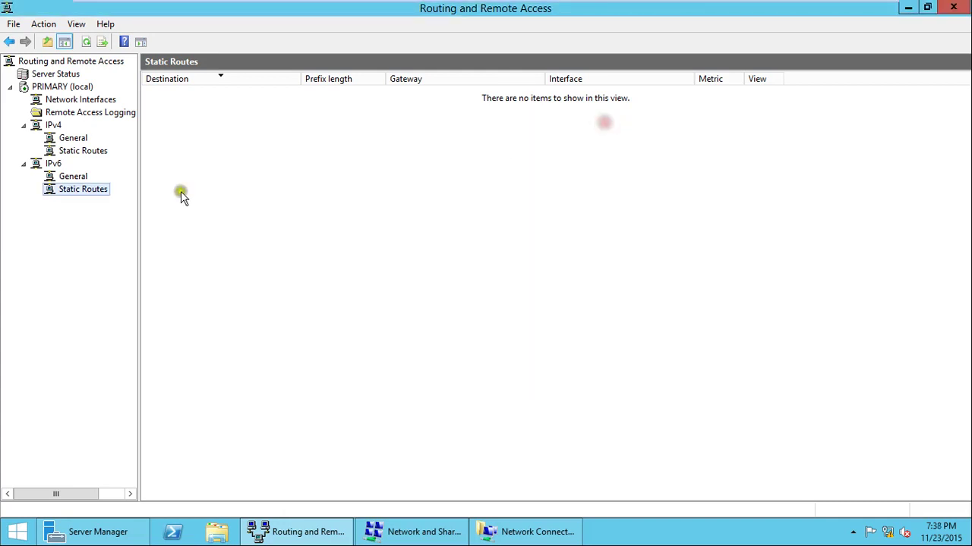
right_click(85, 194)
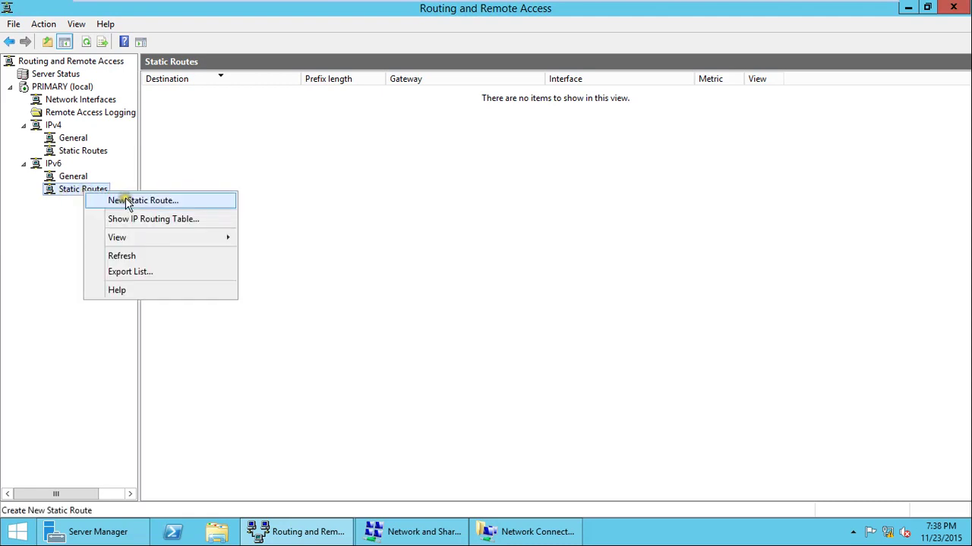
left_click(127, 201)
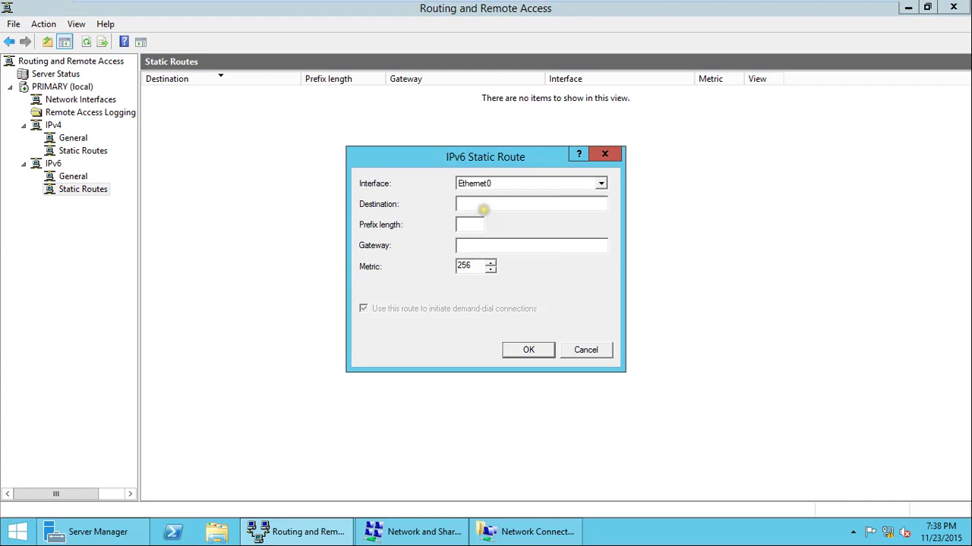
type("2001::1/")
left_click(474, 222)
type("64")
left_click(581, 350)
mouse_move(770, 9)
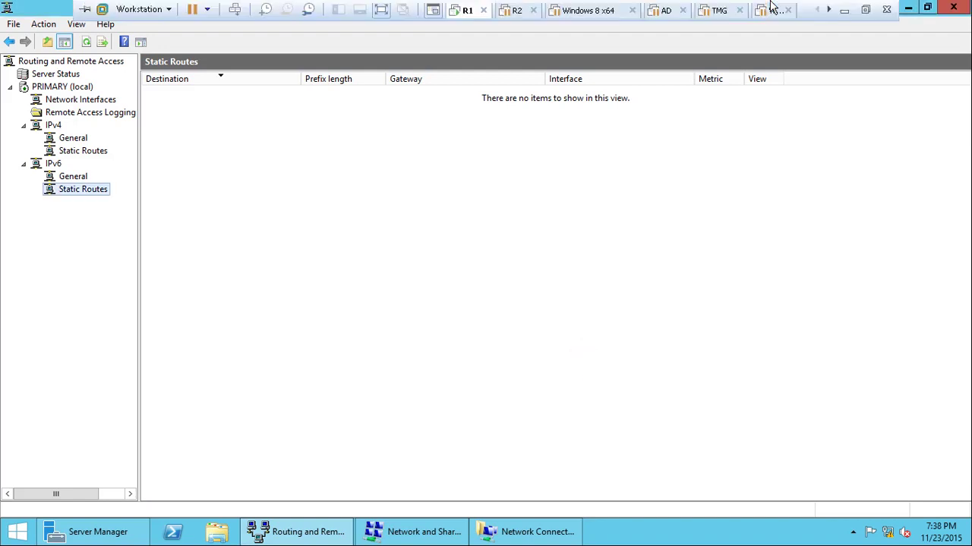
Add 'short term solution' to point 2 and a 'private IP+ NAT' line.
left_click(843, 10)
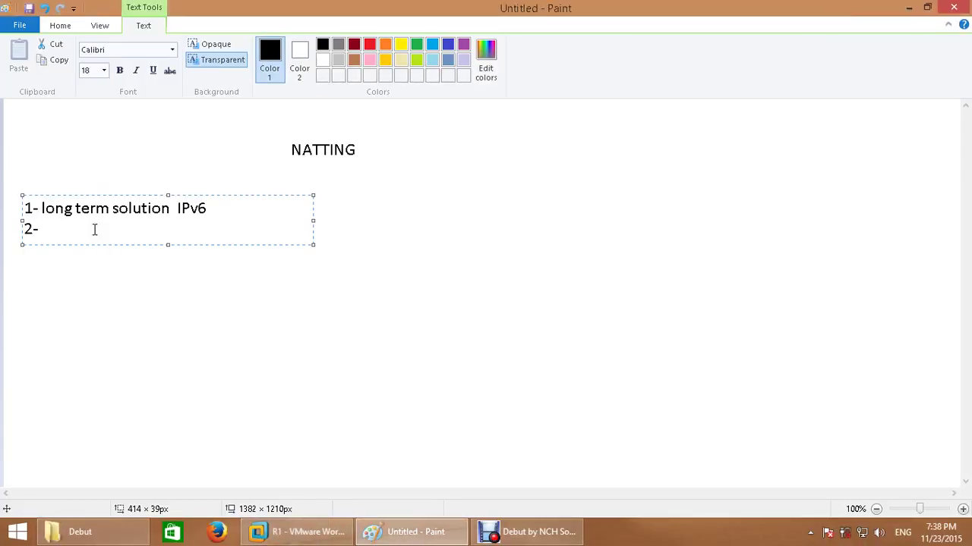
type("short term solution")
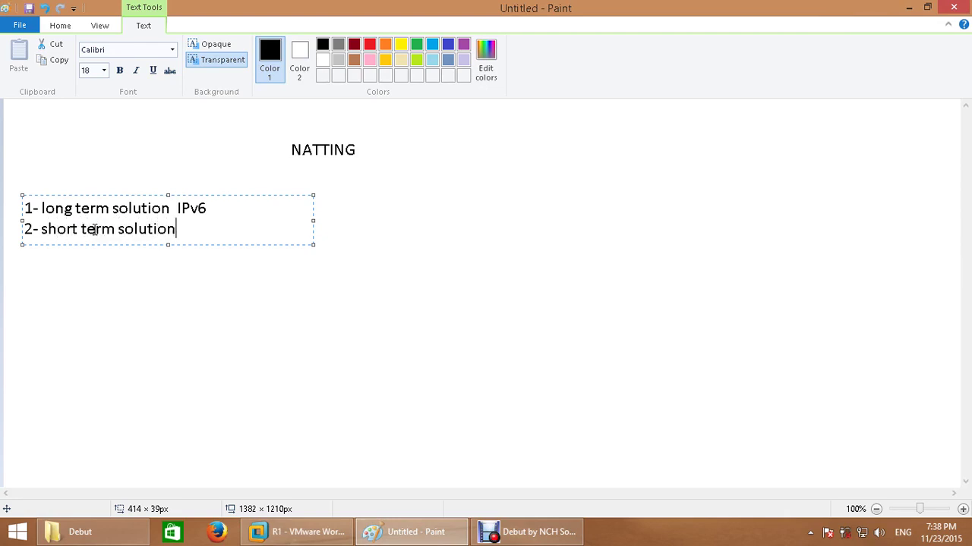
key("Return")
type("priva")
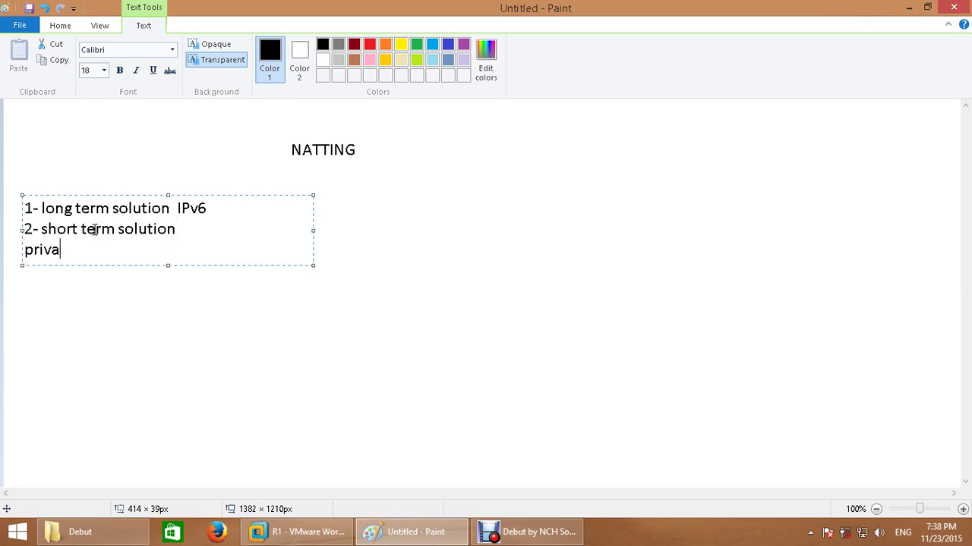
type("te IP+ NAT")
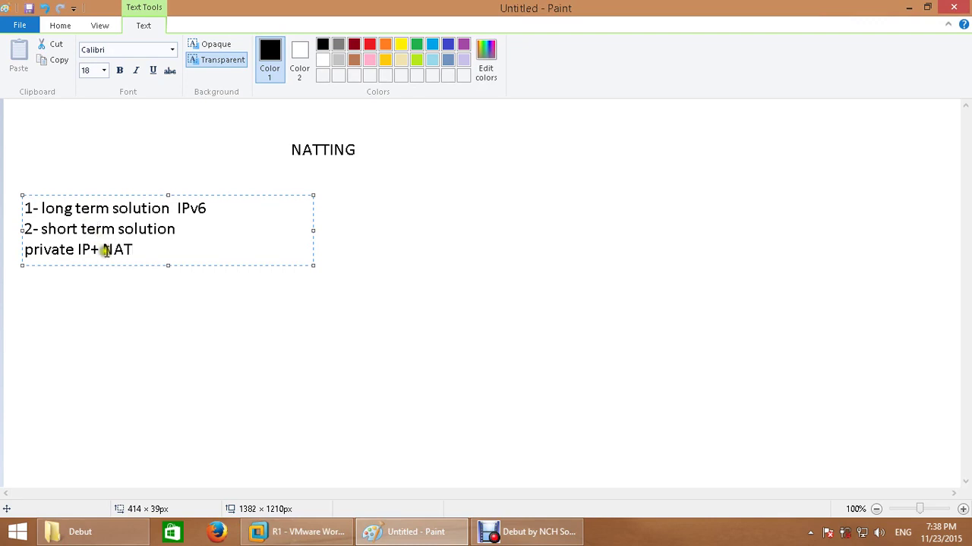
key("Return")
List 'class a:' with range 10.0.0.0/8 and start a 'class B' line.
type("class")
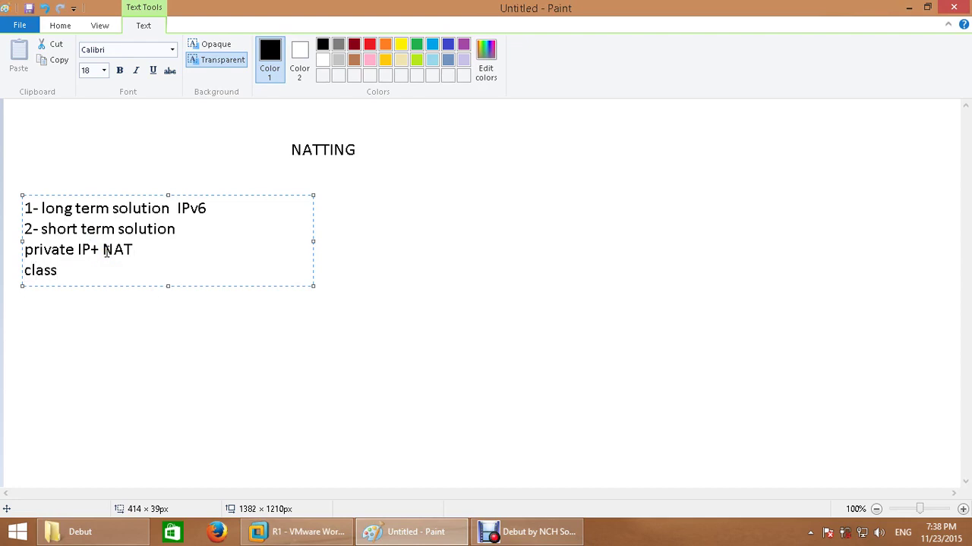
type(" a:")
key("Return")
type("10.0.0.0/8")
key("Return")
type("clas")
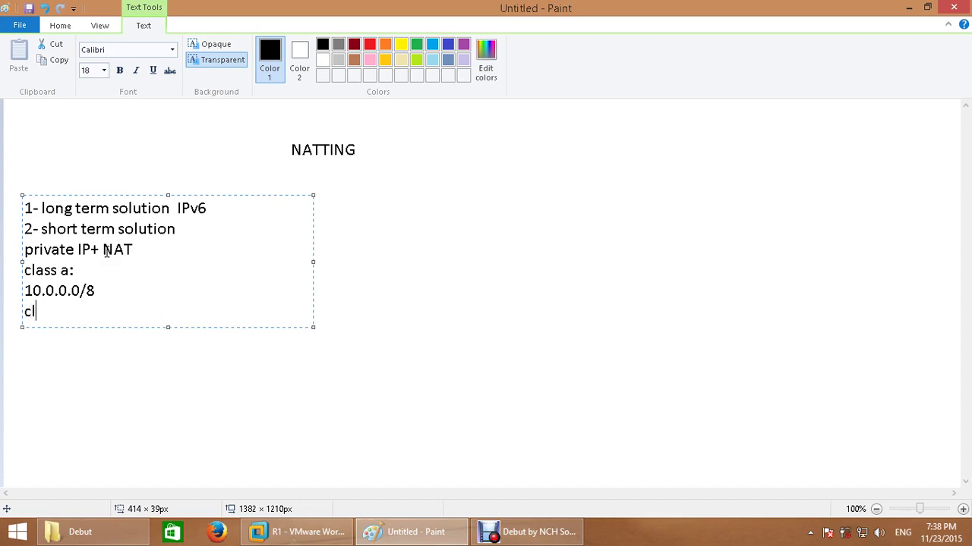
type("s  B")
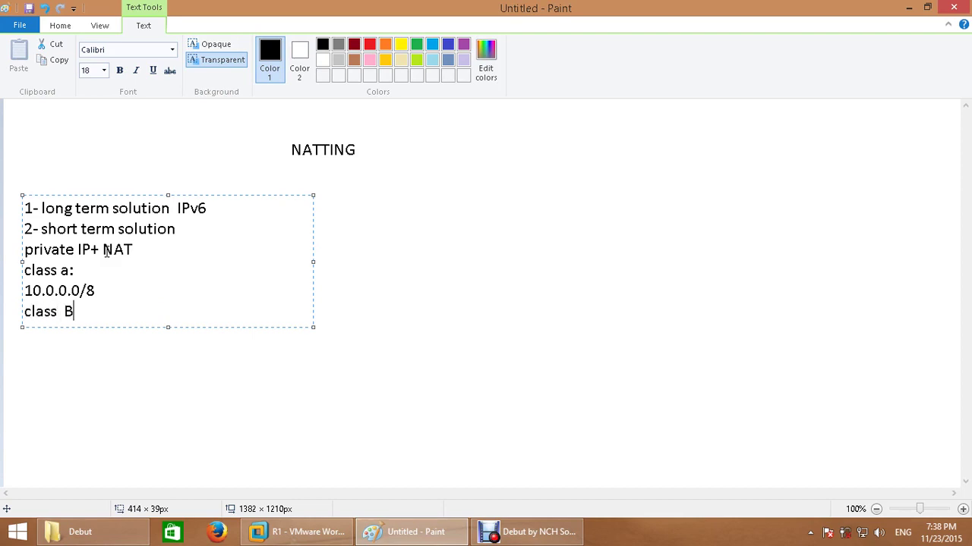
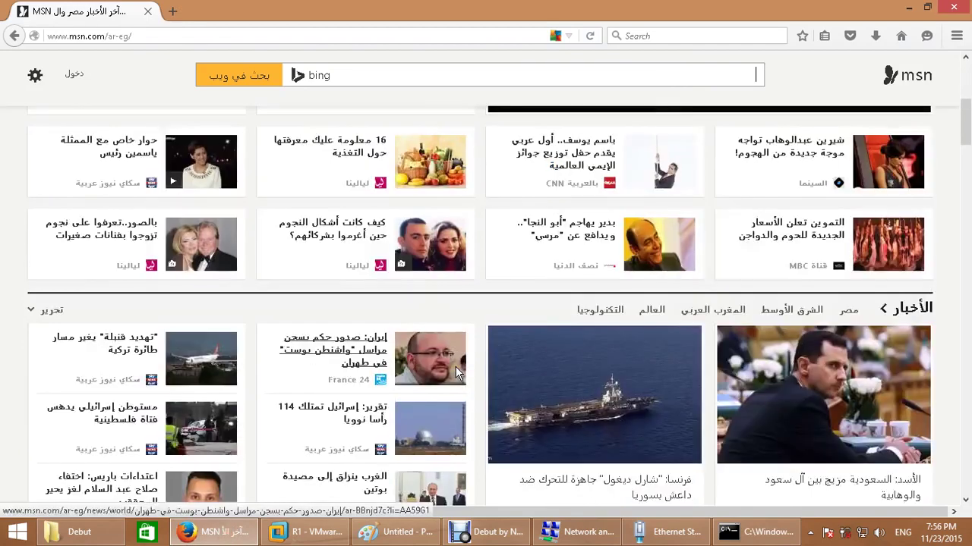
scroll(433, 302, "down", 5)
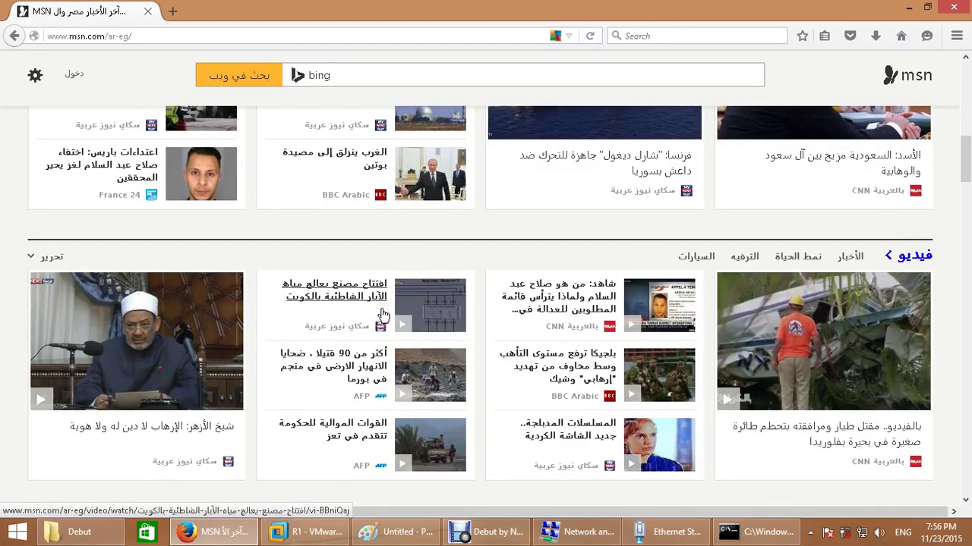
Scroll through the MSN news page, then minimize Firefox to show the console and Paint diagram.
scroll(382, 315, "up", 1)
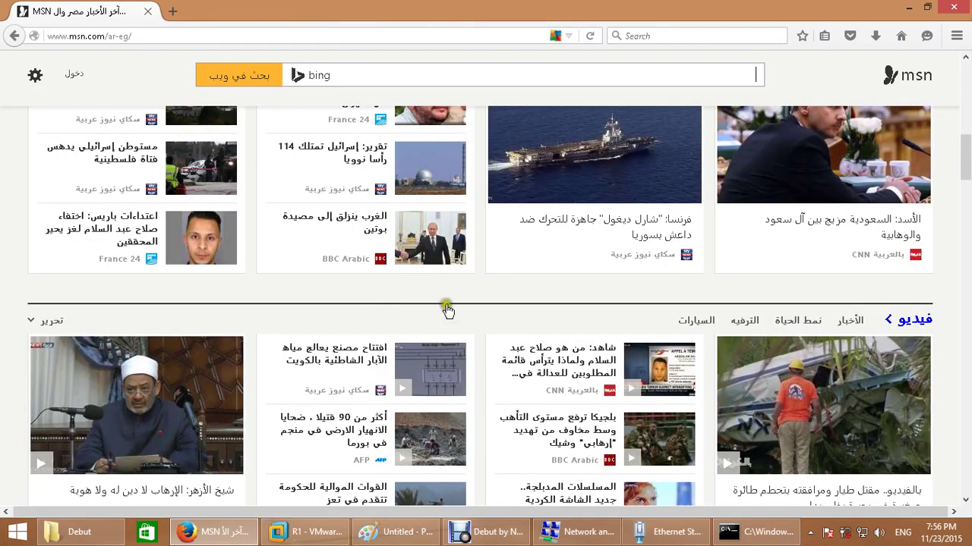
left_click(438, 172)
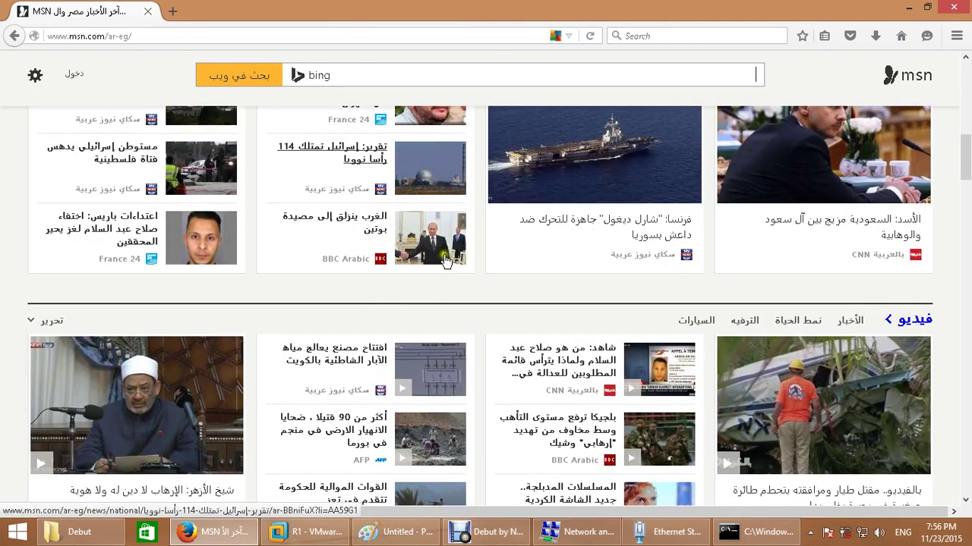
left_click(924, 36)
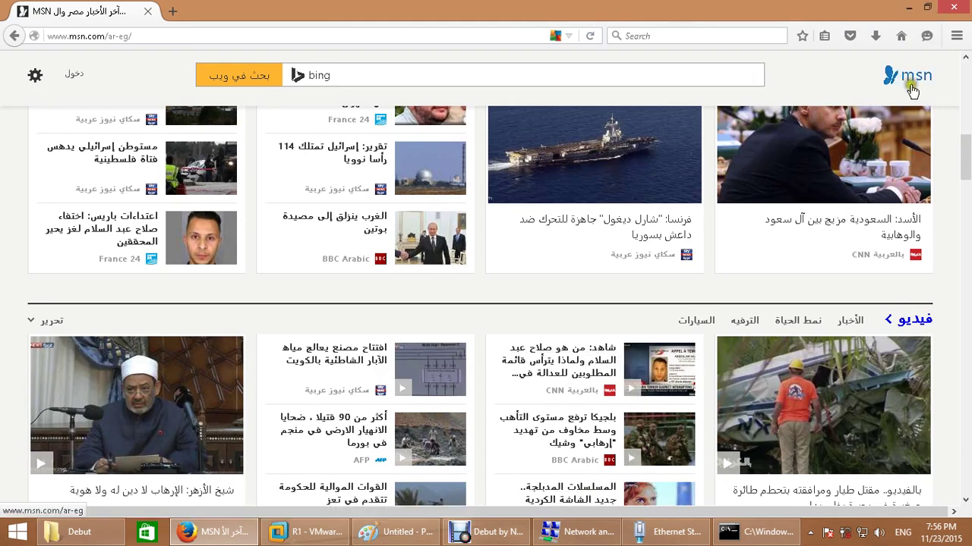
left_click(76, 80)
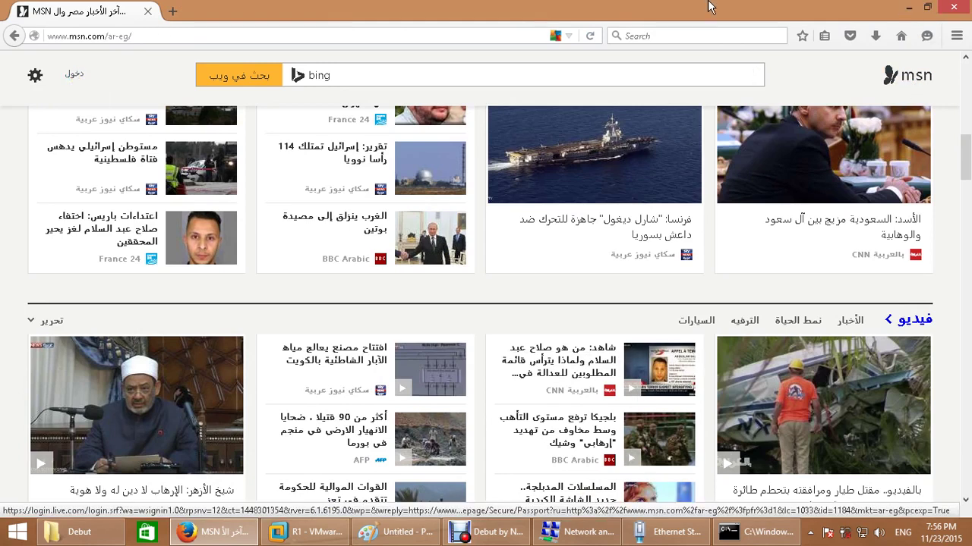
left_click(915, 8)
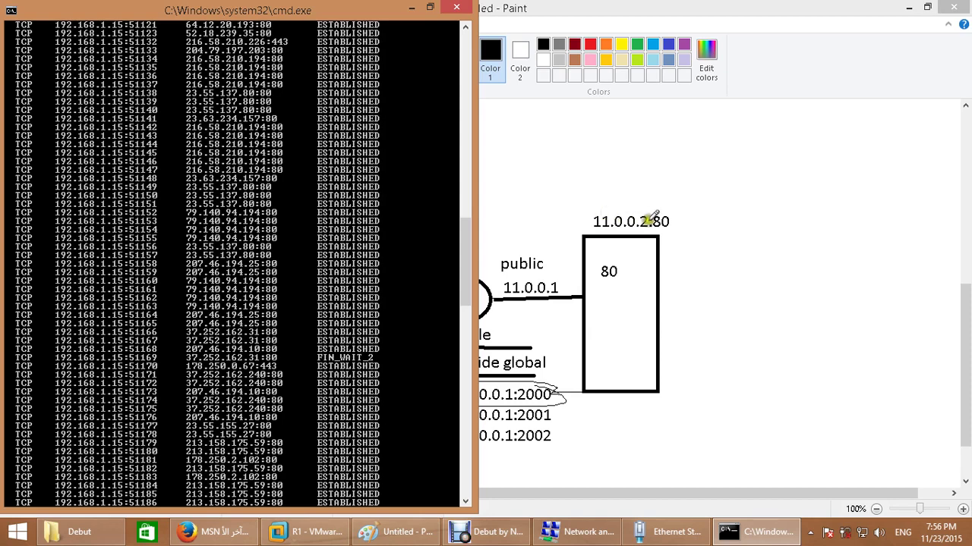
Mark the local 192.168.1.1 address and local port columns in the netstat output.
right_click(315, 133)
left_click(322, 129)
scroll(340, 212, "up", 13)
left_click_drag(55, 200, 114, 444)
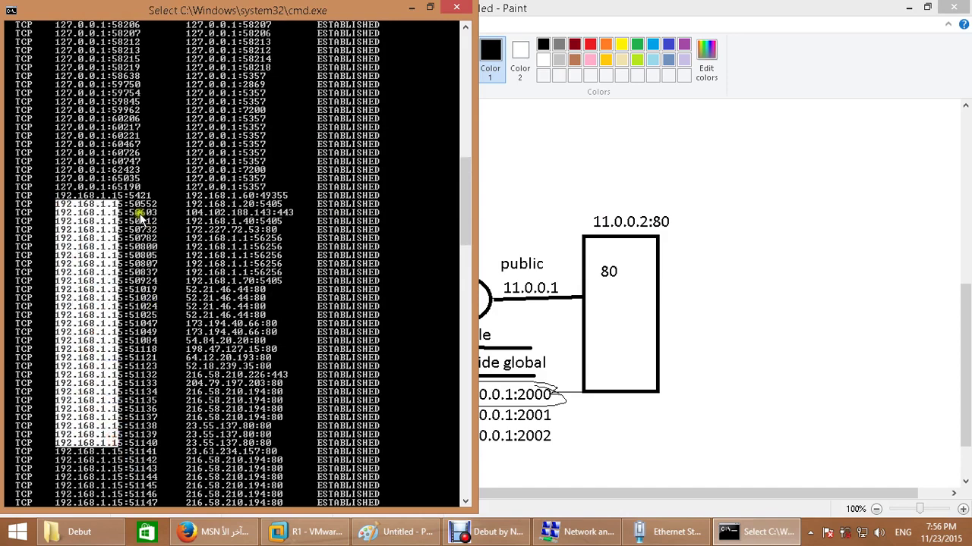
left_click_drag(137, 200, 169, 434)
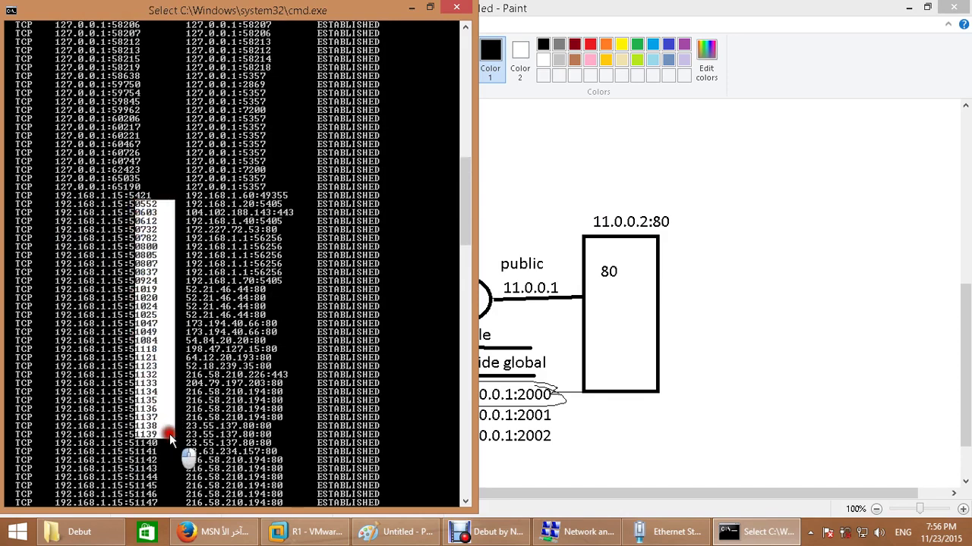
left_click_drag(53, 213, 152, 417)
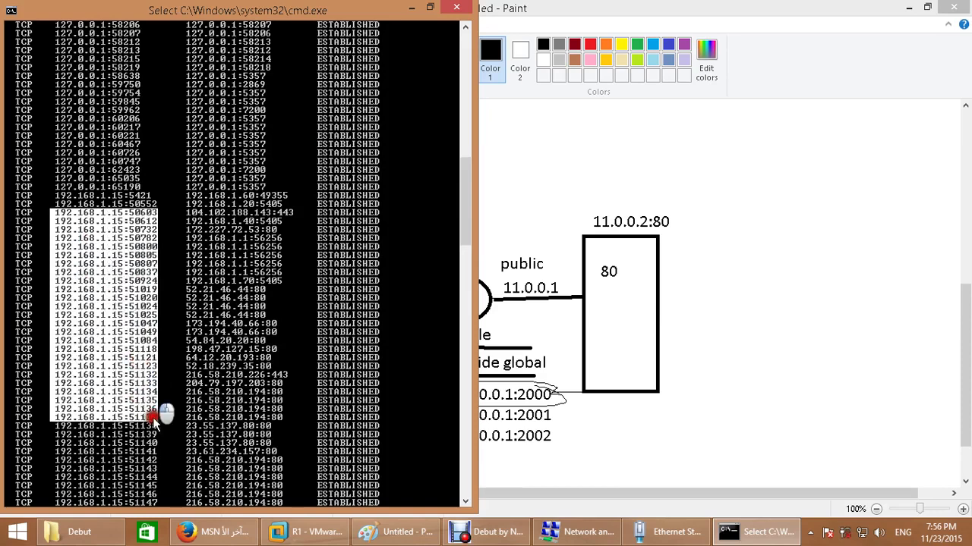
scroll(258, 310, "down", 2)
Mark the remote :80 ports and the whole 51183 connection line, then close the console.
left_click_drag(182, 186, 265, 193)
scroll(266, 200, "down", 2)
left_click_drag(187, 273, 295, 275)
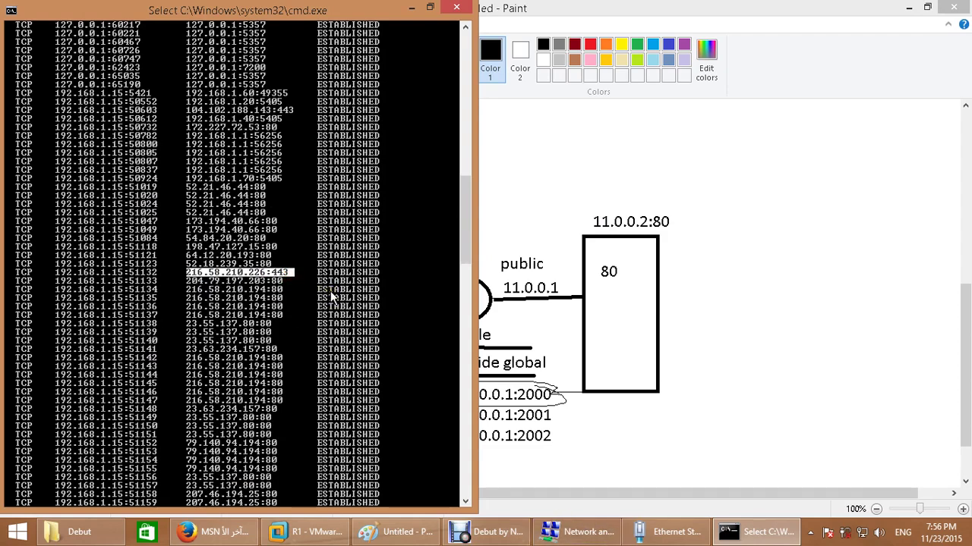
left_click_drag(272, 280, 293, 393)
scroll(293, 387, "down", 11)
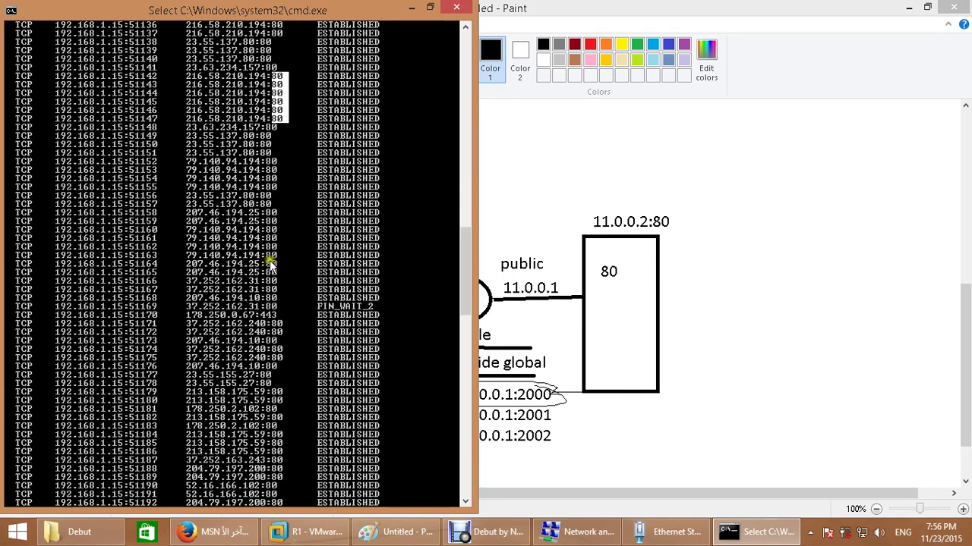
left_click_drag(267, 224, 287, 325)
scroll(306, 362, "down", 5)
left_click_drag(270, 293, 289, 362)
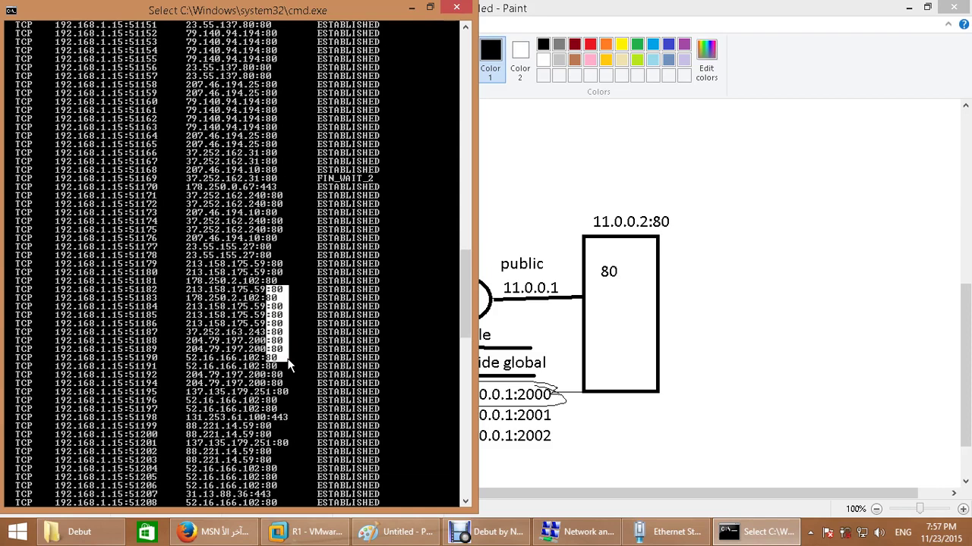
left_click_drag(52, 299, 308, 298)
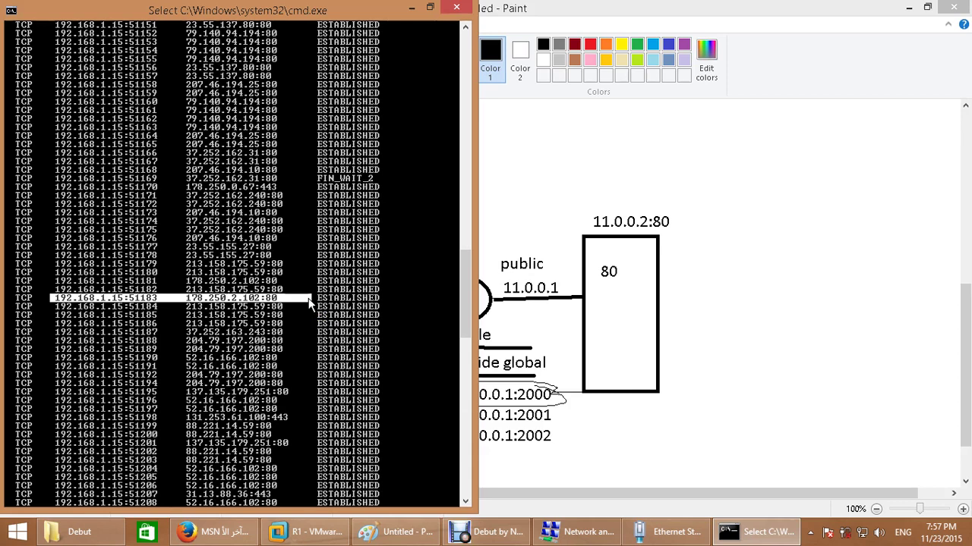
left_click(456, 9)
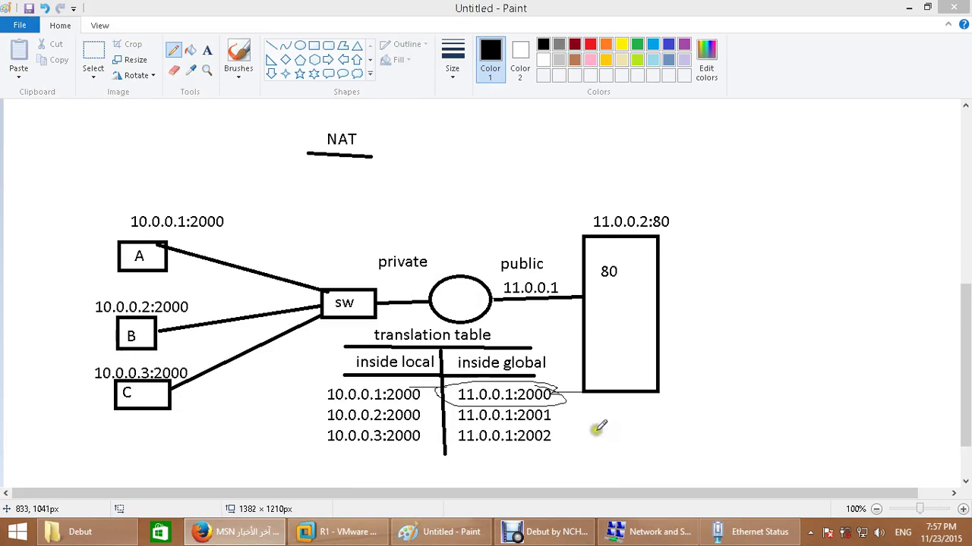
Draw a freehand loop around hosts A, B and C to mark them as the private network.
mouse_move(205, 193)
left_mouse_down()
mouse_move(94, 413)
mouse_move(214, 210)
left_mouse_up()
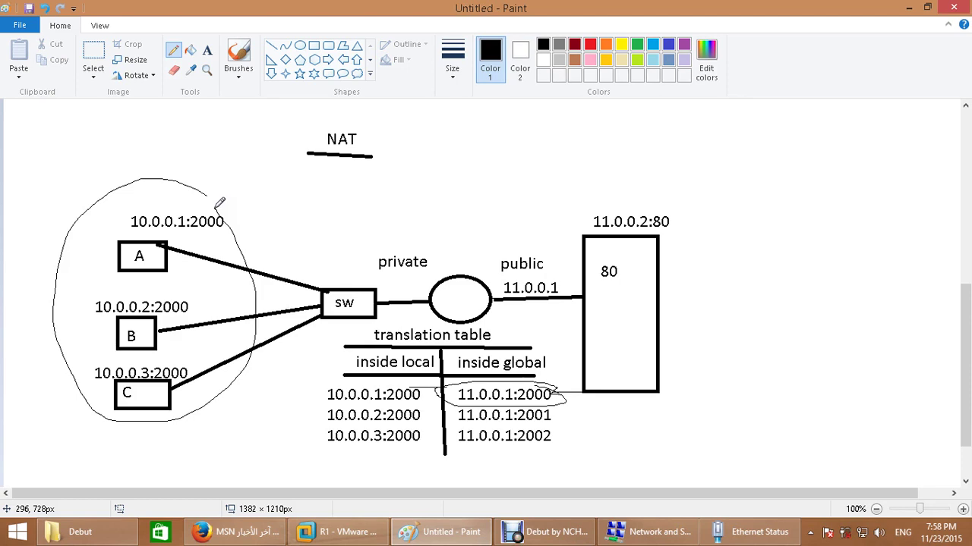
Switch to the R1 virtual machine and sign in with the account password.
left_click(347, 525)
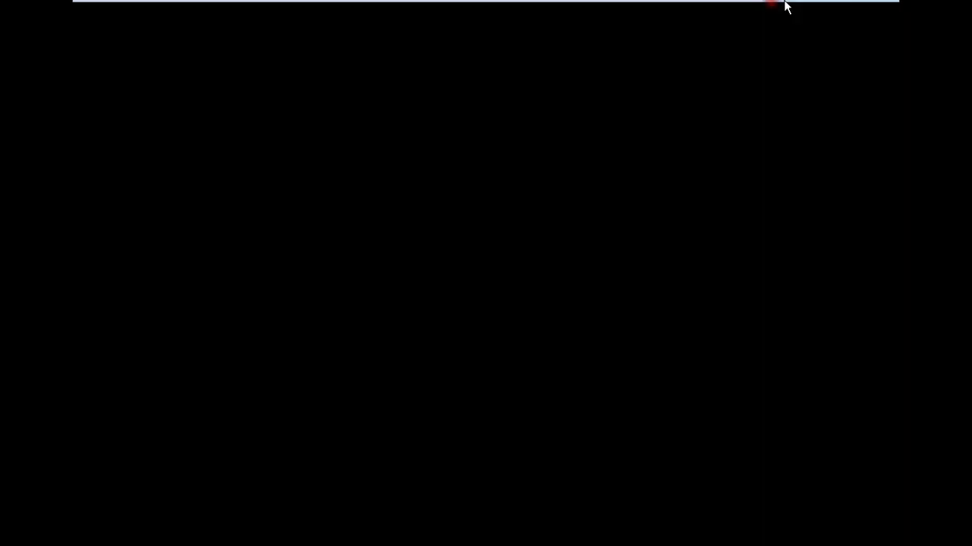
key("ctrl+alt+Delete")
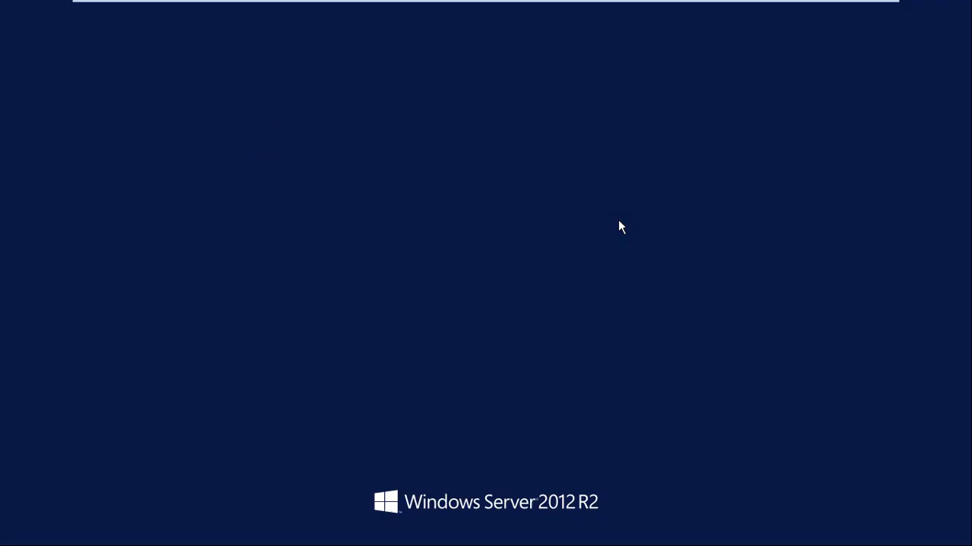
type("********")
key("Return")
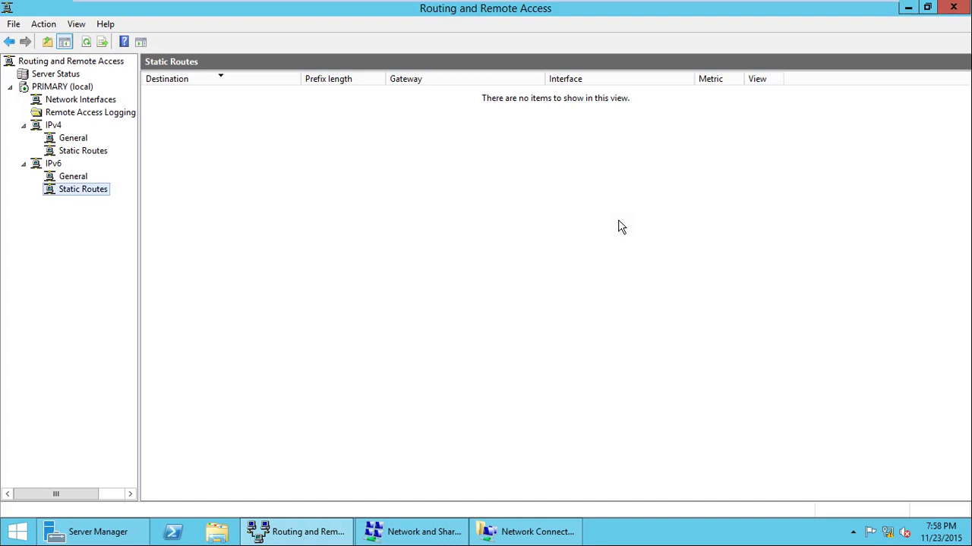
Add NAT as a new routing protocol under IPv4 General.
left_click(53, 164)
left_click(57, 126)
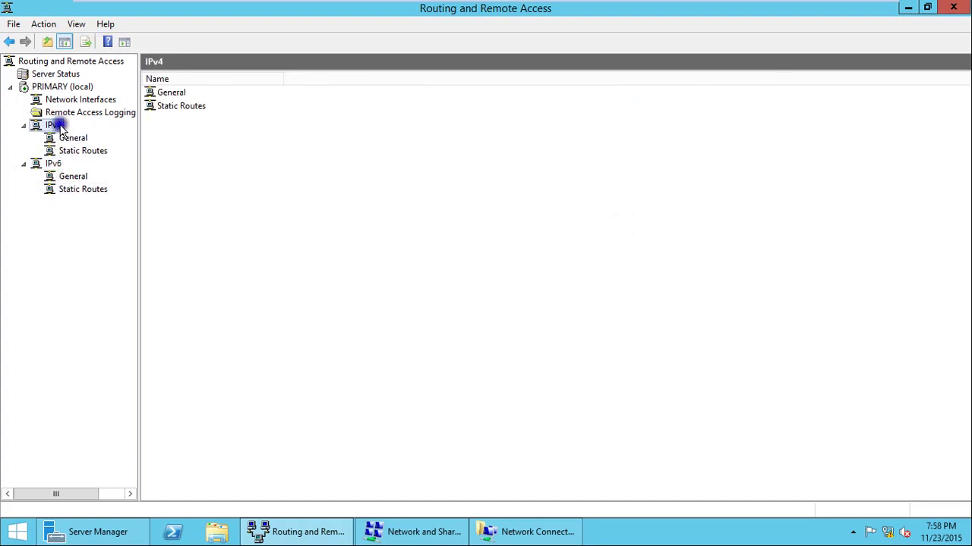
right_click(62, 128)
left_click(221, 277)
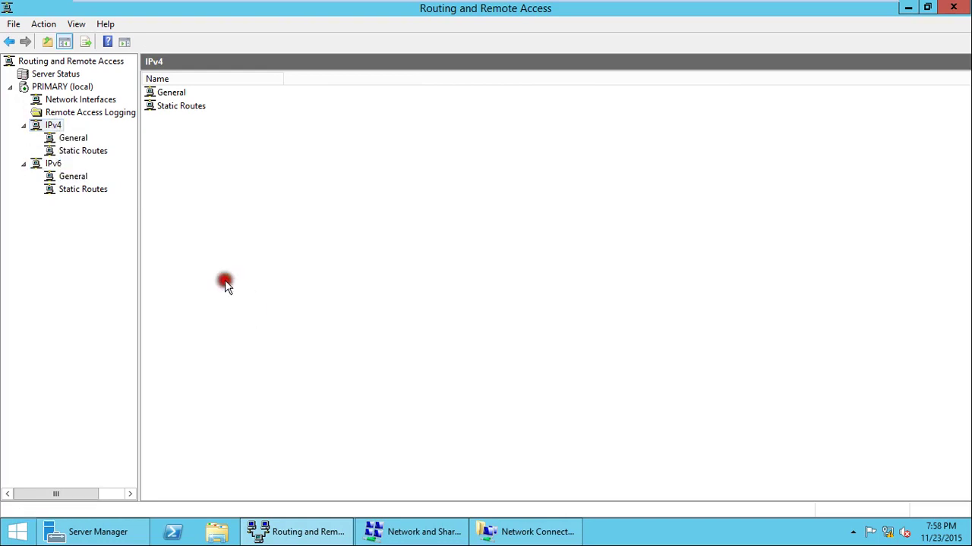
left_click(73, 139)
right_click(74, 140)
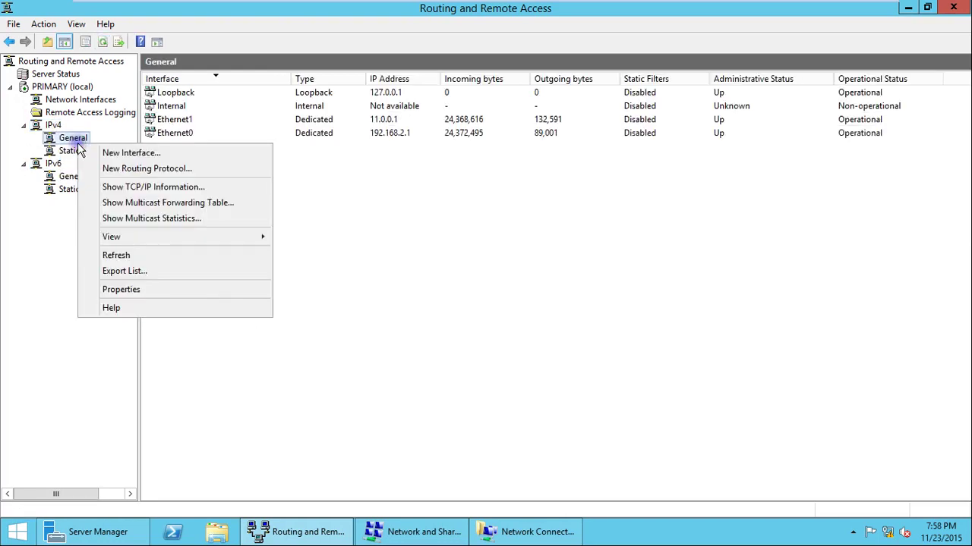
left_click(188, 171)
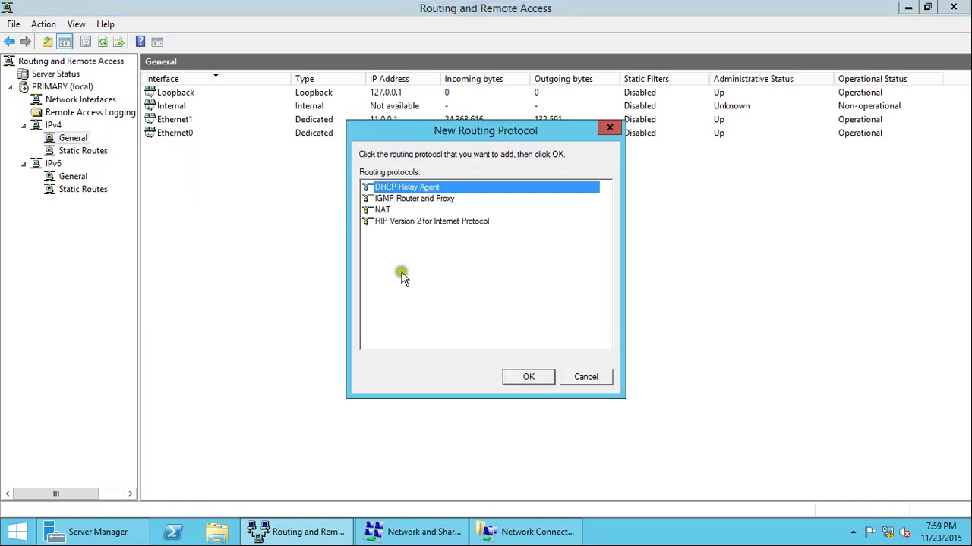
left_click(383, 210)
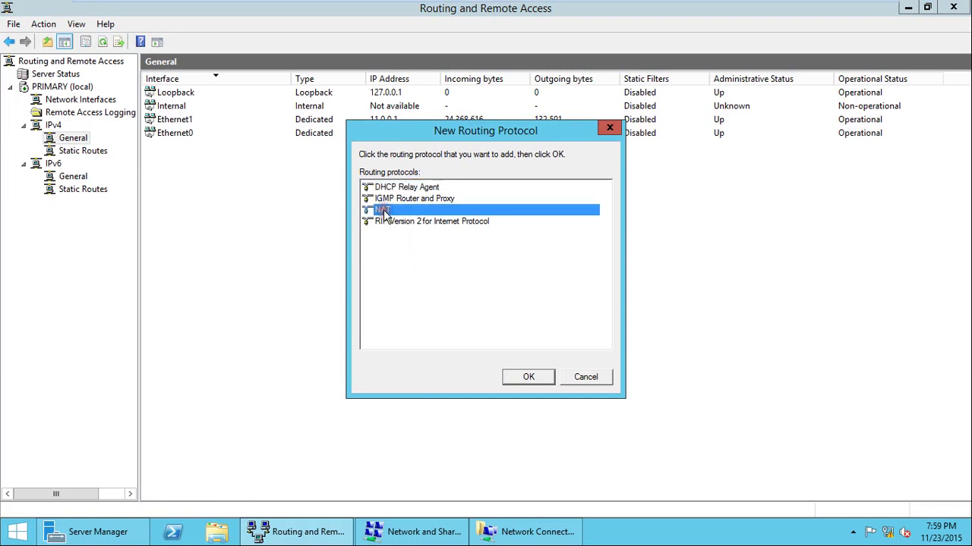
left_click(529, 376)
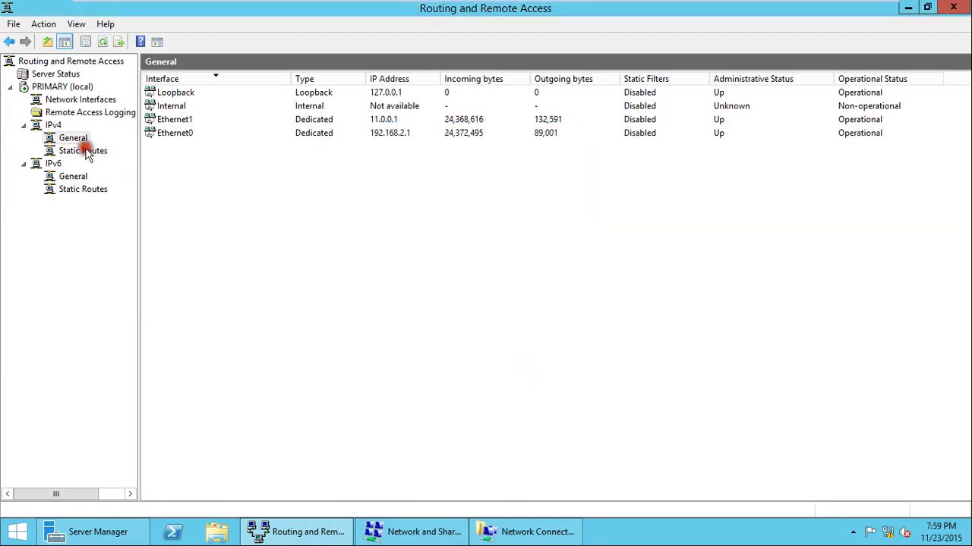
Refresh the tree so NAT appears under IPv4 and start adding a new NAT interface.
left_click(102, 41)
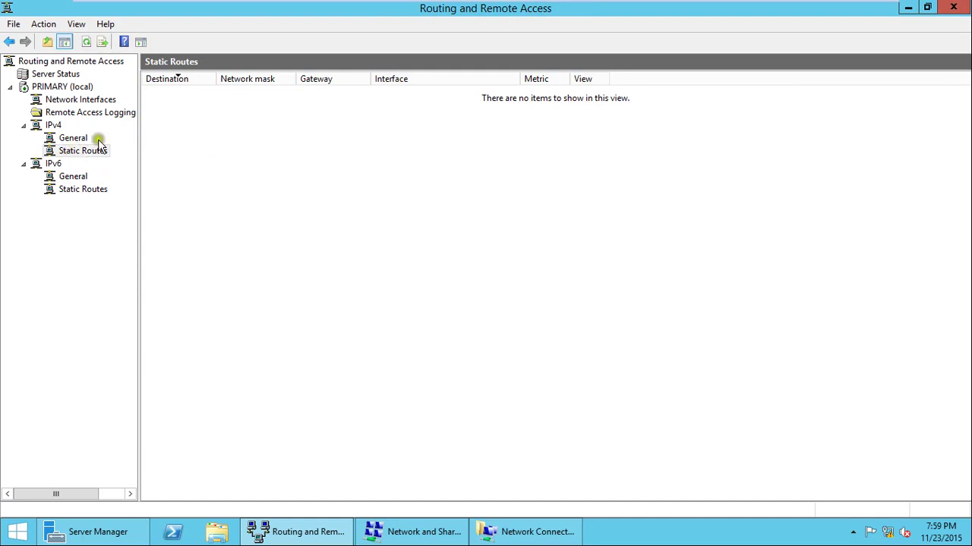
left_click(86, 41)
left_click(66, 163)
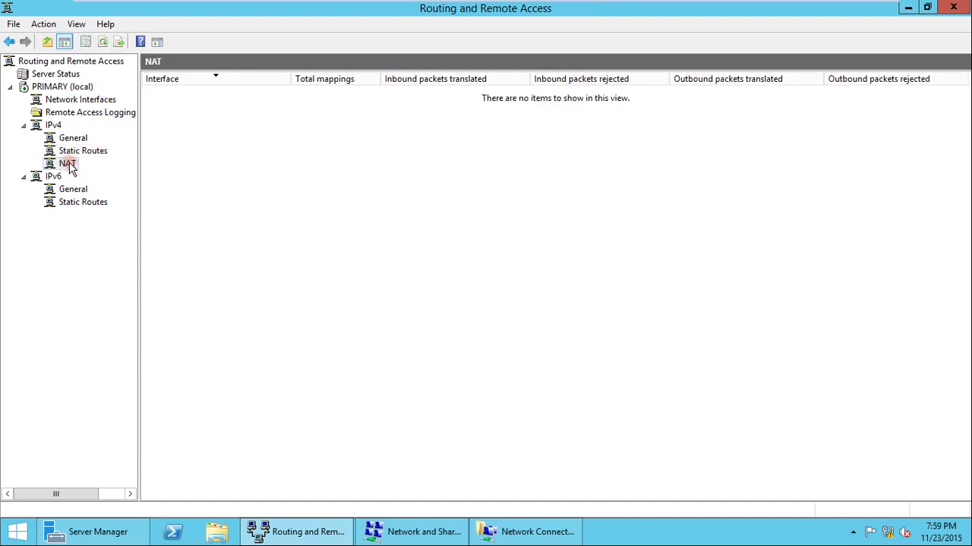
right_click(69, 166)
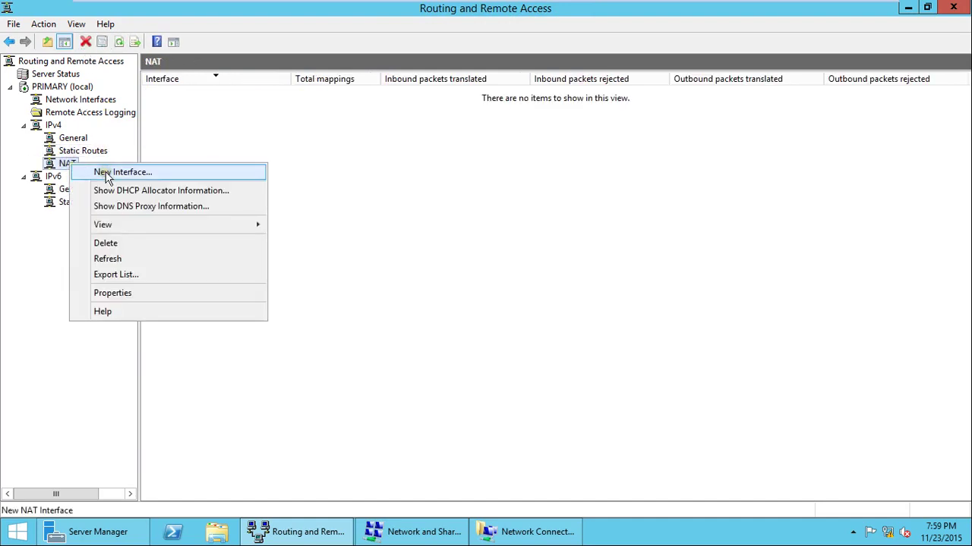
left_click(106, 173)
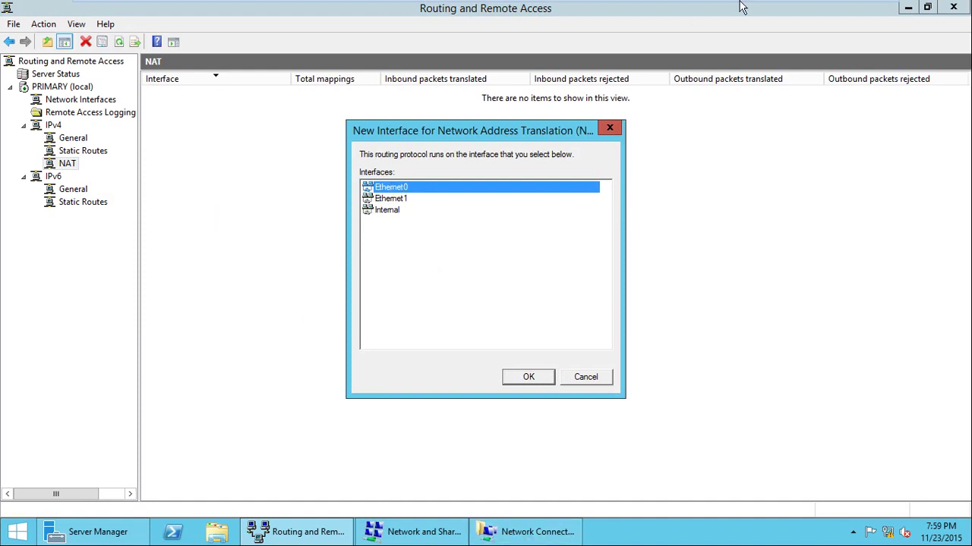
On the host, draw a router circle in Paint with a line extending left and right.
mouse_move(589, 11)
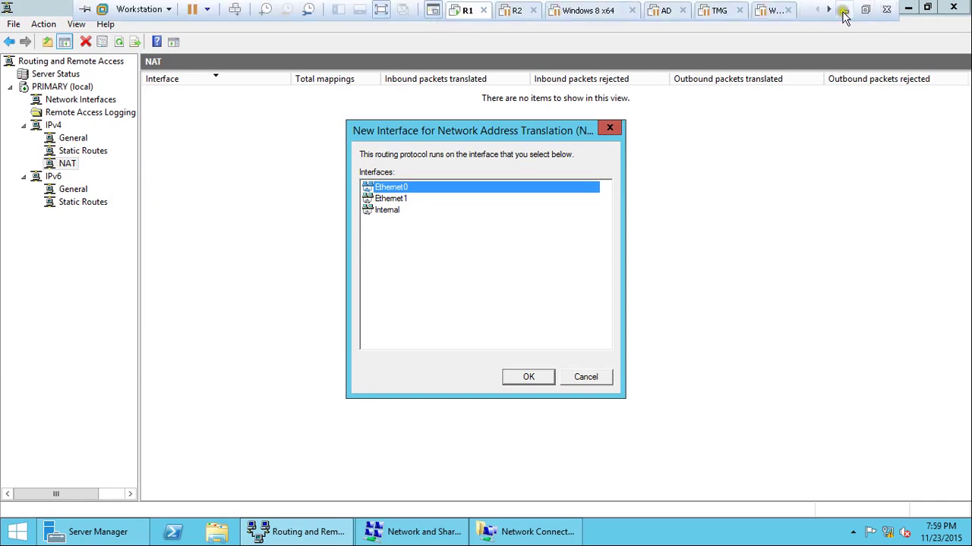
left_click(843, 10)
left_click_drag(965, 292, 954, 167)
left_click(299, 46)
left_click_drag(349, 241, 435, 304)
left_click(274, 47)
left_click_drag(347, 276, 218, 262)
left_click_drag(435, 273, 592, 270)
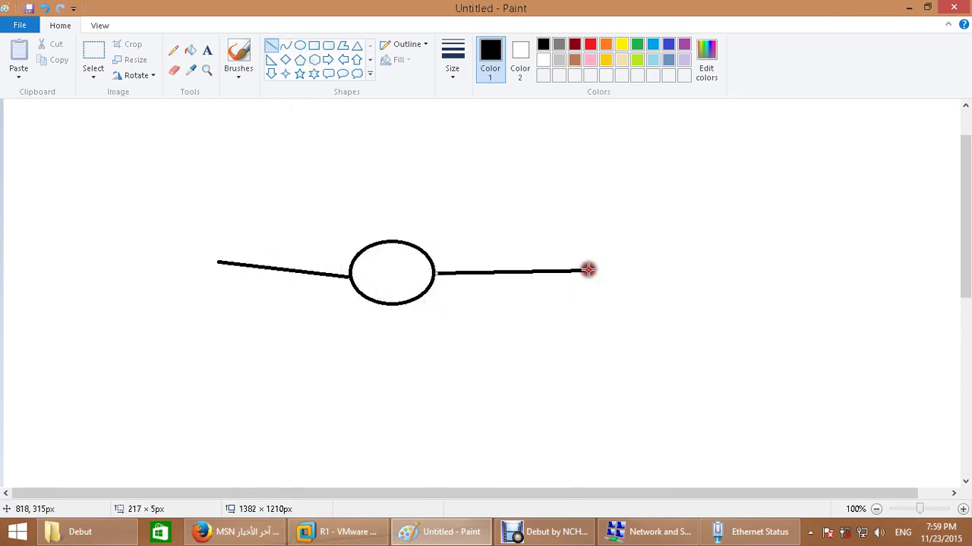
Label the left line as eth0 with network 192.168.2.0/24.
left_click(206, 50)
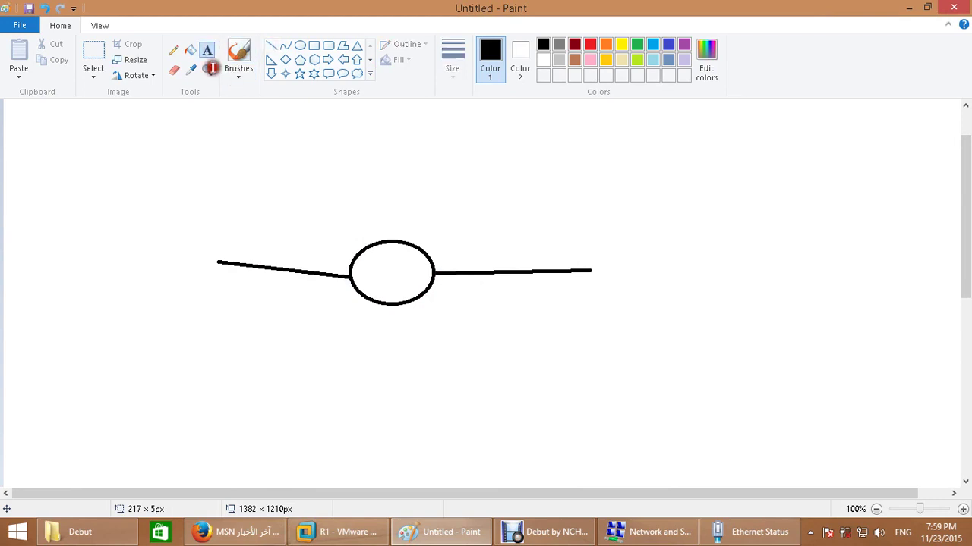
left_click(258, 218)
type("h0")
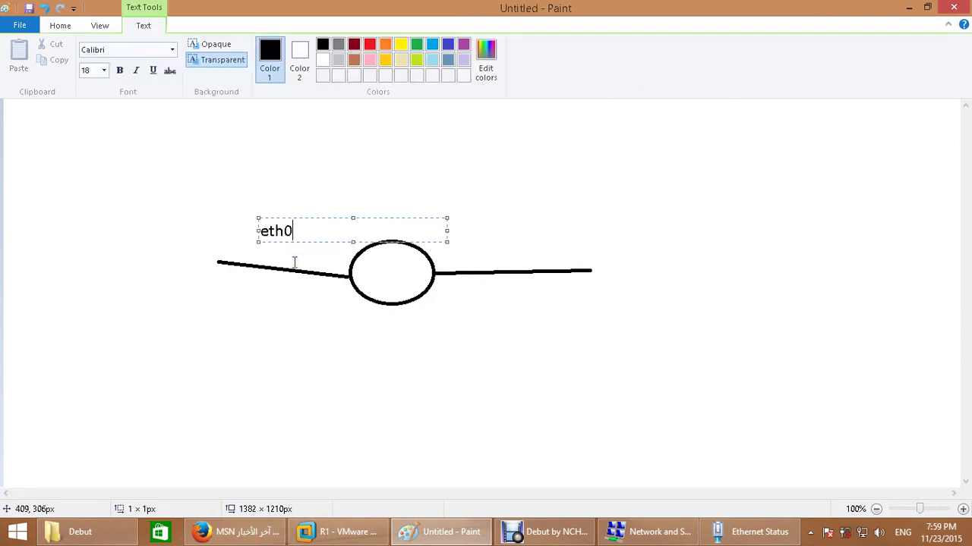
key("Return")
type("192")
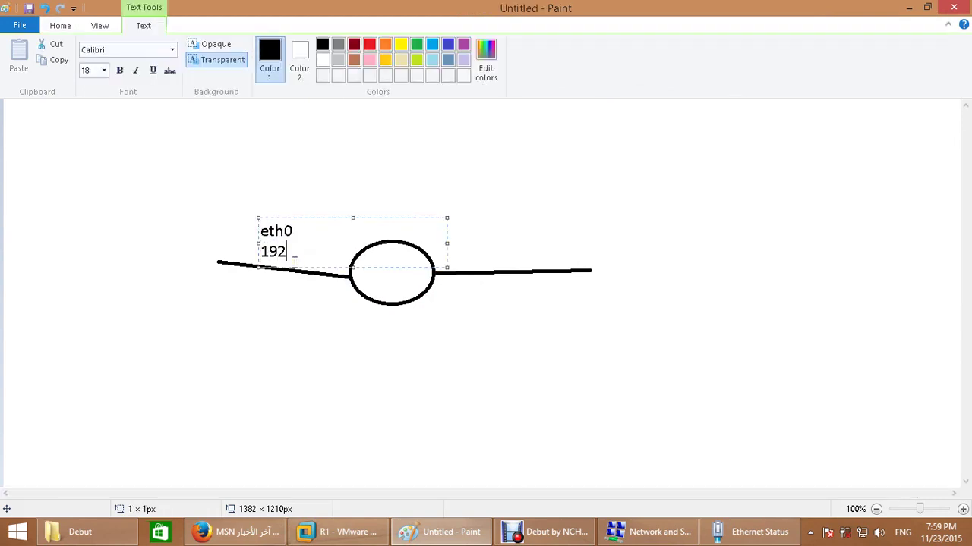
type(".168.2.0/24")
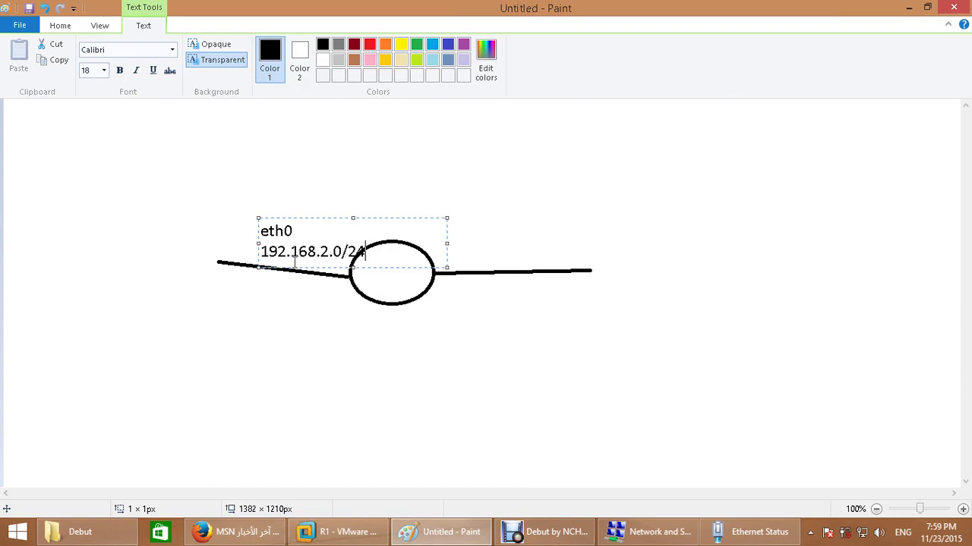
Label the right line as eth1: with network 11.0.0.0/30.
left_click(474, 256)
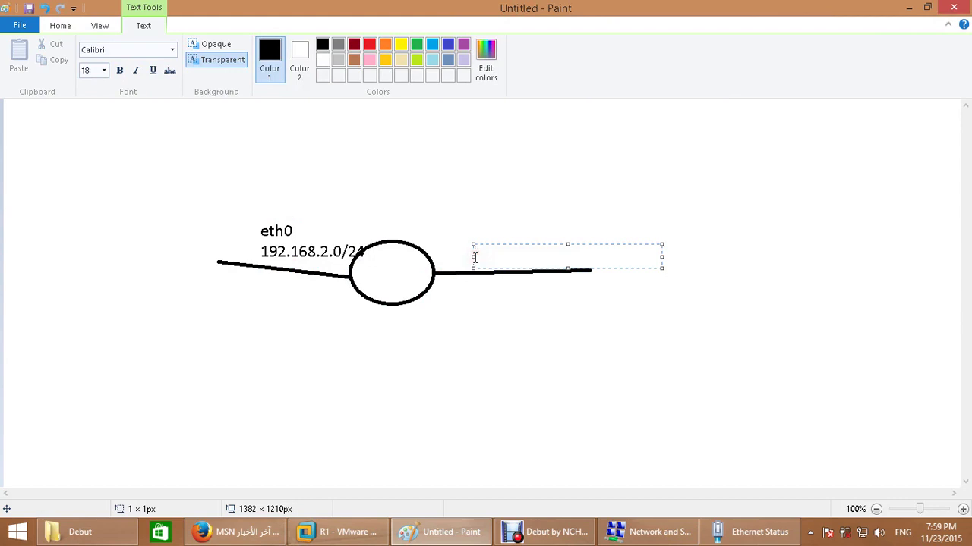
type("eth1:")
key("Return")
type("11.0.0.")
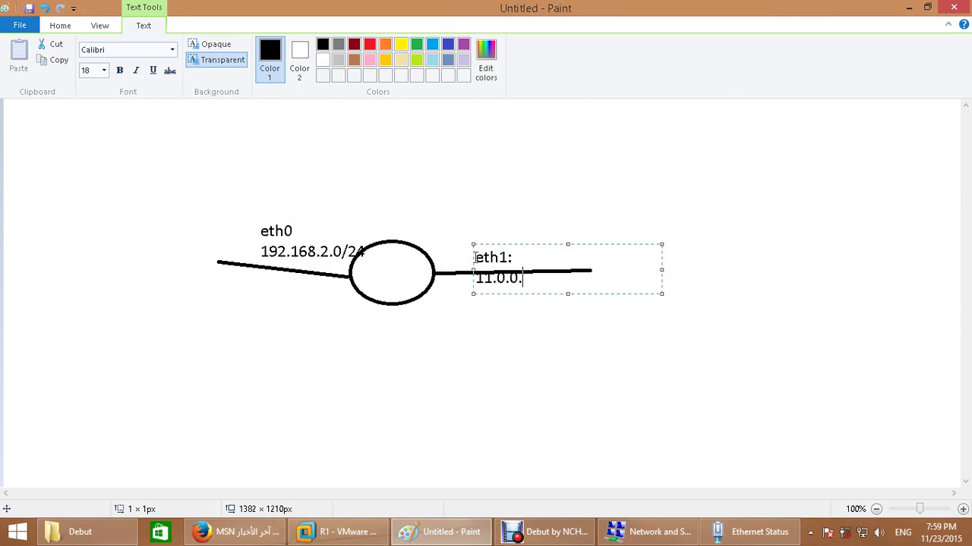
type("0/30")
left_click(456, 342)
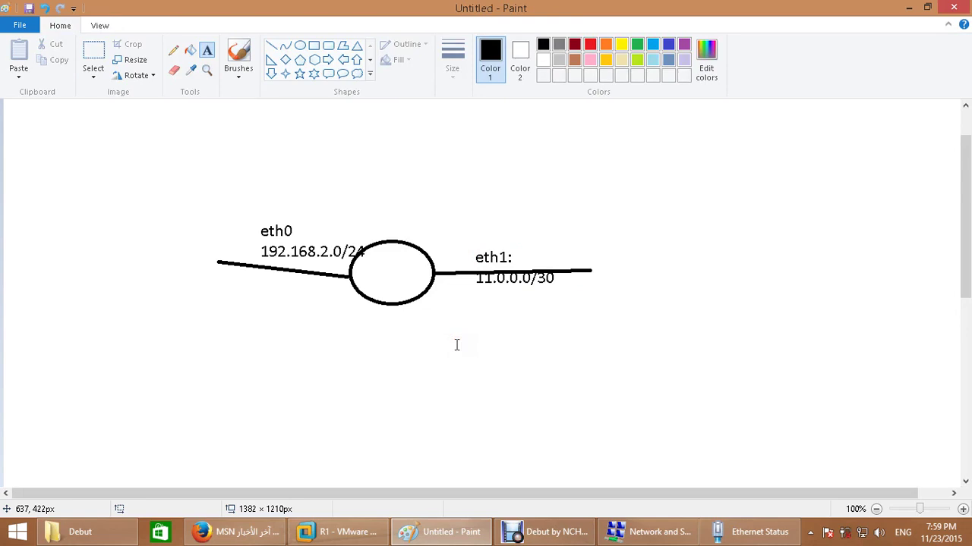
left_click(338, 531)
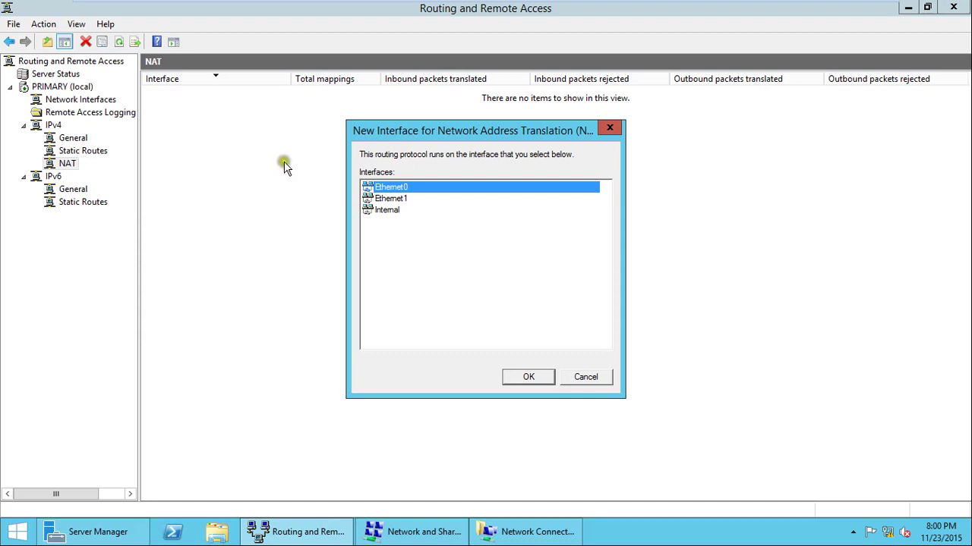
Add Ethernet0 to NAT as a private interface connected to the private network.
left_click(384, 191)
left_click(538, 385)
left_click(390, 206)
left_click(388, 180)
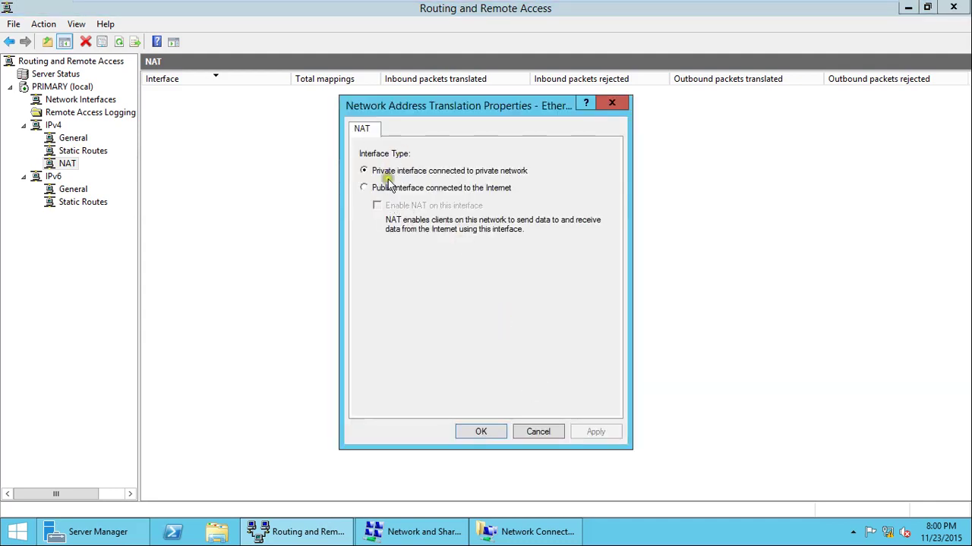
left_click(385, 180)
left_click(395, 190)
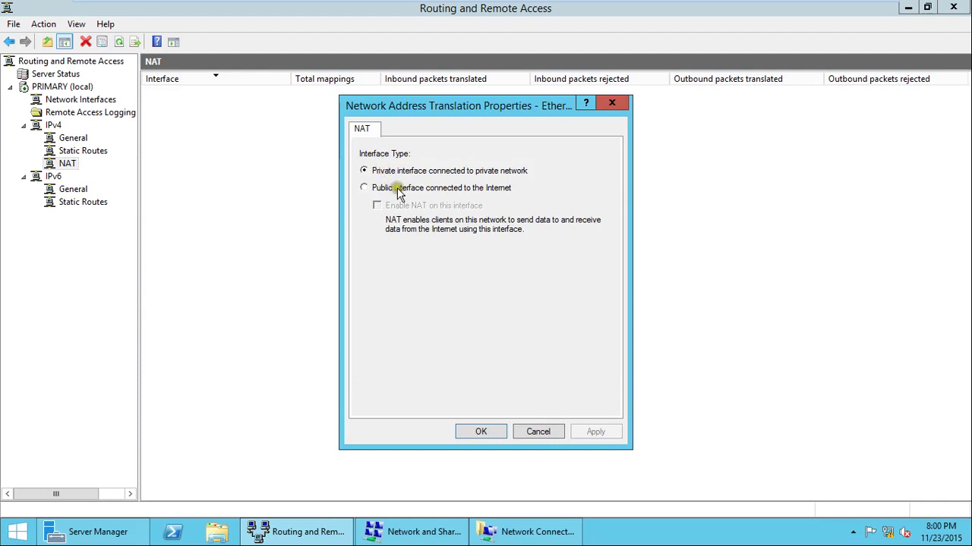
left_click(505, 419)
left_click(491, 432)
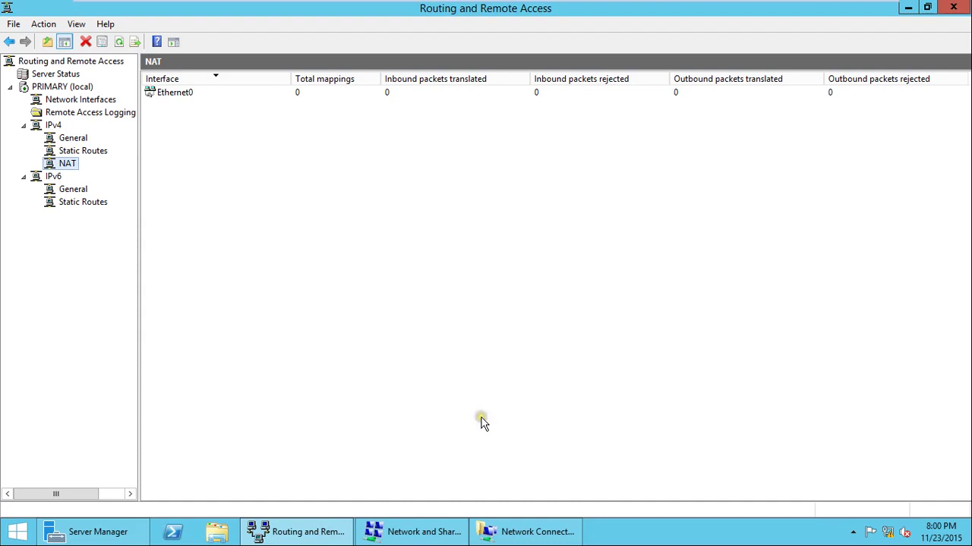
Add Ethernet1 as a public Internet-facing NAT interface with NAT enabled on it.
right_click(60, 164)
left_click(122, 174)
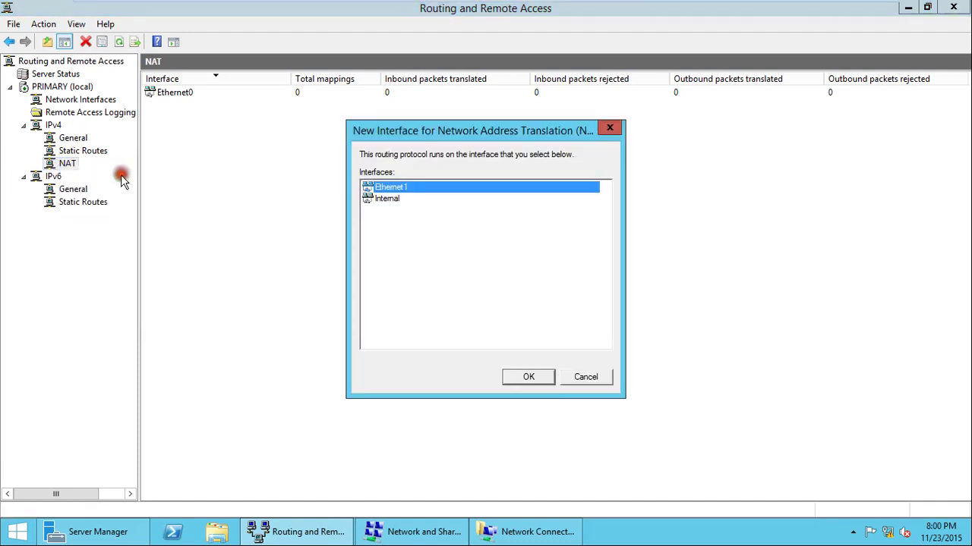
left_click(384, 200)
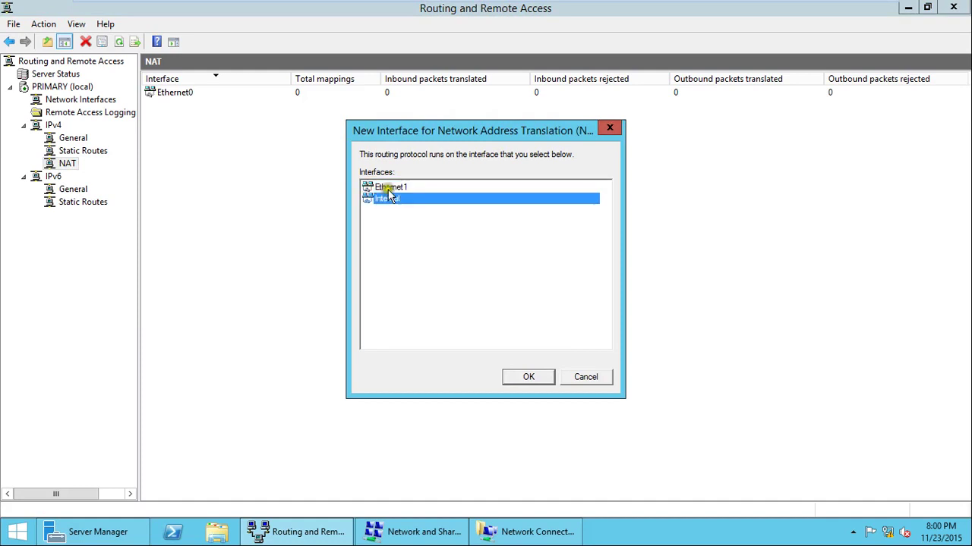
left_click(387, 187)
left_click(531, 377)
left_click(371, 188)
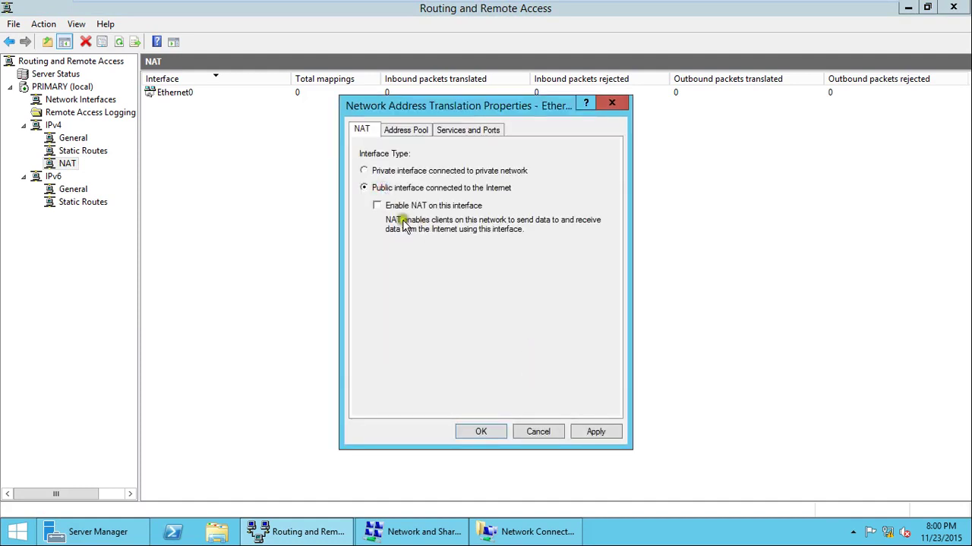
left_click(377, 206)
left_click(484, 432)
left_click(174, 96)
left_click(174, 105)
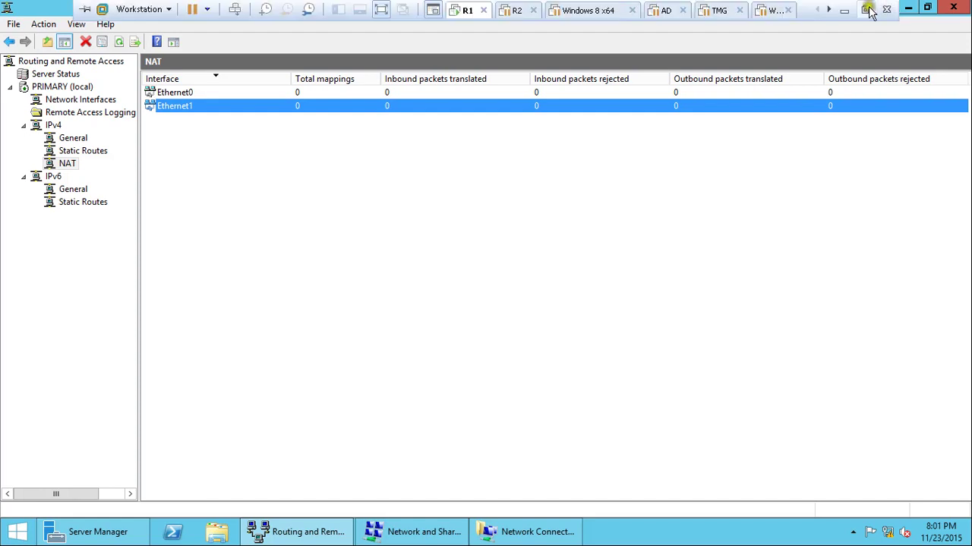
left_click(873, 7)
Bring the Paint diagram forward and start a text box below the 11.0.0.0/30 label.
left_click(414, 531)
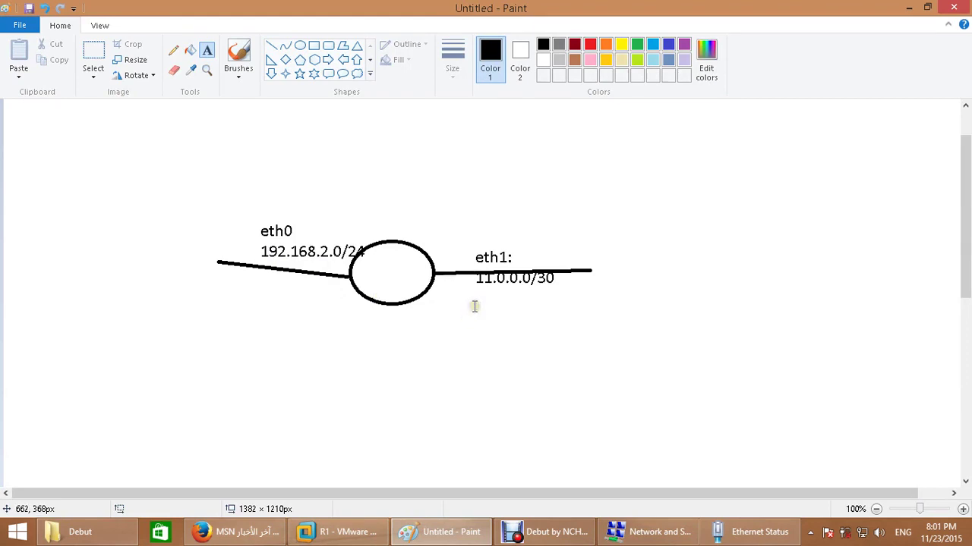
left_click(473, 301)
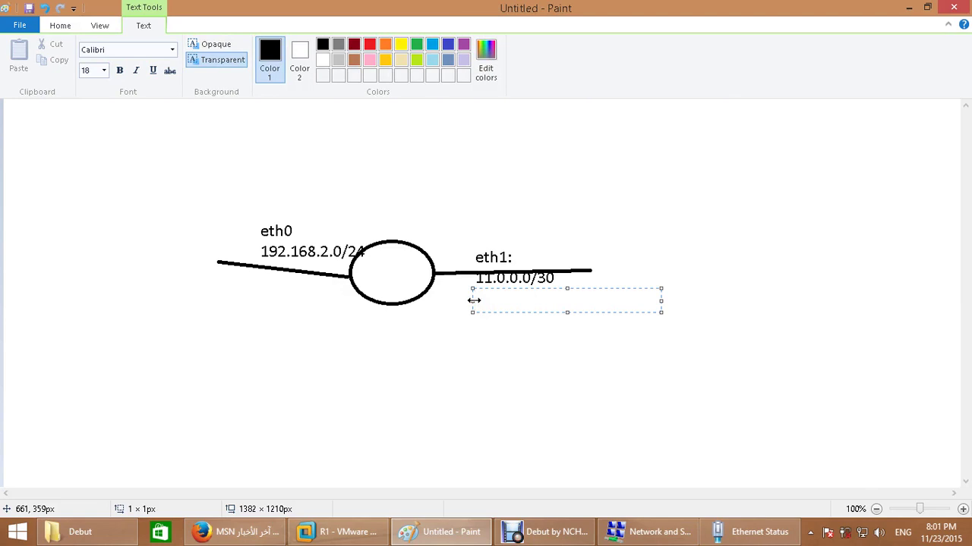
left_click(473, 372)
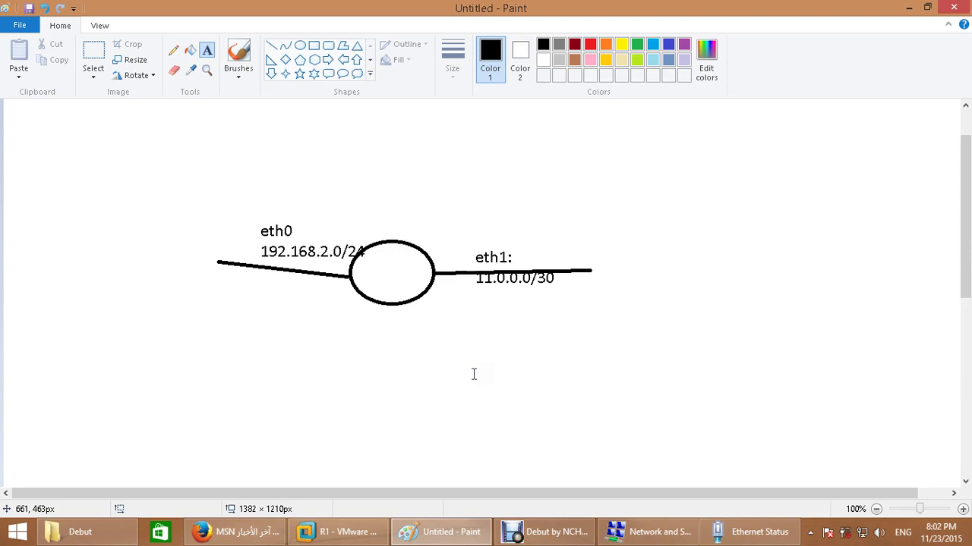
left_click(303, 533)
In the full-screen VM, open Ethernet1's NAT properties at its Services and Ports list.
left_click(370, 387)
key("ctrl+alt+Return")
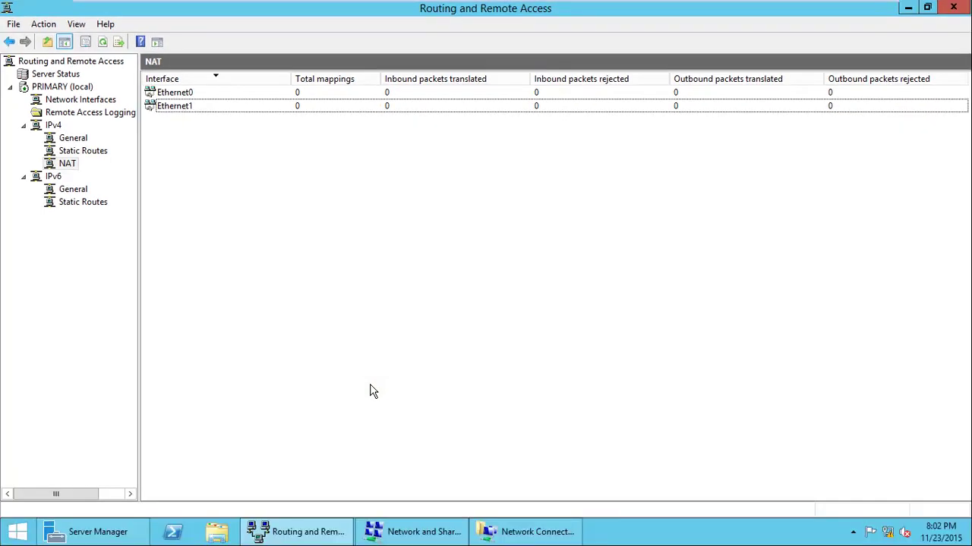
double_click(176, 93)
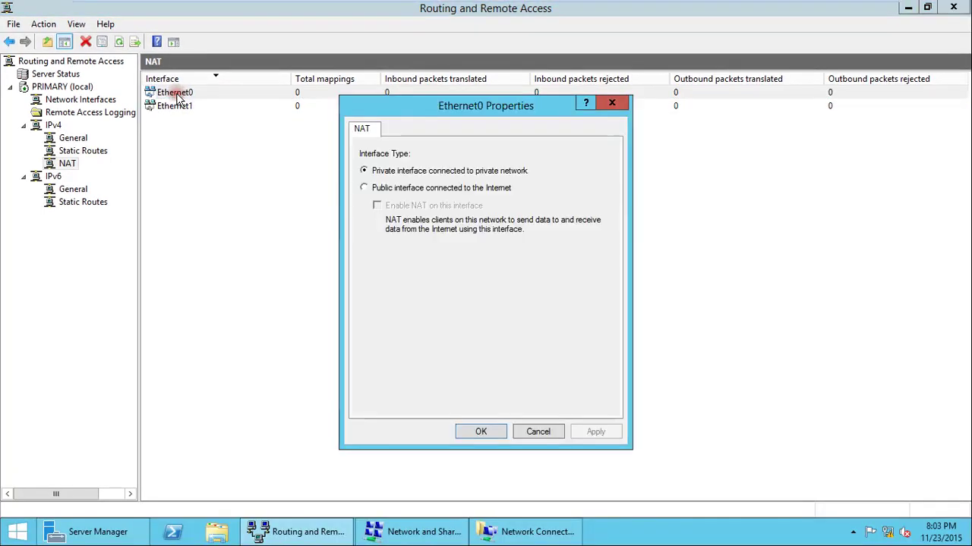
left_click(538, 431)
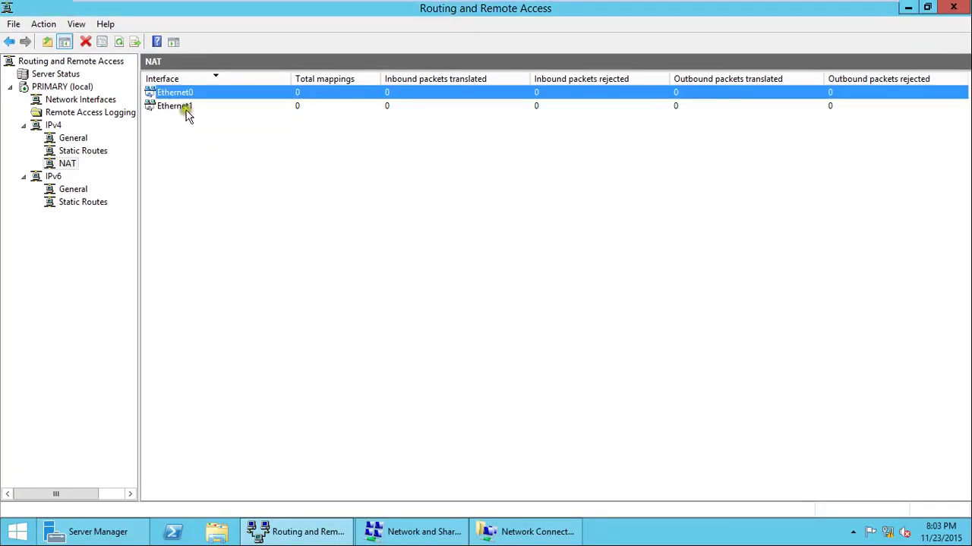
double_click(183, 107)
left_click(407, 134)
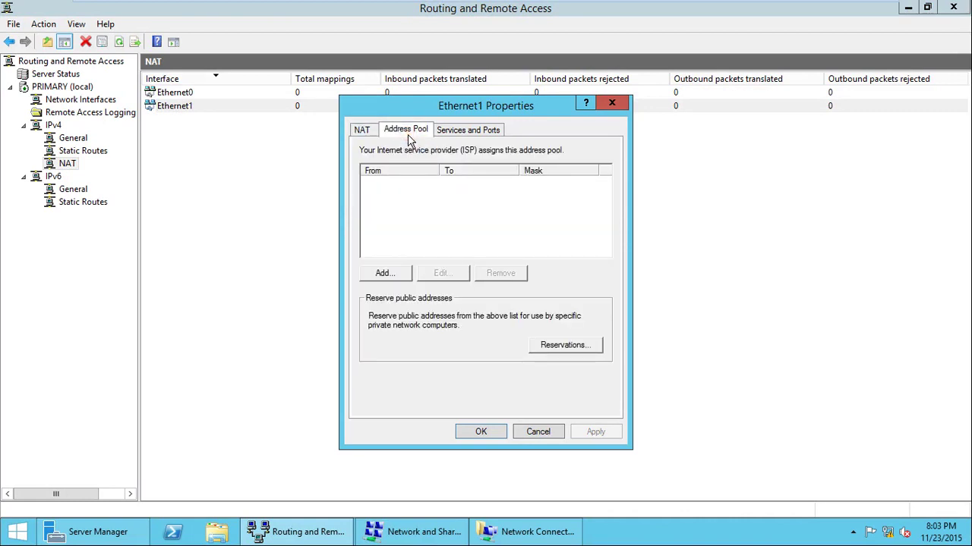
left_click(464, 135)
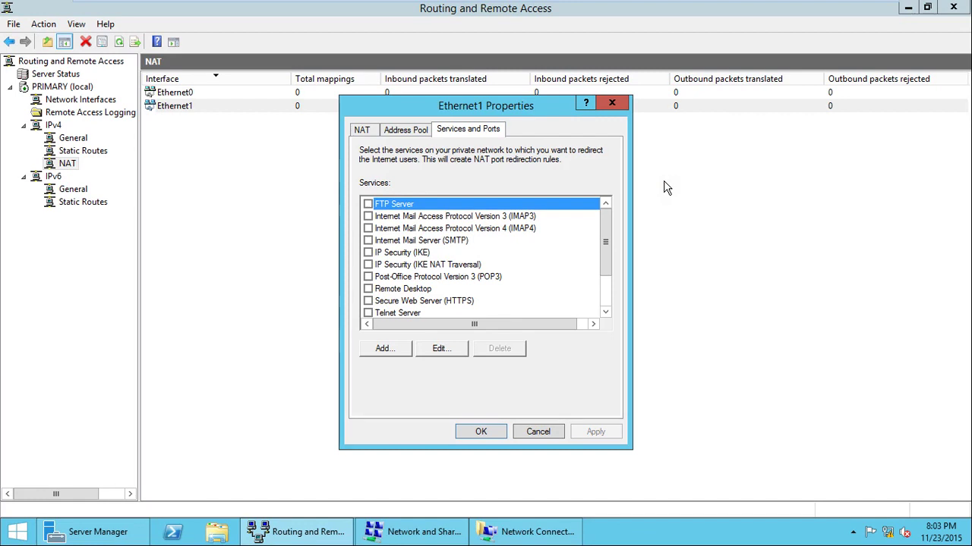
Tick Remote Desktop redirection and enter 192.168.2.100 as its private address.
left_click(605, 312)
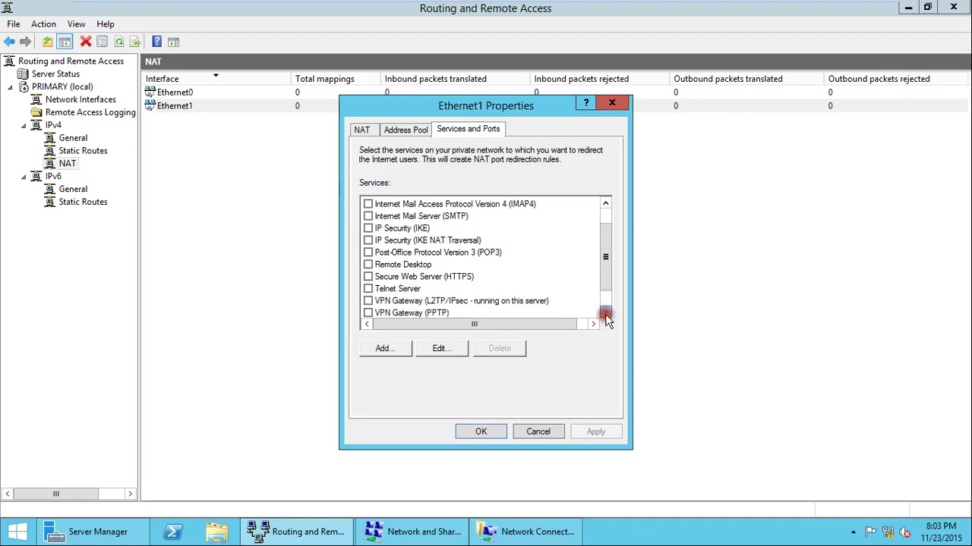
left_click(604, 312)
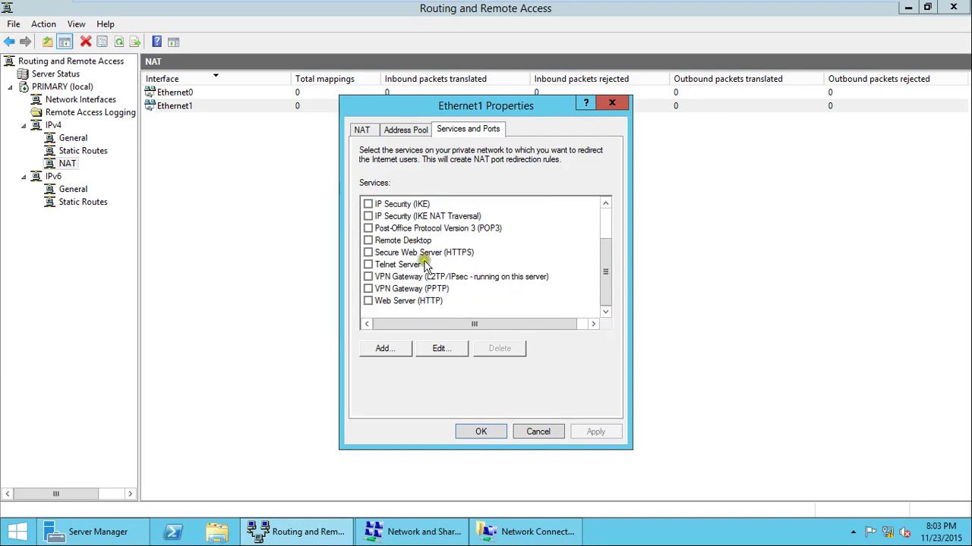
left_click(369, 241)
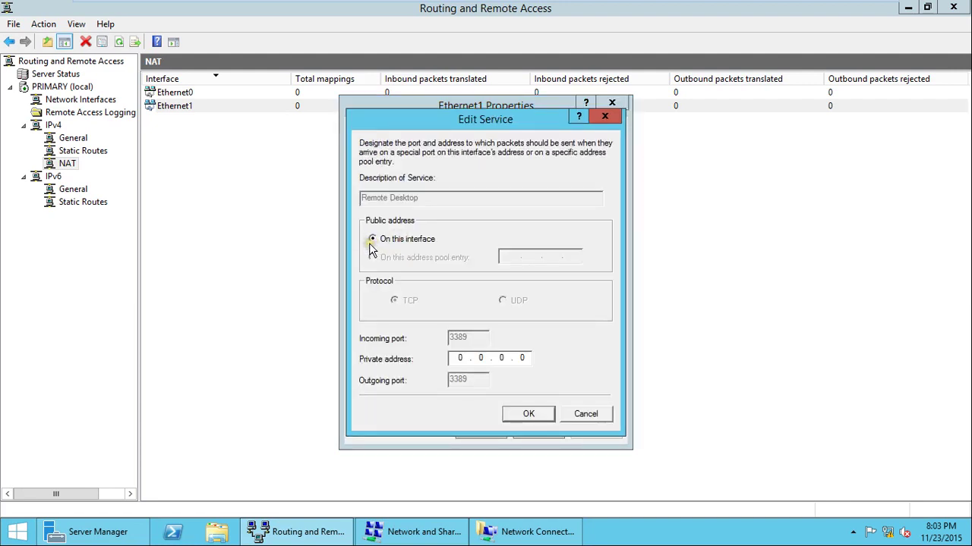
left_click(586, 413)
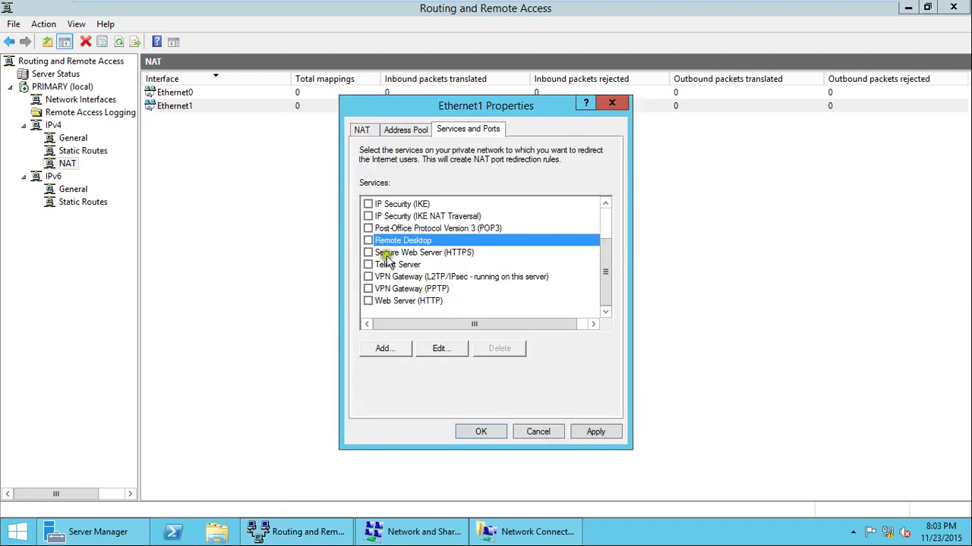
left_click(369, 241)
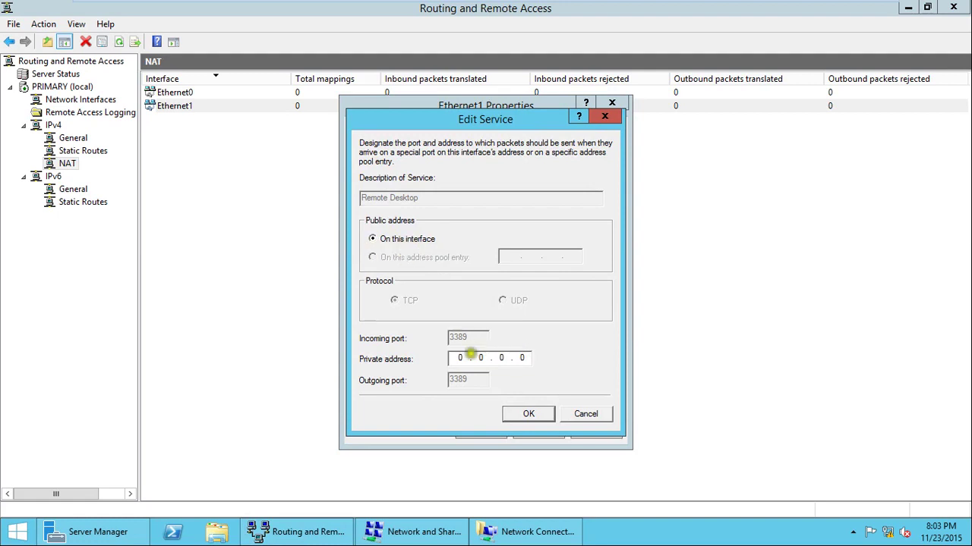
left_click(458, 359)
type("192 . 168 . 2 . 100")
Confirm the Remote Desktop redirection, leave Web Server (HTTP) unchanged, and view the empty address pool.
left_click(540, 421)
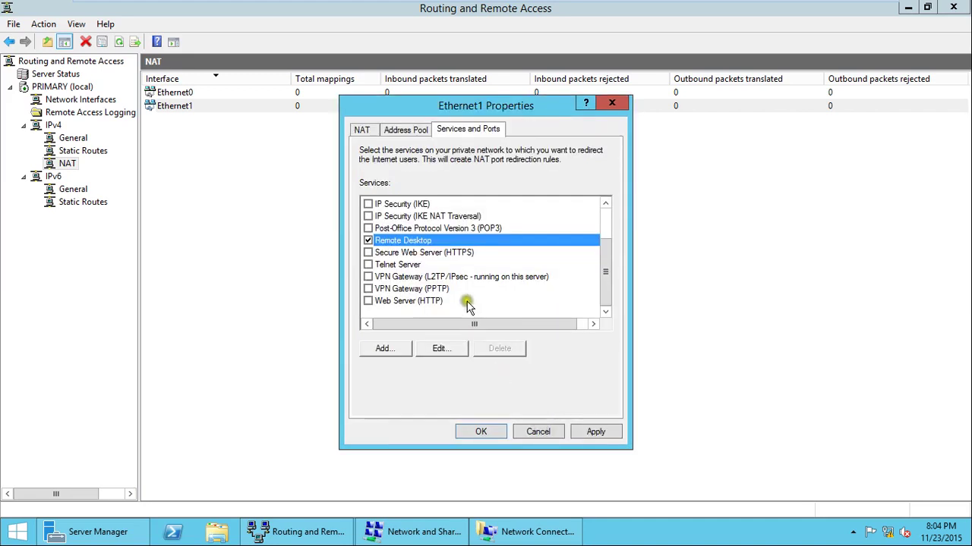
double_click(434, 302)
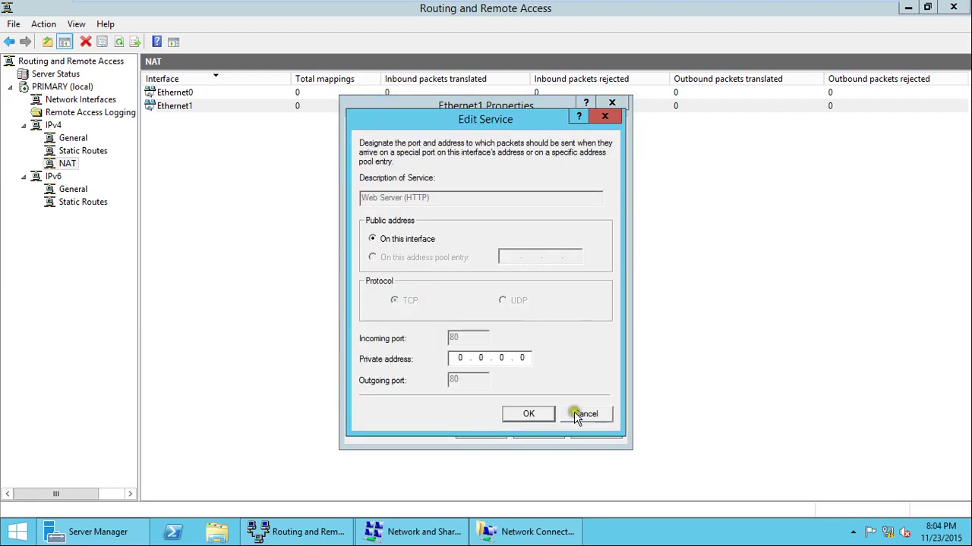
left_click(578, 412)
left_click_drag(608, 271, 604, 218)
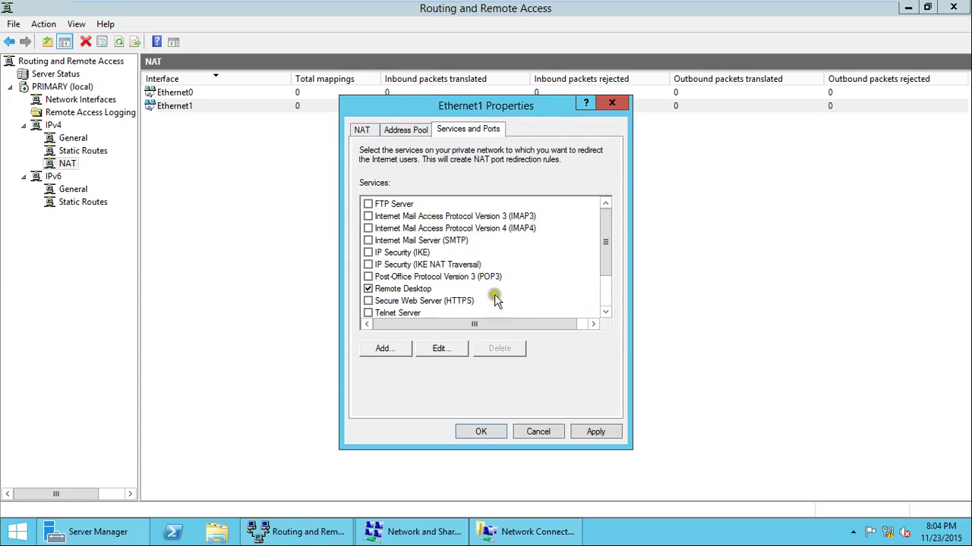
left_click(422, 130)
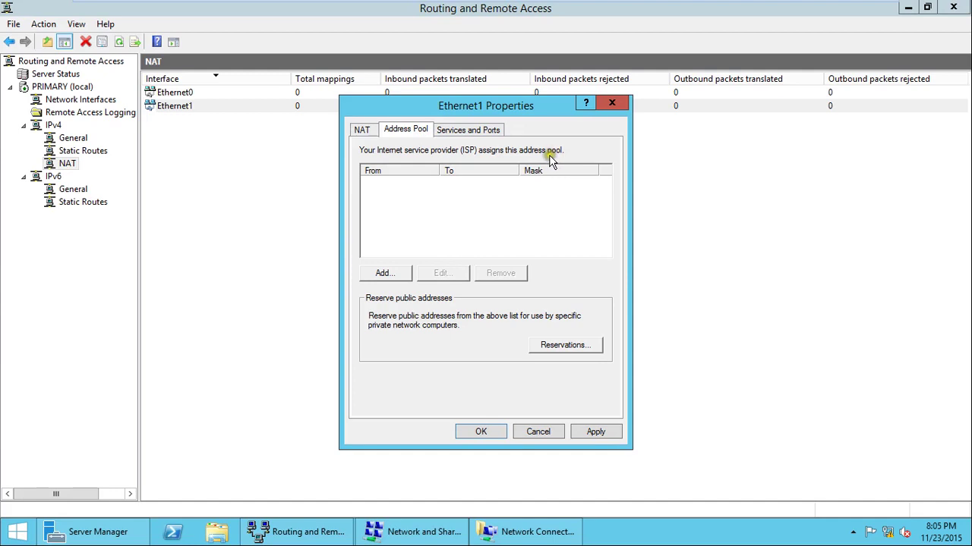
Add the public address range 11.0.0.5 to 11.0.0.9 with mask 255.255.255.0.
left_click(405, 280)
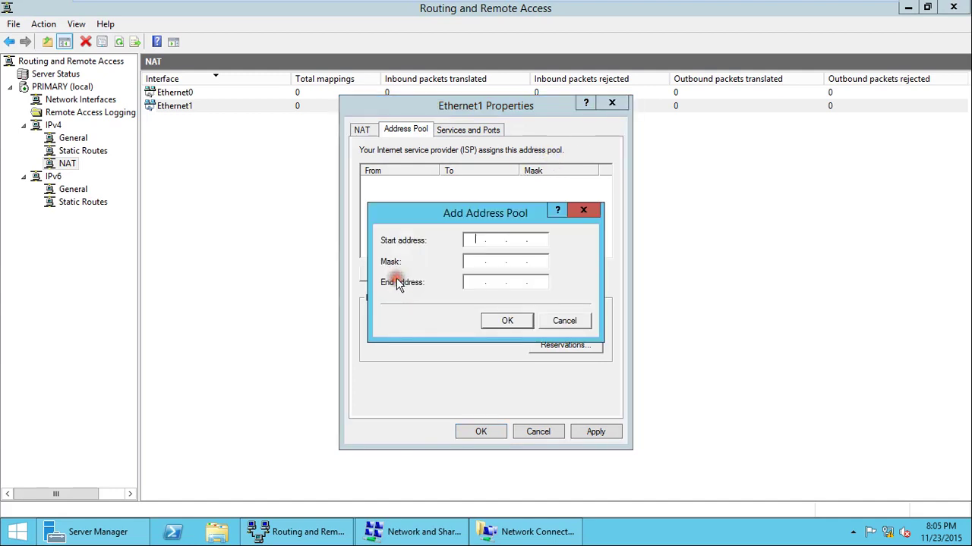
left_click(484, 242)
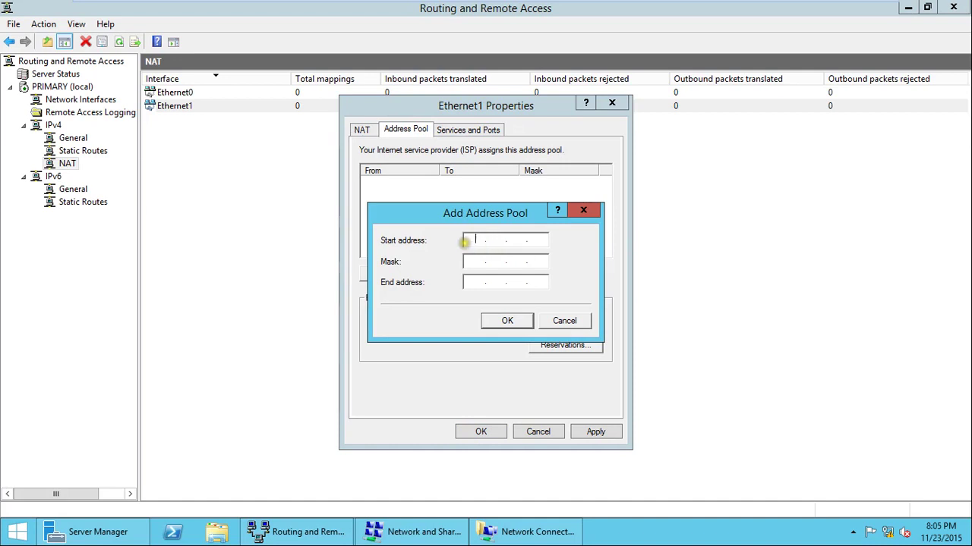
type("110.0.")
key("BackSpace")
key("BackSpace")
key("BackSpace")
key("BackSpace")
type("11.0.0.5")
key("Tab")
type("255.255.255.")
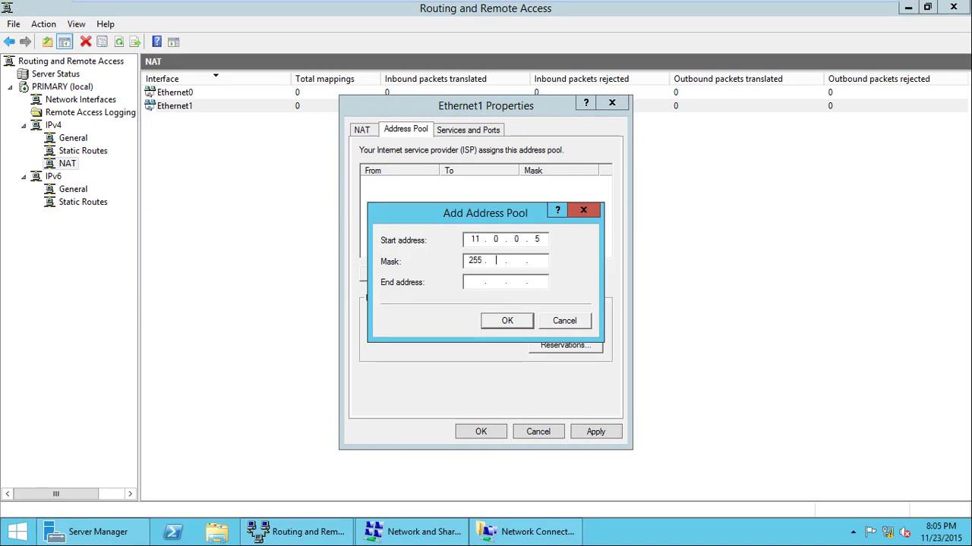
type("0")
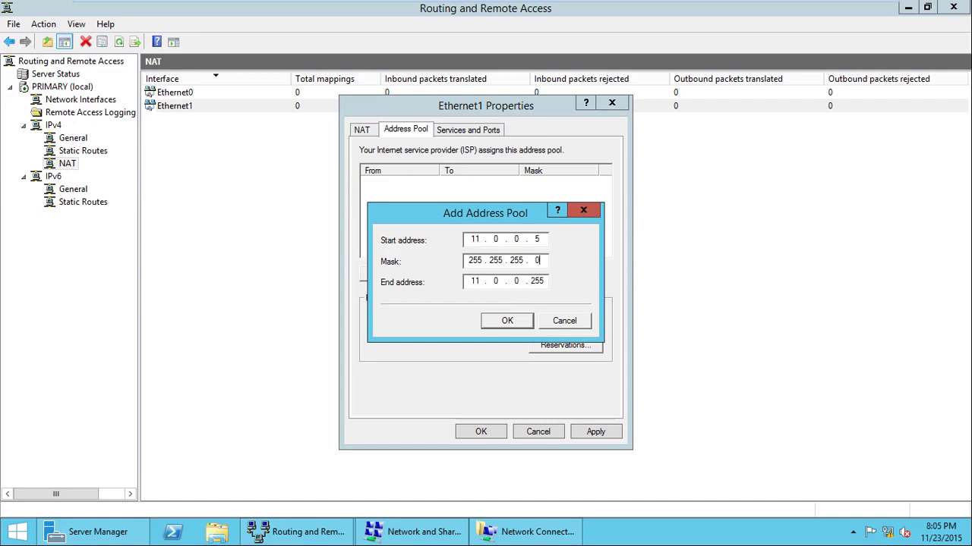
double_click(539, 281)
type("9")
left_click(507, 321)
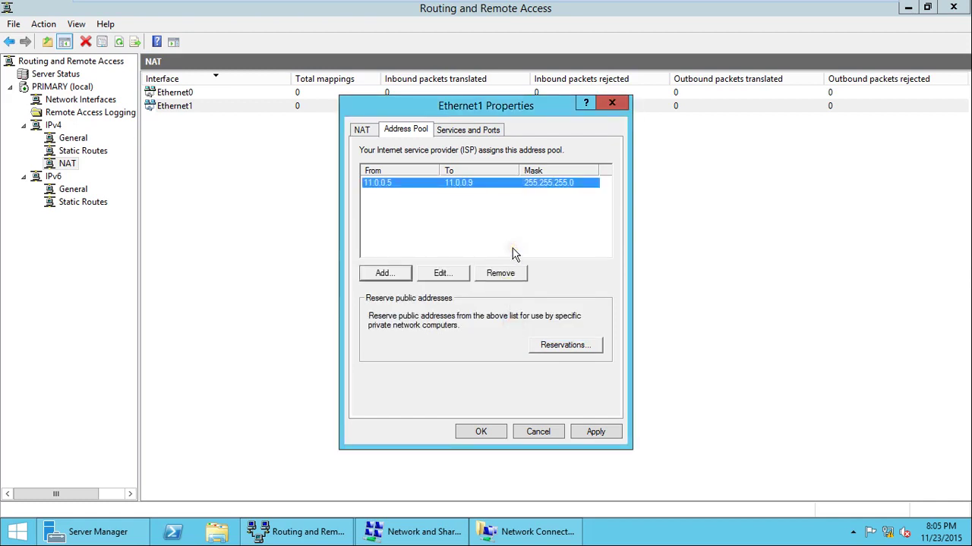
left_click(446, 183)
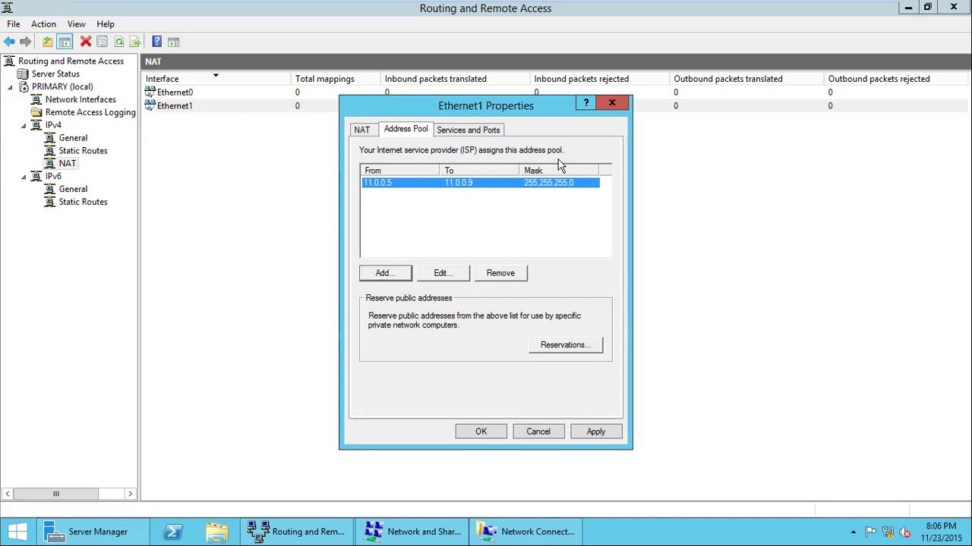
Draft a reservation of 11.0.0.5 to a 192.168 private address with incoming sessions allowed, then close it.
left_click(568, 351)
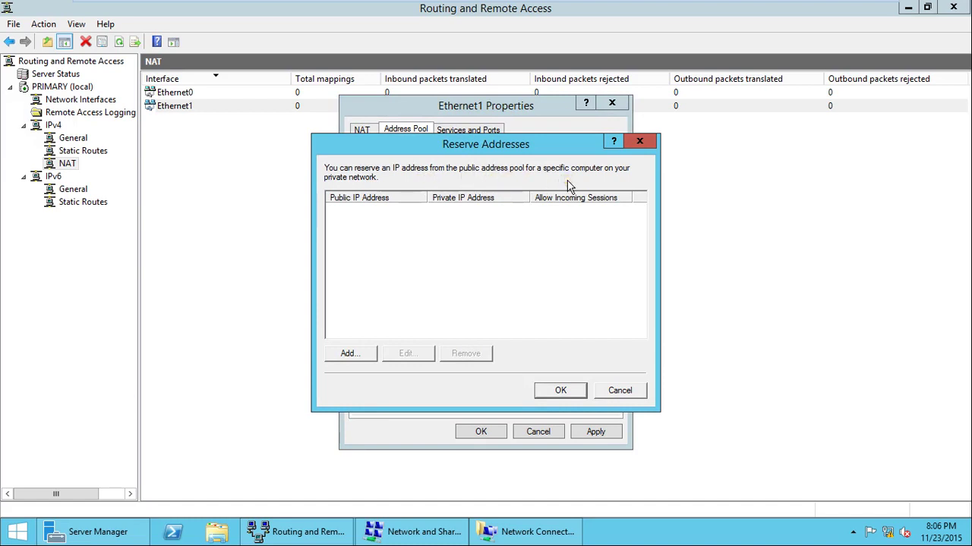
left_click(358, 354)
left_click(399, 238)
type("11.0")
type(".0.5")
type("192.168.")
type("1")
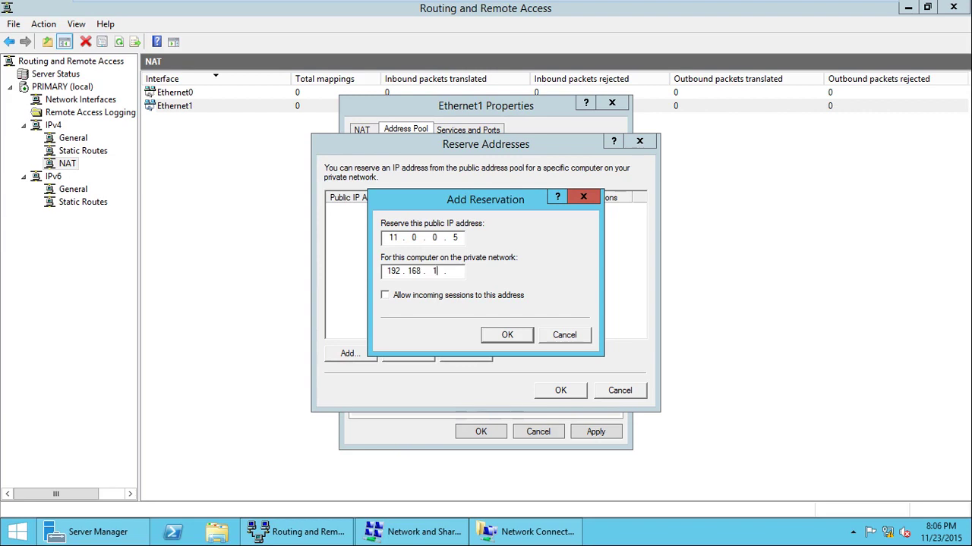
key("BackSpace")
type("2.50")
left_click(385, 297)
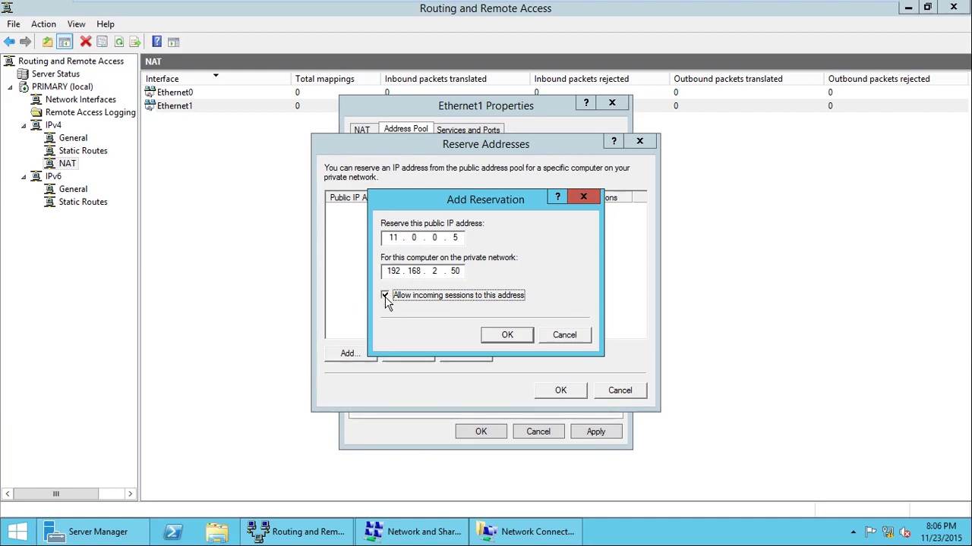
double_click(456, 238)
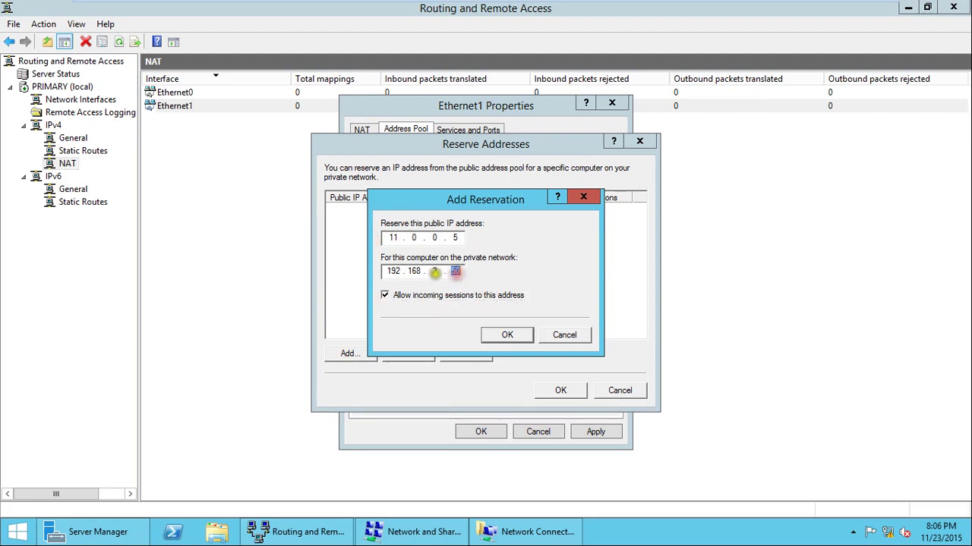
left_click(410, 271)
double_click(393, 271)
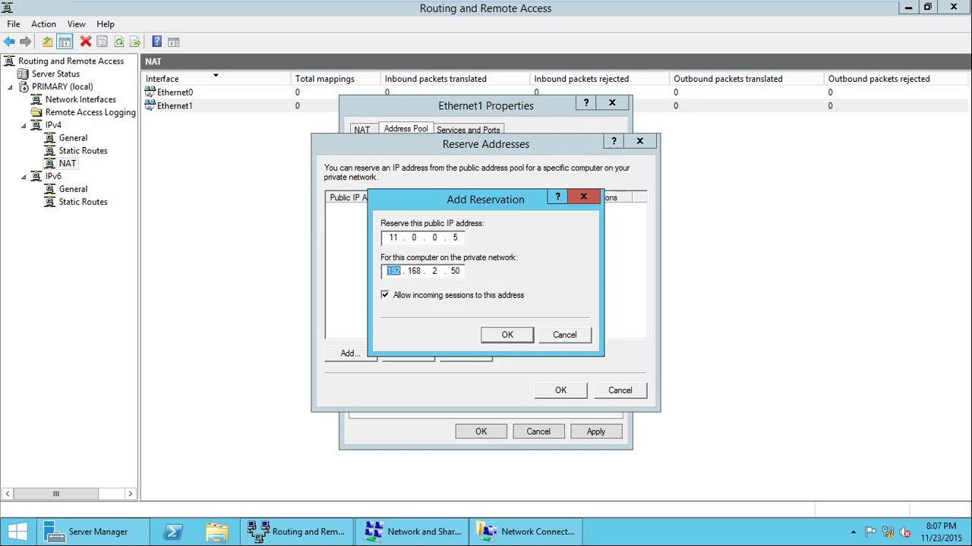
left_click(507, 335)
Recheck the Services and Ports and Address Pool tabs, save Ethernet1's properties, and leave VMware full screen.
left_click(559, 390)
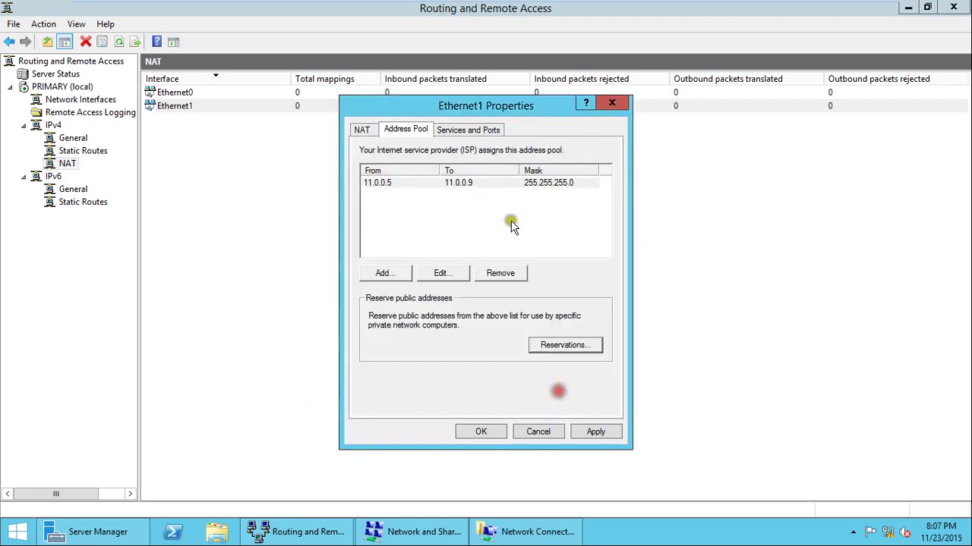
left_click(472, 130)
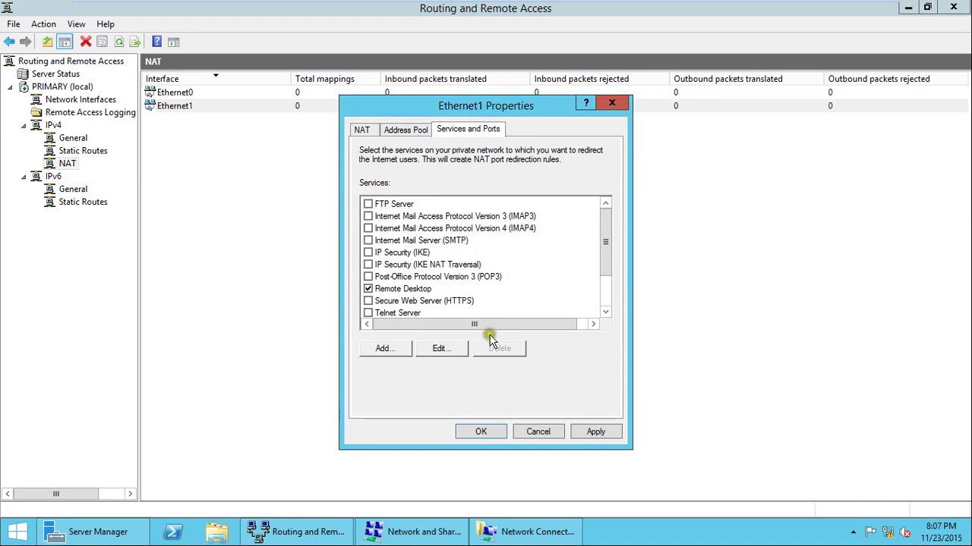
left_click(413, 132)
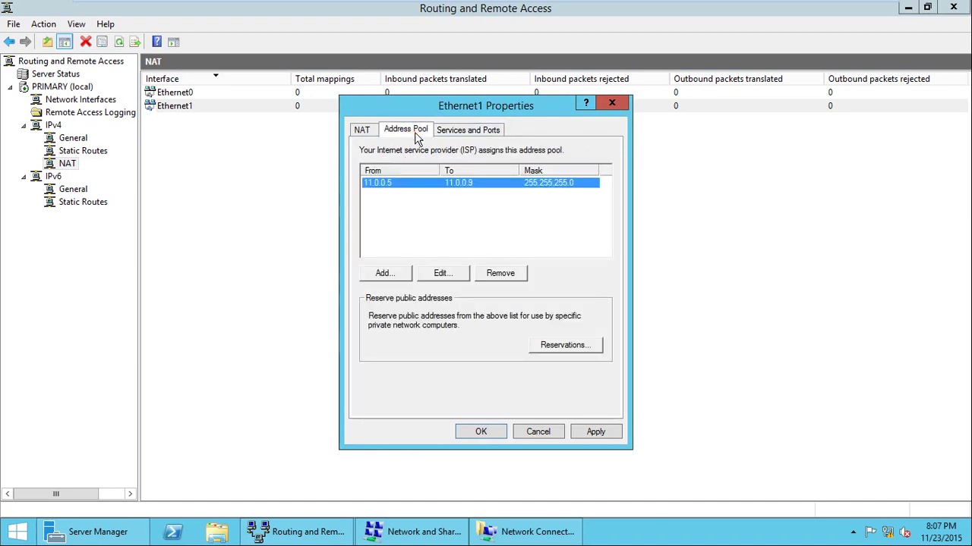
left_click(465, 131)
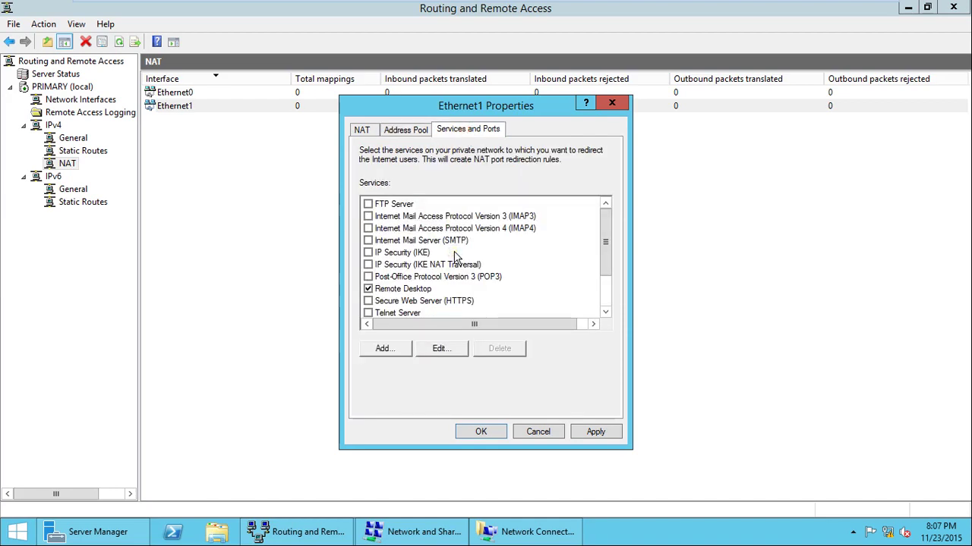
left_click(422, 129)
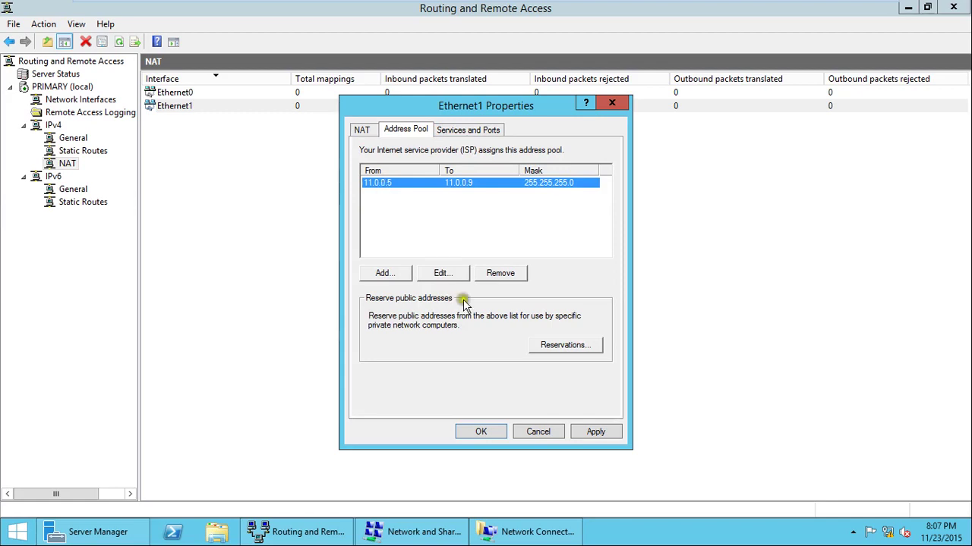
left_click(483, 433)
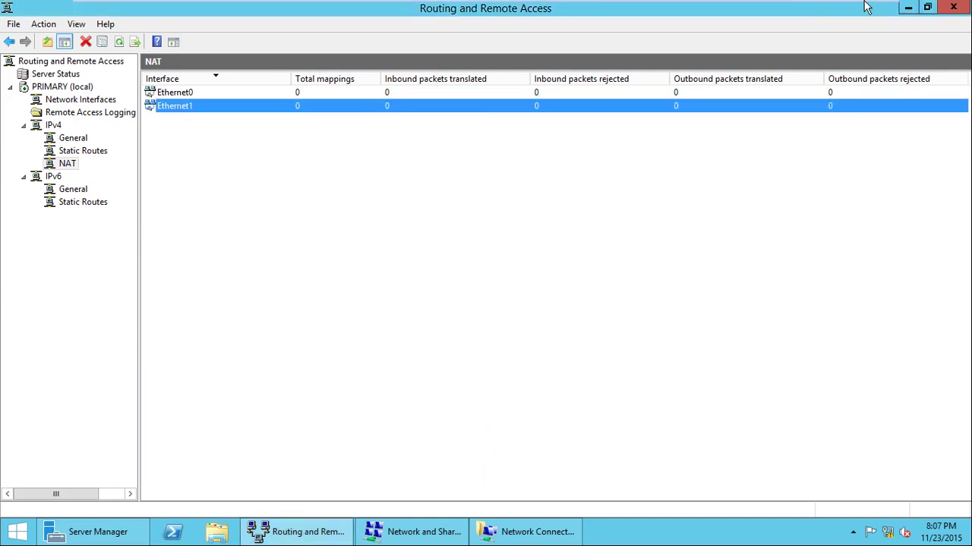
left_click(865, 8)
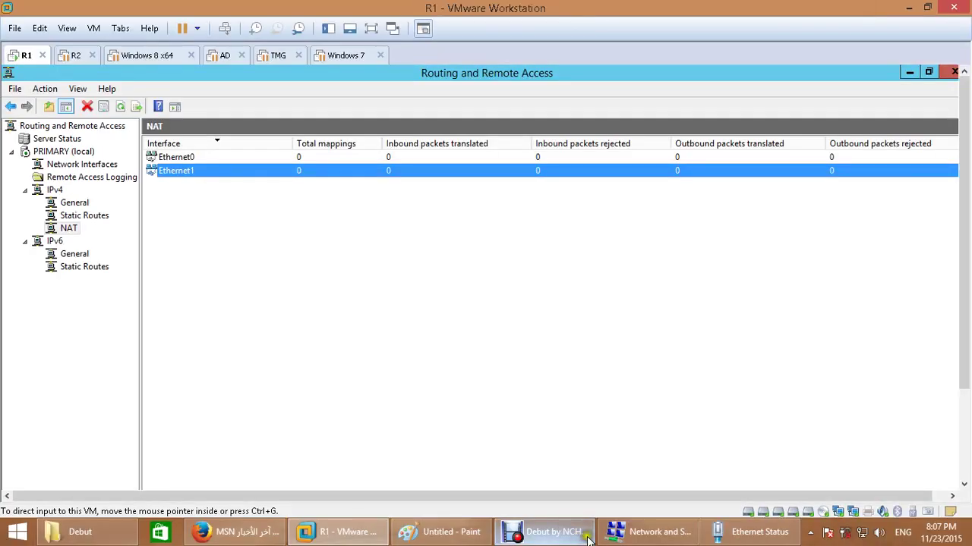